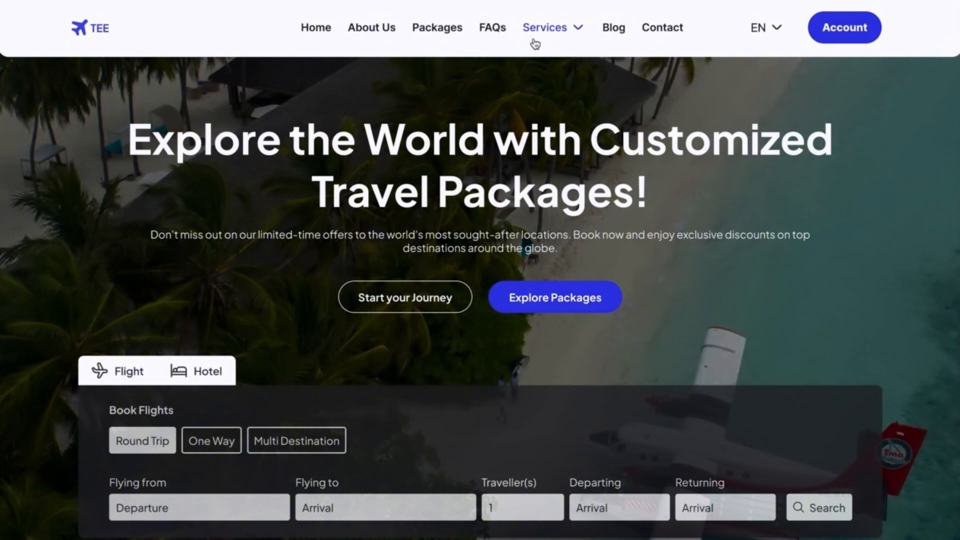
Preview the Services dropdown and its Travel Insurance and Travel Consultation entries in the finished travel website.
left_click(579, 30)
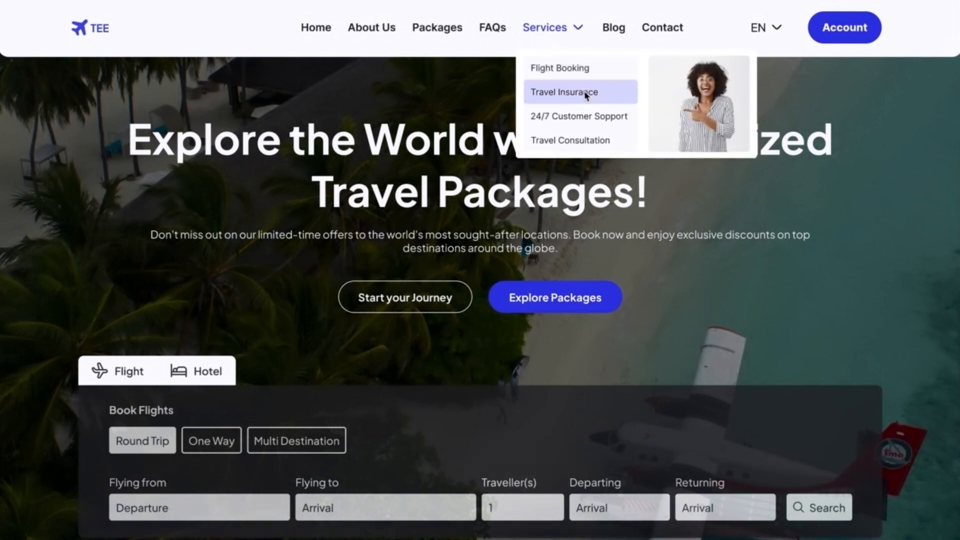
left_click(577, 139)
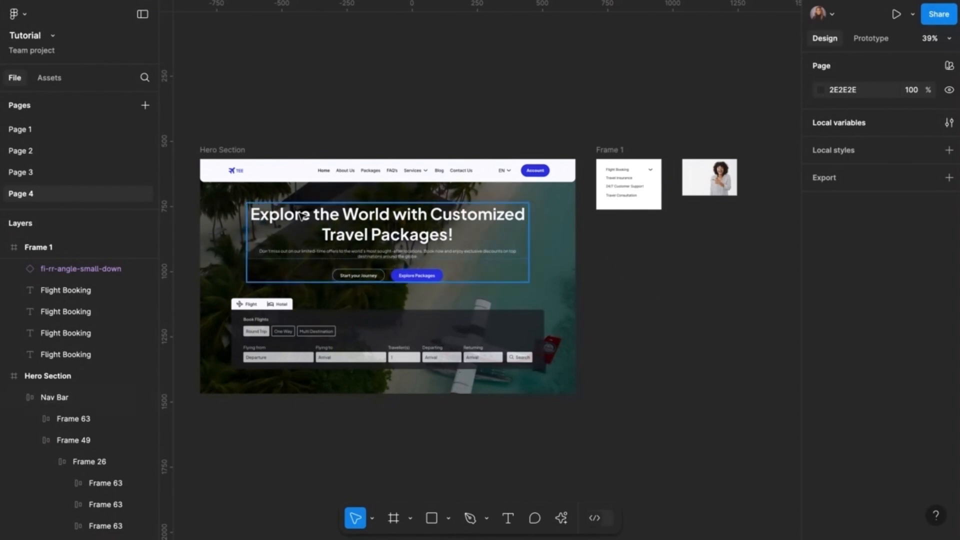
Examine the Hero Section's navigation bar, the dropdown list in Frame 1 and the separate image of the woman.
scroll(301, 216, "up", 3)
scroll(487, 296, "up", 3)
left_click(409, 132)
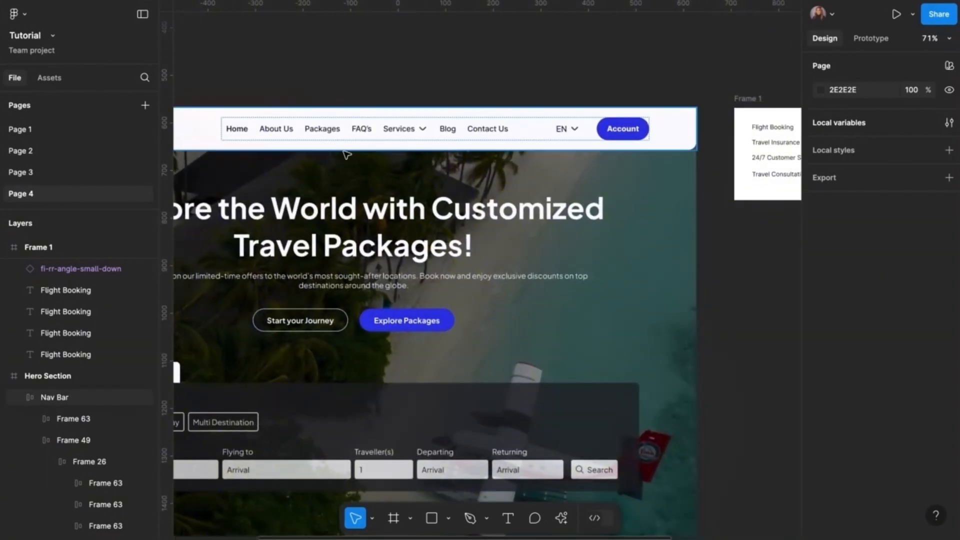
scroll(409, 133, "right", 5)
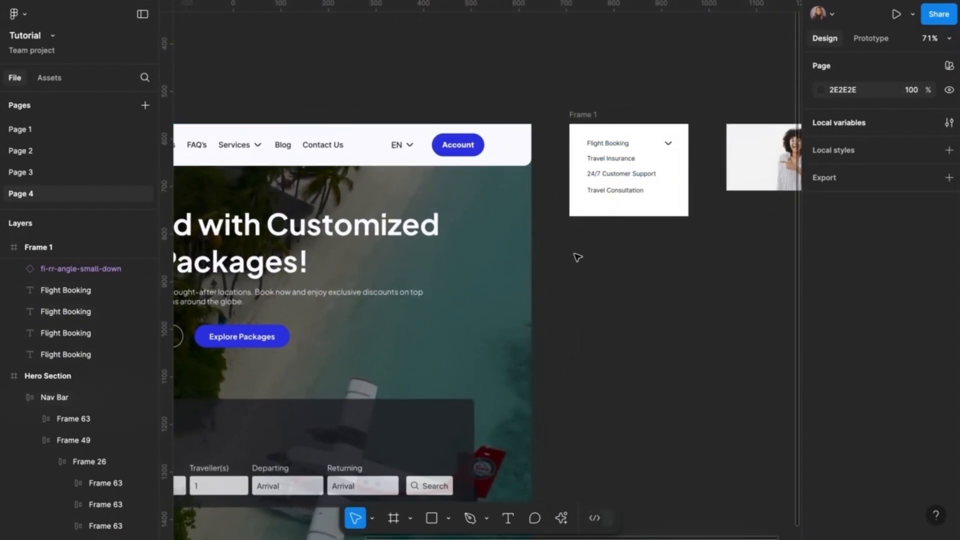
scroll(620, 225, "right", 3)
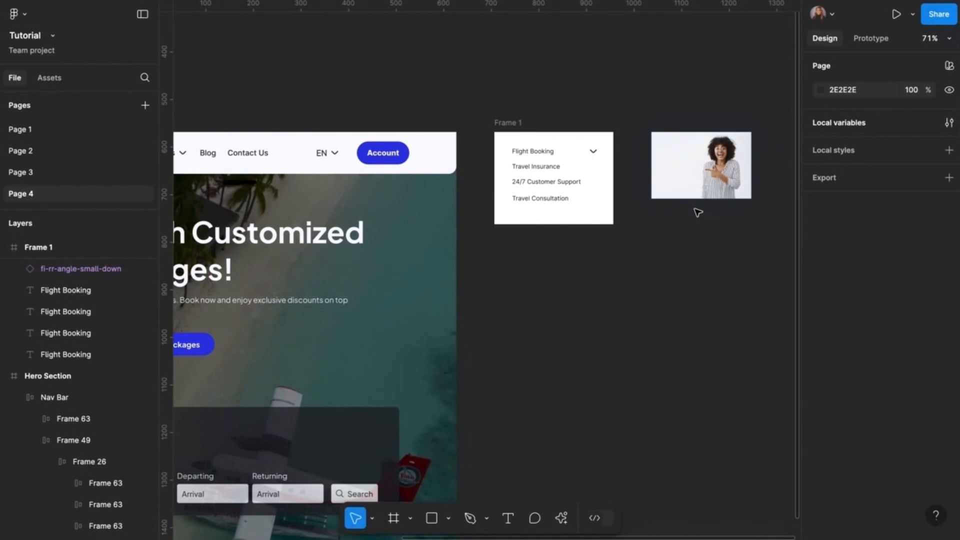
scroll(698, 212, "down", 4)
scroll(400, 195, "up", 4)
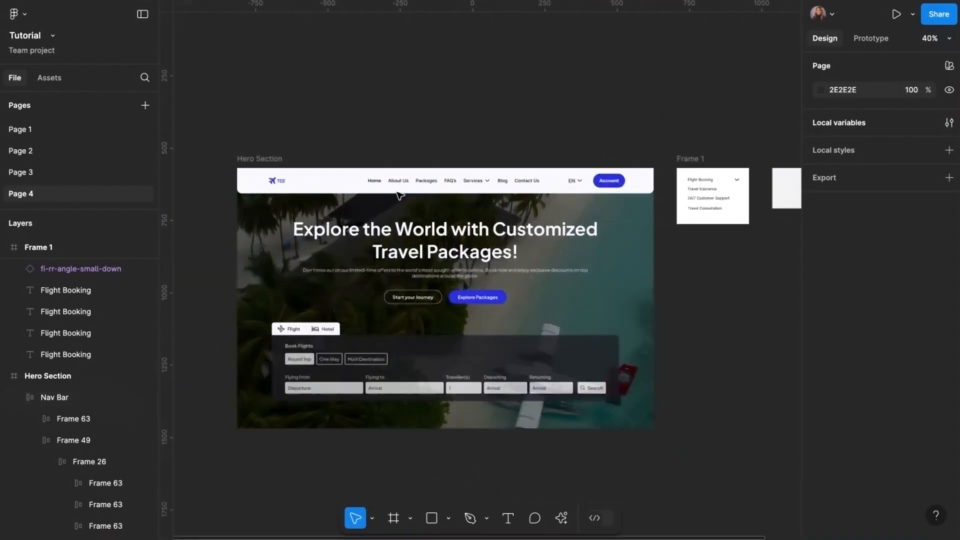
scroll(360, 192, "right", 2)
scroll(360, 193, "up", 1)
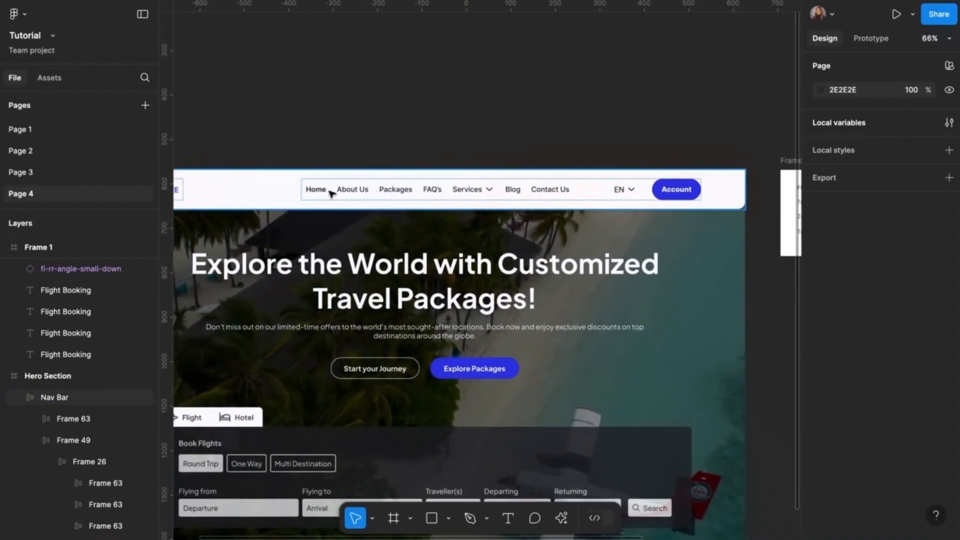
Place two copies of the navigation bar's Home item above the Hero Section, one below the other.
double_click(319, 193)
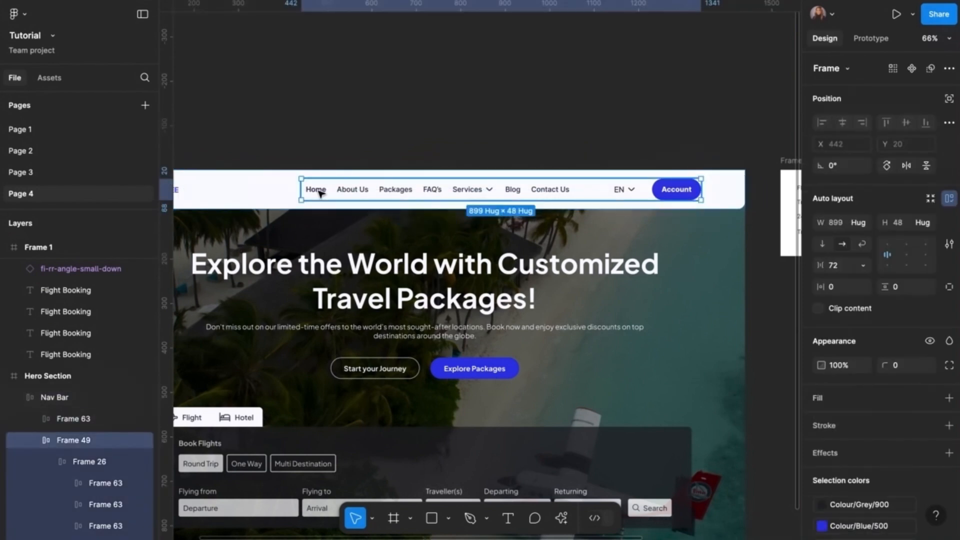
double_click(318, 192)
double_click(318, 193)
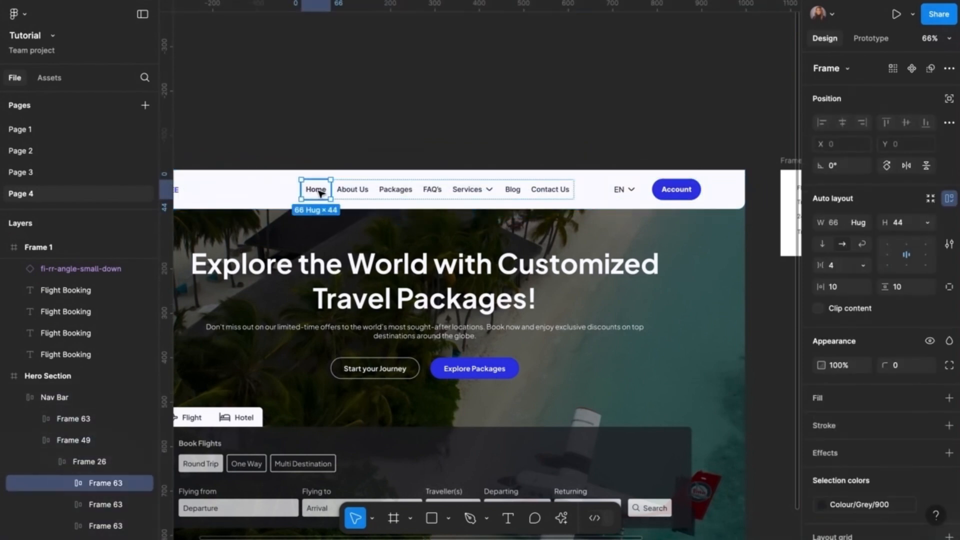
left_click_drag(318, 192, 468, 72)
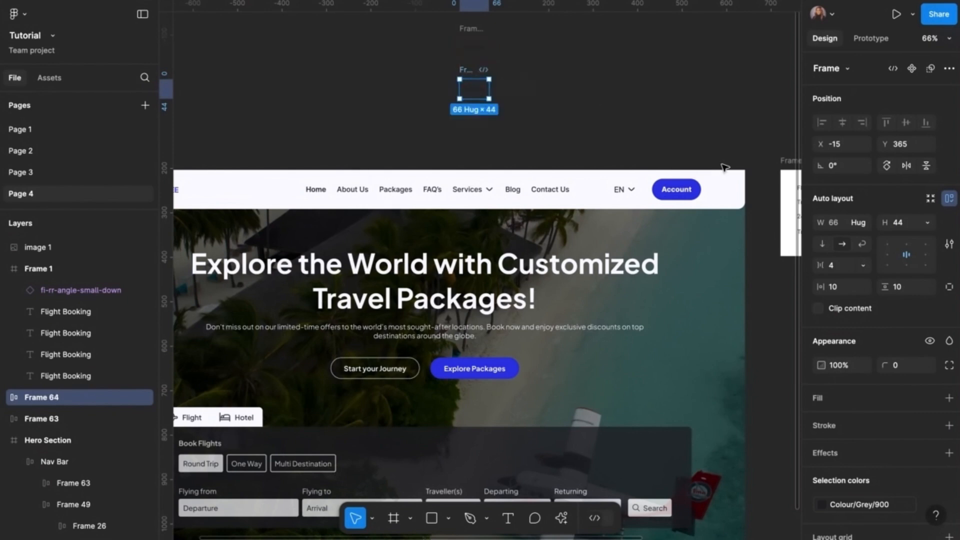
Recolor the lower Home copy with the Surface/Default library color.
scroll(893, 416, "down", 2)
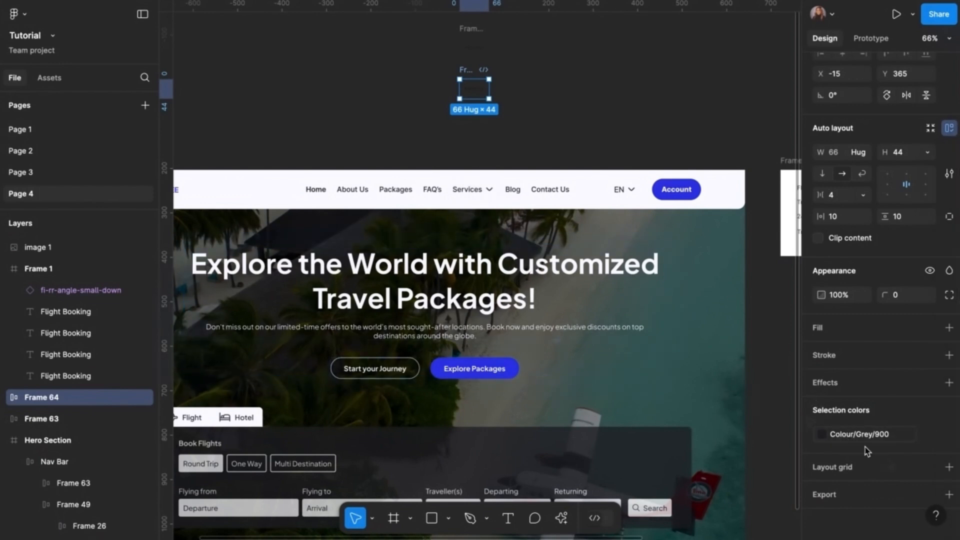
left_click(849, 435)
scroll(743, 469, "down", 15)
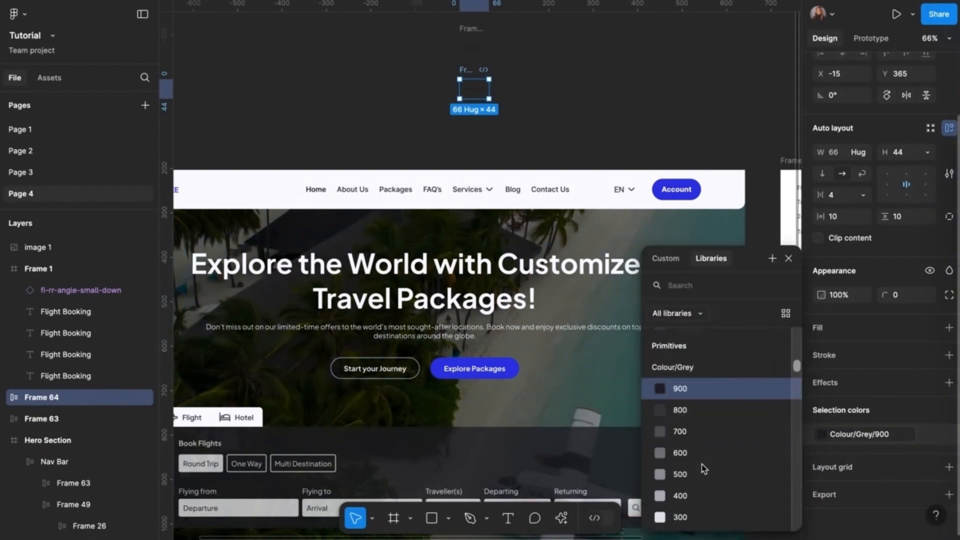
scroll(702, 468, "down", 5)
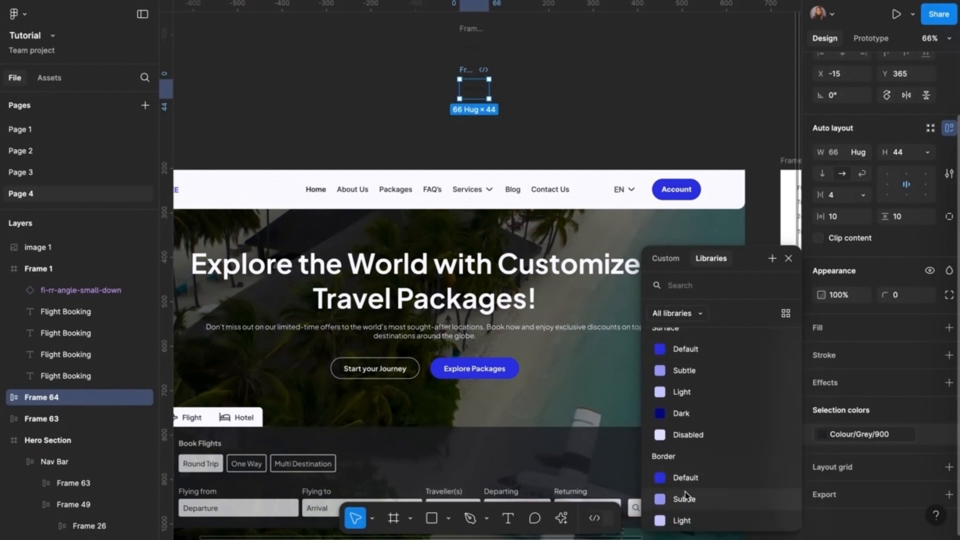
scroll(685, 500, "up", 6)
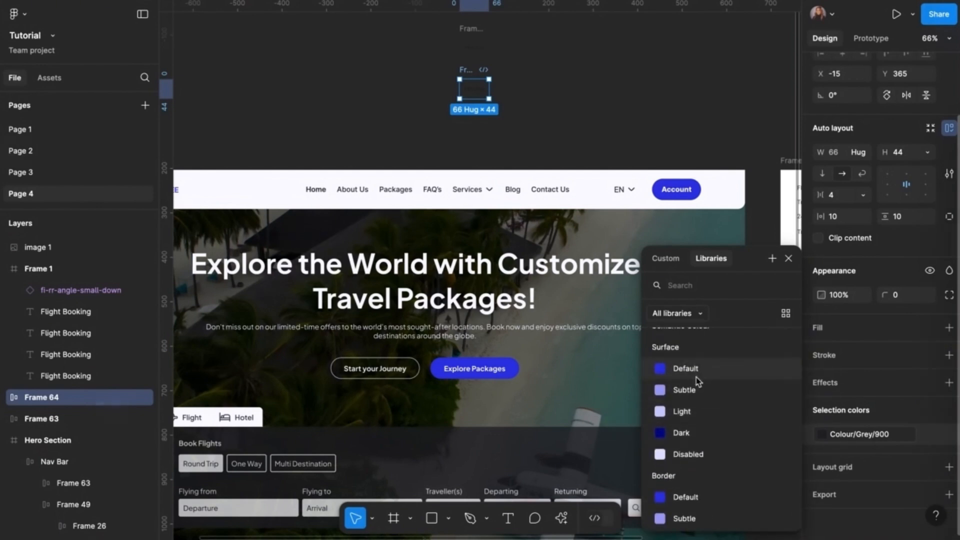
left_click(688, 371)
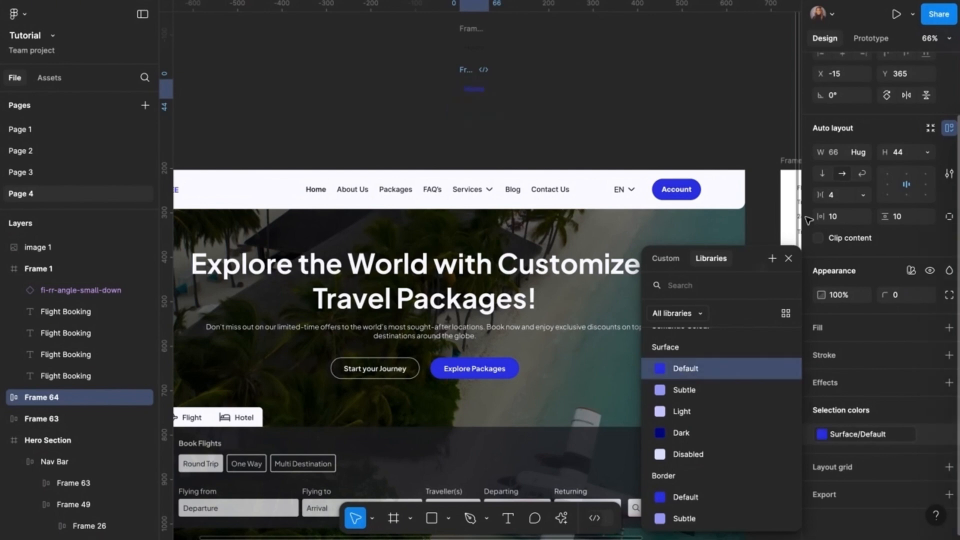
left_click(788, 260)
scroll(534, 94, "up", 2)
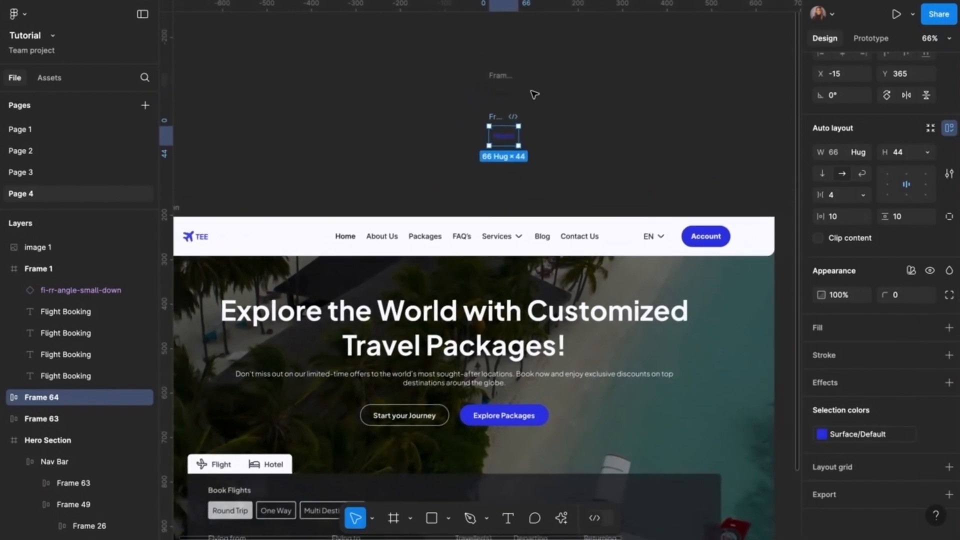
Combine the two Home copies above the Hero Section into a component set.
left_click(536, 97)
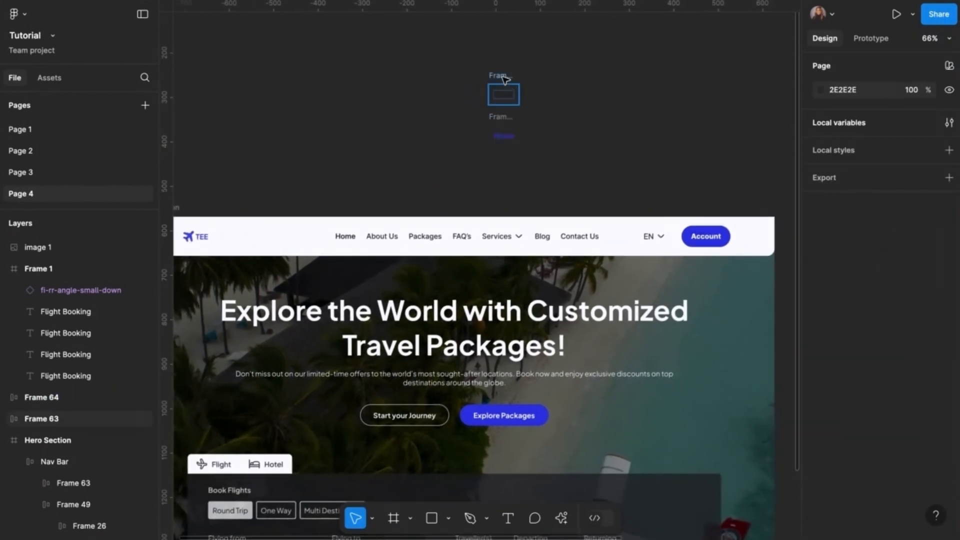
left_click(505, 78)
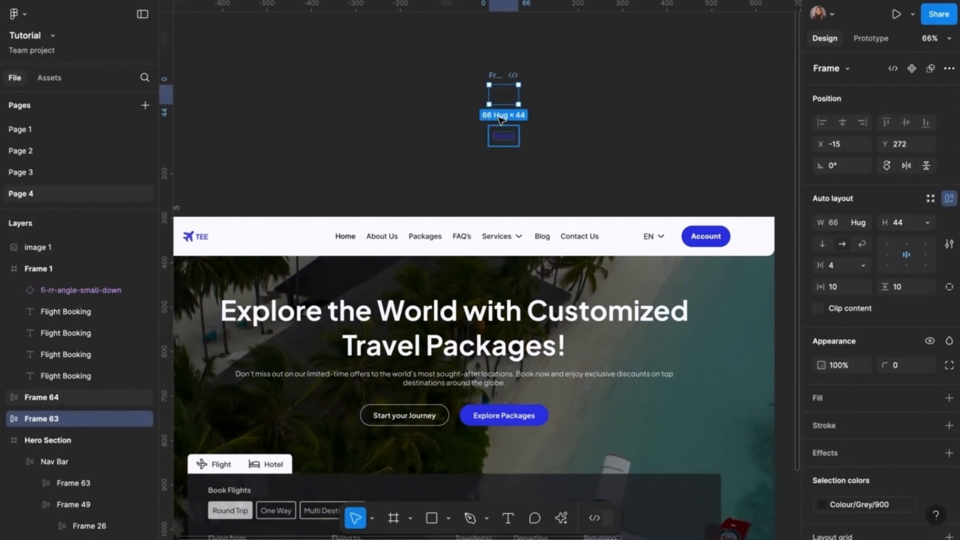
left_click(502, 129, "shift")
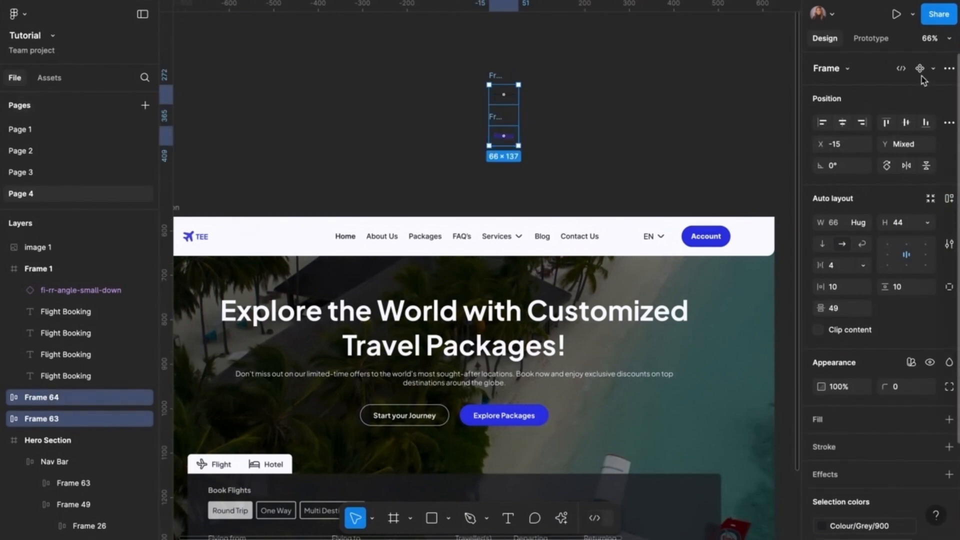
left_click(949, 69)
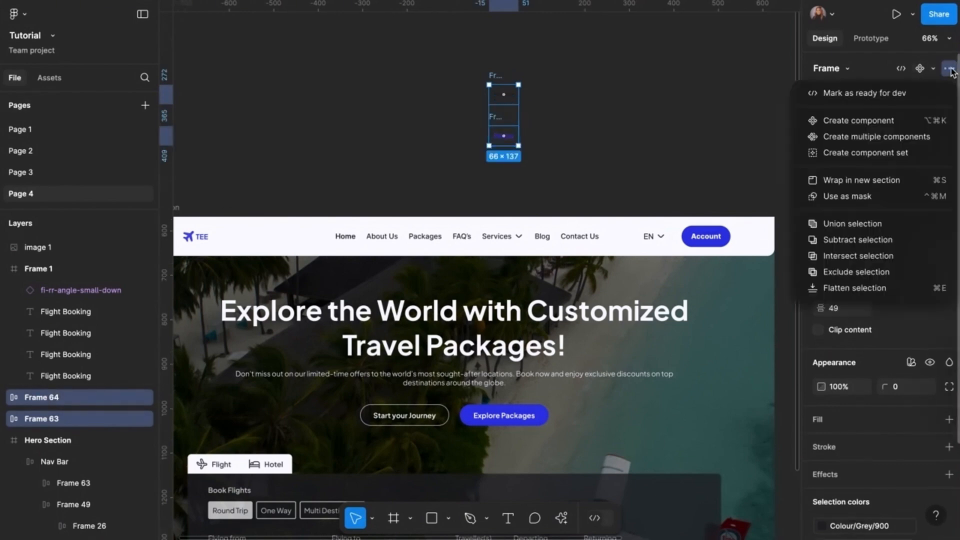
left_click(856, 158)
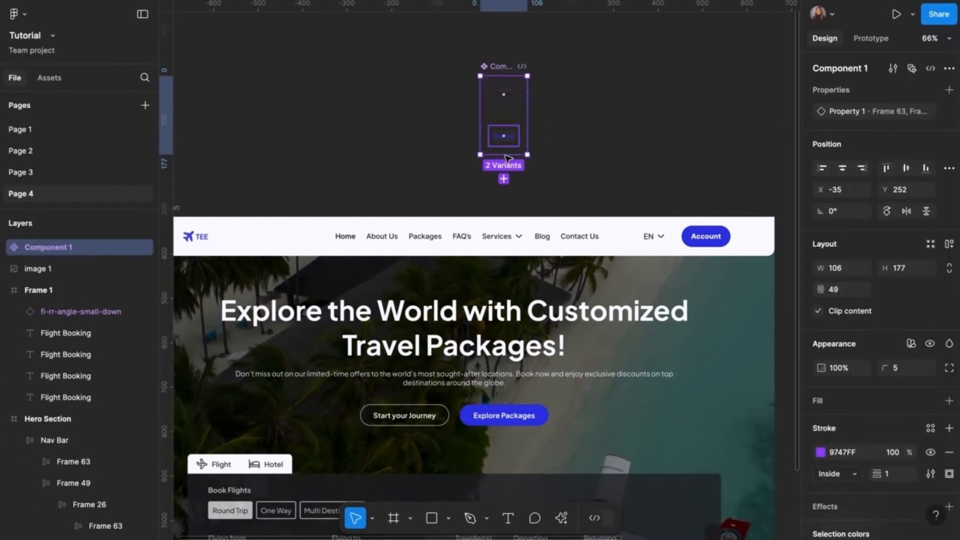
Add a While hovering interaction to the upper Home variant that changes it to the blue variant, Frame 64.
left_click(872, 42)
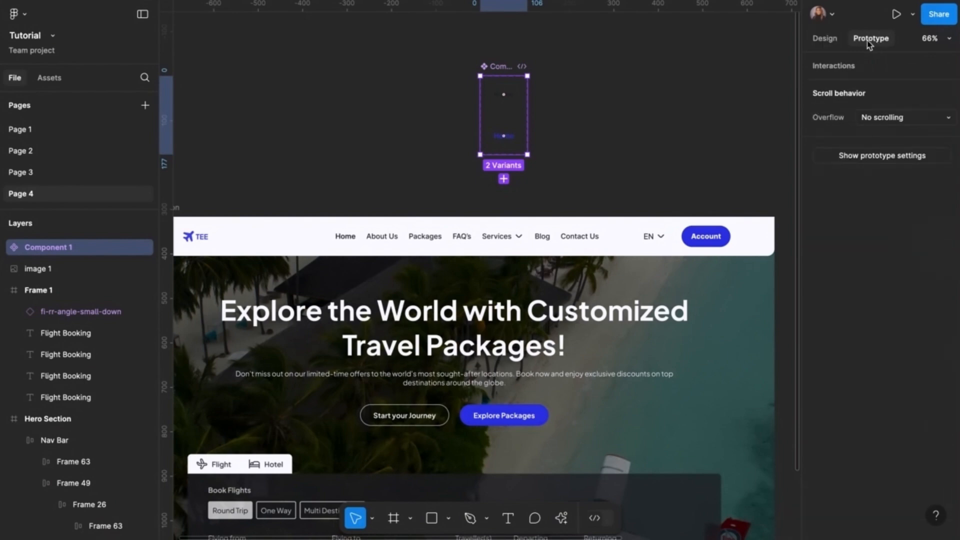
left_click(517, 103)
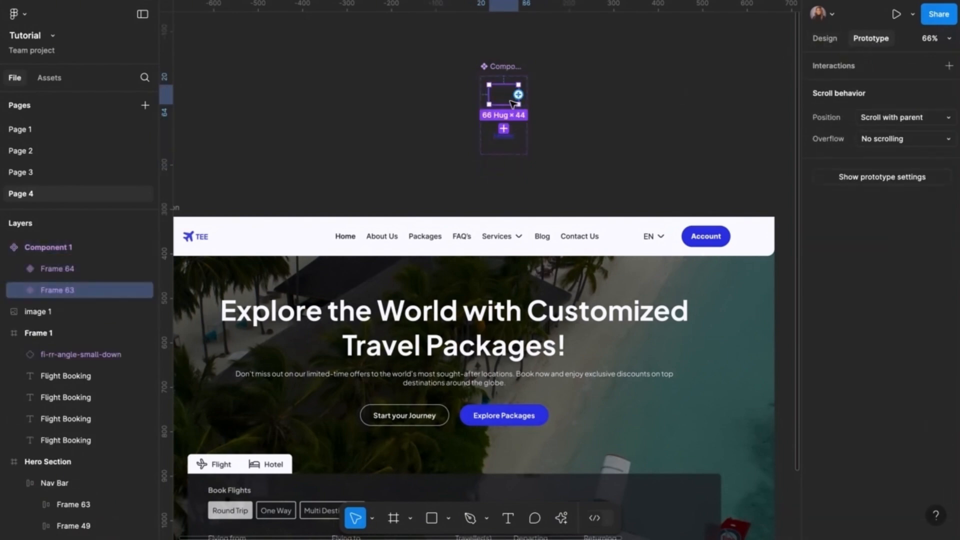
left_click_drag(505, 106, 504, 129)
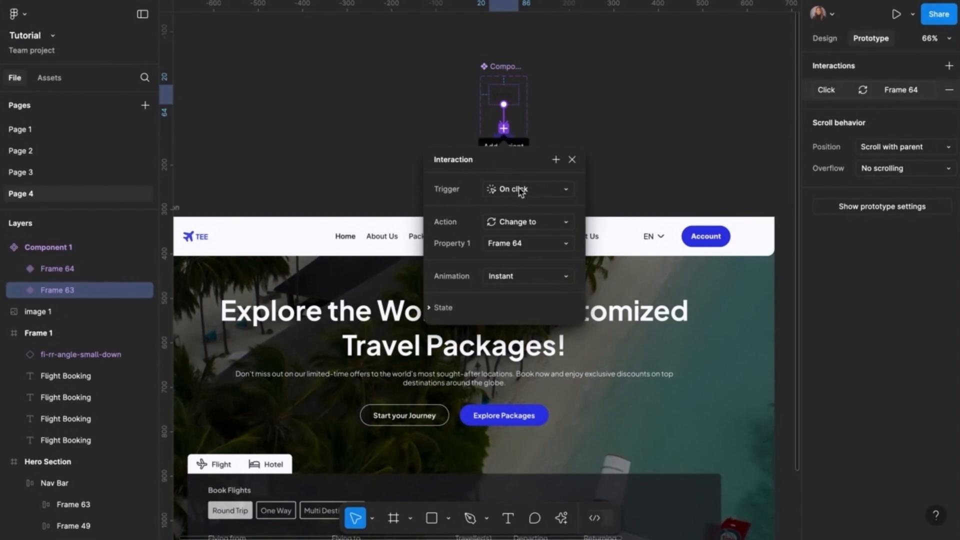
left_click(544, 190)
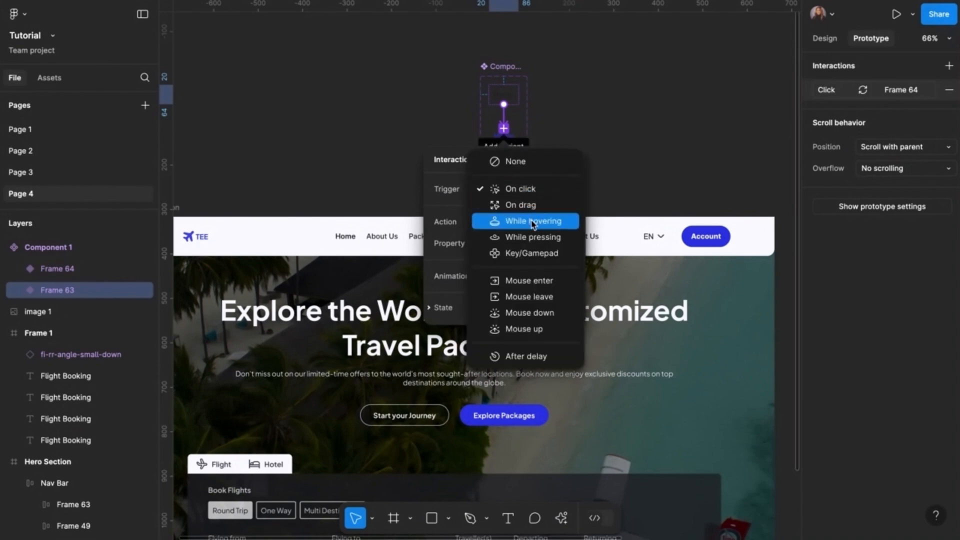
left_click(532, 221)
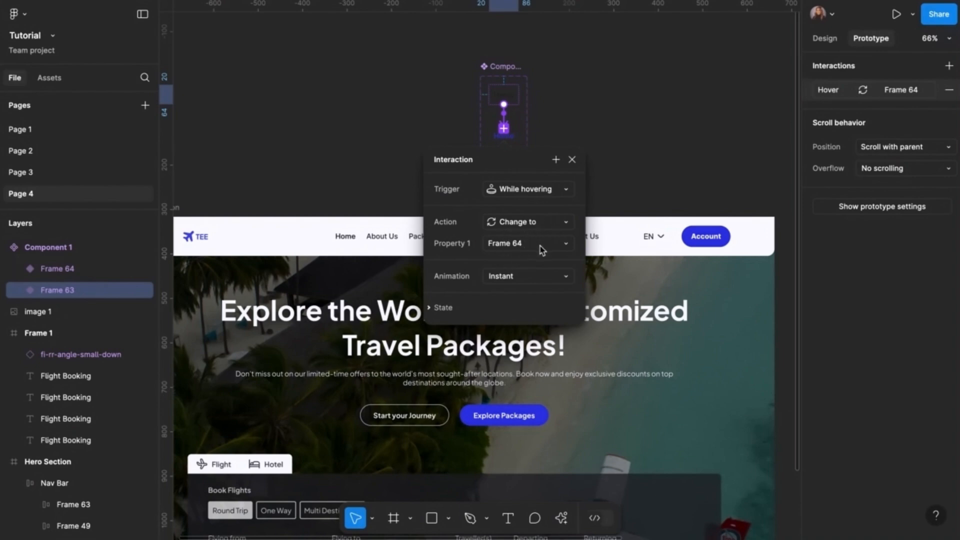
left_click(572, 159)
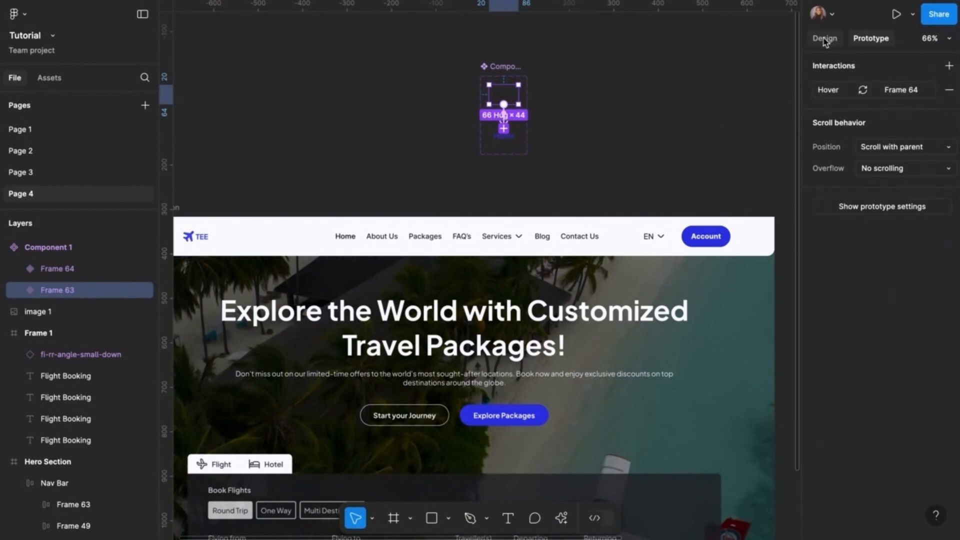
Copy the upper Home variant, Frame 63, from the component set.
left_click(825, 40)
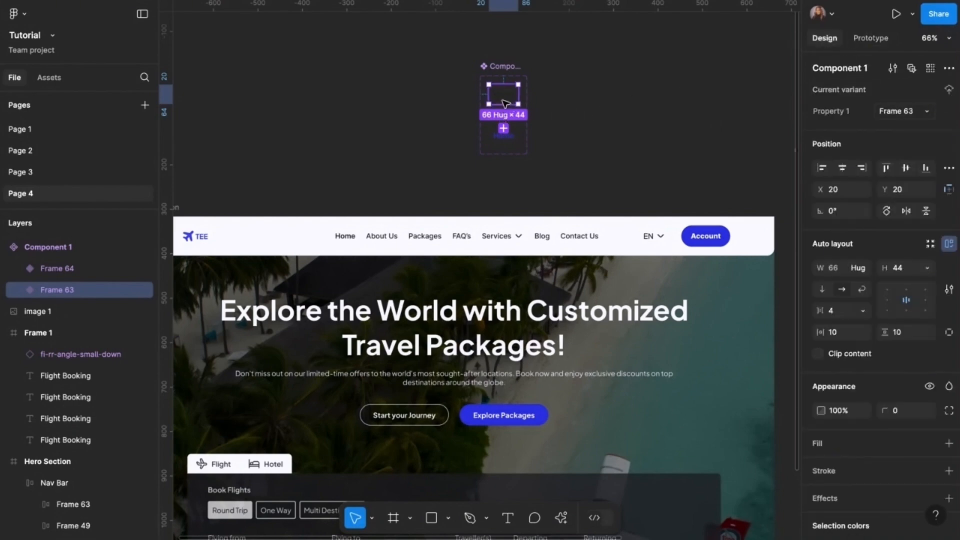
right_click(504, 104)
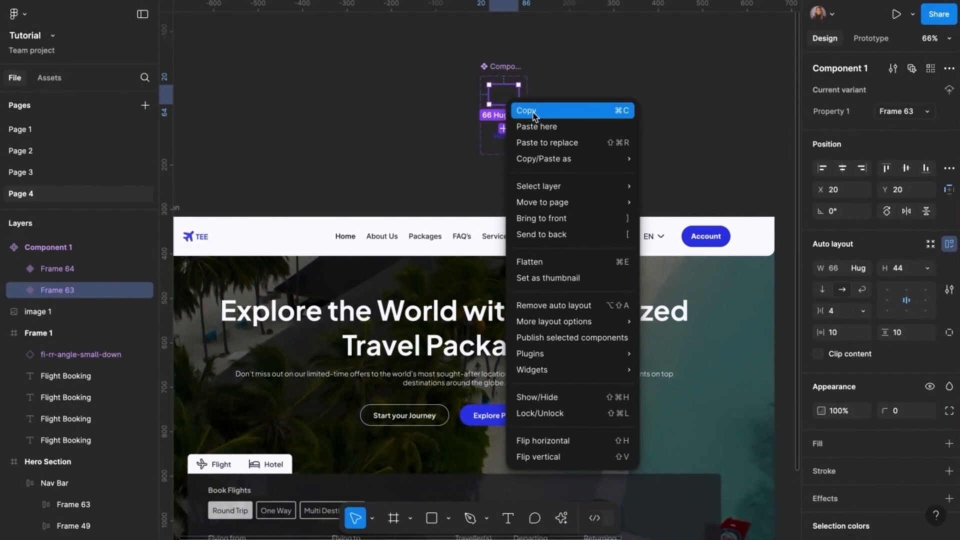
left_click(532, 114)
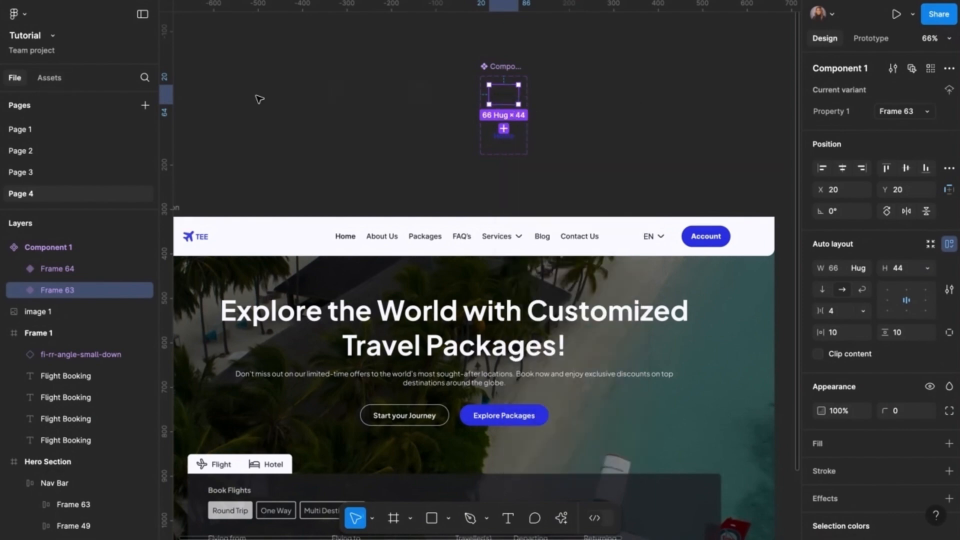
left_click(62, 81)
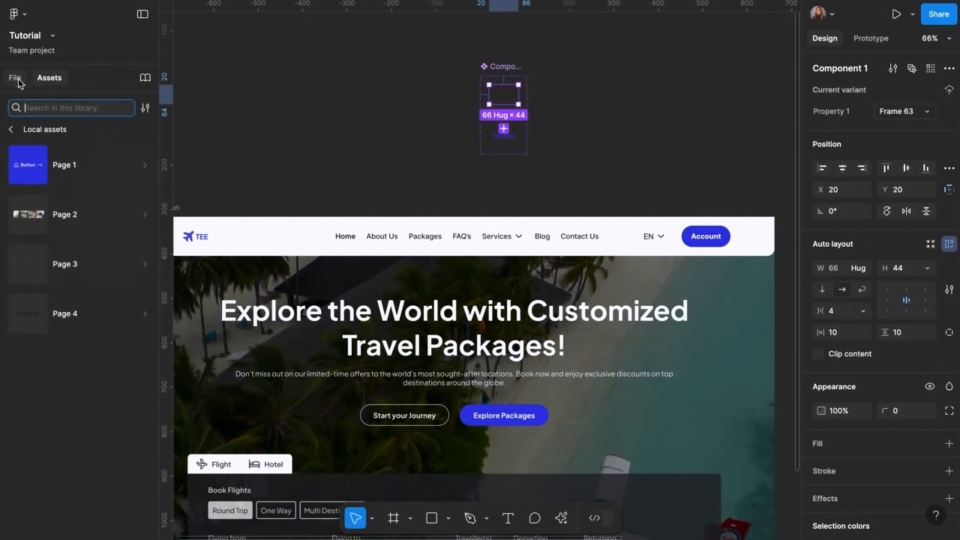
left_click(17, 79)
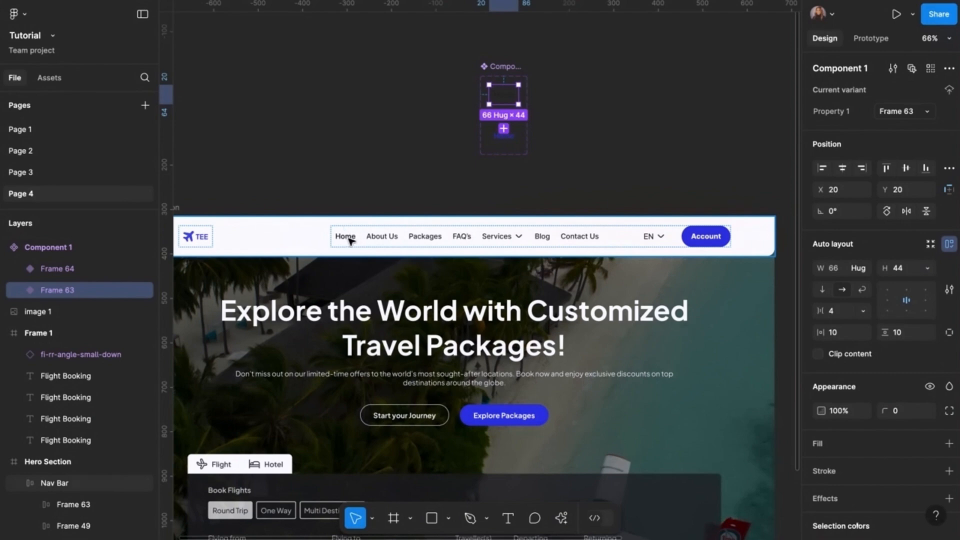
Replace the Home link in the navigation bar with the copied component variant.
left_click(349, 241)
left_click(348, 240)
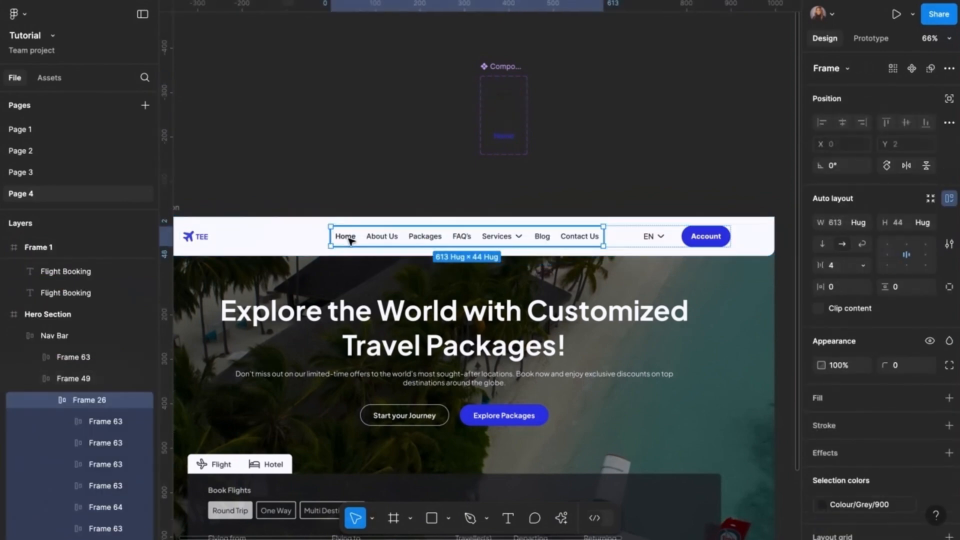
left_click(348, 240)
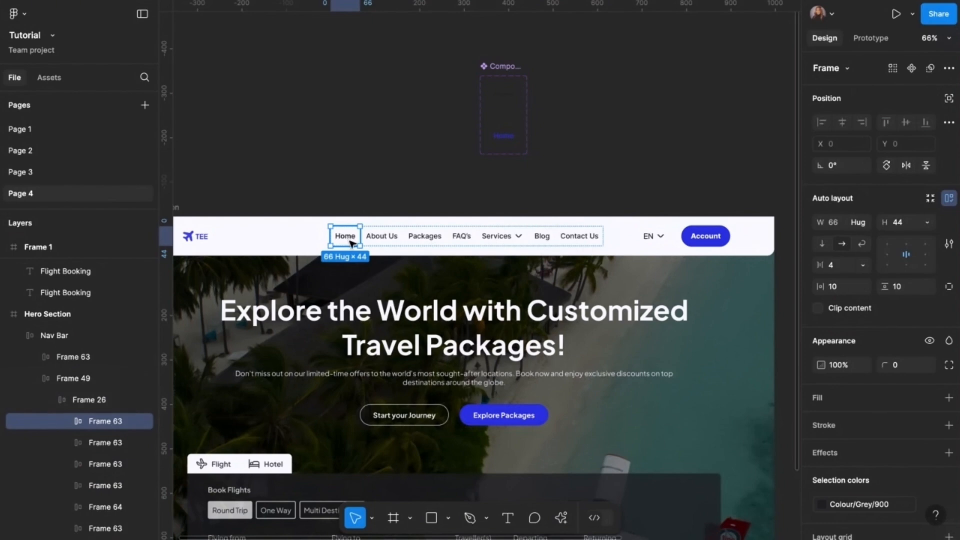
right_click(349, 241)
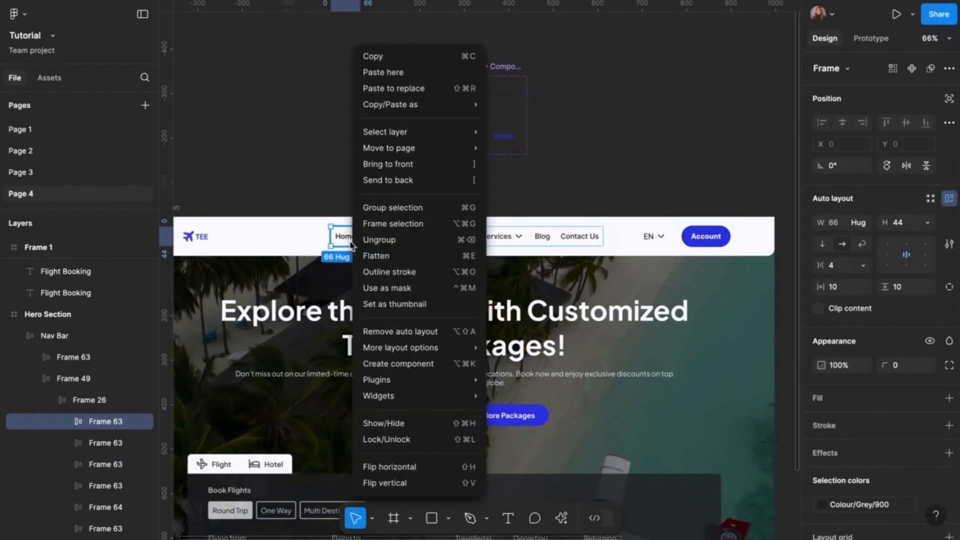
left_click(408, 92)
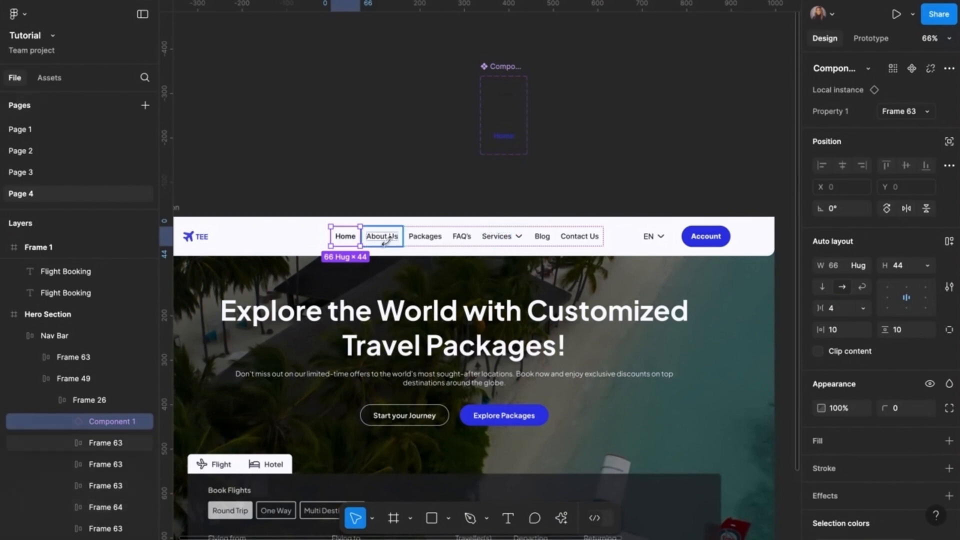
Replace the About Us link with the copied component and set its label to "About Us".
left_click(390, 240)
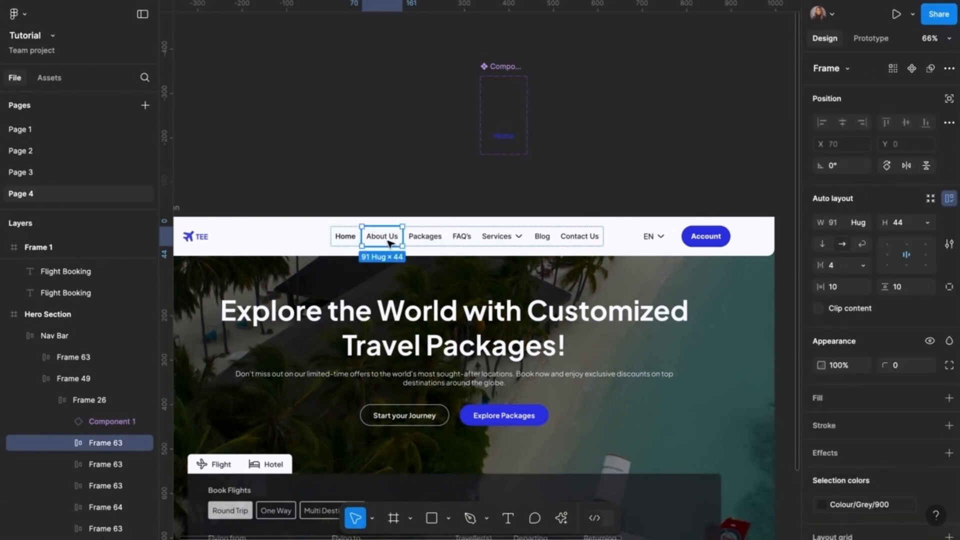
right_click(389, 242)
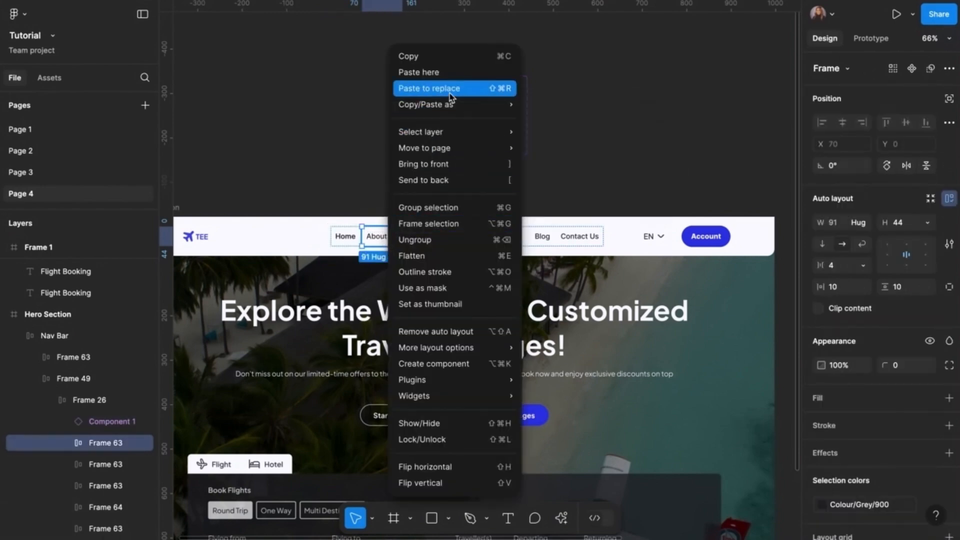
left_click(449, 93)
double_click(381, 238)
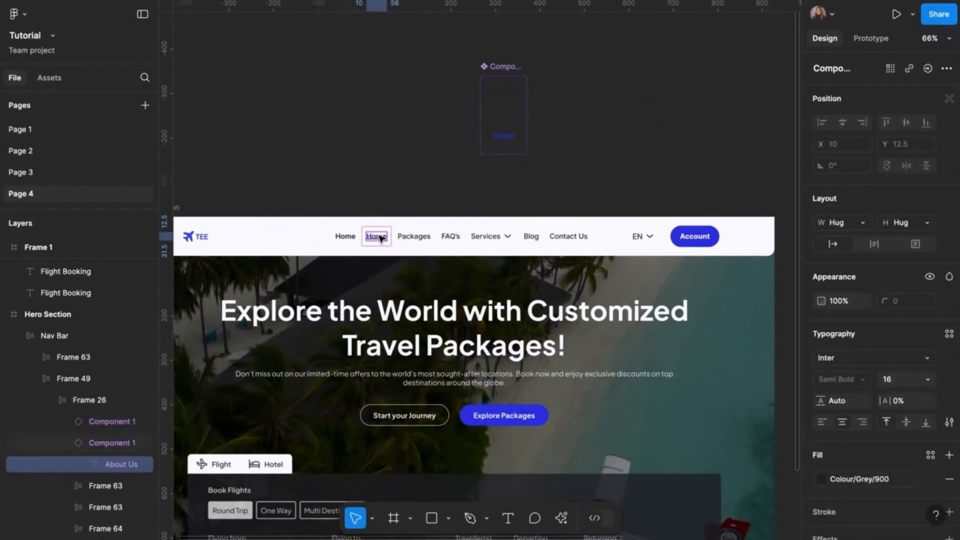
double_click(380, 239)
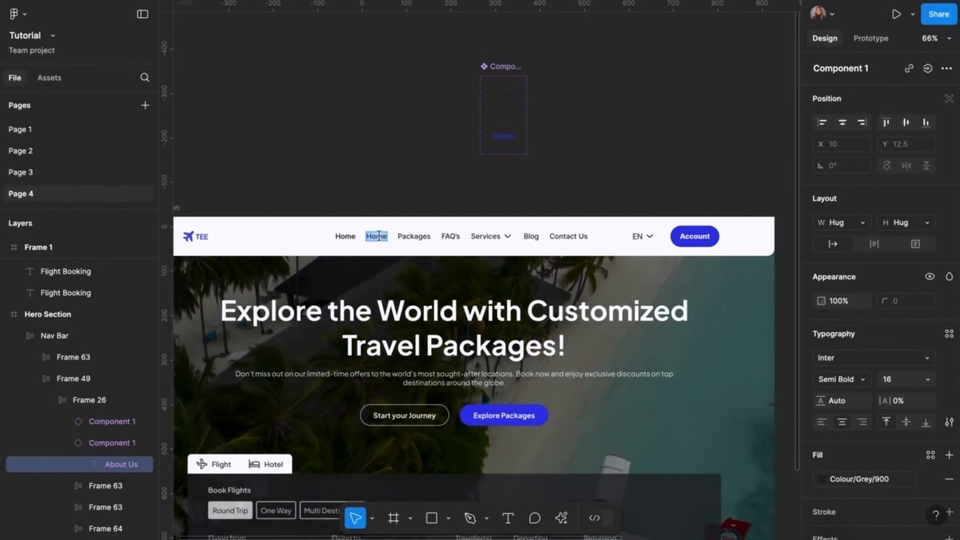
type("Ab")
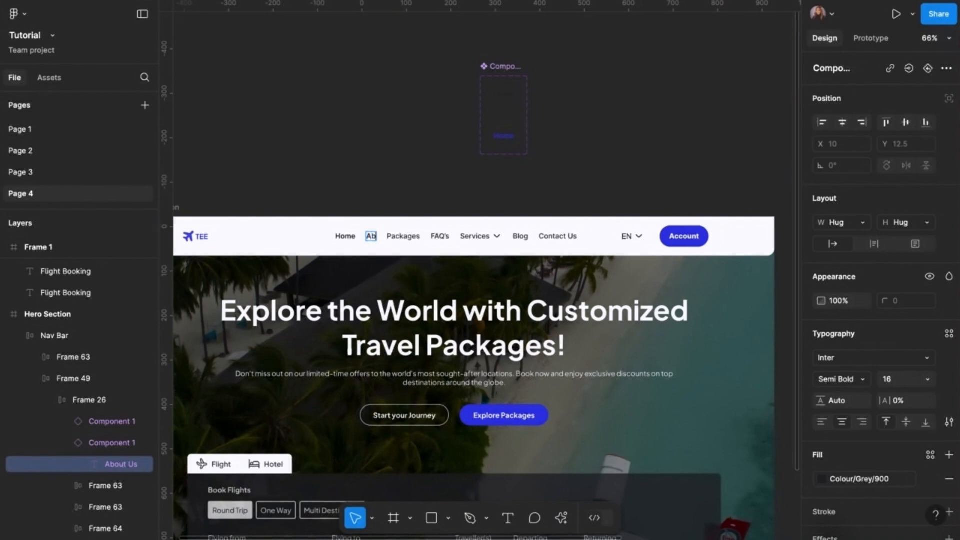
type("out")
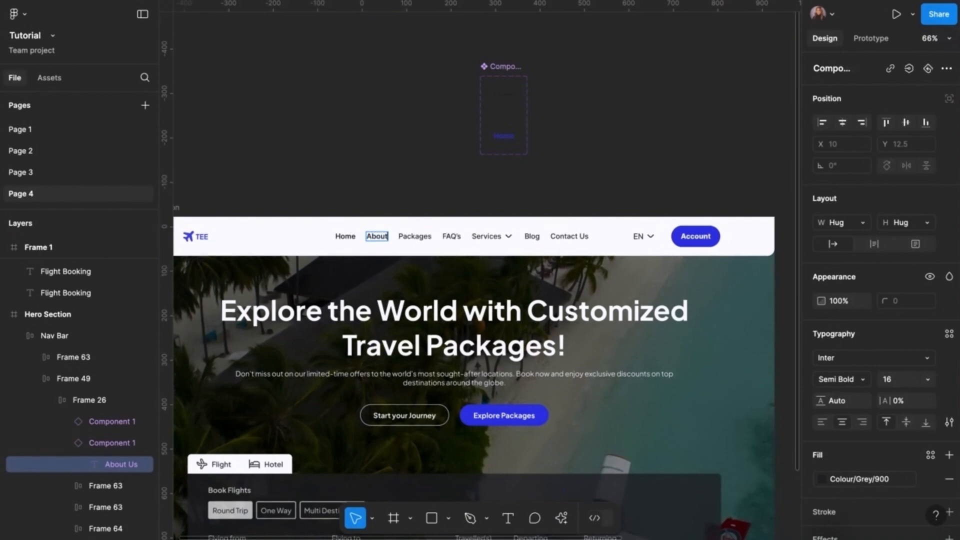
type(" Us")
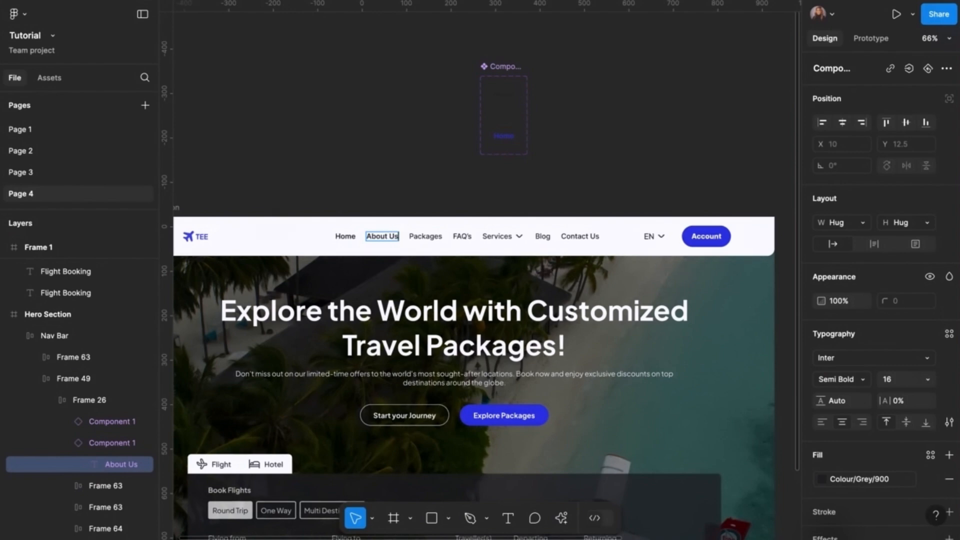
key("Escape")
Replace the Packages link with the copied component and set its label to "Packages".
left_click(442, 241)
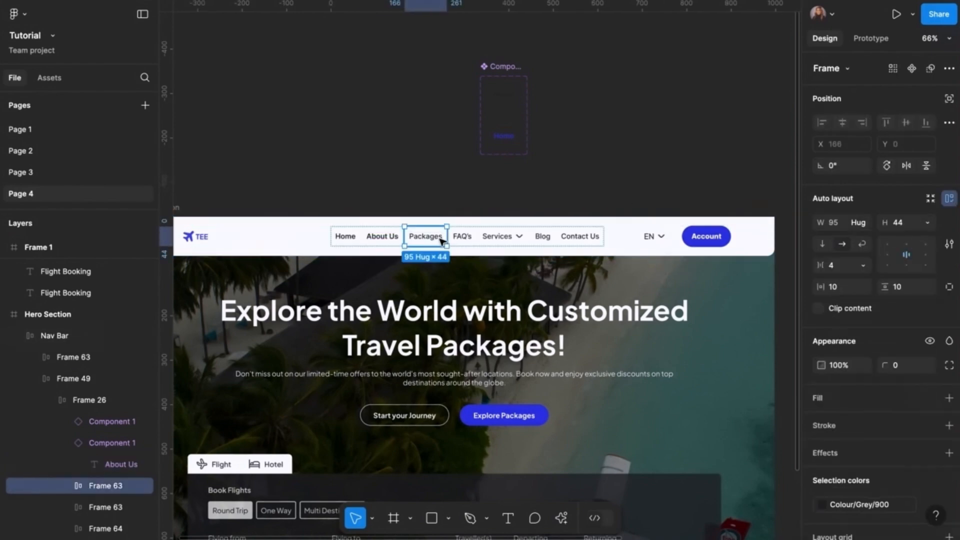
right_click(442, 241)
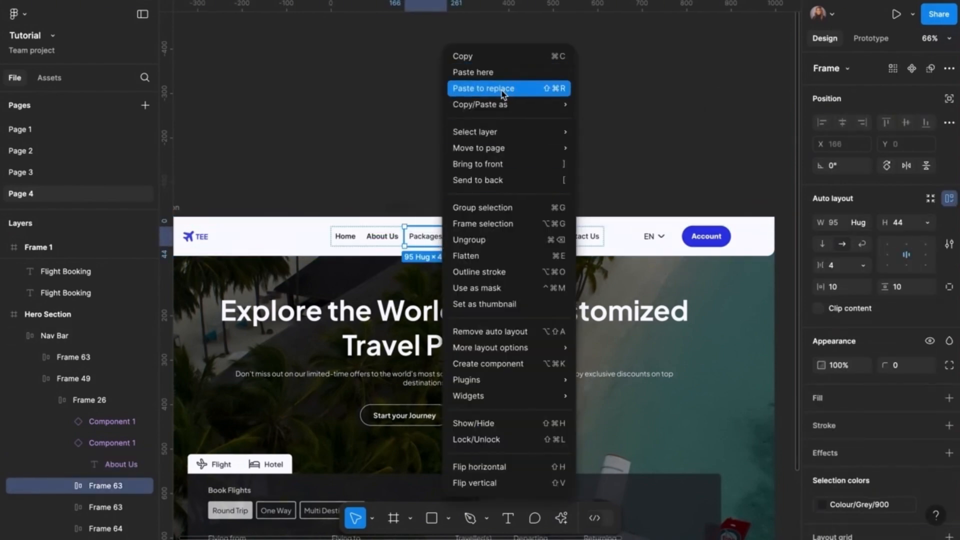
left_click(499, 89)
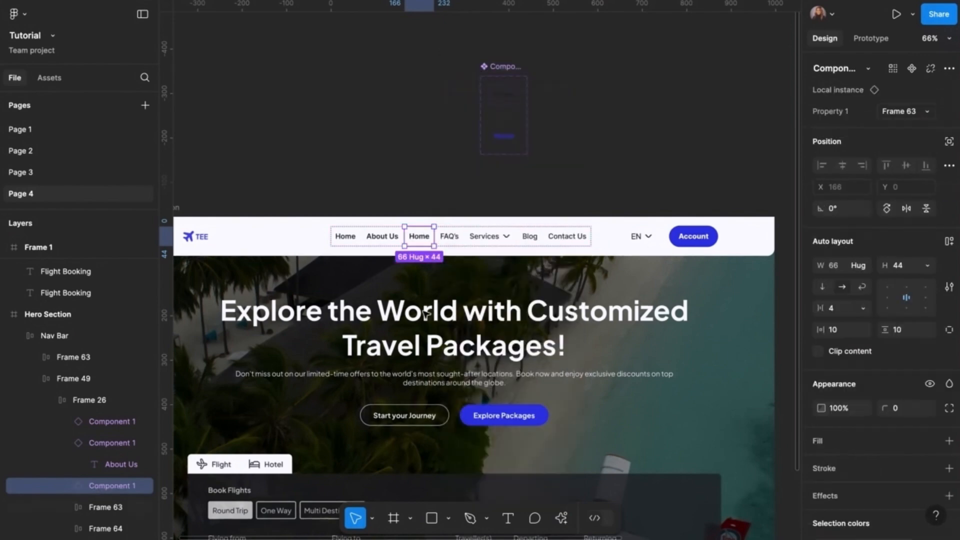
double_click(423, 239)
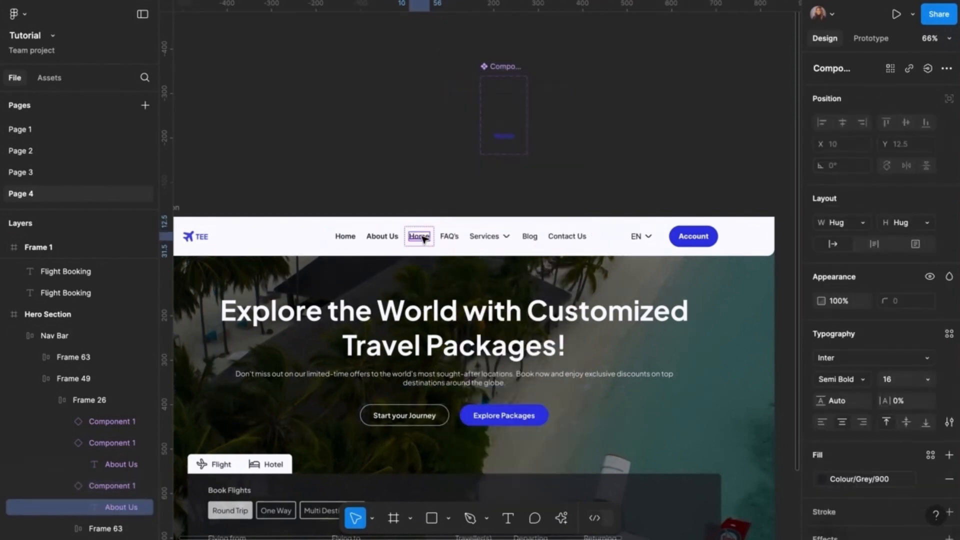
double_click(422, 237)
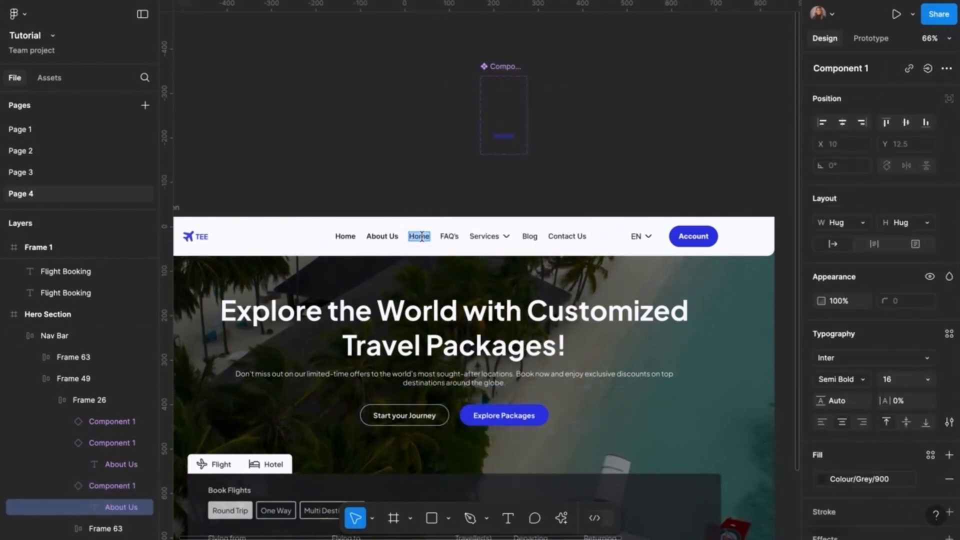
type("Packa")
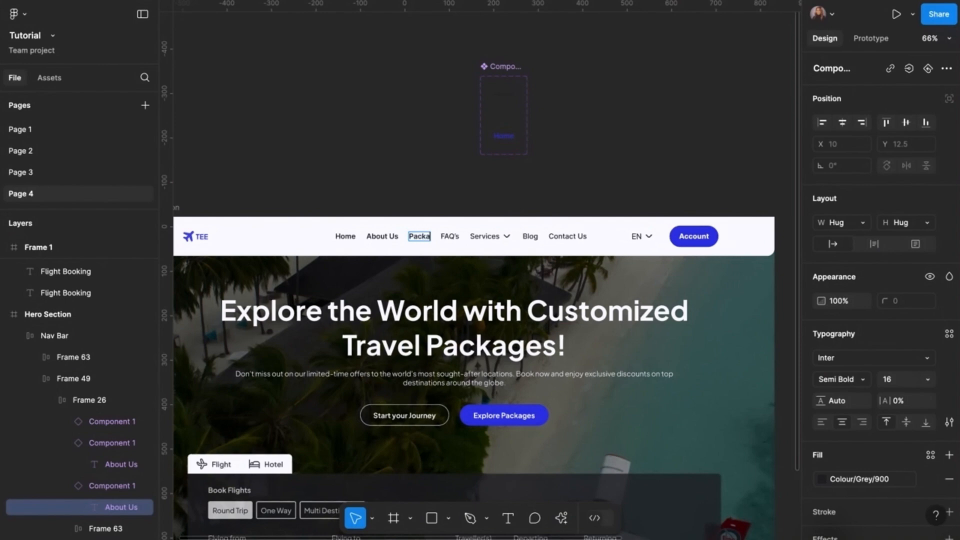
type("ges")
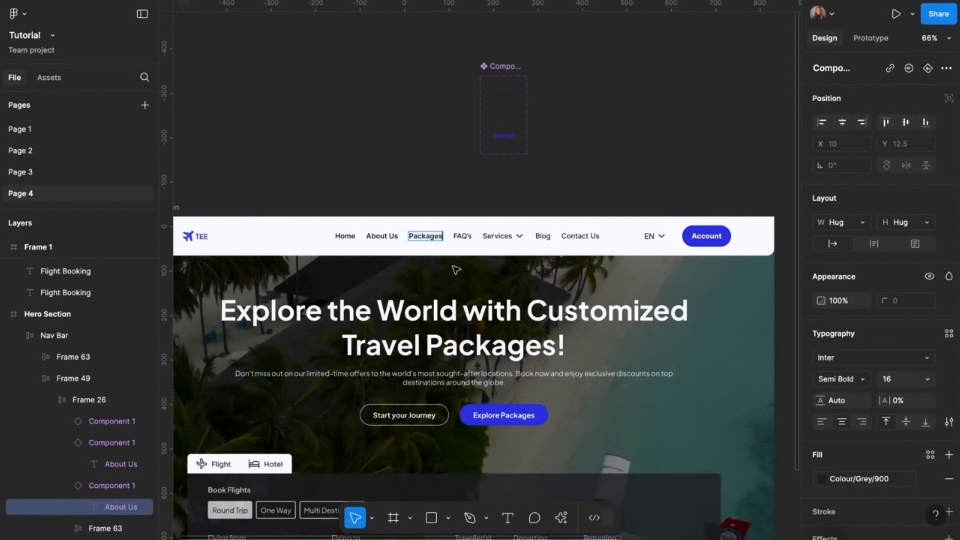
left_click(476, 254)
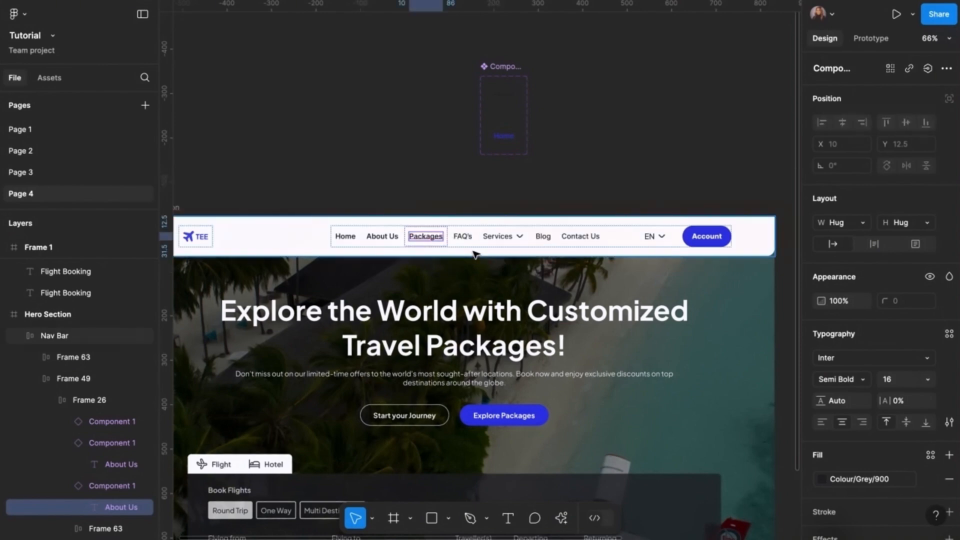
Replace the FAQ's link with the copied component and set its label to "FAQs".
left_click(471, 242)
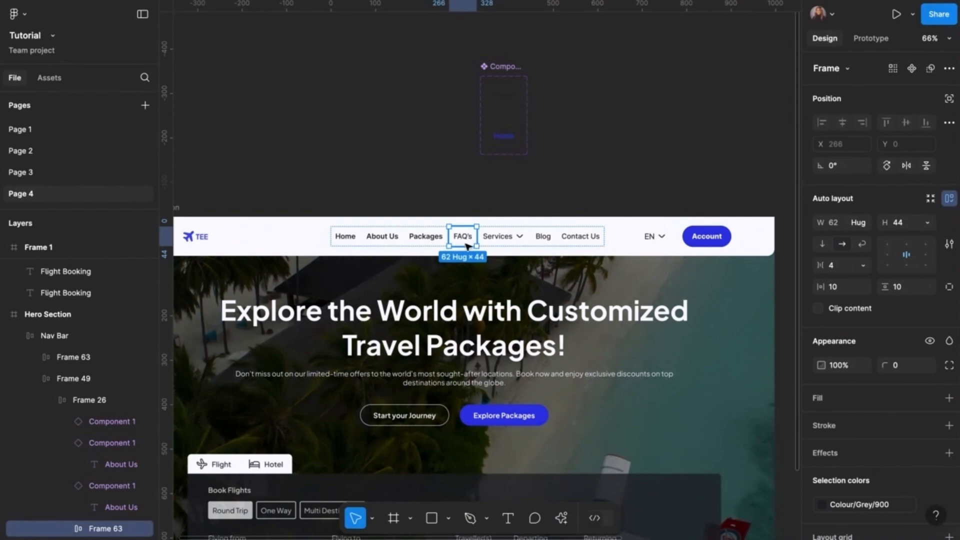
right_click(467, 245)
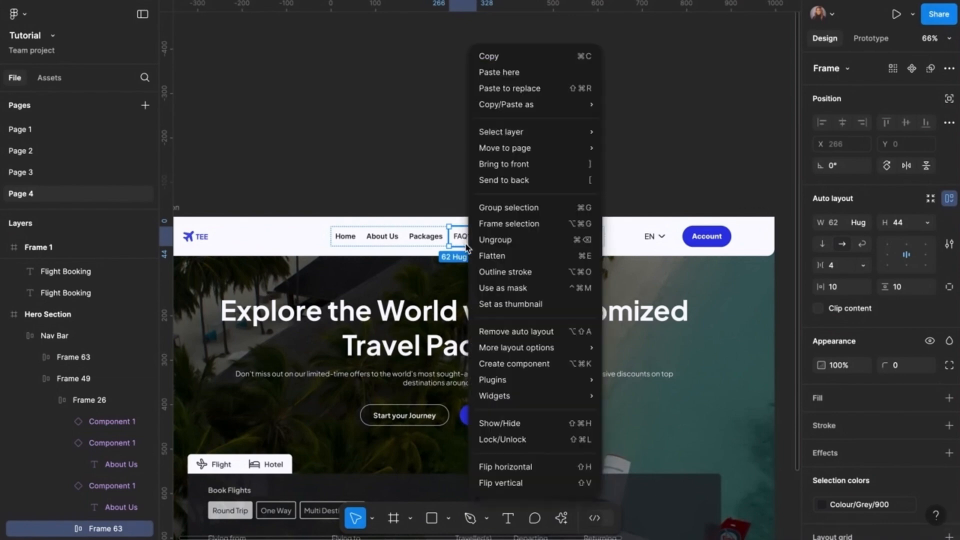
left_click(511, 89)
double_click(465, 239)
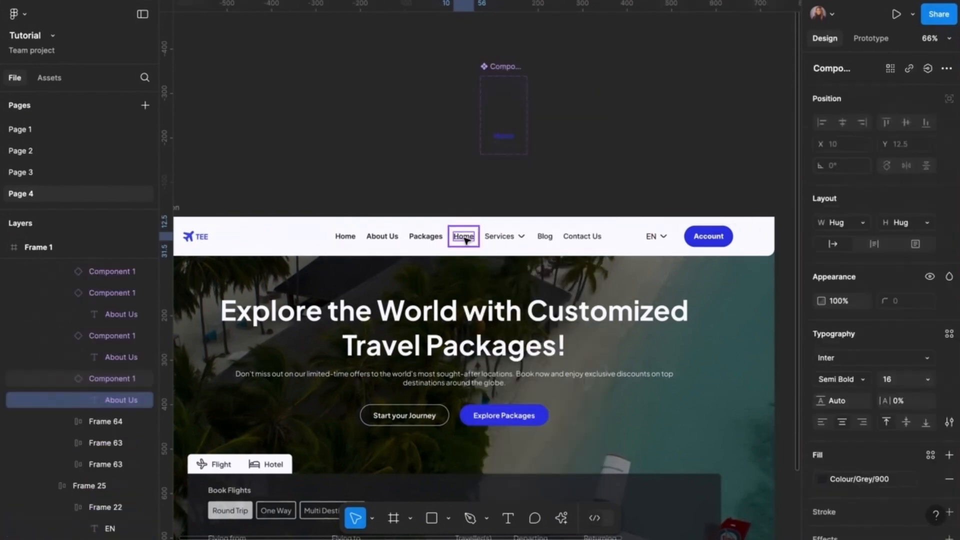
double_click(465, 240)
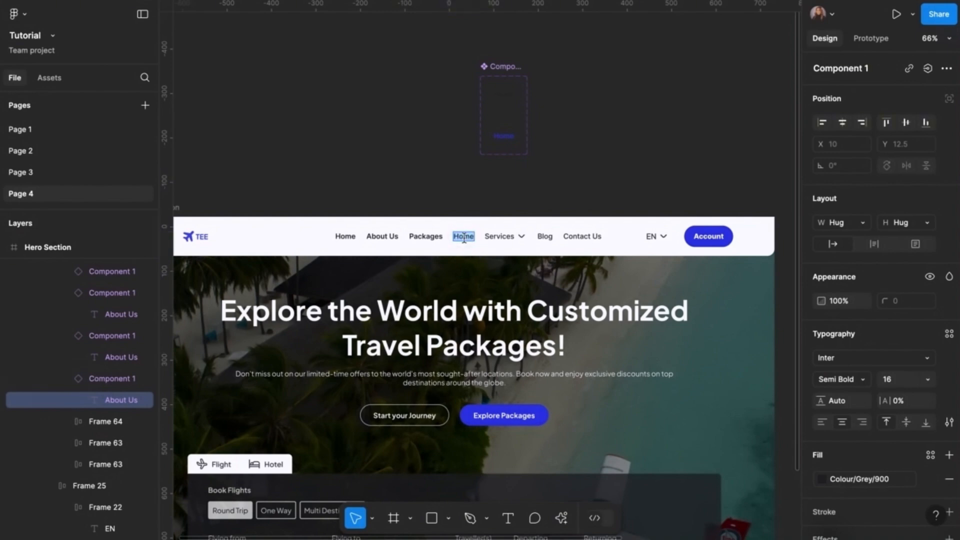
type("FA")
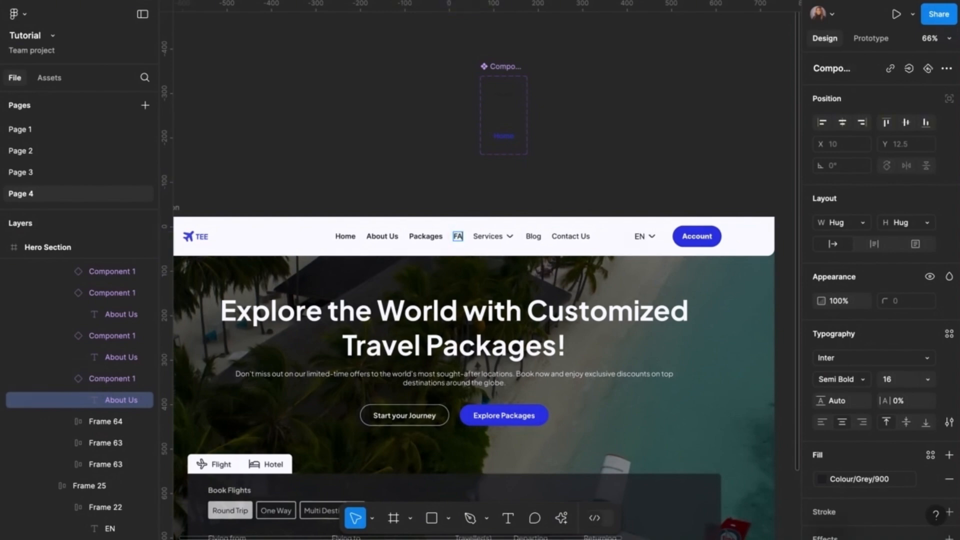
type("Qs")
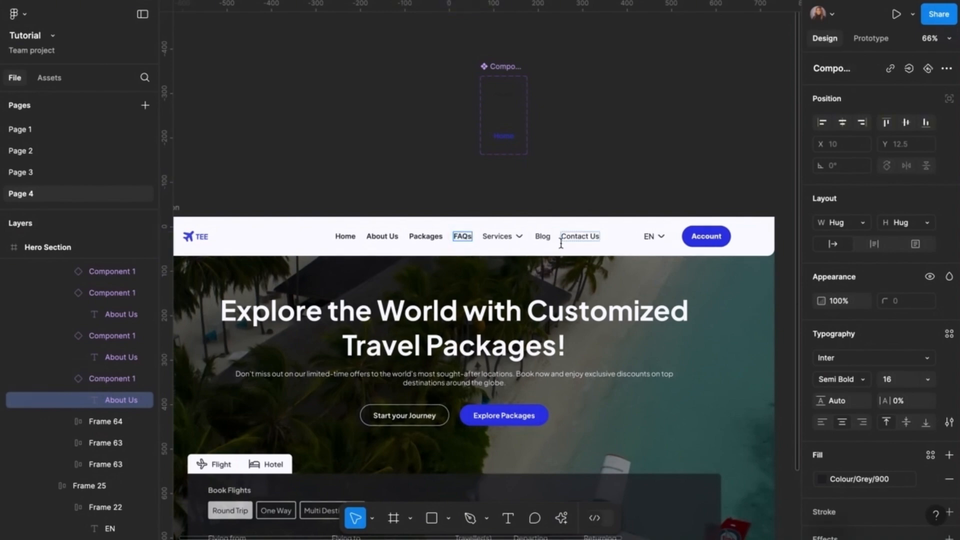
key("Escape")
Replace the Blog link with the copied component and set its label to "Blog".
left_click(550, 239)
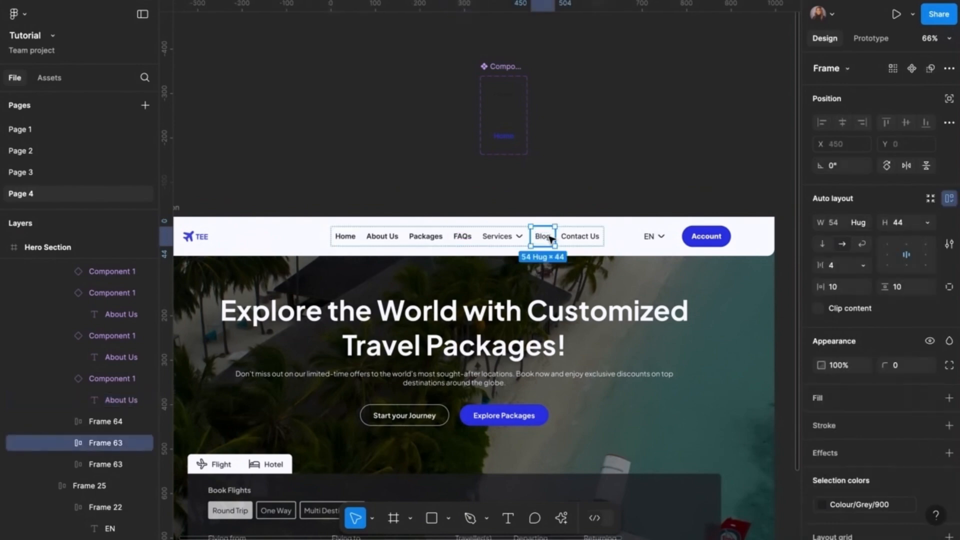
right_click(550, 240)
left_click(603, 95)
double_click(547, 237)
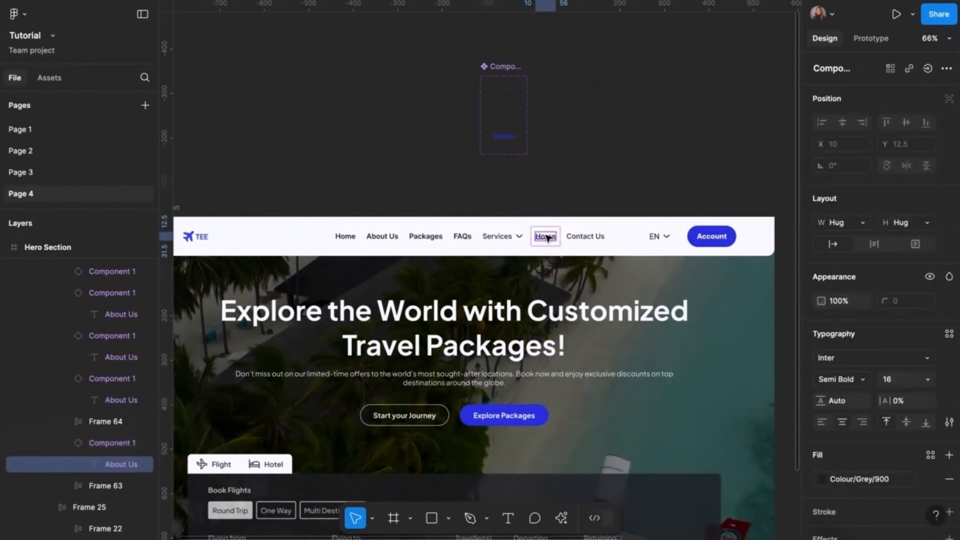
double_click(546, 236)
type("Blog")
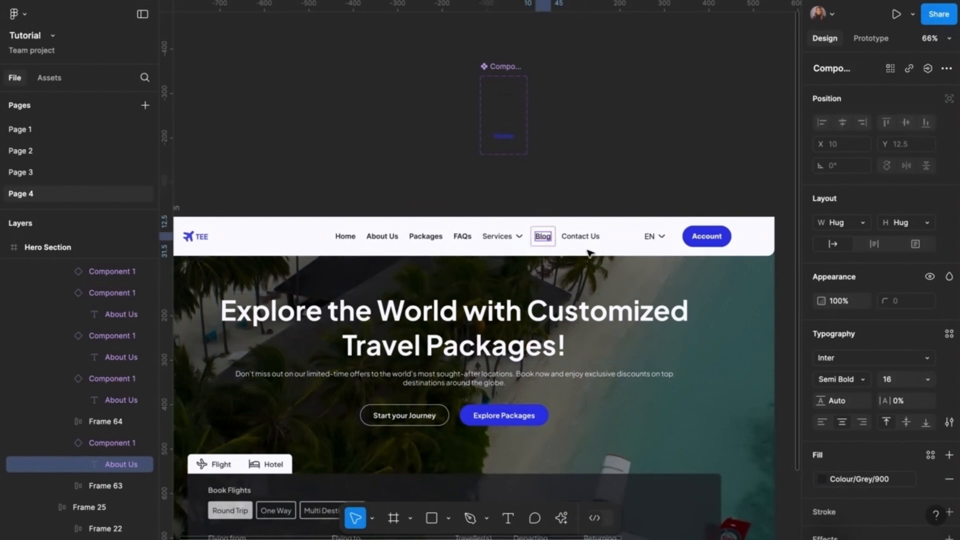
Replace the Contact Us link with the copied component and set its label to "Contact".
left_click(588, 236)
right_click(588, 237)
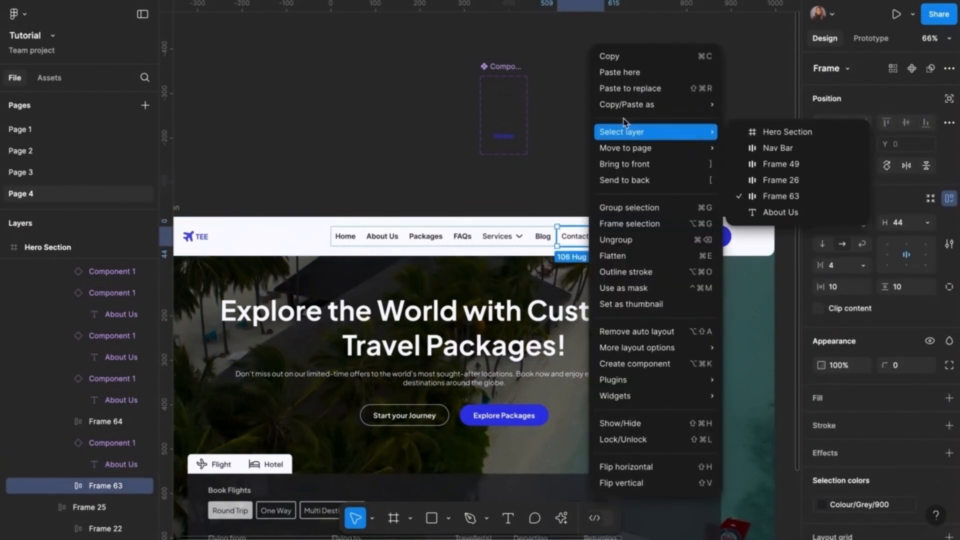
left_click(635, 89)
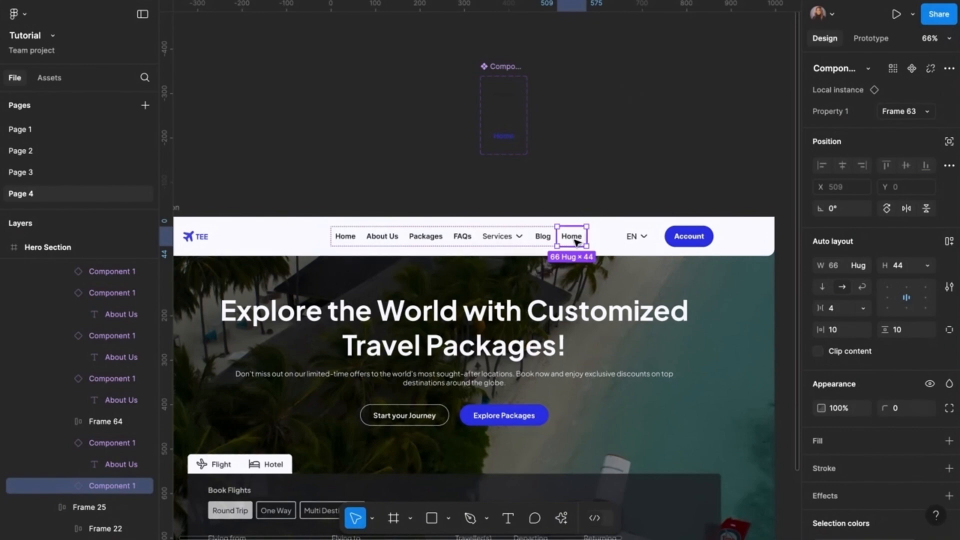
left_click(577, 242)
double_click(574, 242)
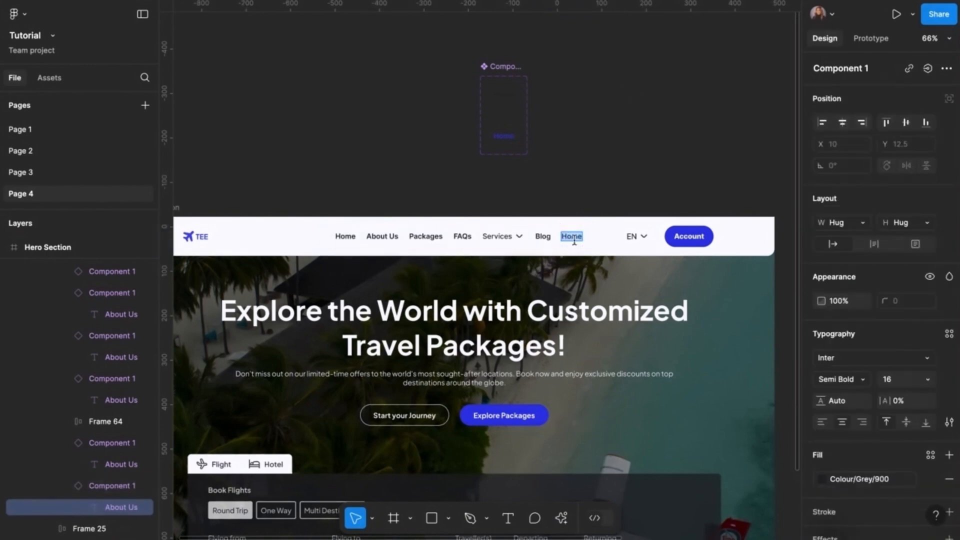
type("Con")
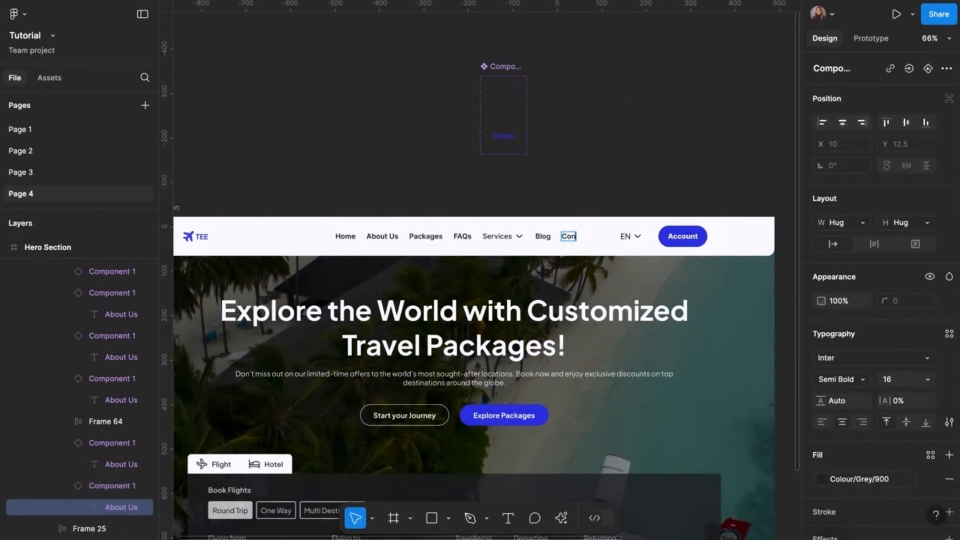
type("tact")
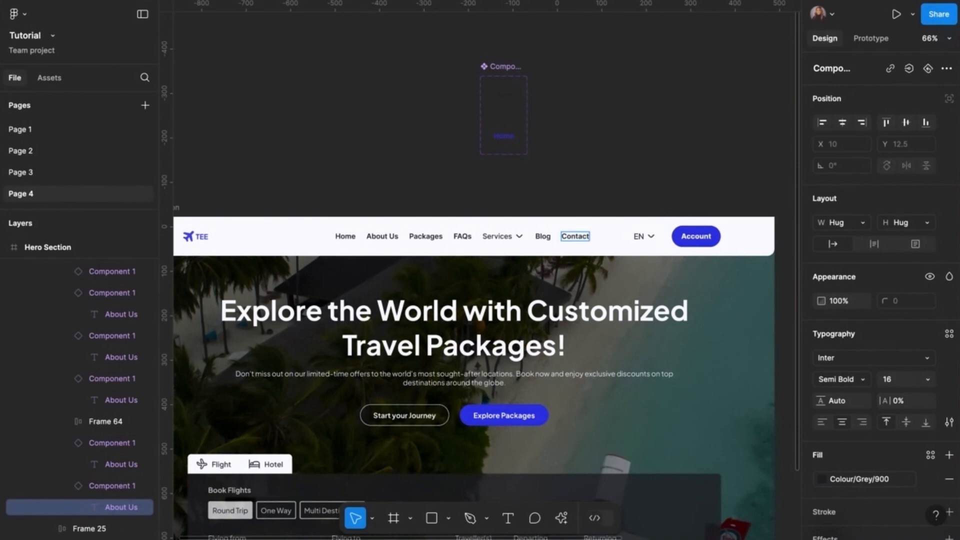
key("Escape")
left_click(573, 200)
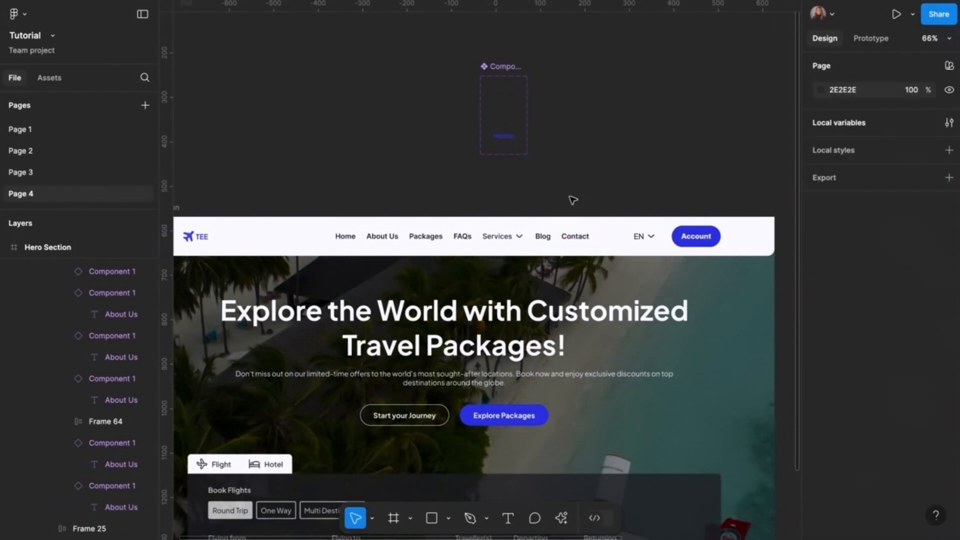
Place a copy of the navigation bar's Services link frame on the empty canvas beside the existing link component.
left_click(516, 240)
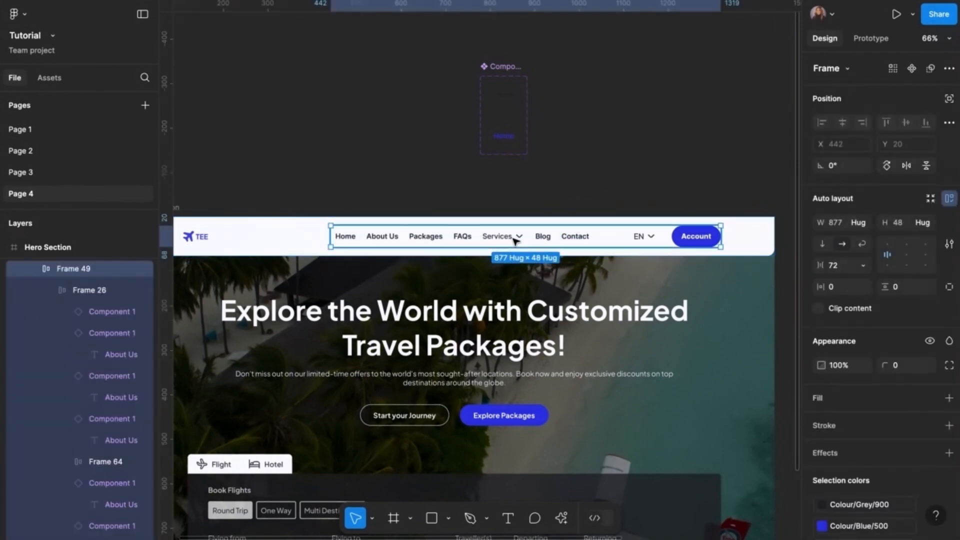
left_click(516, 240)
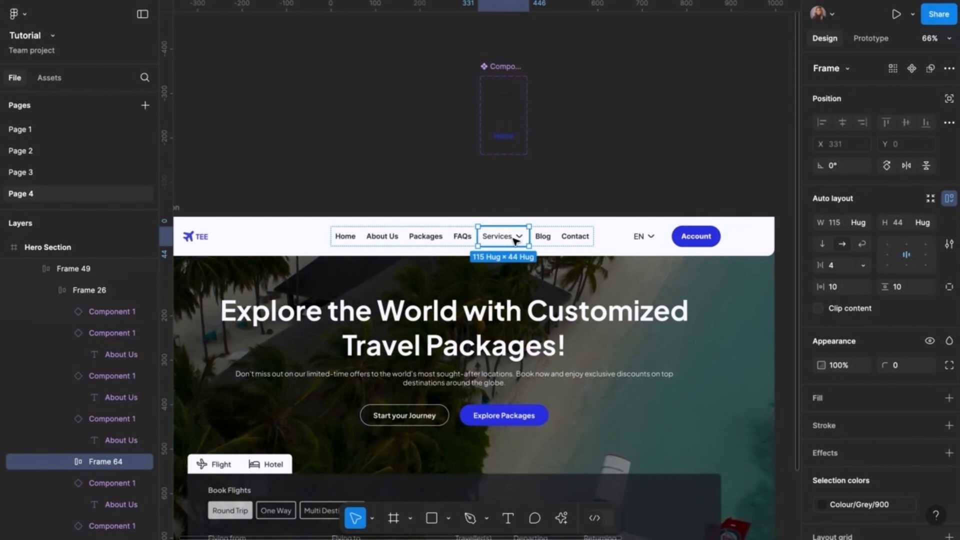
left_click_drag(516, 240, 620, 94)
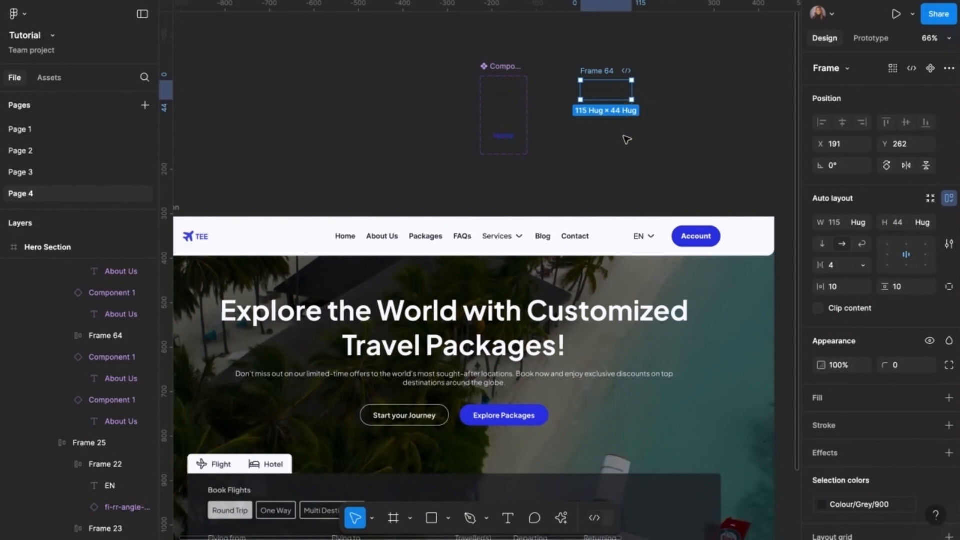
scroll(616, 150, "up", 2)
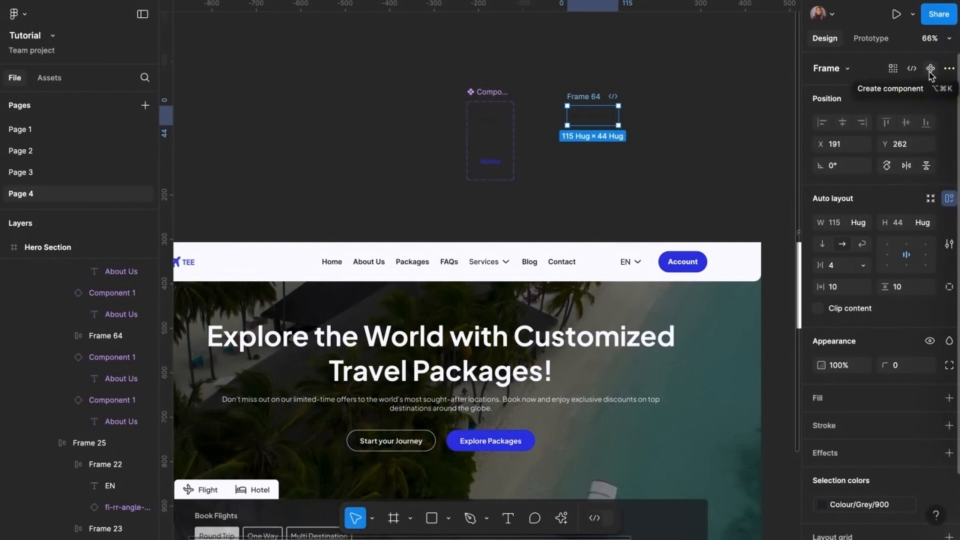
Convert the copied Services frame into a component and add a second variant to it.
left_click(930, 70)
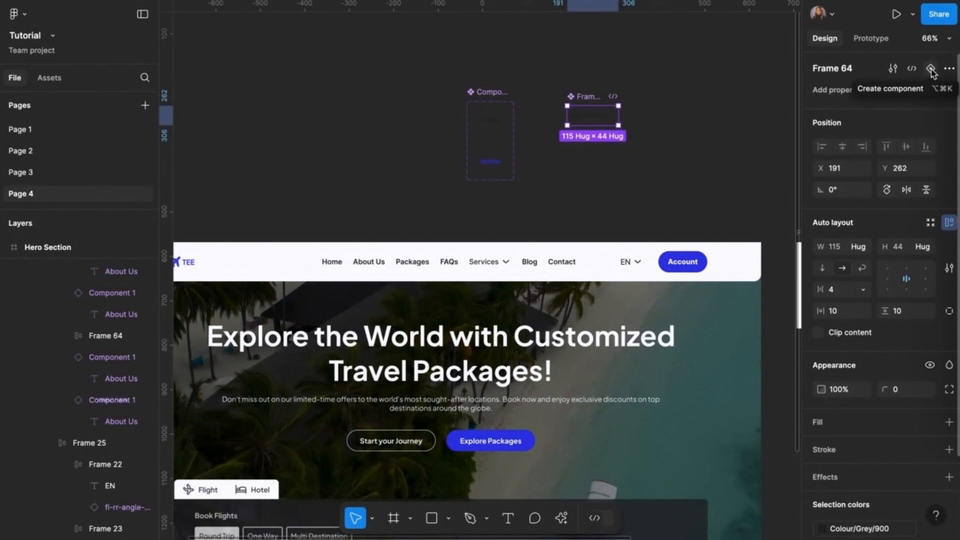
left_click(930, 71)
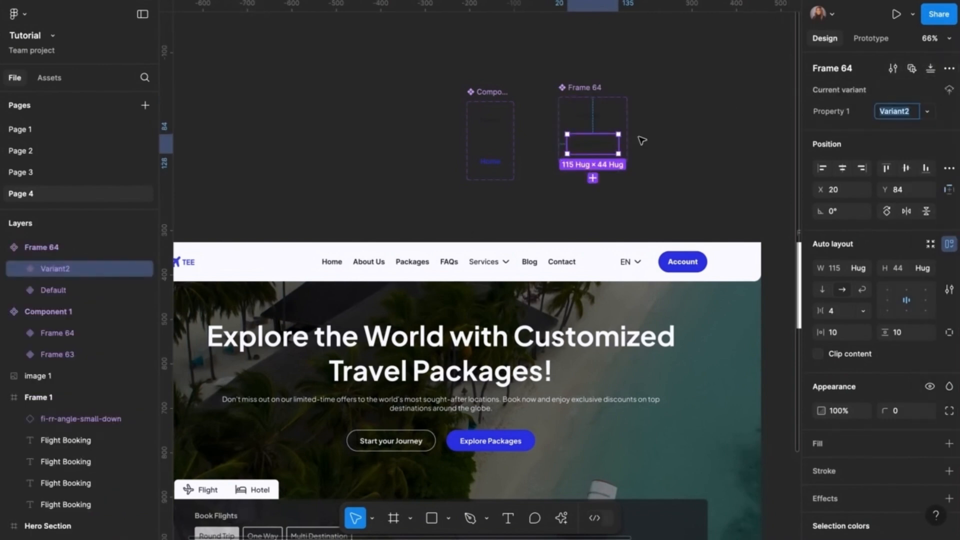
left_click(594, 116)
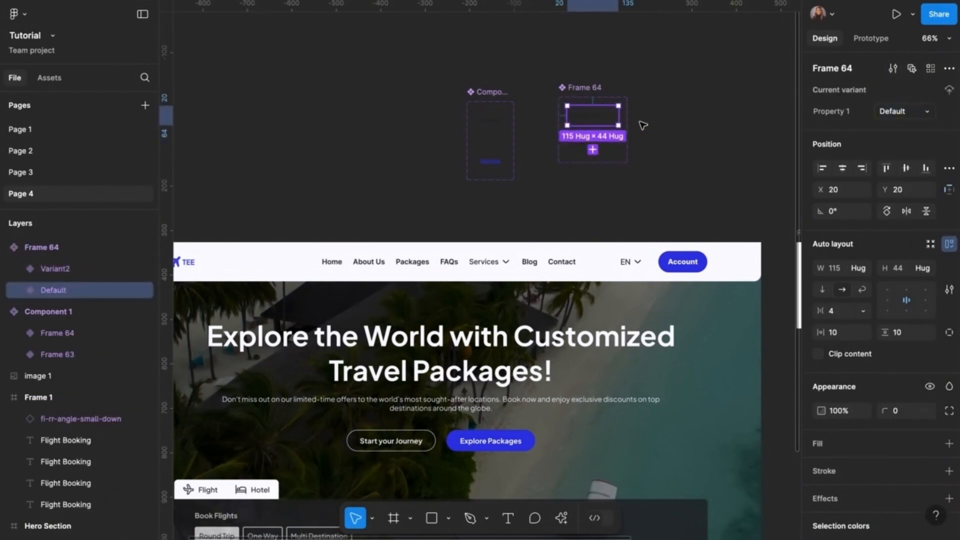
Change the Grey/900 selection colour of the Services component's Variant2 to the library colour Text/Label.
left_click(608, 150)
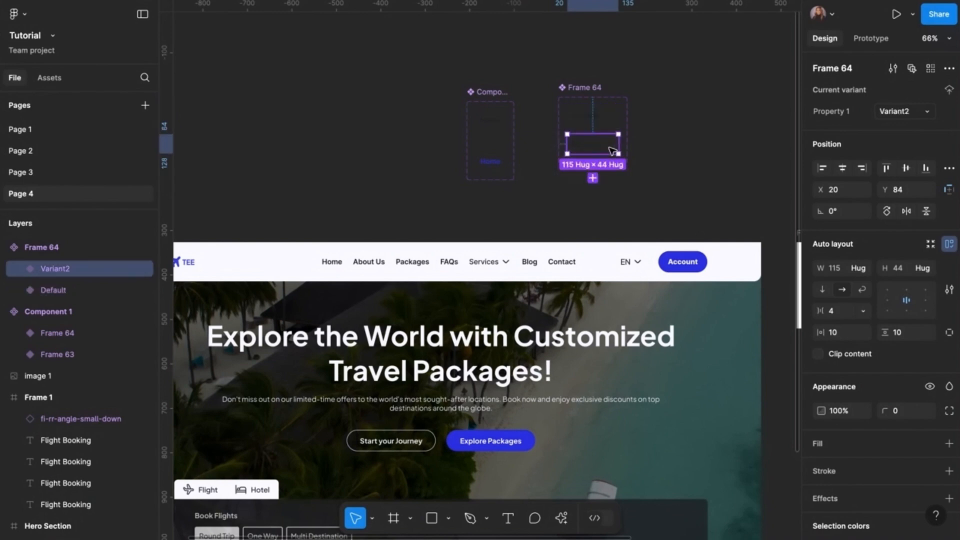
scroll(825, 392, "down", 2)
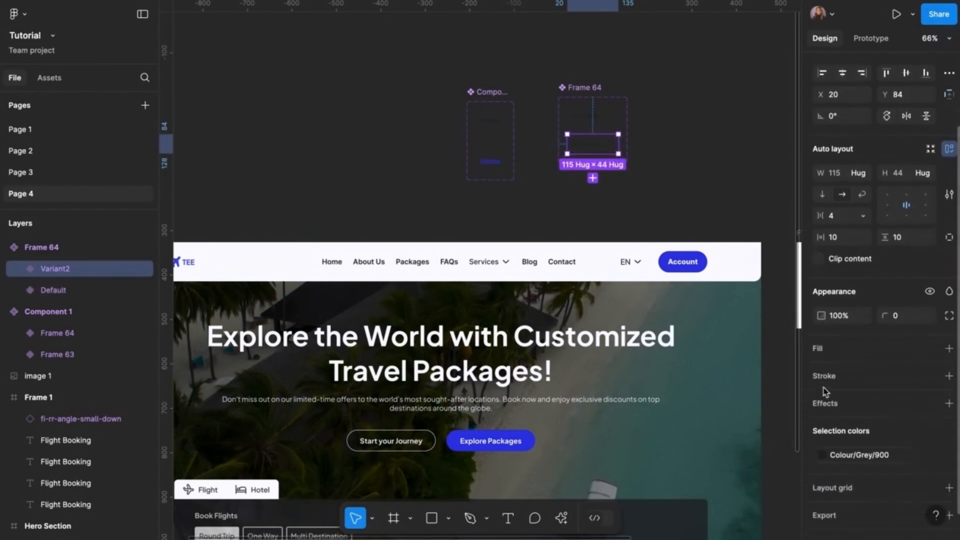
scroll(825, 392, "down", 1)
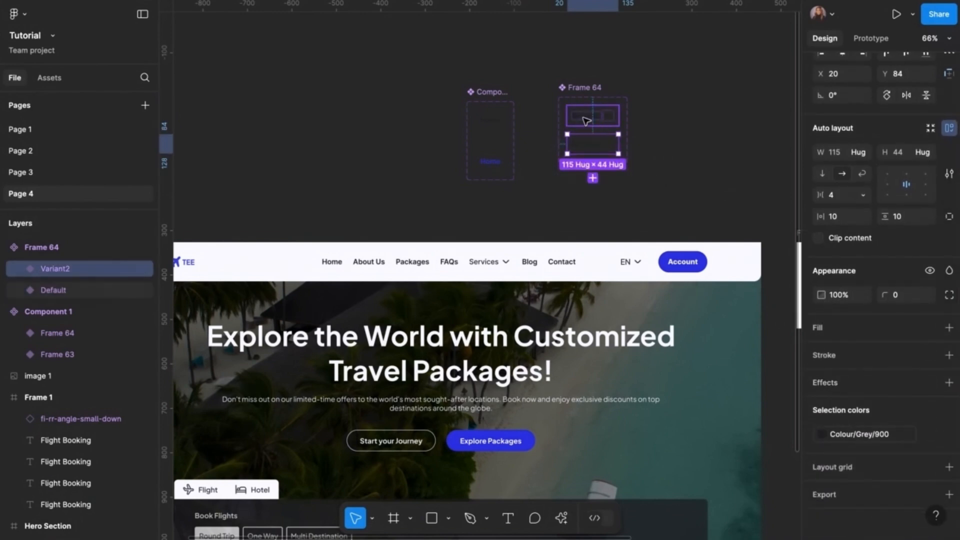
left_click(863, 439)
scroll(750, 458, "down", 6)
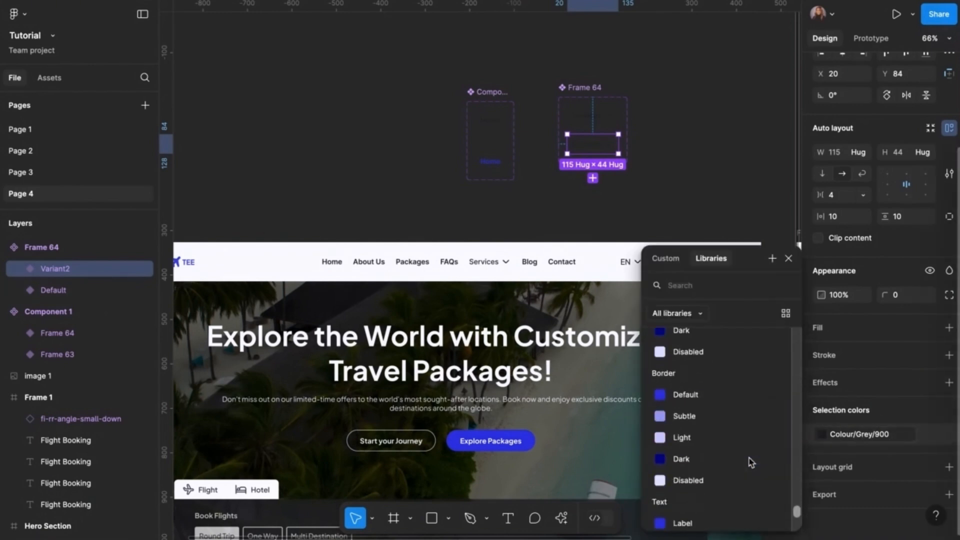
scroll(751, 462, "up", 5)
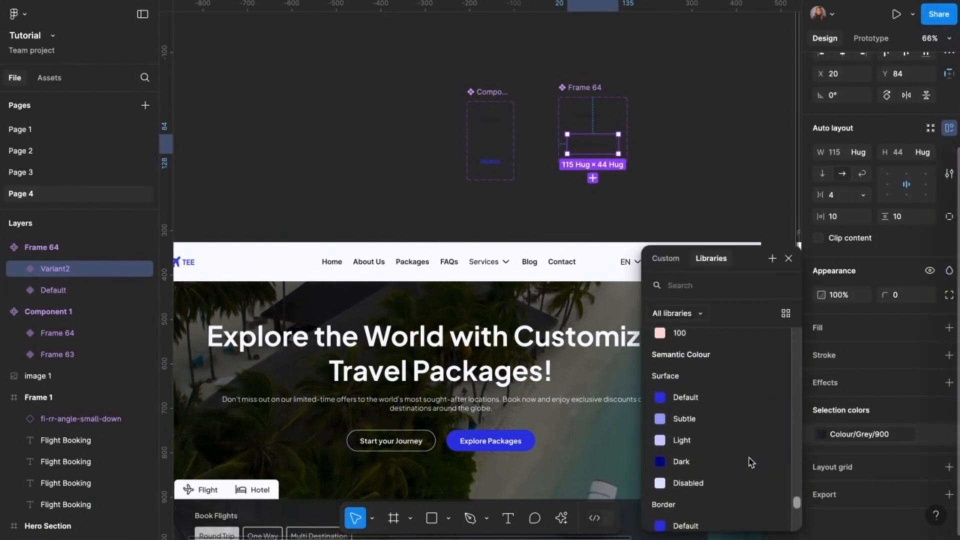
scroll(751, 462, "down", 6)
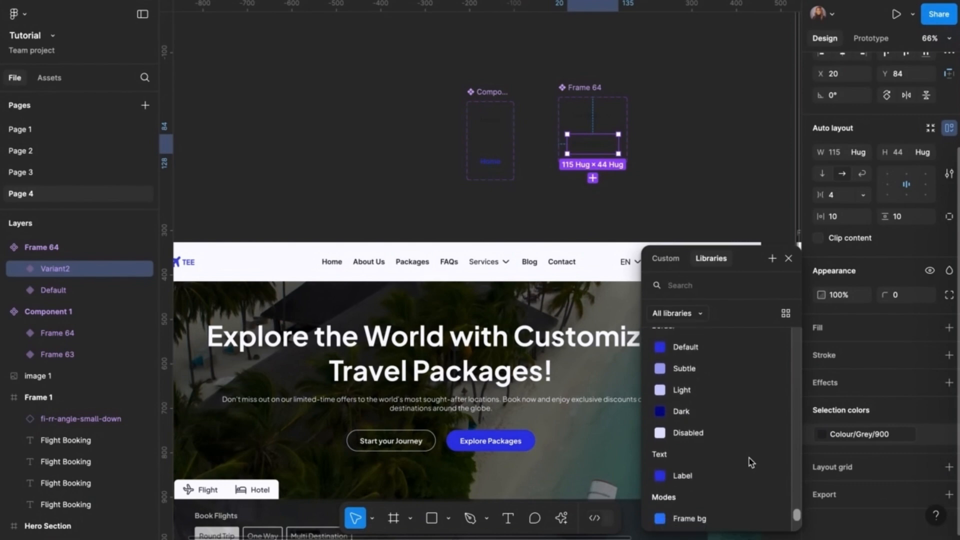
left_click(683, 476)
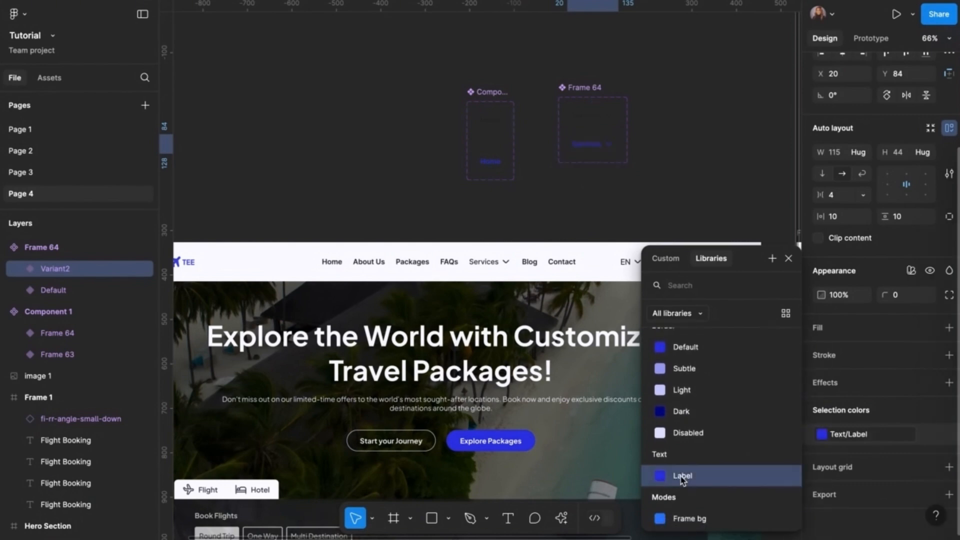
left_click(788, 258)
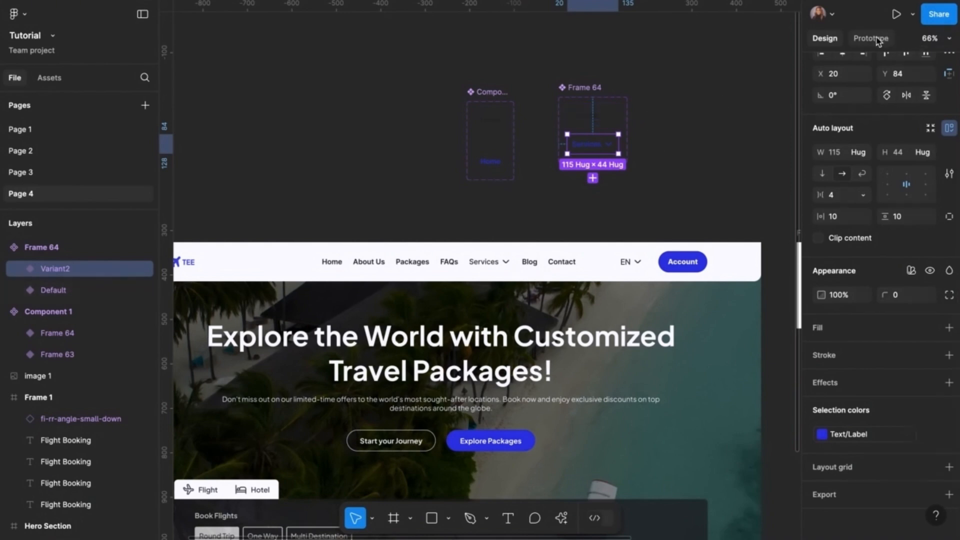
Add a prototype interaction from the Services component's Default variant that changes to Variant2 while hovering.
left_click(876, 39)
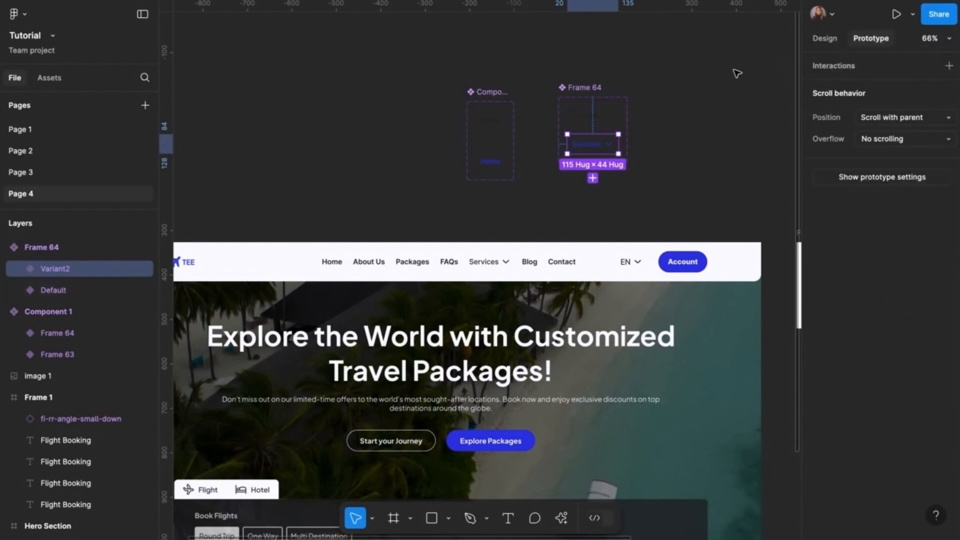
left_click(592, 124)
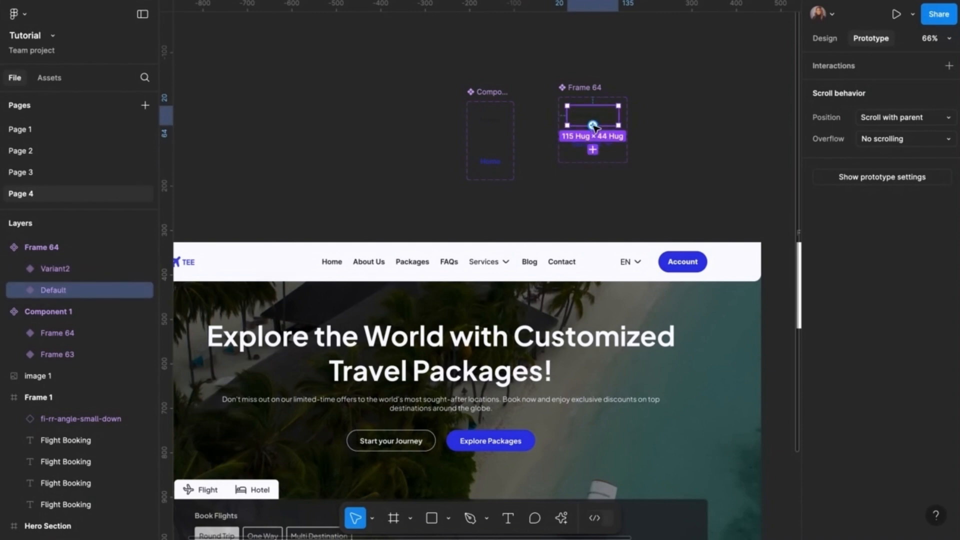
mouse_move(594, 129)
left_mouse_down()
mouse_move(638, 124)
mouse_move(594, 144)
left_mouse_up()
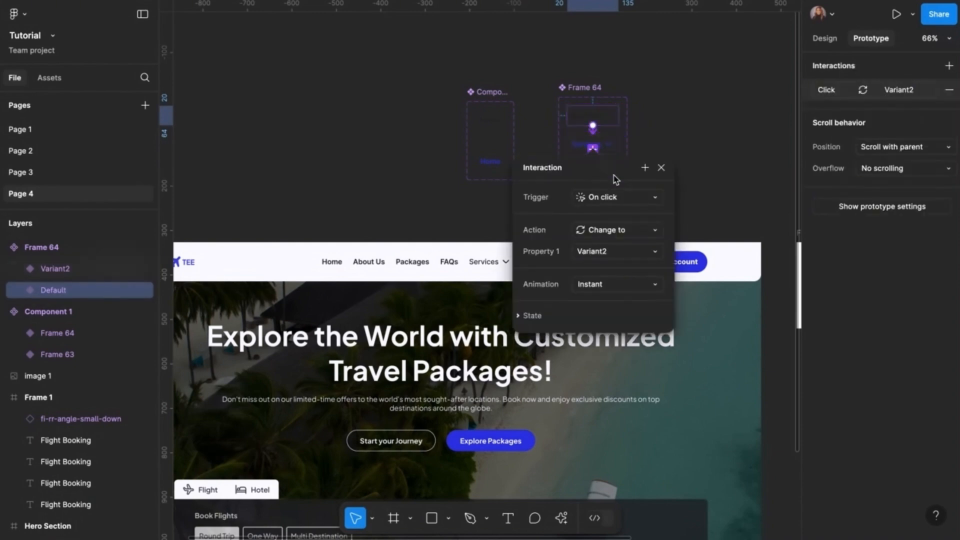
left_click(645, 200)
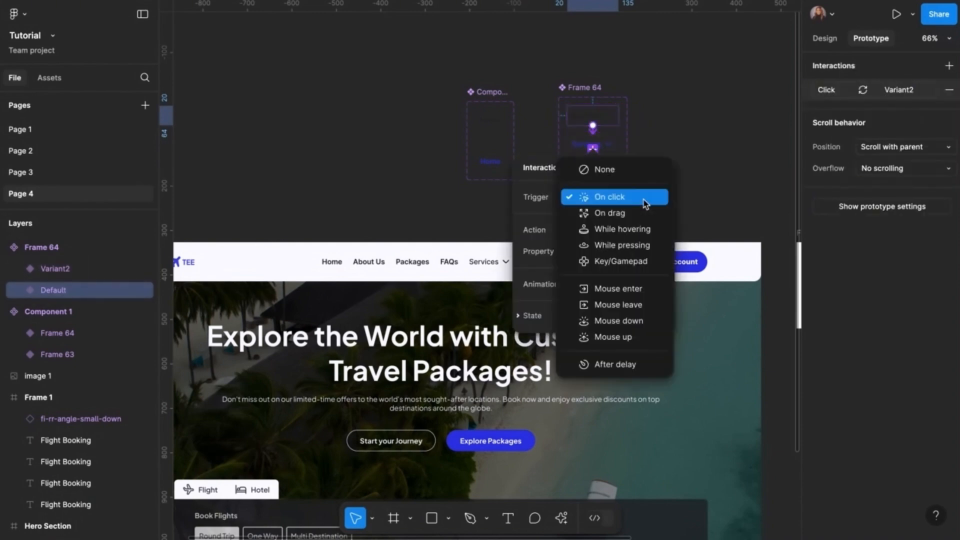
left_click(633, 233)
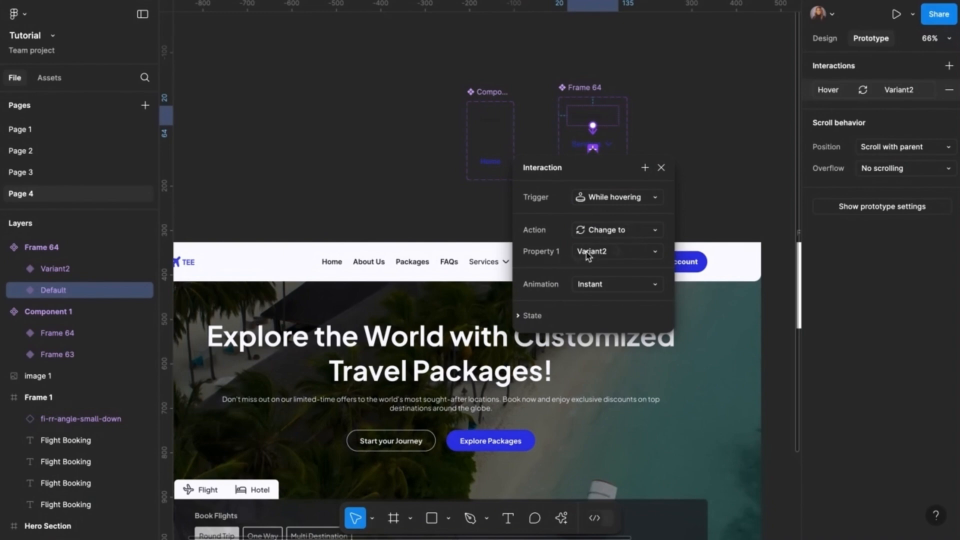
left_click(661, 168)
Copy the Services component's Default variant and paste it to replace the Services link in the navigation bar.
left_click(829, 42)
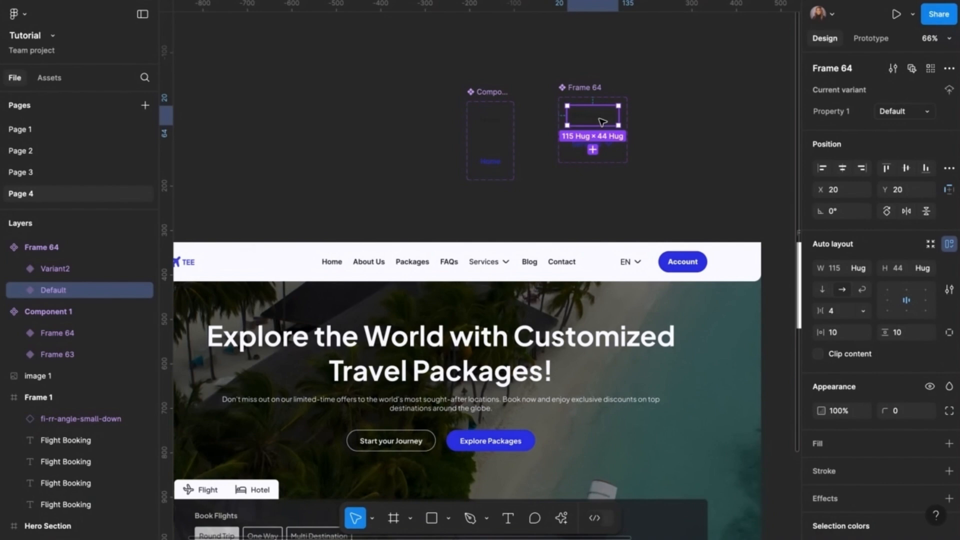
right_click(602, 122)
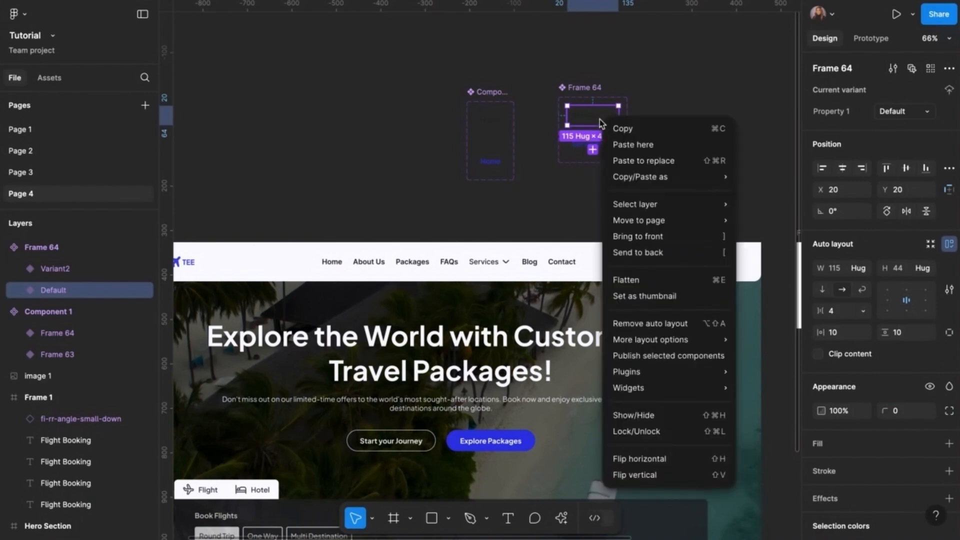
left_click(612, 126)
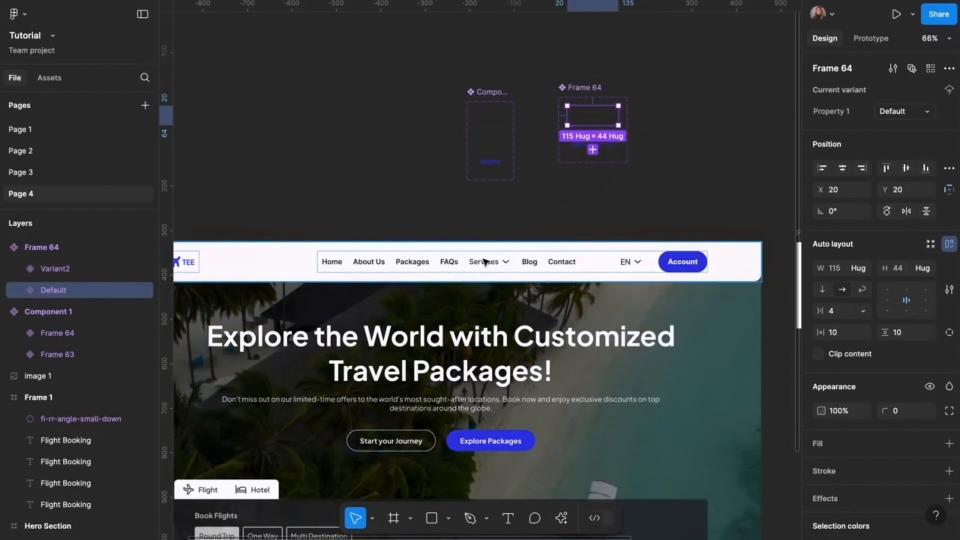
left_click(502, 267)
double_click(502, 267)
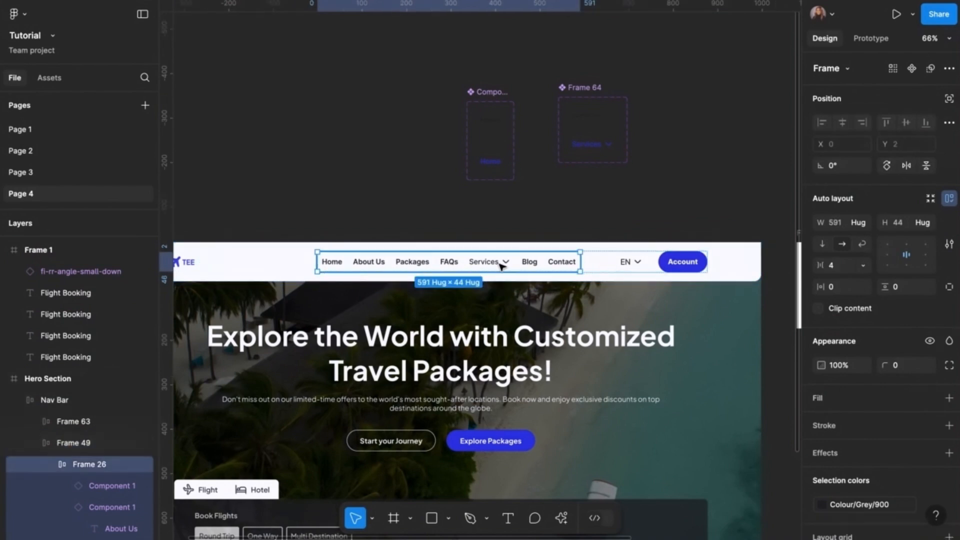
double_click(503, 267)
right_click(502, 266)
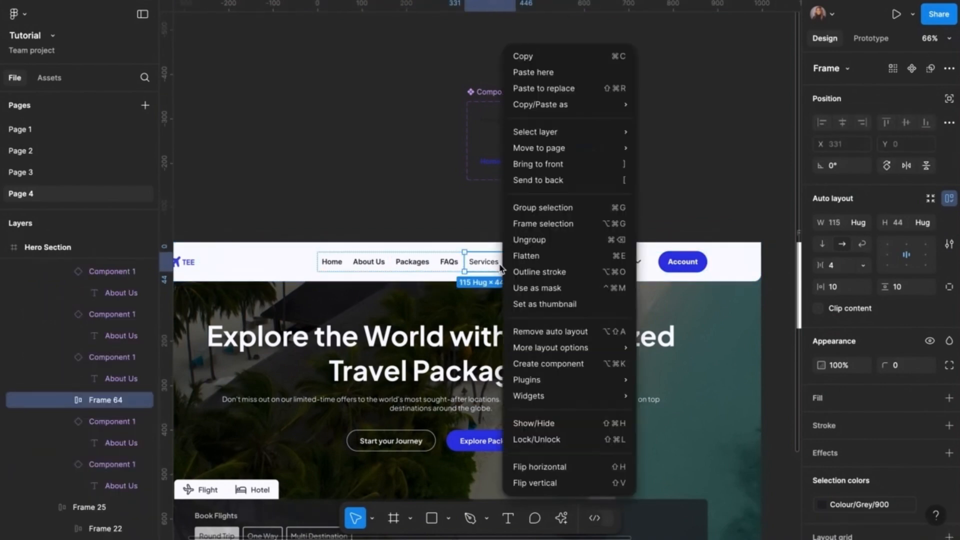
left_click(581, 89)
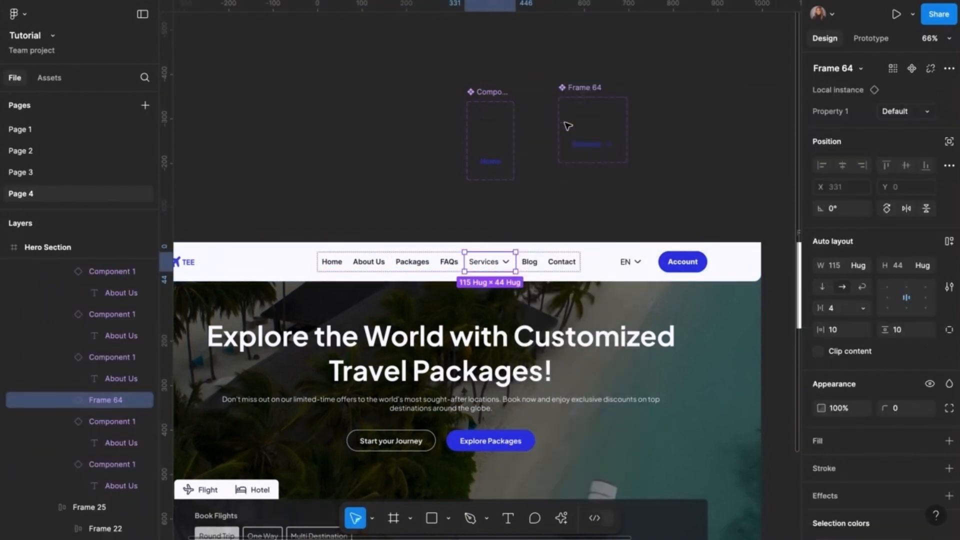
left_click(544, 223)
Preview the Hero Section in an enlarged preview window, check the navigation links' hover states, and close the preview.
scroll(545, 223, "down", 2)
scroll(544, 223, "left", 2)
scroll(545, 222, "down", 1)
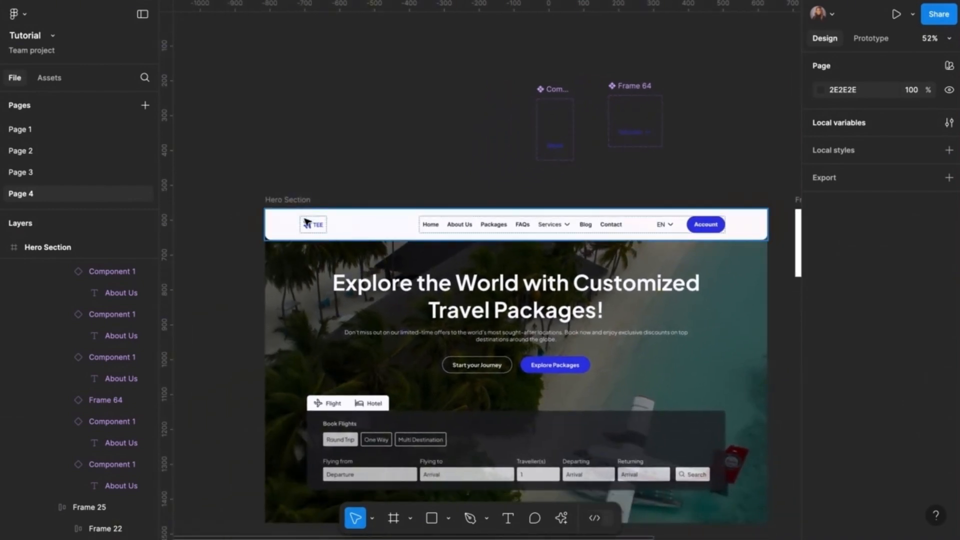
left_click(298, 200)
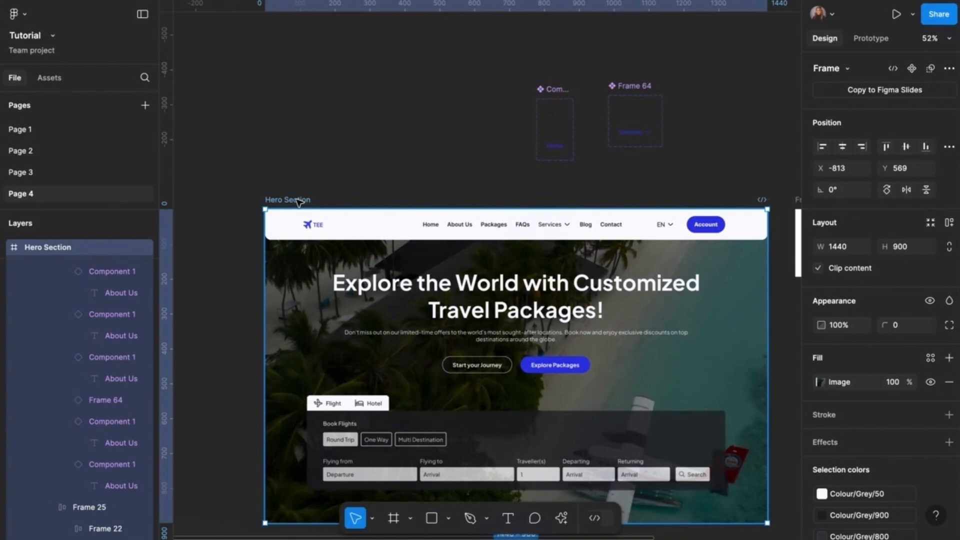
key("shift+space")
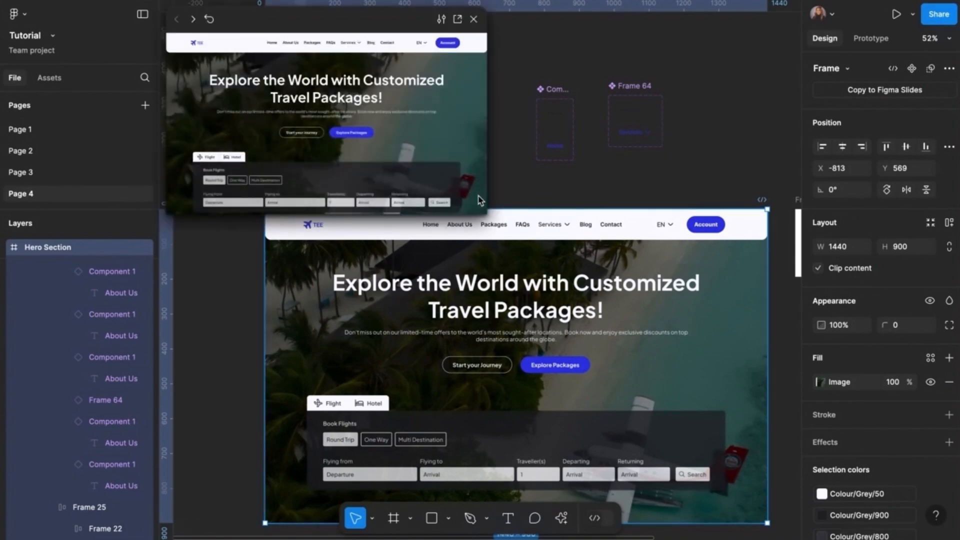
left_click_drag(486, 189, 607, 344)
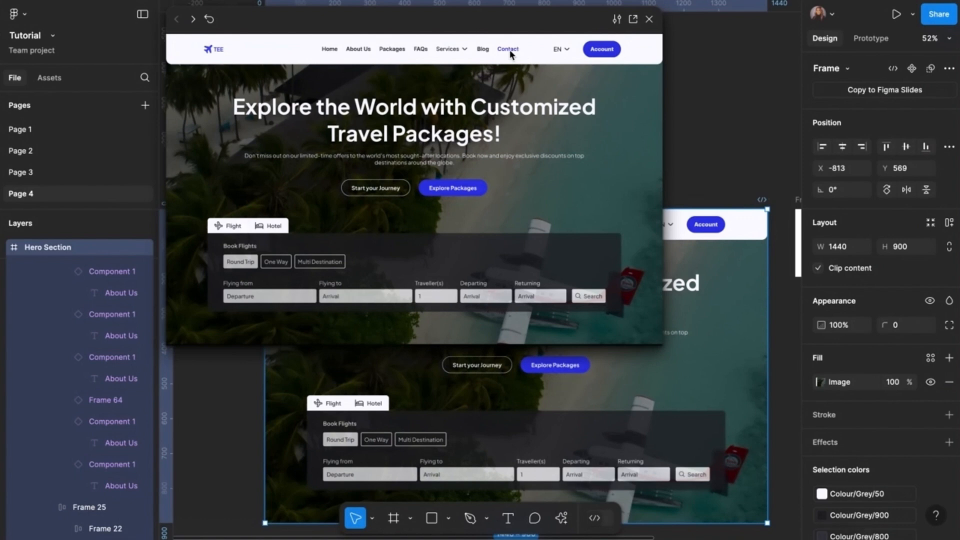
left_click(650, 20)
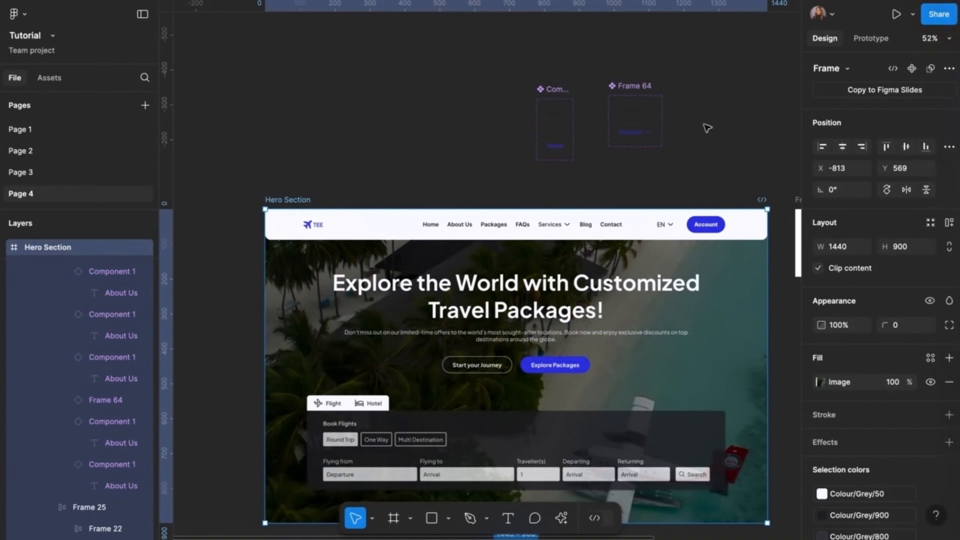
Place a copy of the Flight Booking text from Frame 1 on the empty canvas beside the Services component.
scroll(705, 126, "right", 5)
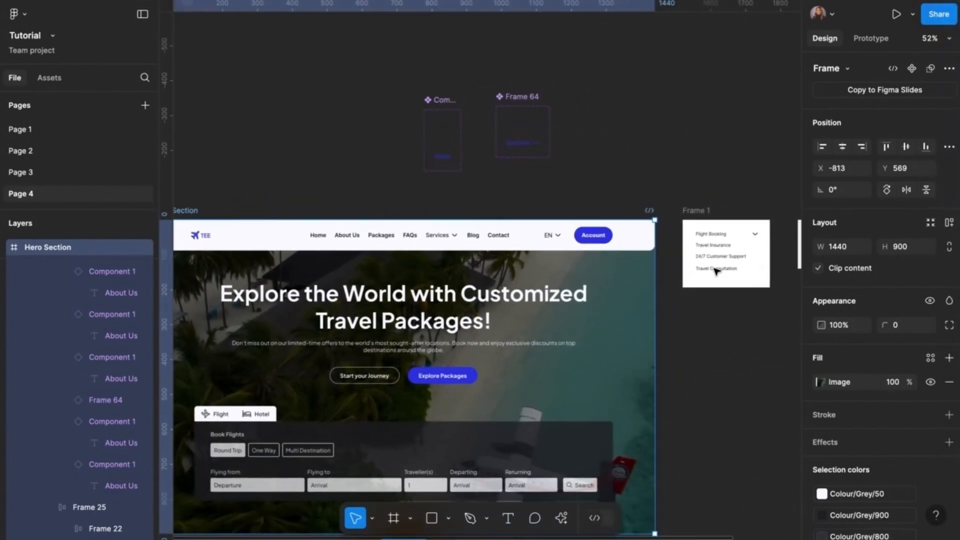
left_click(712, 247)
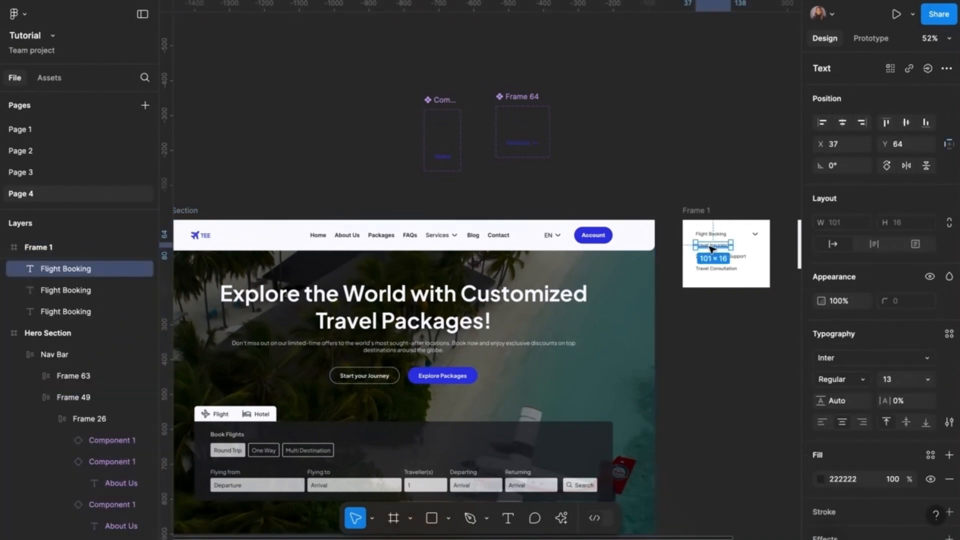
left_click(714, 236)
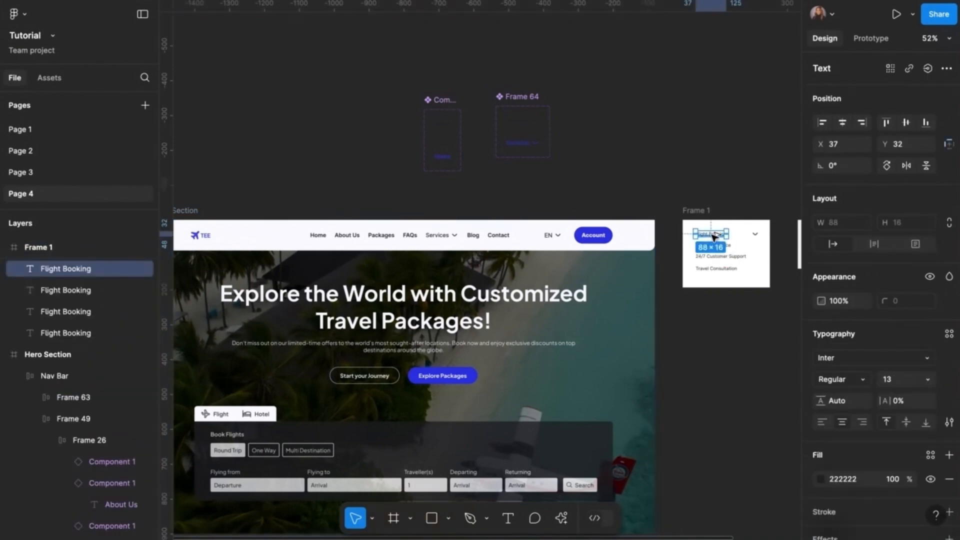
left_click_drag(713, 236, 607, 128)
scroll(608, 128, "up", 2)
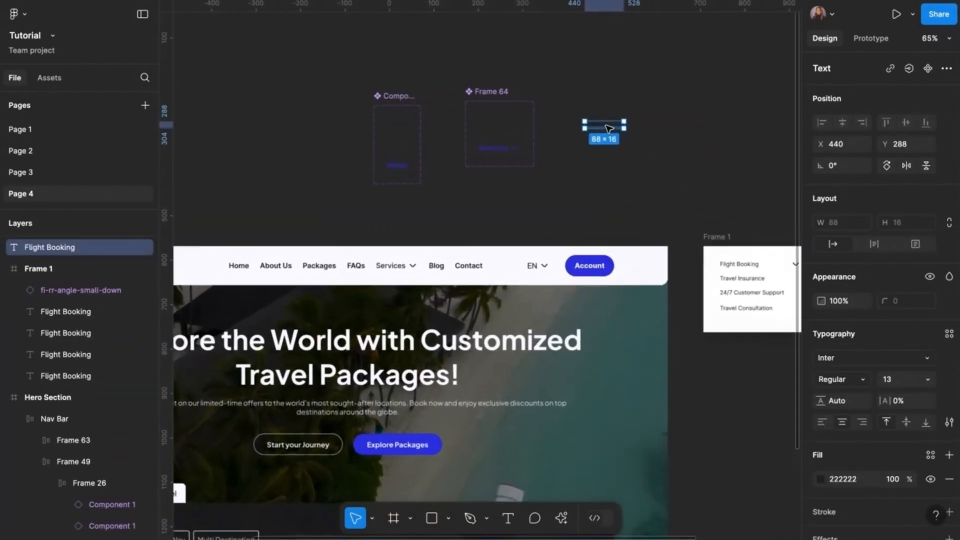
Wrap the Flight Booking text in an auto layout frame and fill the frame with F9F9FF.
scroll(608, 127, "up", 3)
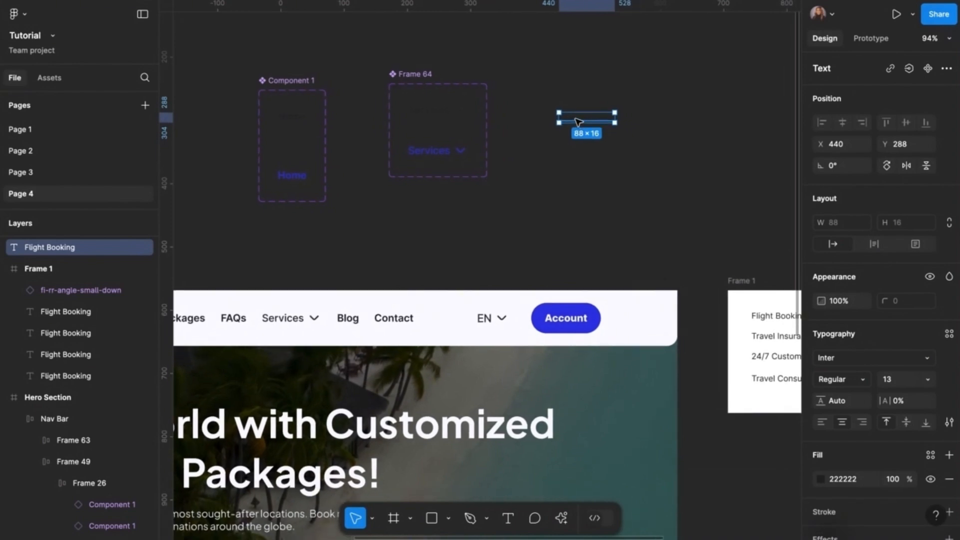
key("shift+a")
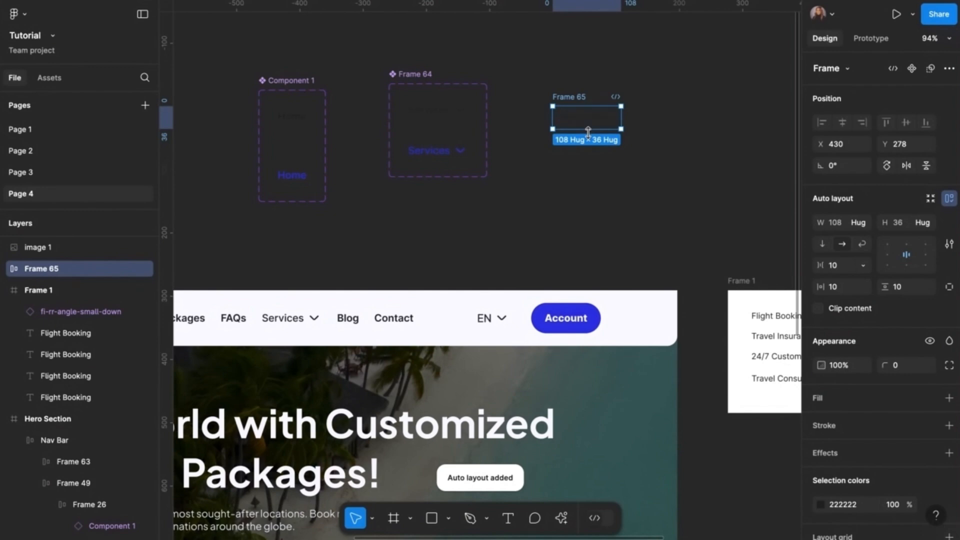
scroll(531, 97, "right", 2)
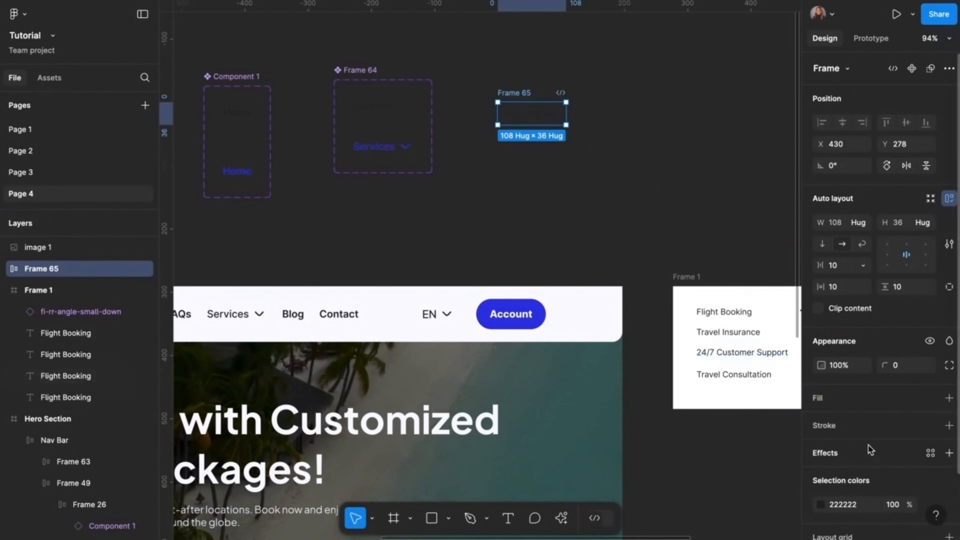
left_click(834, 405)
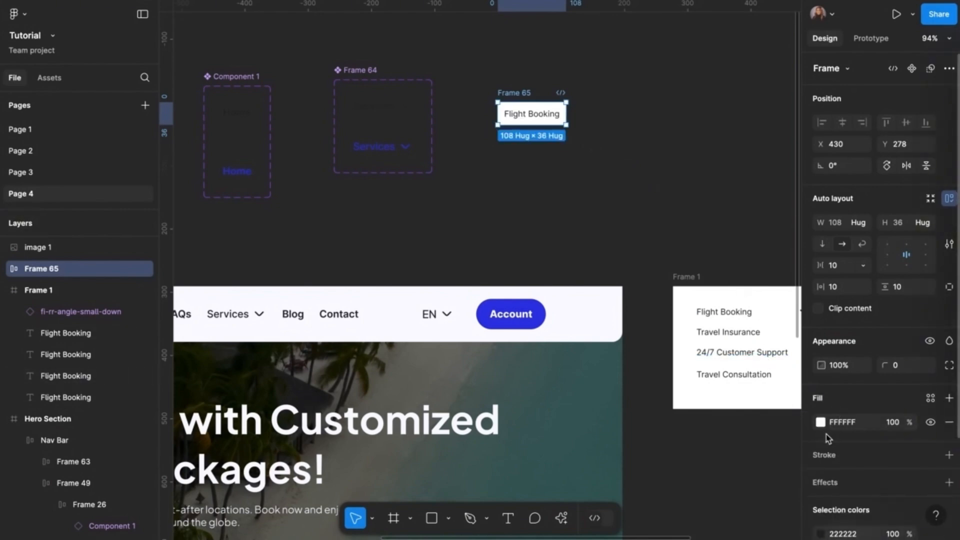
left_click(852, 424)
type("f9f9ff")
key("Return")
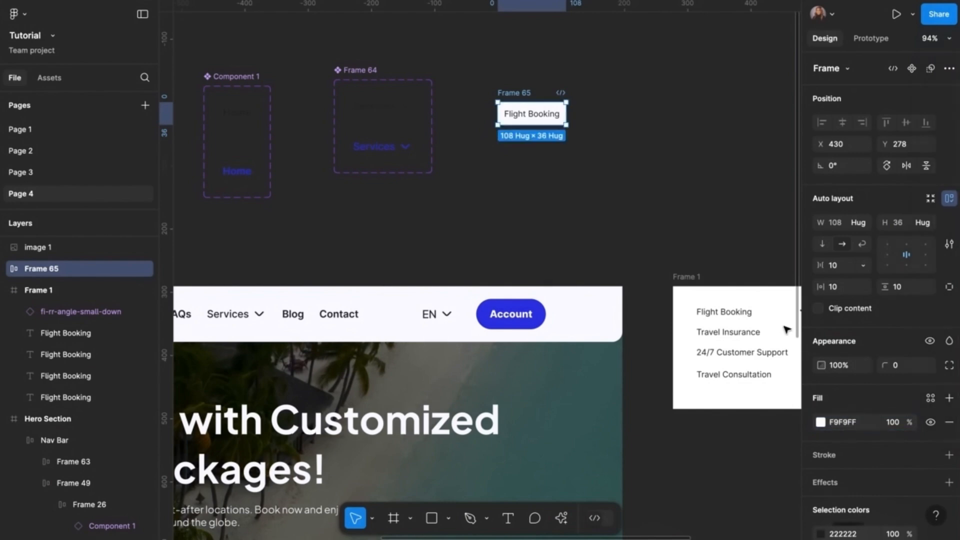
Round the corners of the Flight Booking frame with a radius of 4.
left_click(898, 369)
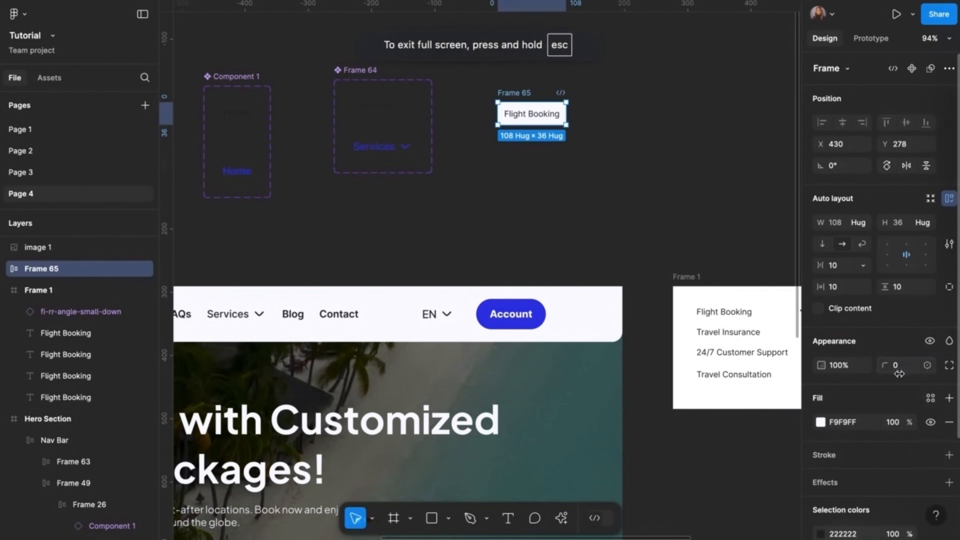
left_click(897, 370)
type("444")
key("BackSpace")
key("BackSpace")
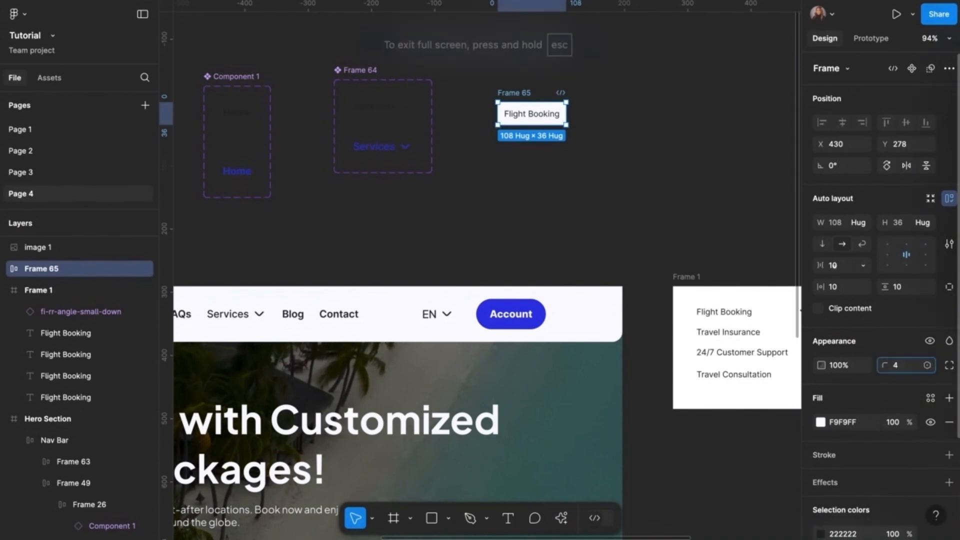
key("Return")
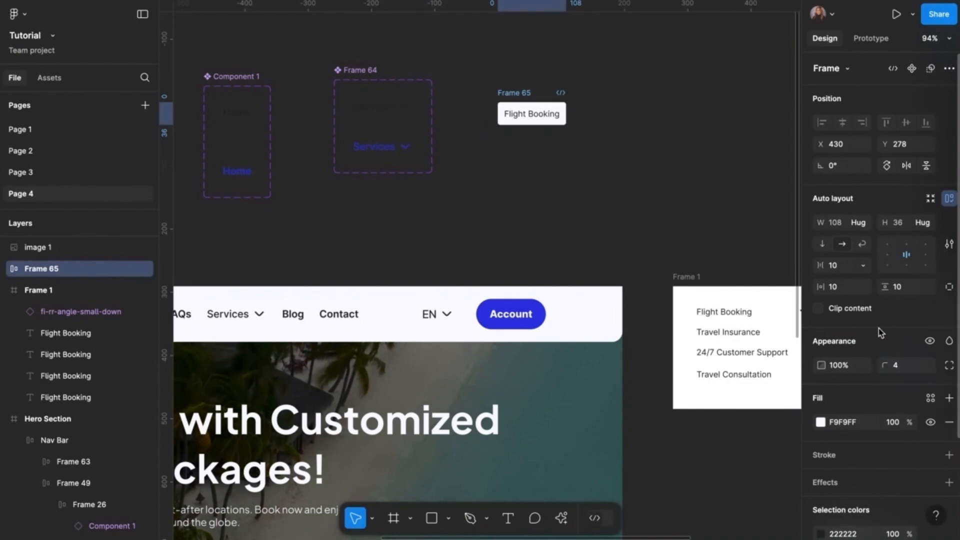
Set the Flight Booking frame's width to 160 and align its text to the left, vertically centred.
left_click(839, 229)
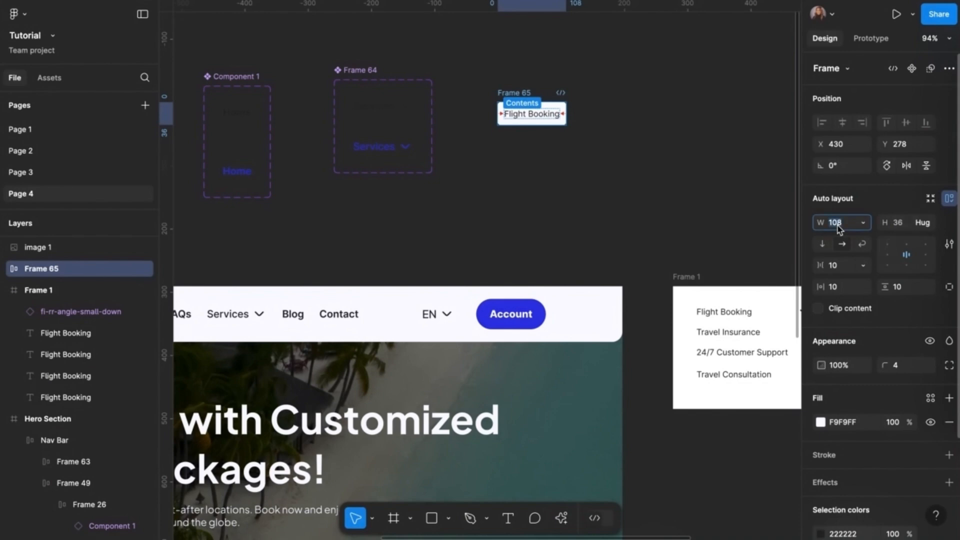
type("160")
key("Return")
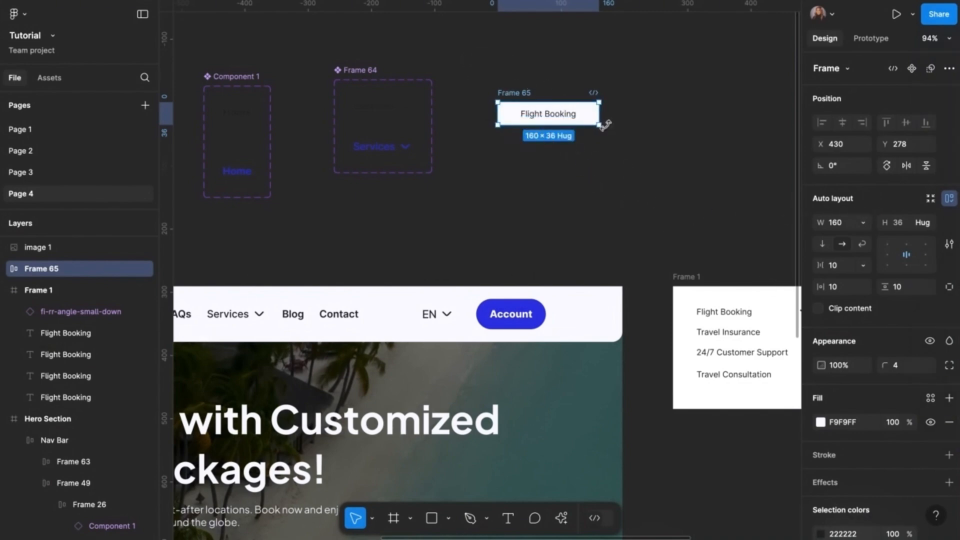
left_click(888, 256)
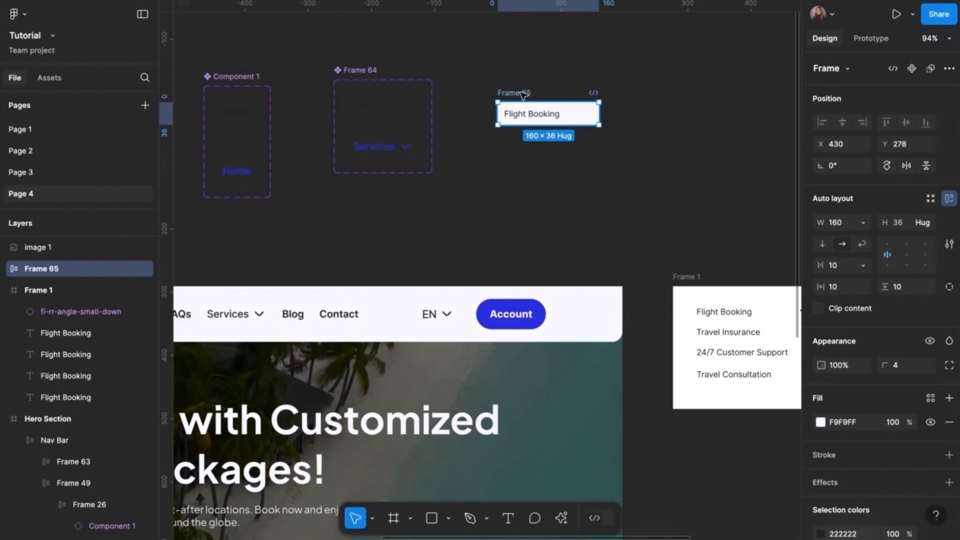
Duplicate the Flight Booking frame directly below the original and change the copy's fill to DADAFF.
left_click_drag(524, 93, 522, 135)
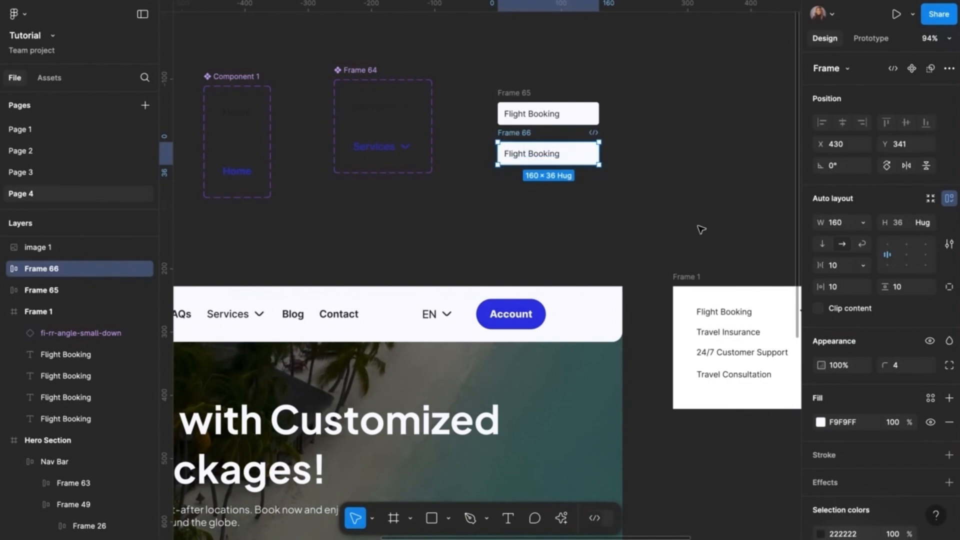
scroll(850, 433, "down", 3)
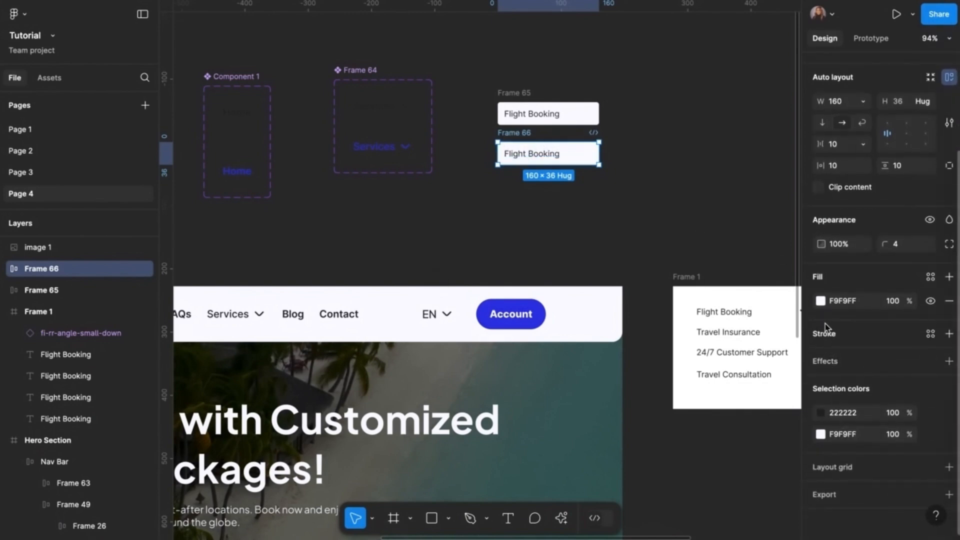
left_click(821, 301)
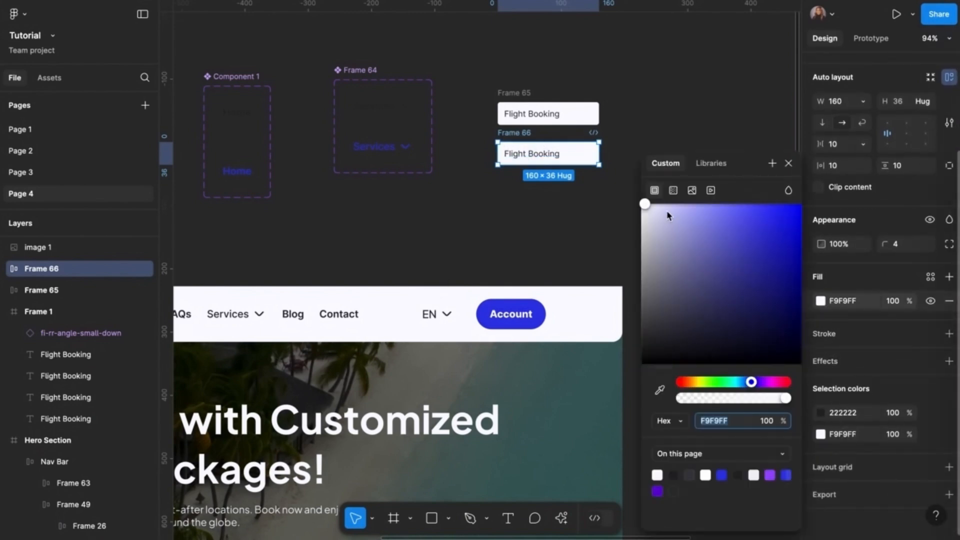
left_click_drag(670, 205, 664, 204)
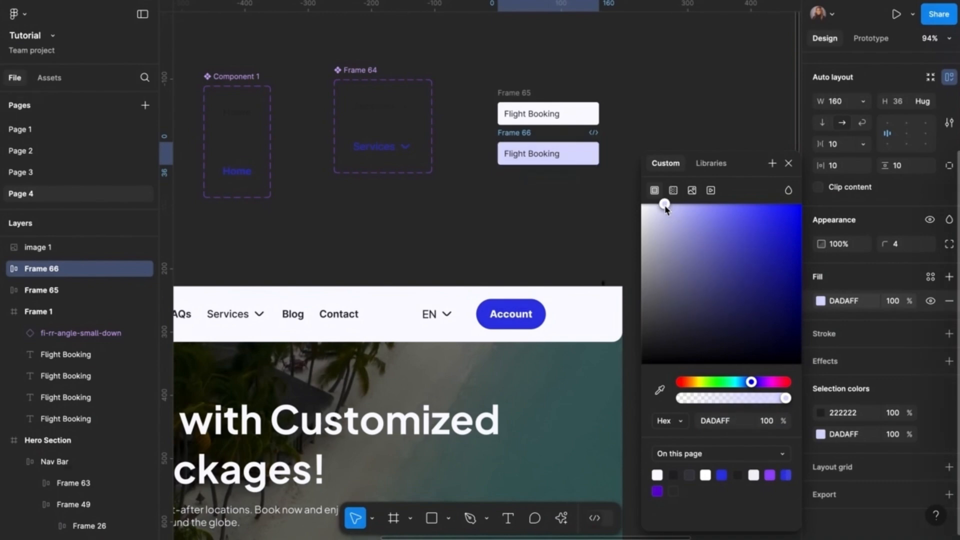
left_click(788, 165)
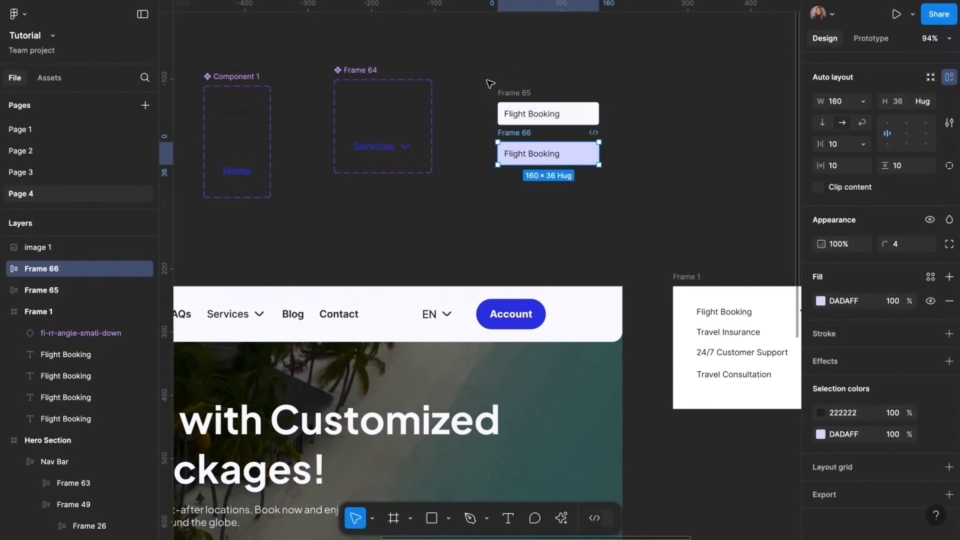
Combine the two Flight Booking frames into a component set.
left_click_drag(486, 80, 628, 218)
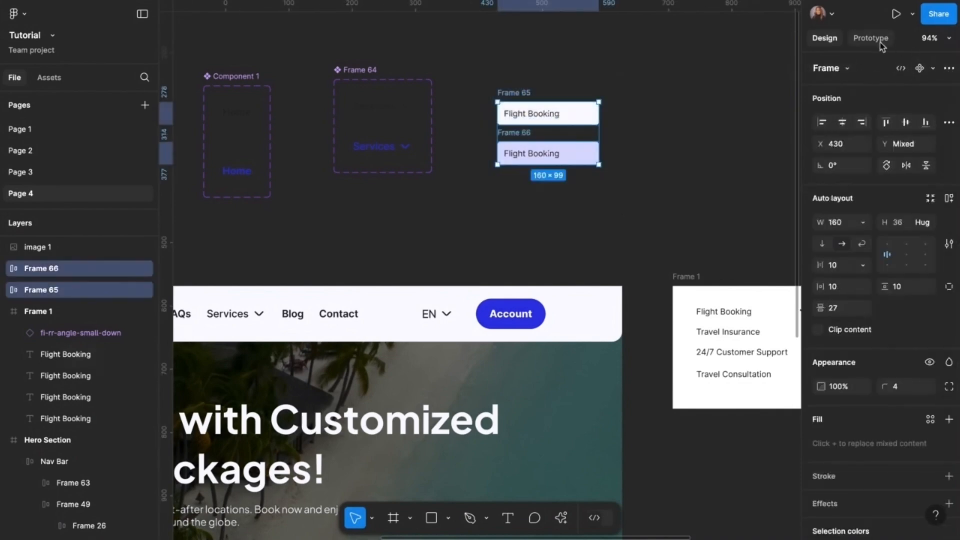
left_click(949, 68)
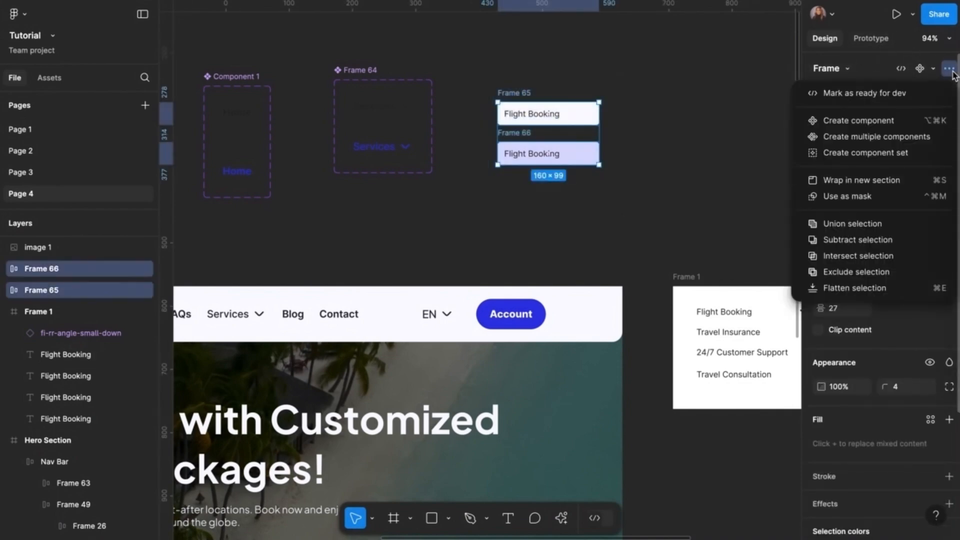
left_click(875, 153)
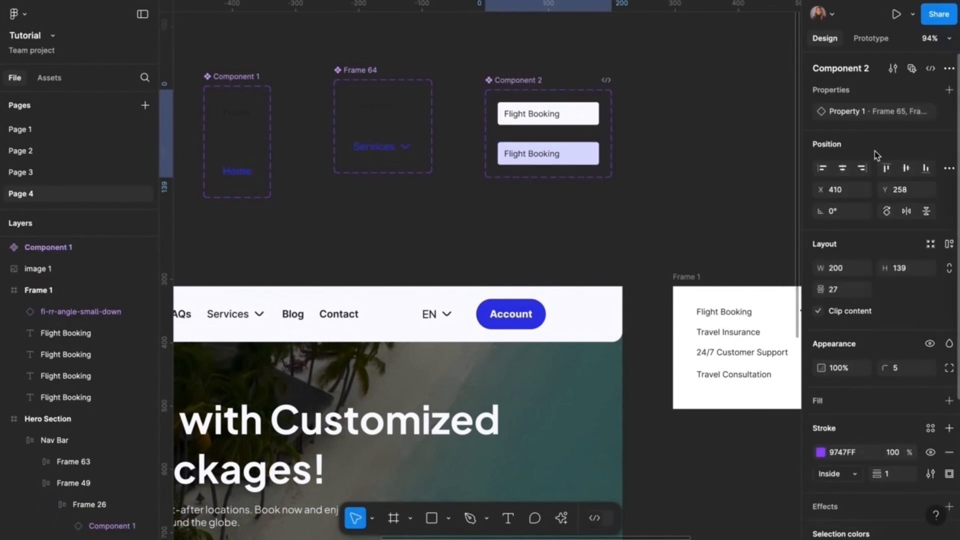
Add a prototype interaction from the lighter Flight Booking variant that changes to Frame 66 while hovering.
left_click(871, 39)
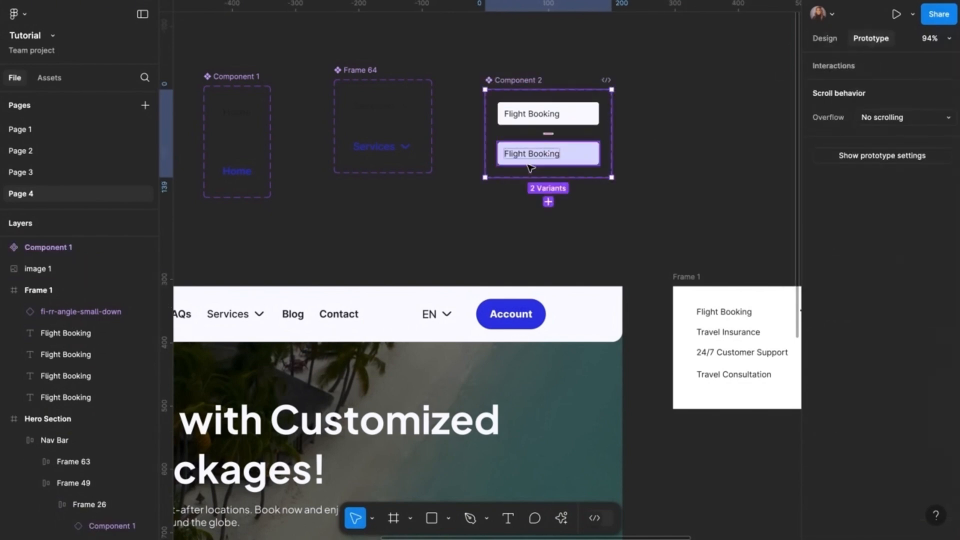
left_click(575, 113)
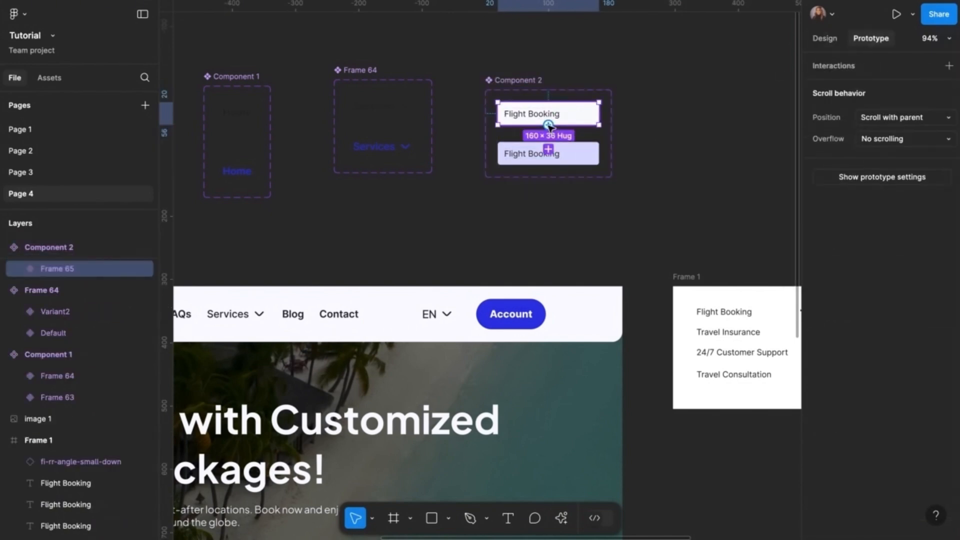
left_click_drag(548, 126, 549, 149)
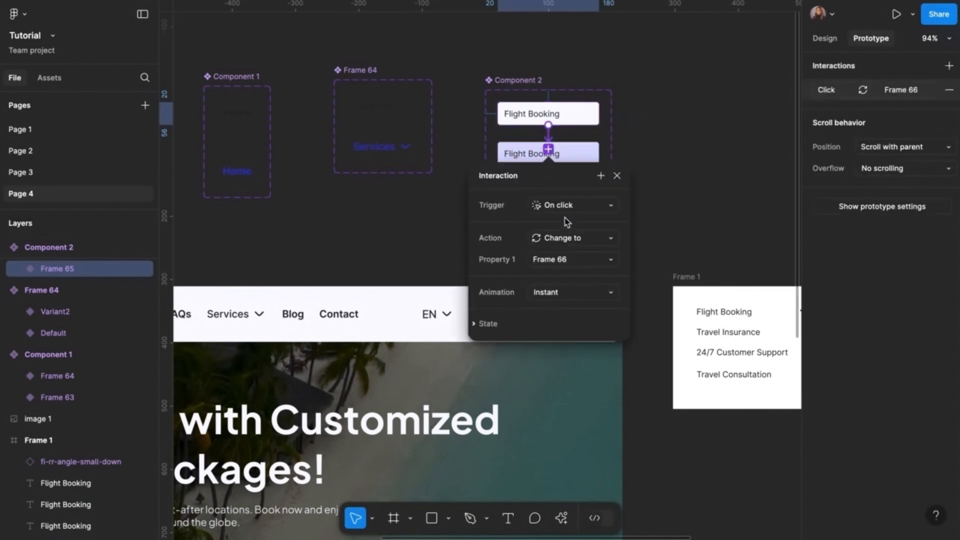
left_click(570, 206)
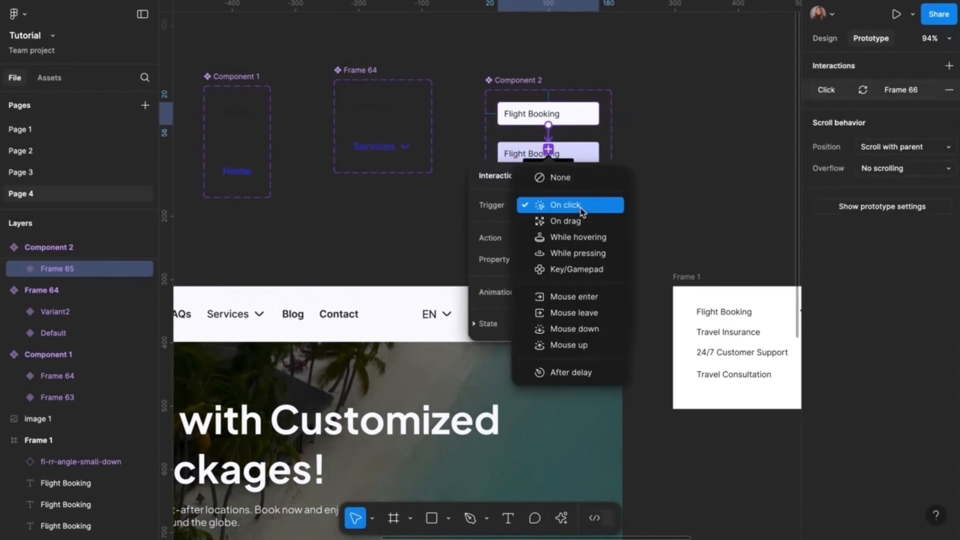
left_click(595, 242)
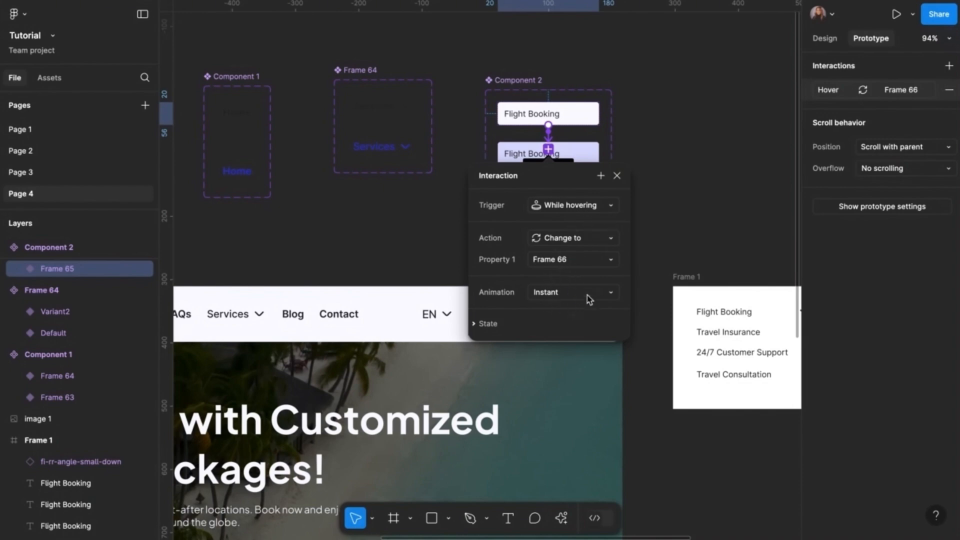
left_click(618, 176)
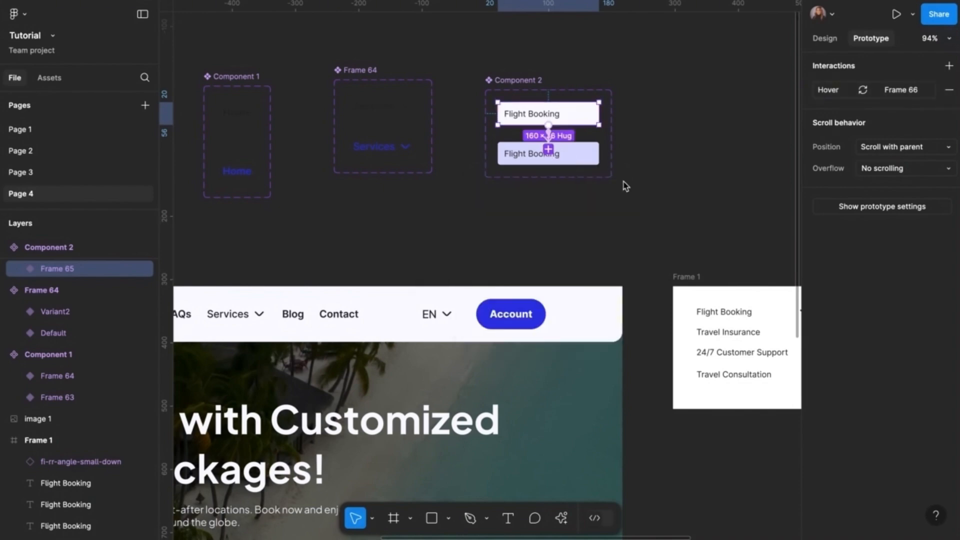
Place an instance of the lighter Flight Booking variant beside its component set and duplicate it downward into a stack of four.
scroll(731, 120, "right", 5)
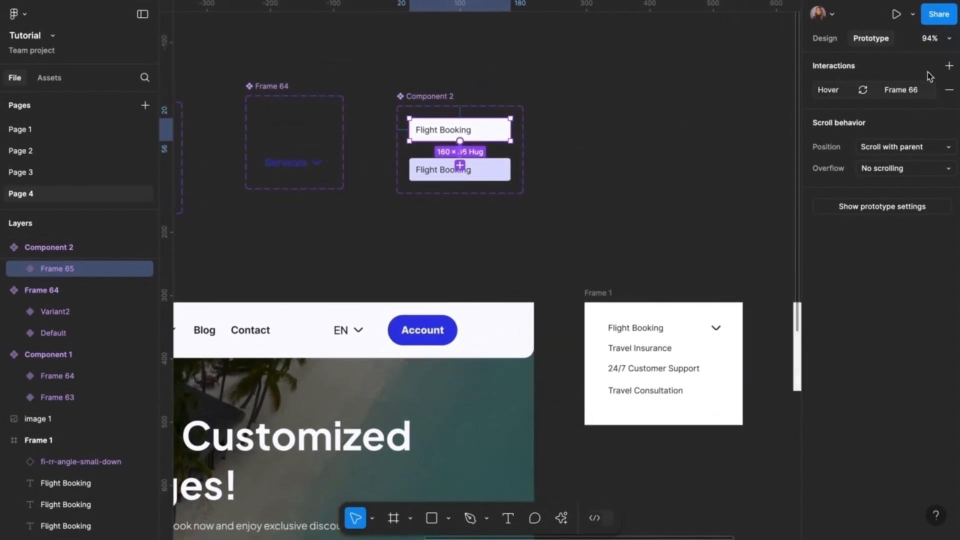
left_click(830, 41)
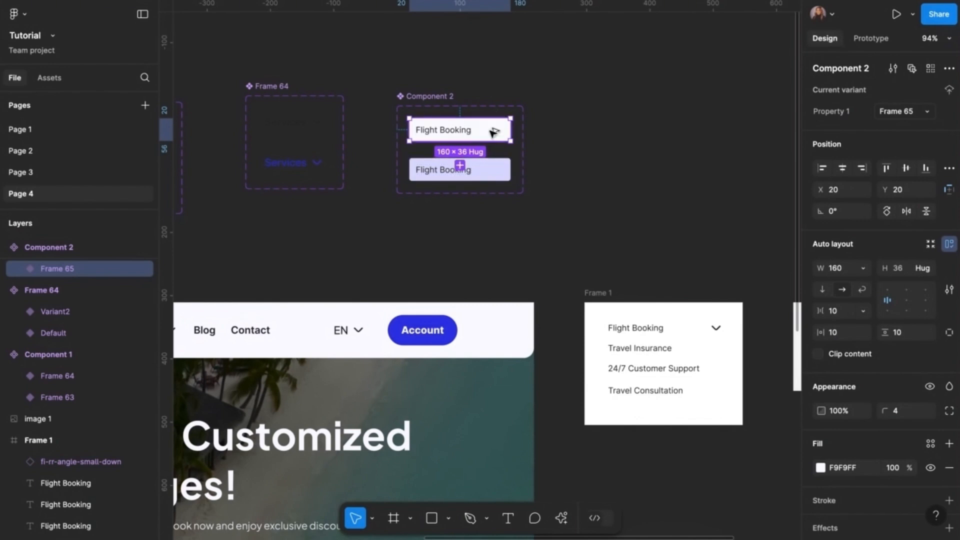
left_click_drag(491, 138, 658, 124)
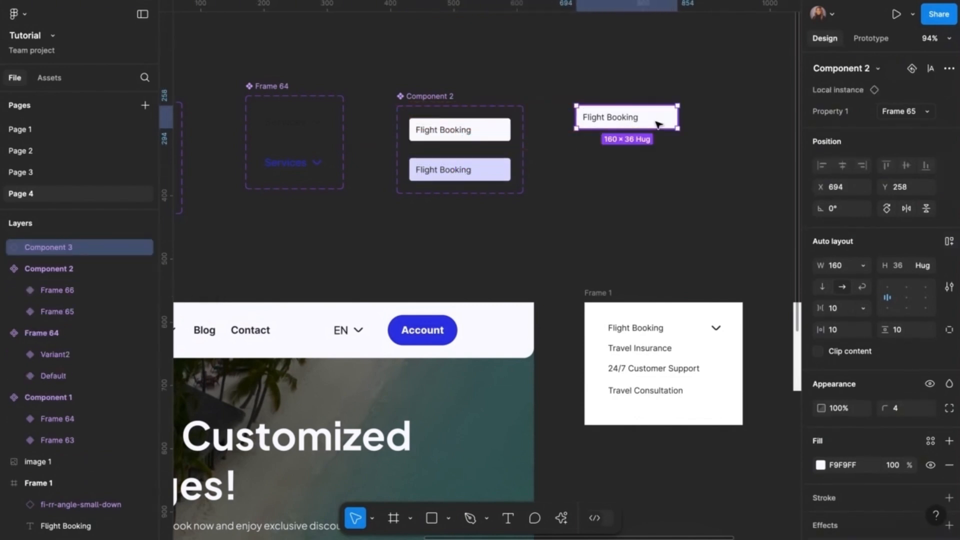
scroll(658, 125, "right", 2)
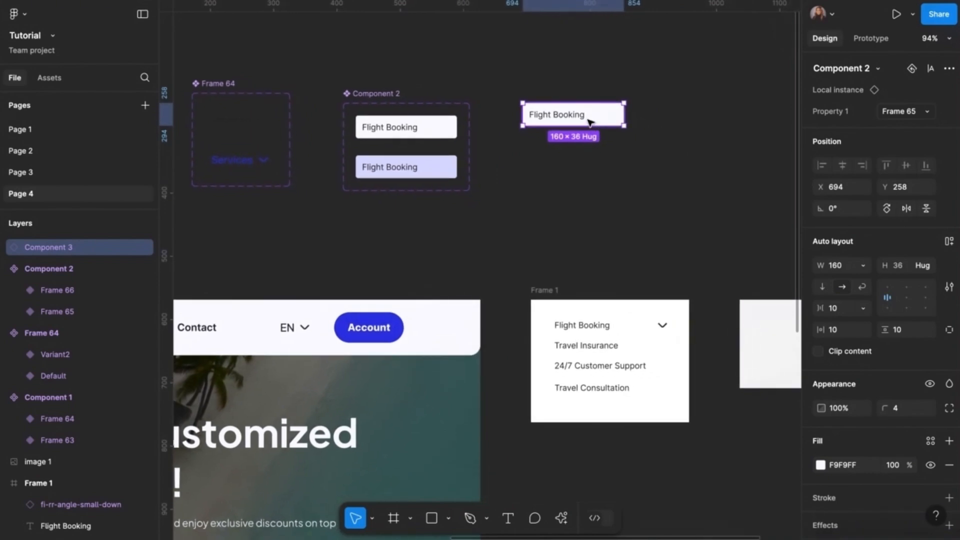
key("ctrl+d")
left_click_drag(590, 123, 590, 146)
key("ctrl+d")
key("ctrl+d")
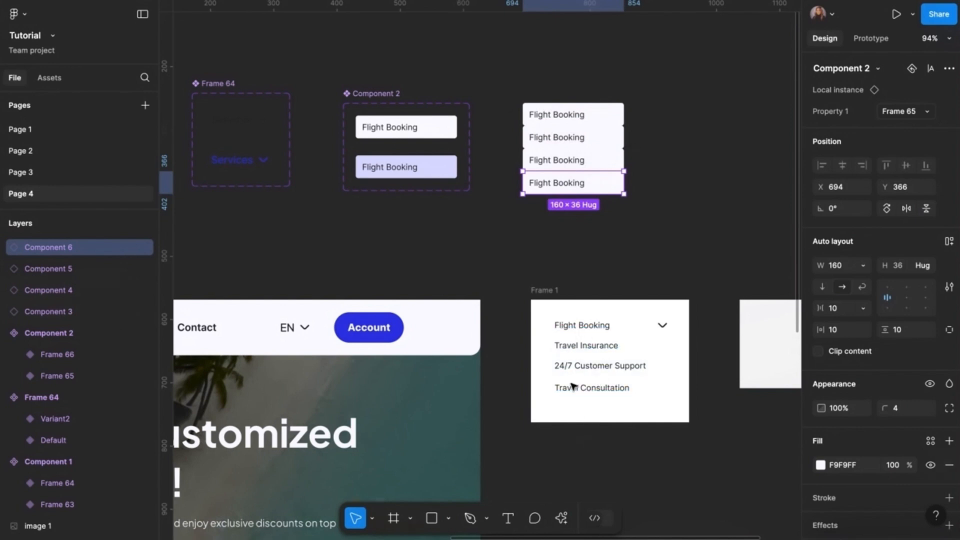
Change the text of the second link in the stack to Travel Insurance.
left_click(517, 94)
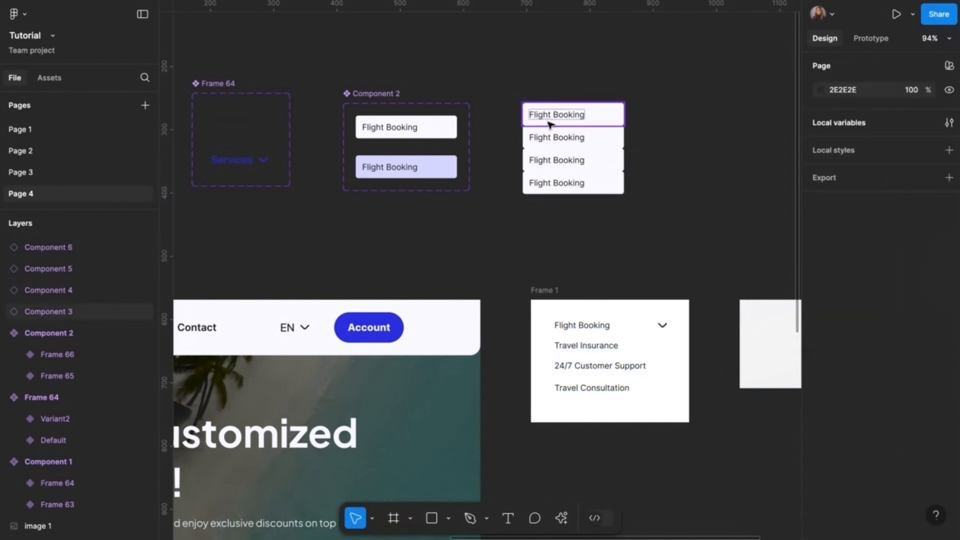
left_click(551, 142)
double_click(551, 142)
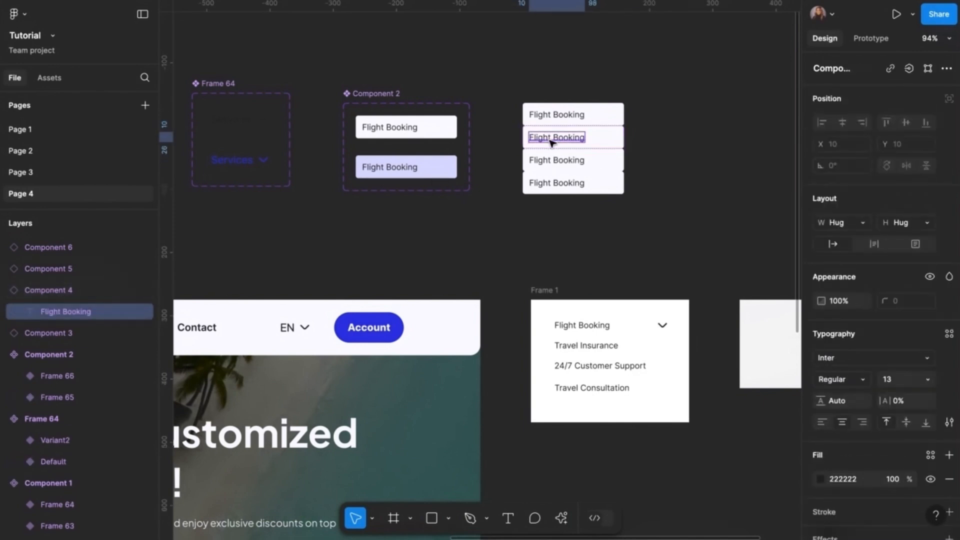
double_click(550, 142)
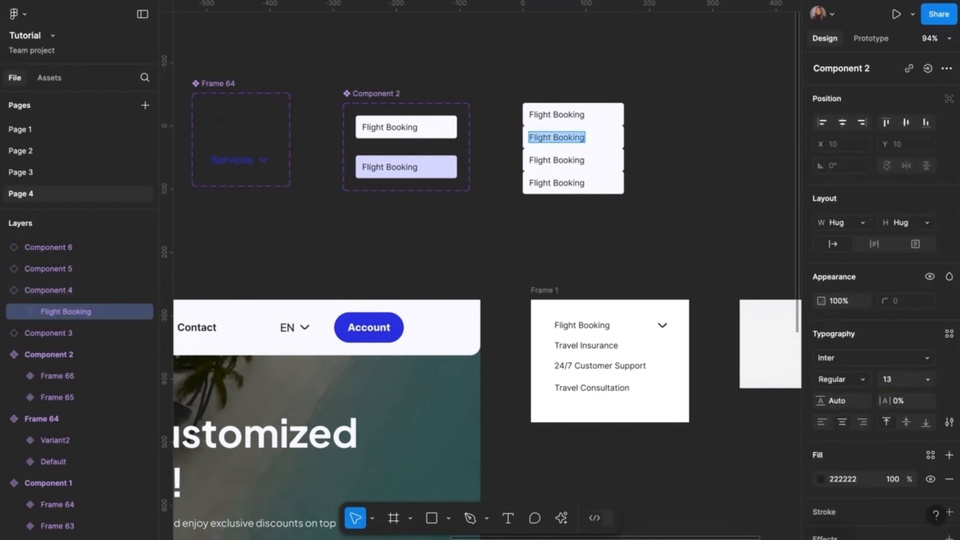
type("Tra")
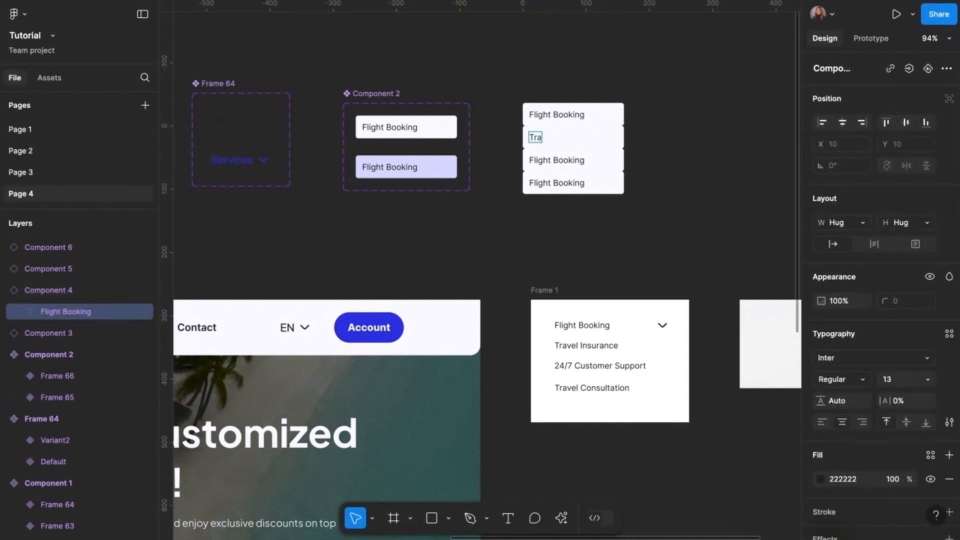
type("vel Insurance")
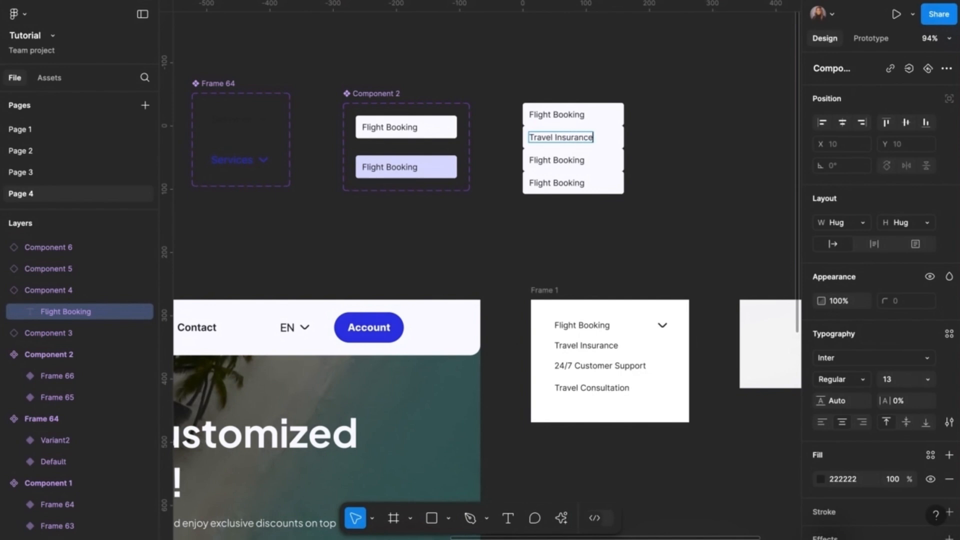
Change the text of the third link in the stack to 24/7 Customer Sopport.
double_click(582, 161)
left_click_drag(582, 161, 522, 162)
type("24")
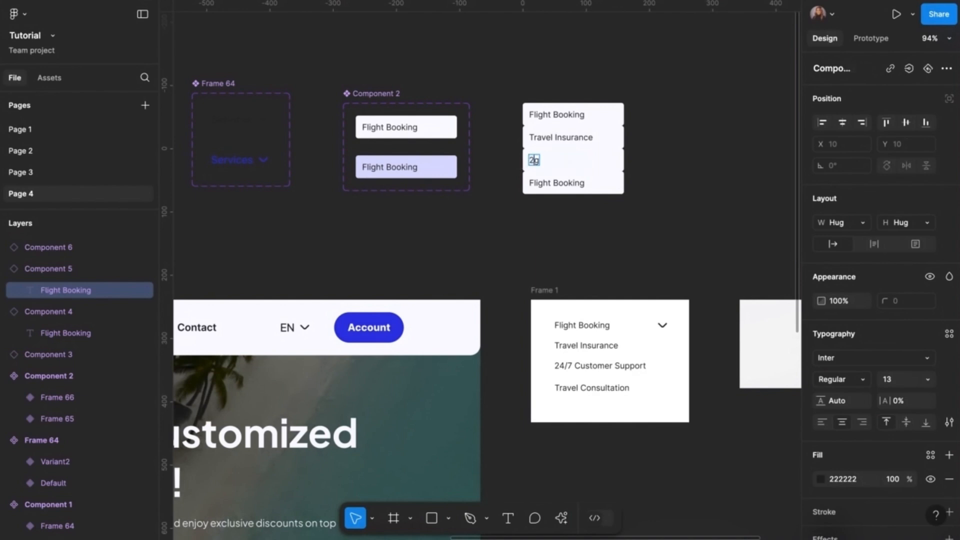
type("4/7 Custo")
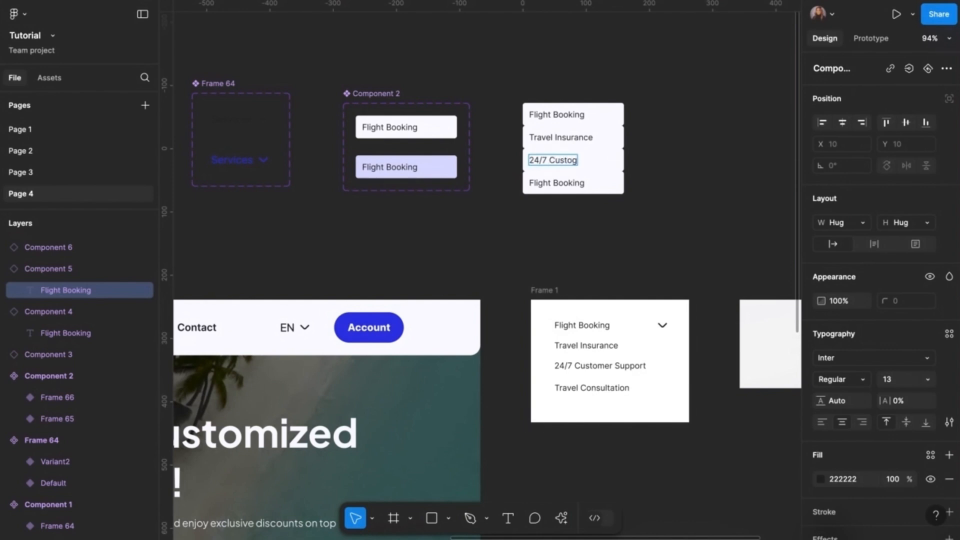
type("mer Supp")
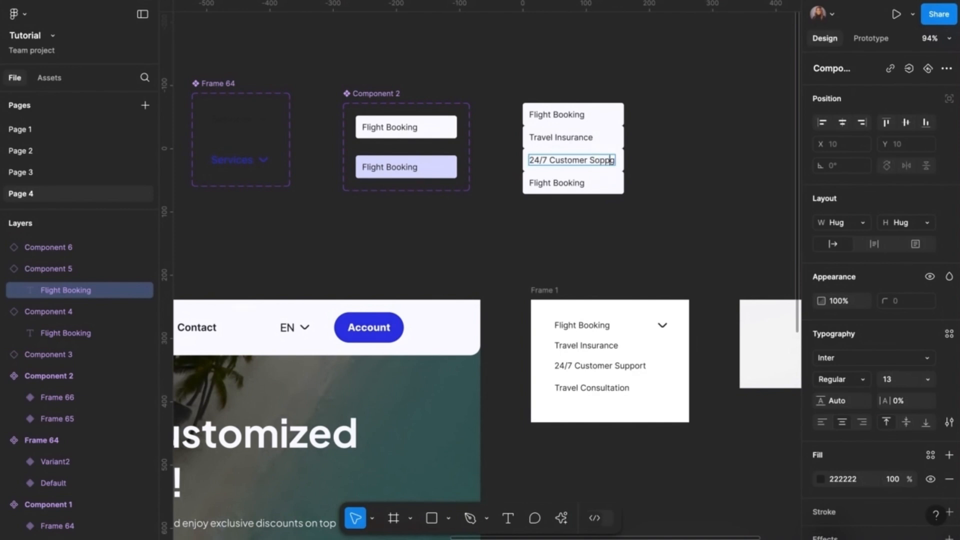
type("ort")
key("Delete")
key("Escape")
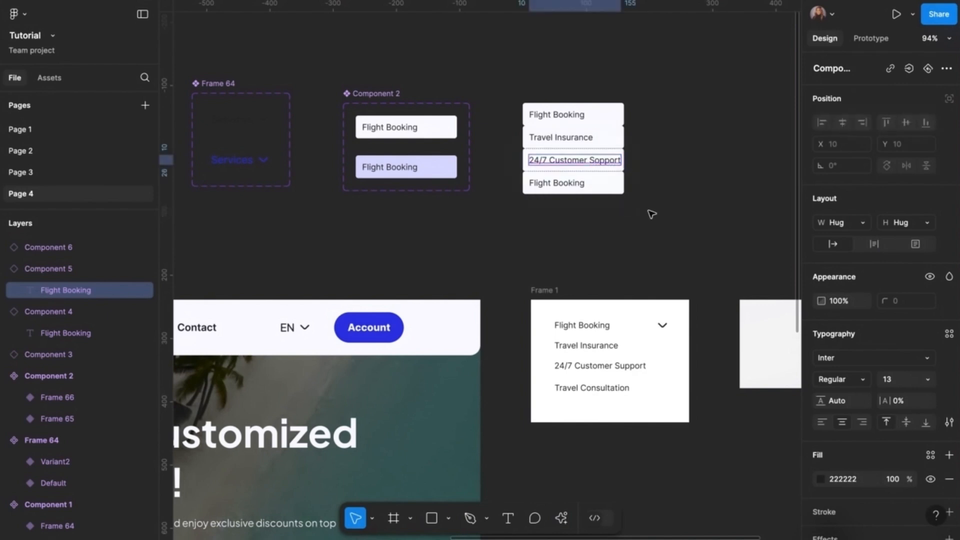
Change the text of the fourth link in the stack to Travel Consultation.
double_click(583, 185)
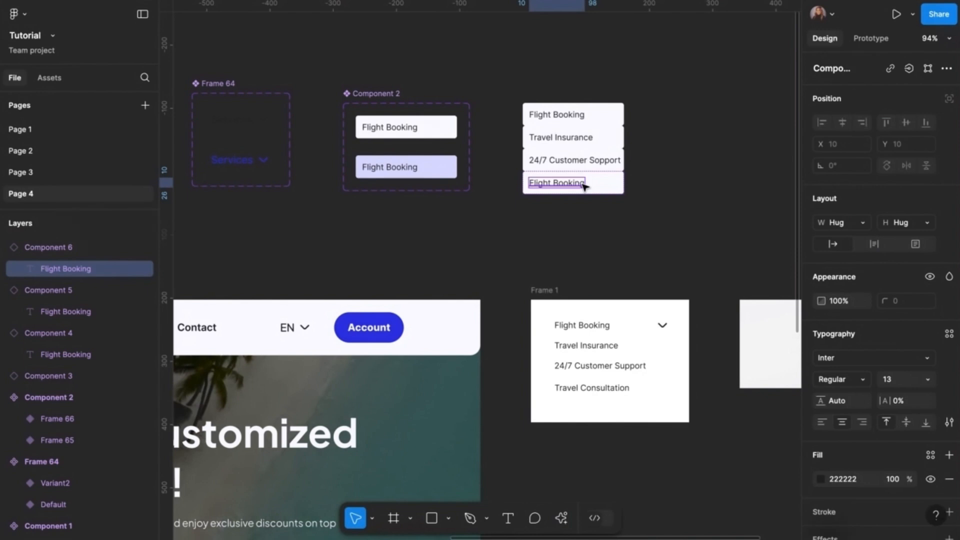
double_click(582, 185)
type("Tra")
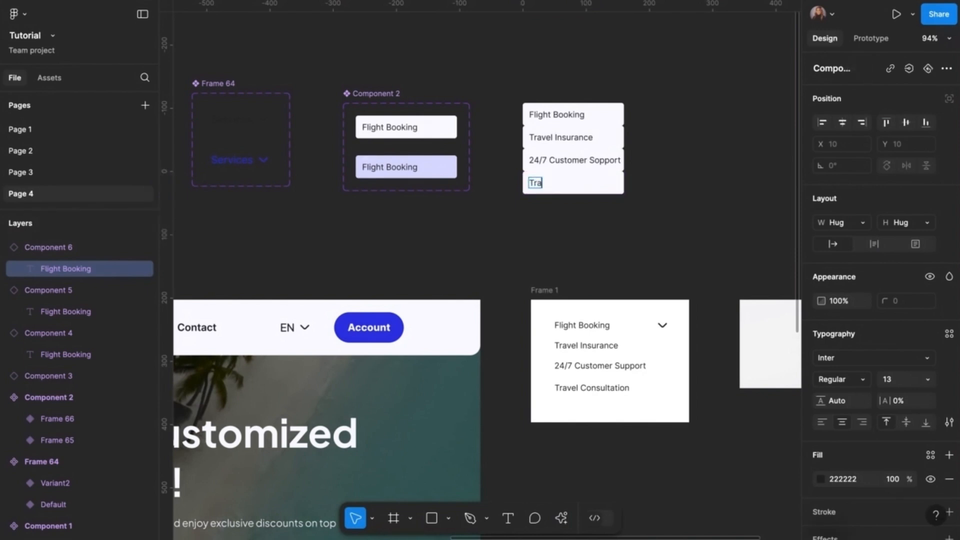
type("vel Consultatio")
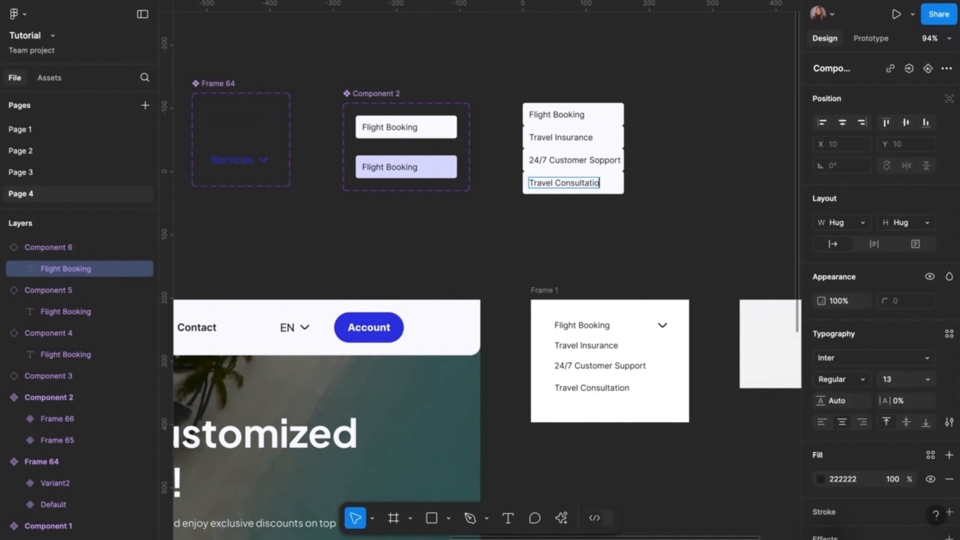
type("n")
key("Escape")
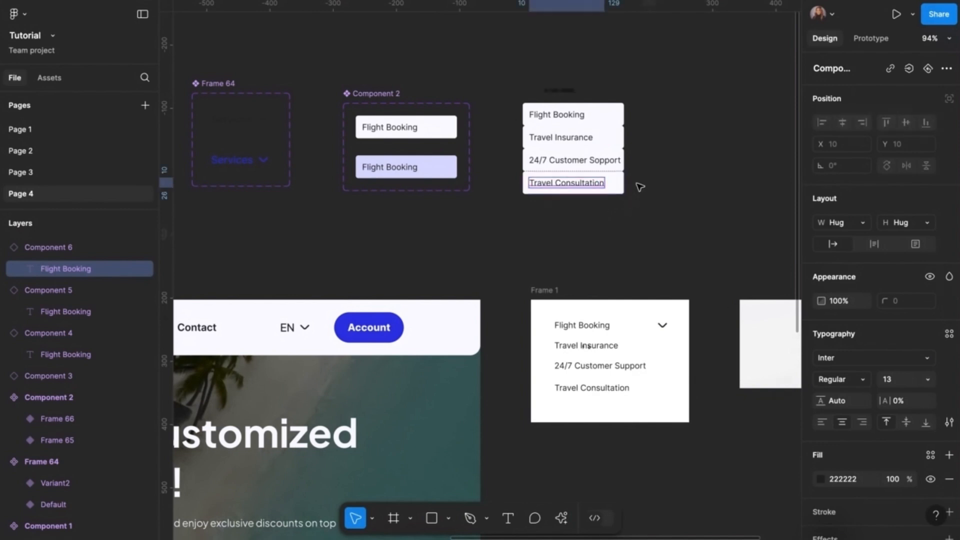
left_click(649, 178)
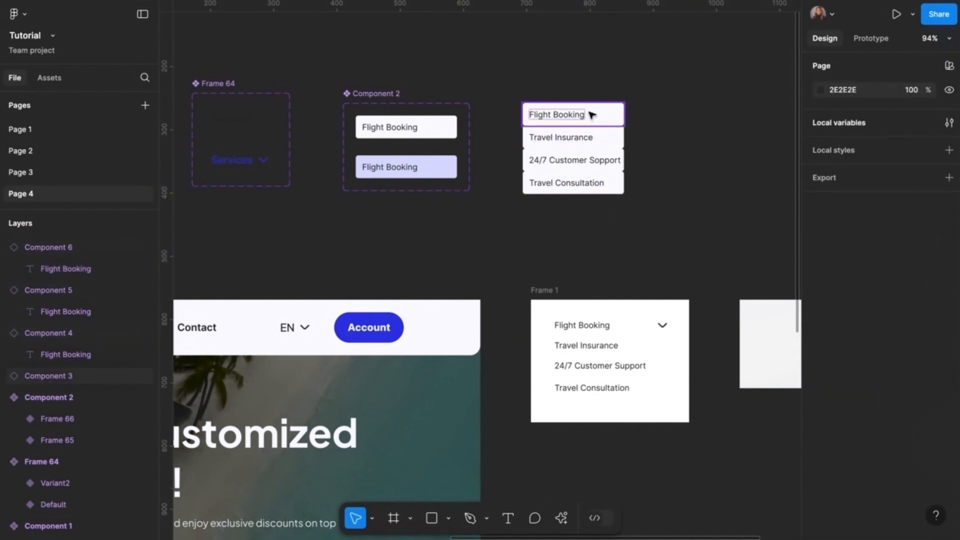
Set the width of all four stacked link instances to 170.
left_click(602, 123)
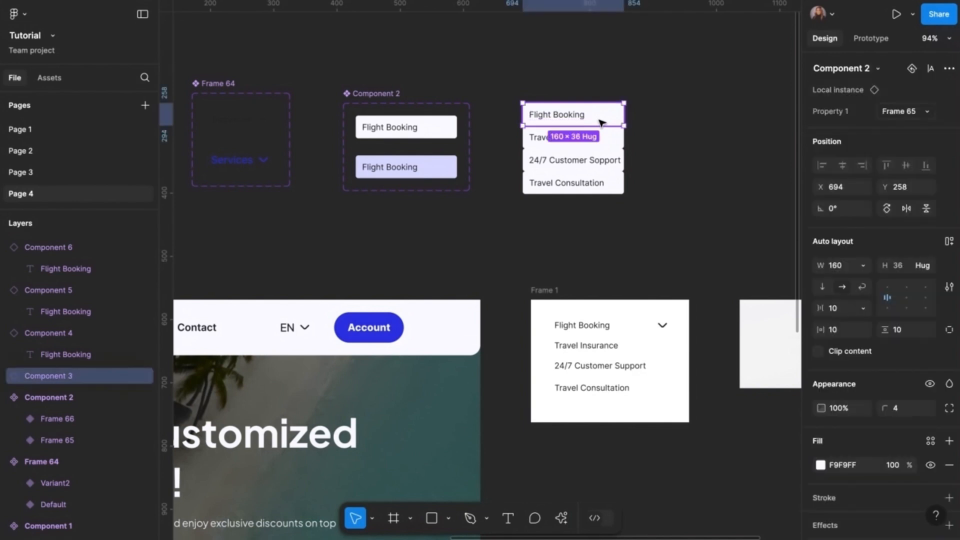
left_click(614, 141, "shift")
left_click(612, 159, "shift")
left_click(615, 184, "shift")
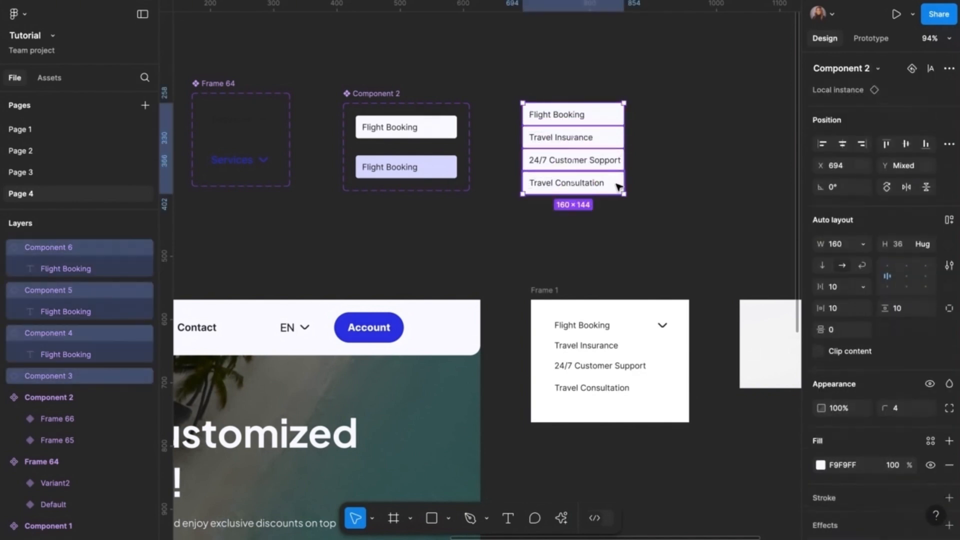
left_click(844, 272)
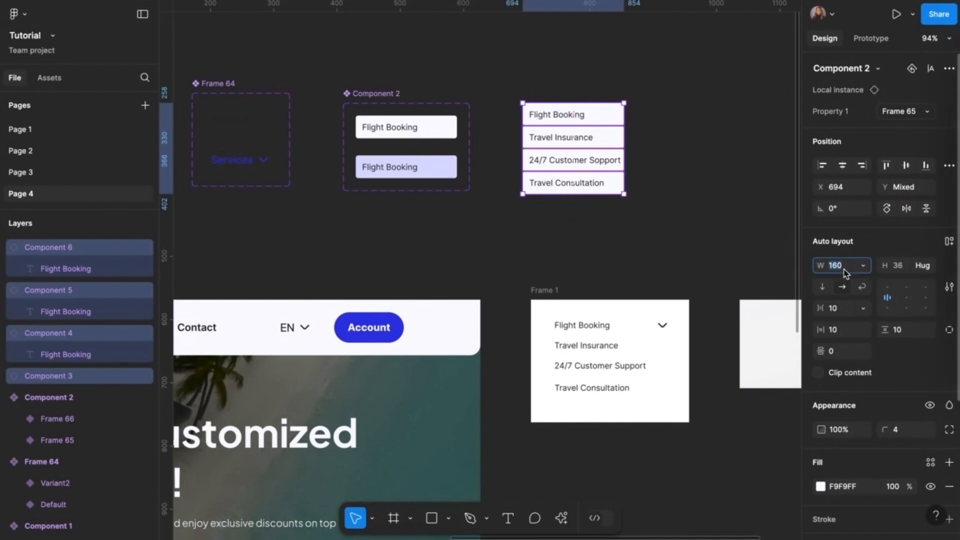
type("170")
key("Return")
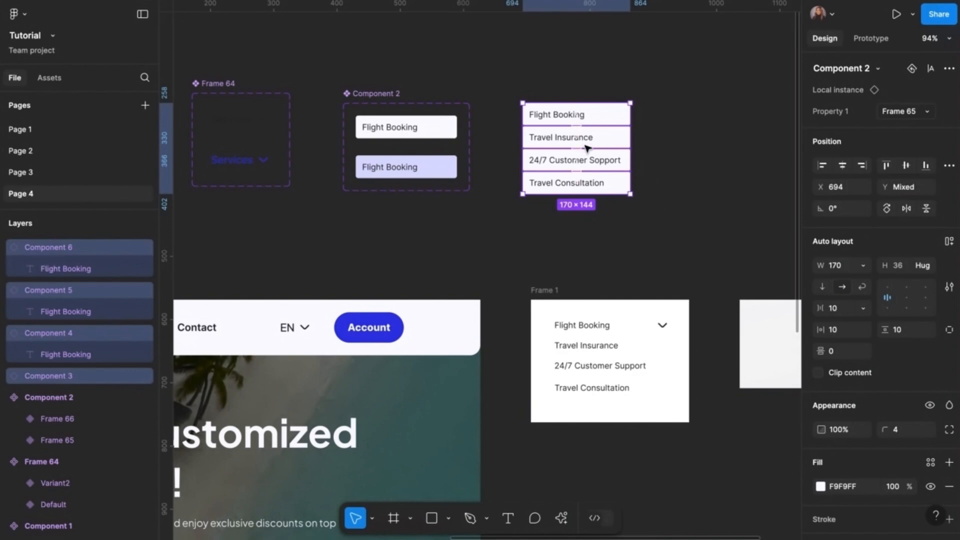
Wrap the four links in an auto layout frame and fill it with F9F9FF sampled from the lighter Flight Booking variant.
left_click(948, 242)
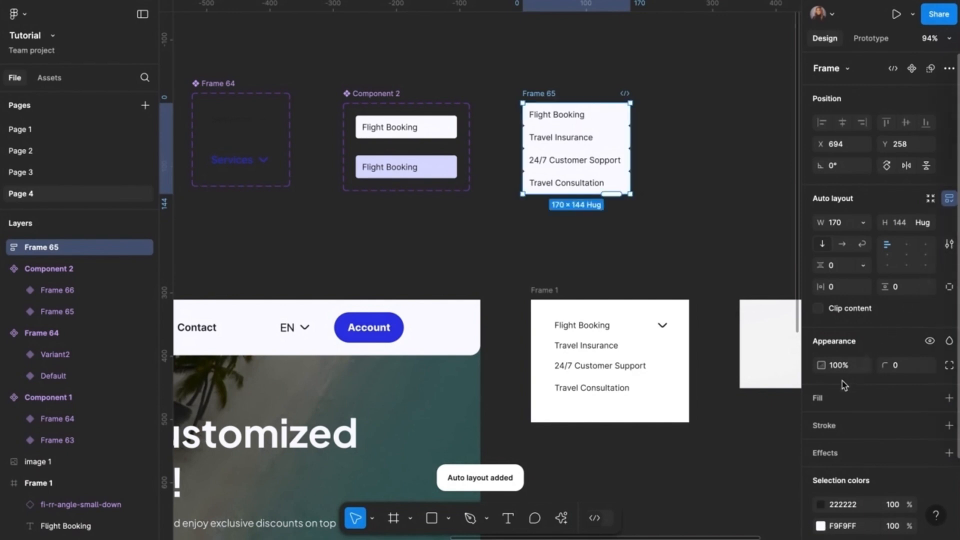
left_click(831, 400)
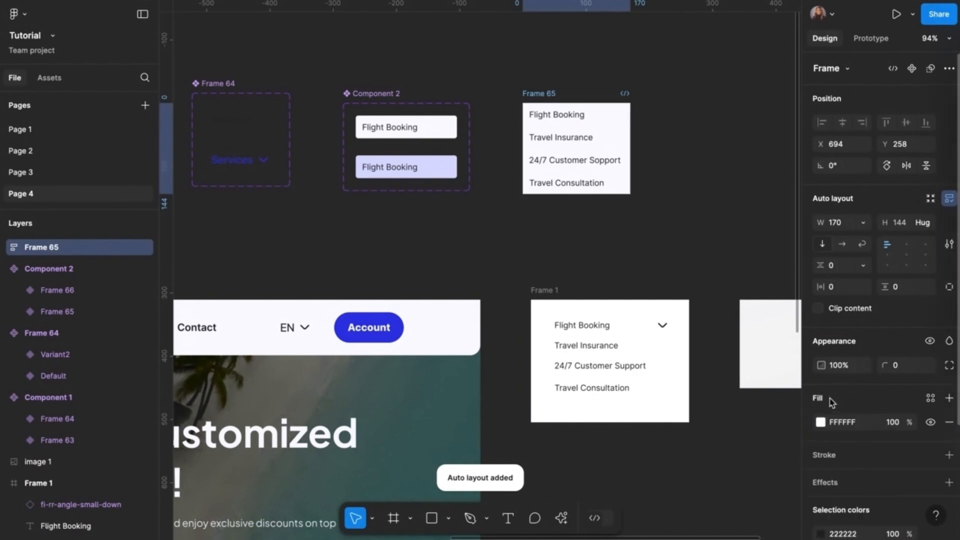
left_click(820, 422)
left_click(660, 390)
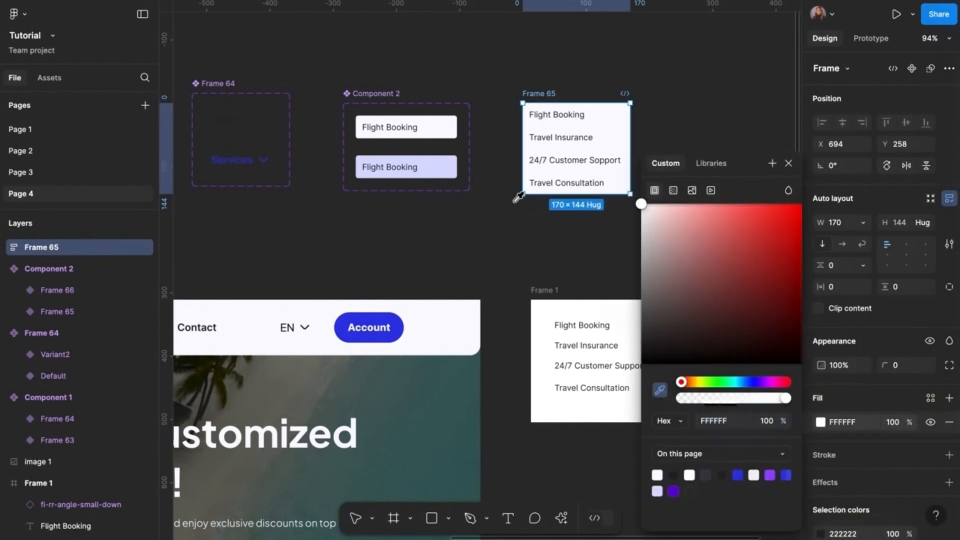
left_click(452, 132)
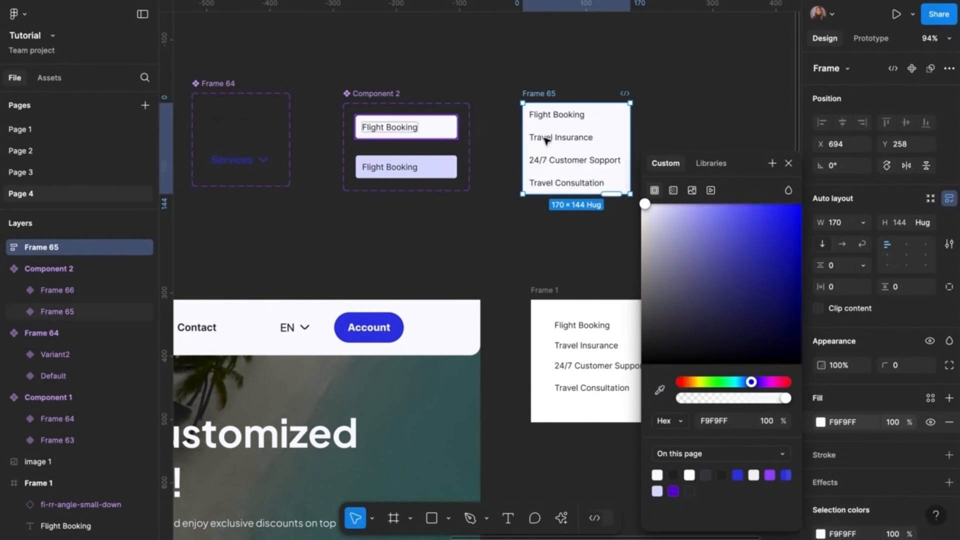
left_click(788, 165)
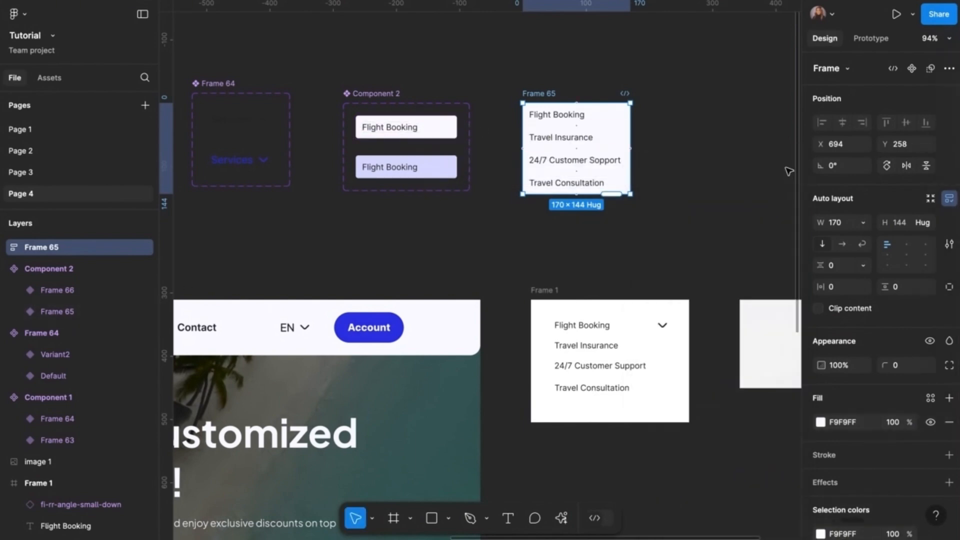
Give the link list frame a corner radius of 4 and turn it into a component.
left_click(896, 370)
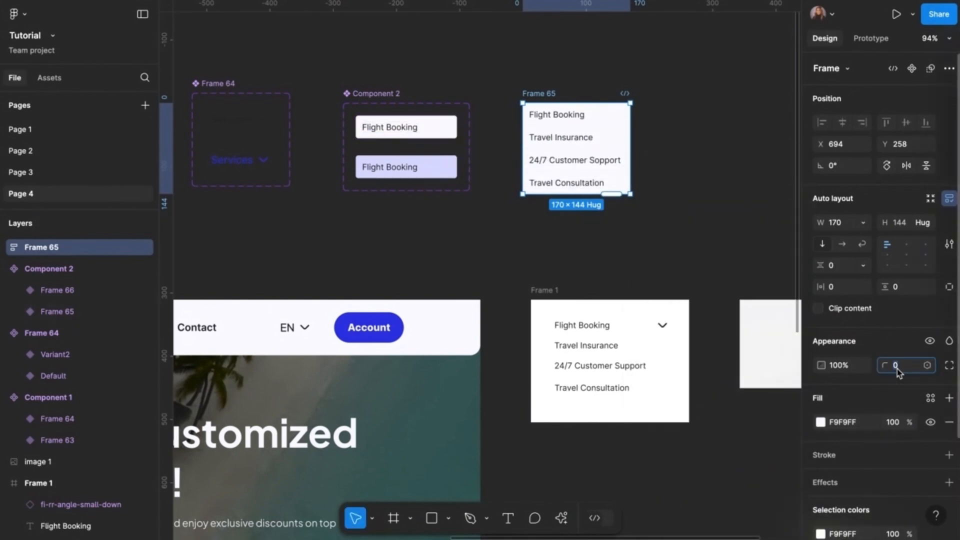
type("4")
key("Return")
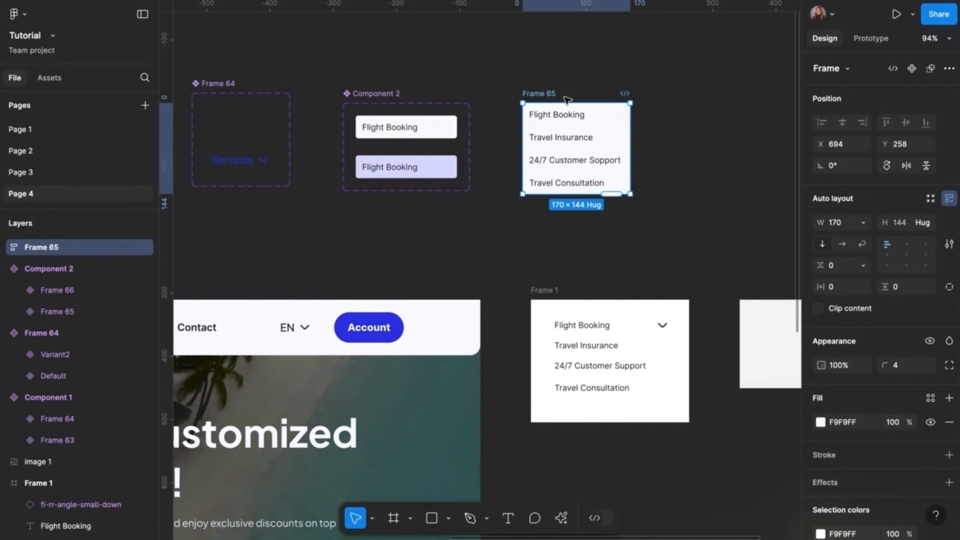
left_click(912, 69)
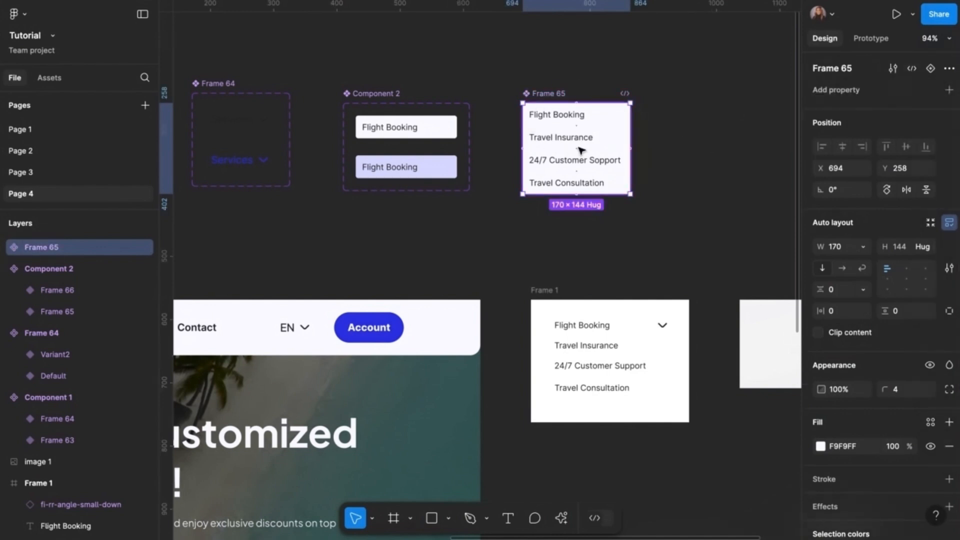
Draw a frame about 296 × 162 beside the link list component and give it a corner radius of 4.
scroll(694, 155, "down", 2)
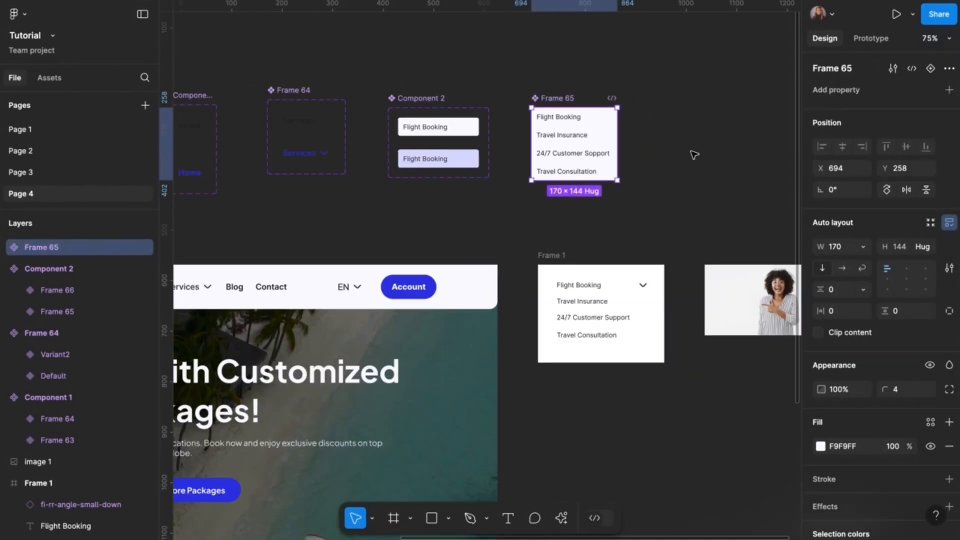
scroll(694, 155, "right", 4)
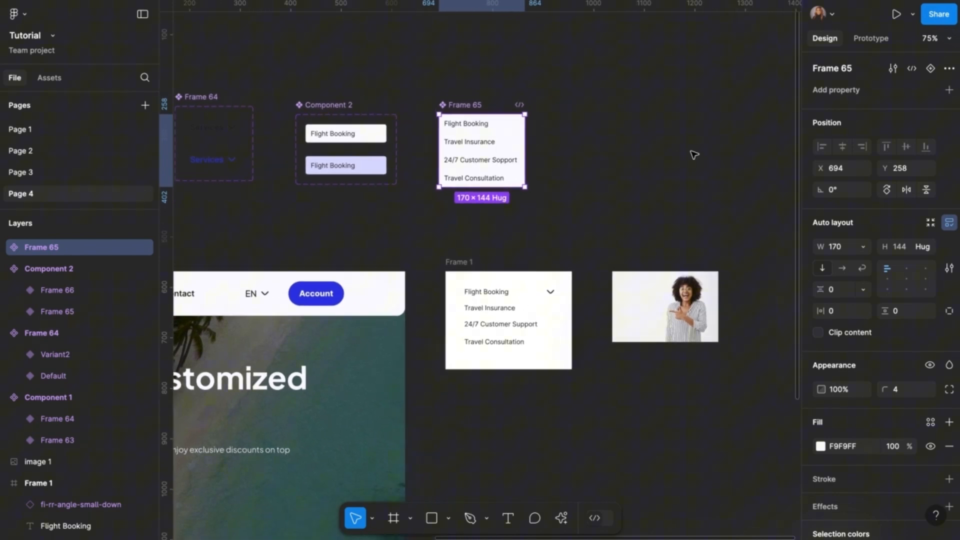
left_click(587, 196)
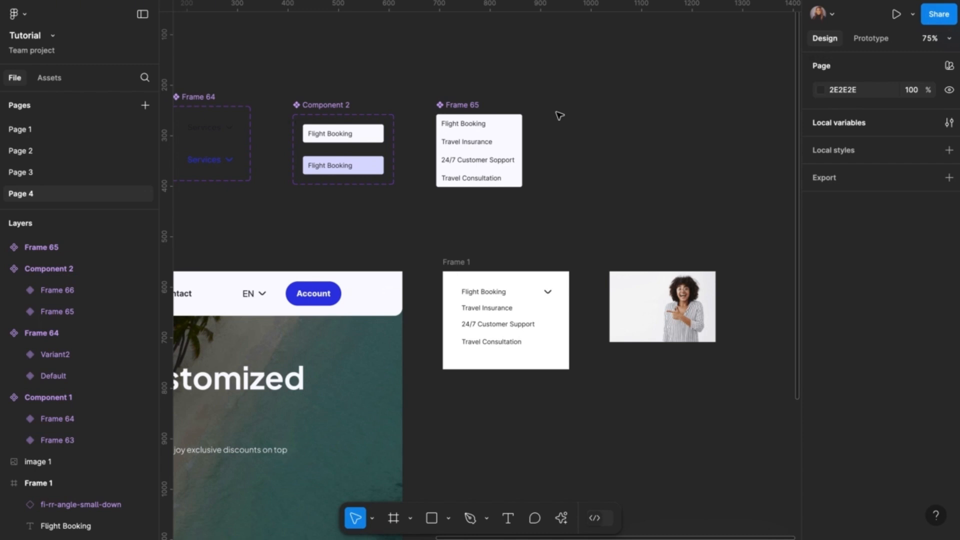
key("f")
left_click_drag(555, 112, 705, 196)
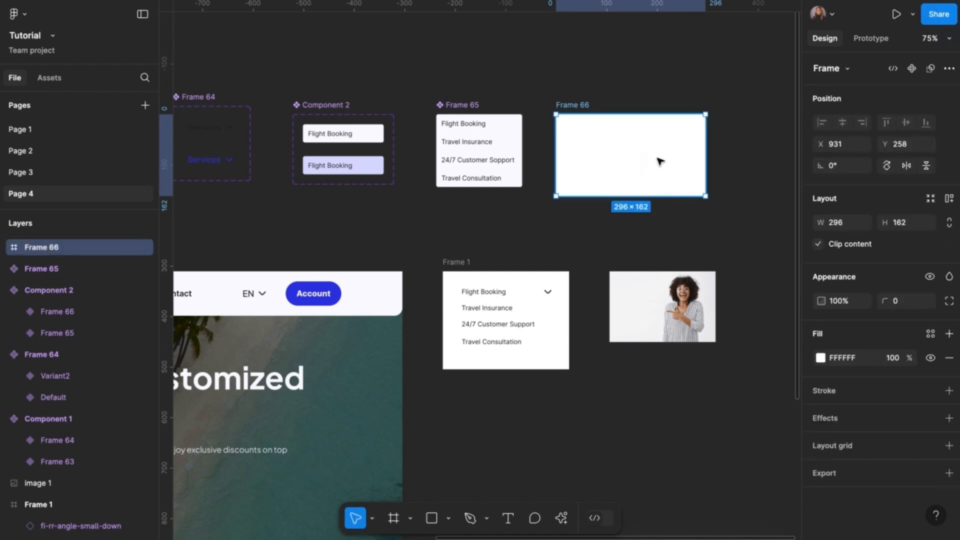
left_click(898, 303)
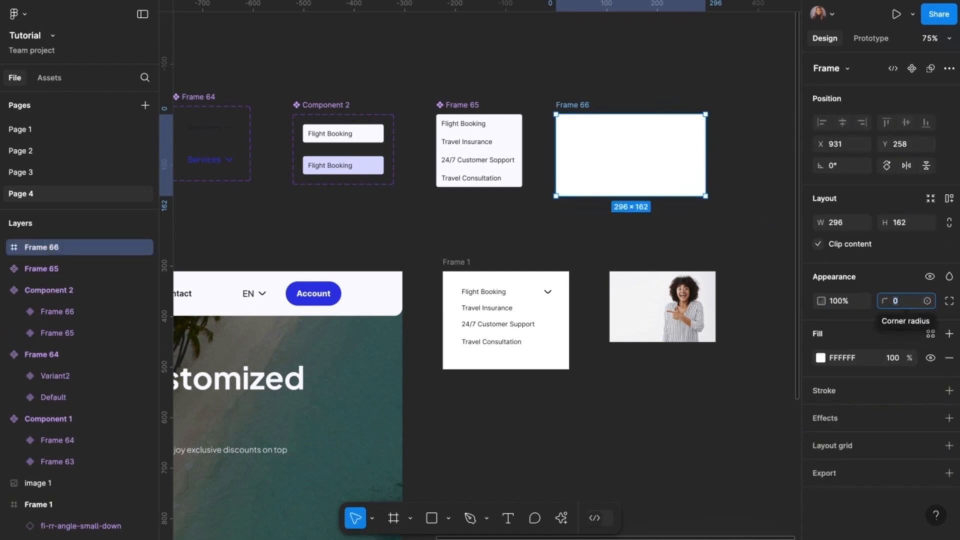
type("4")
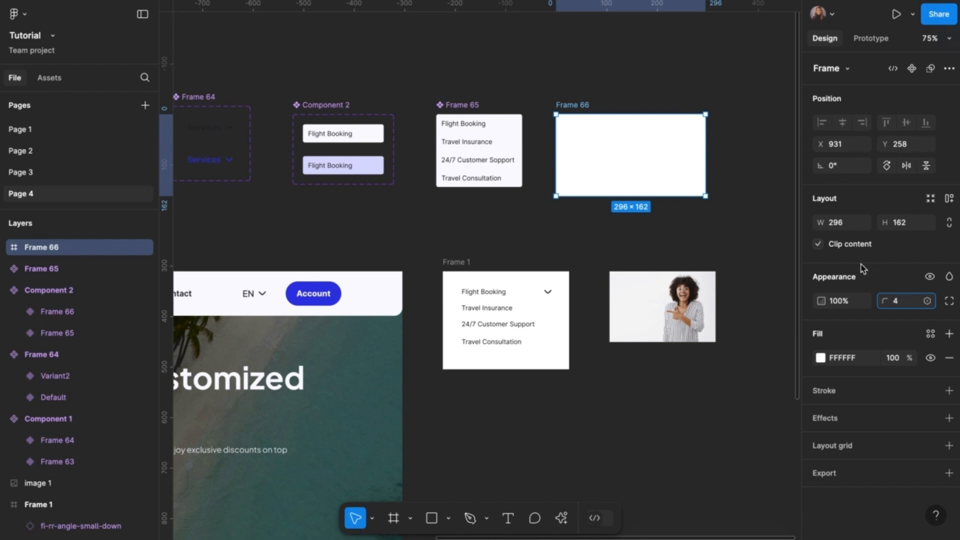
key("Return")
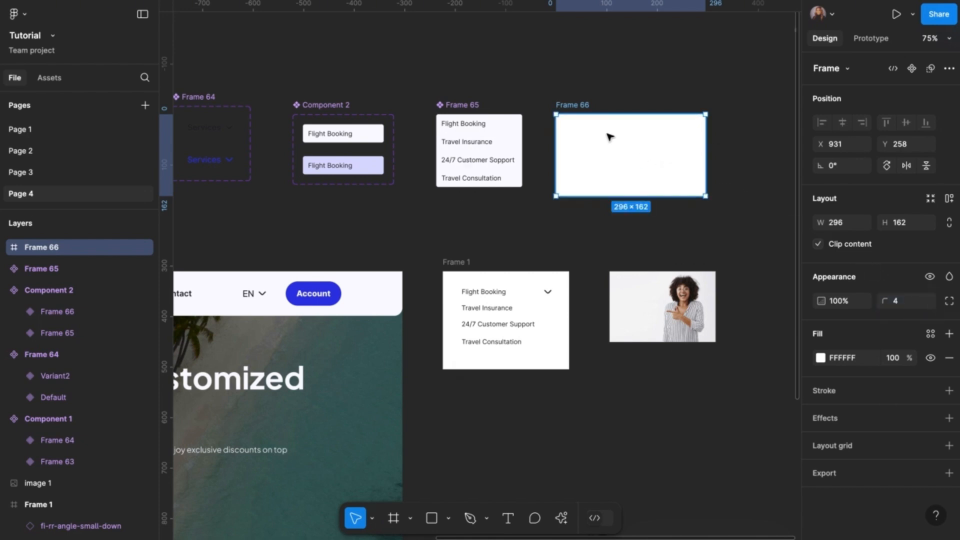
Place a copy of the link list component inside the new white frame, near its upper-left corner at about X 9, Y 9.
left_click(479, 129)
right_click(478, 129)
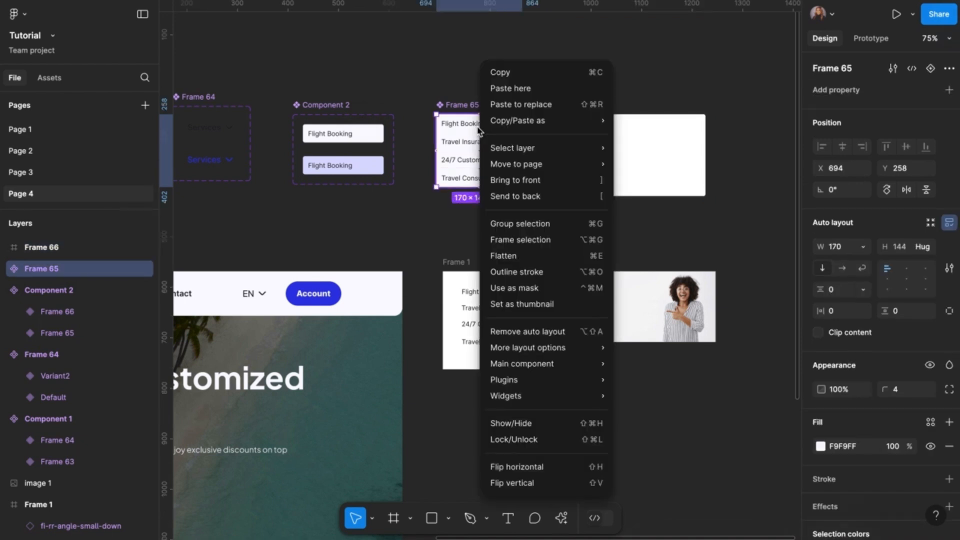
left_click(522, 76)
left_click(573, 107)
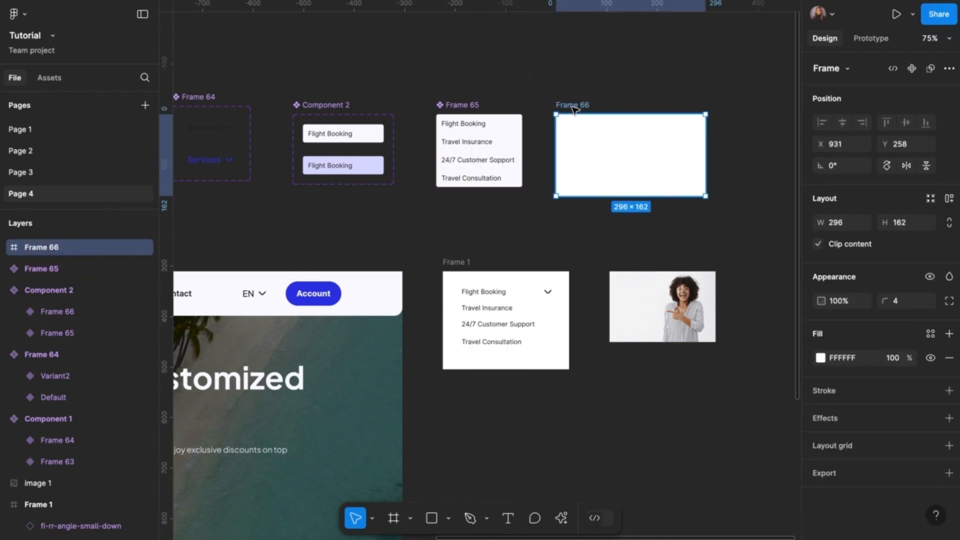
key("ctrl+v")
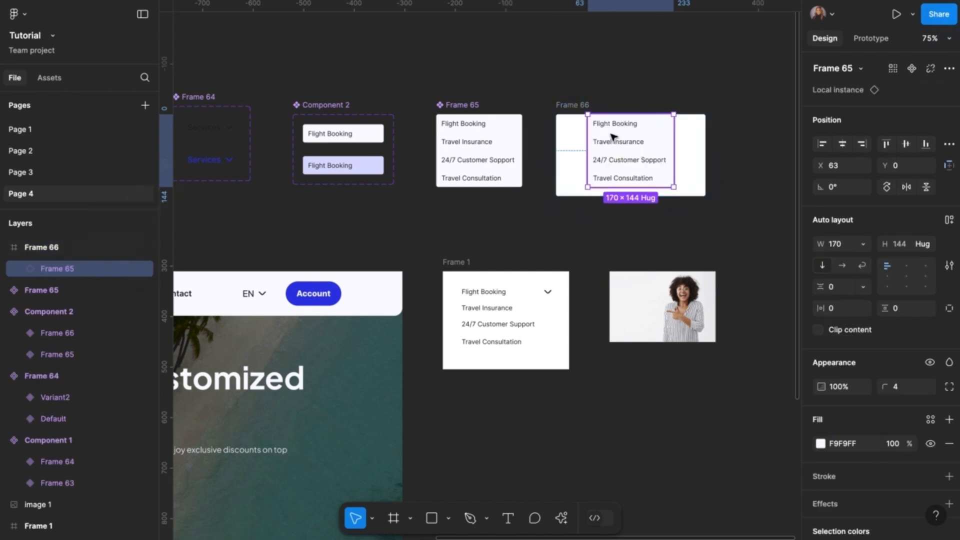
left_click_drag(612, 136, 586, 141)
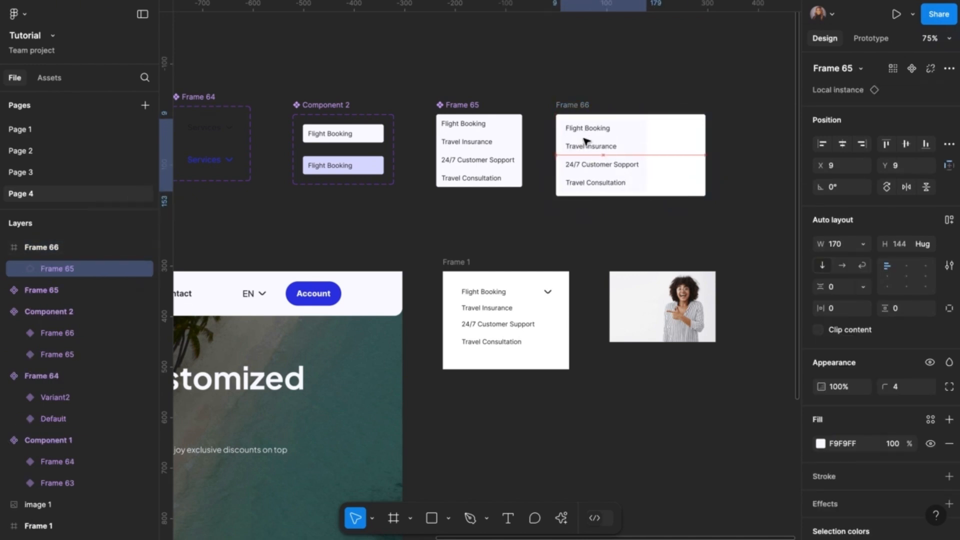
scroll(585, 141, "up", 5)
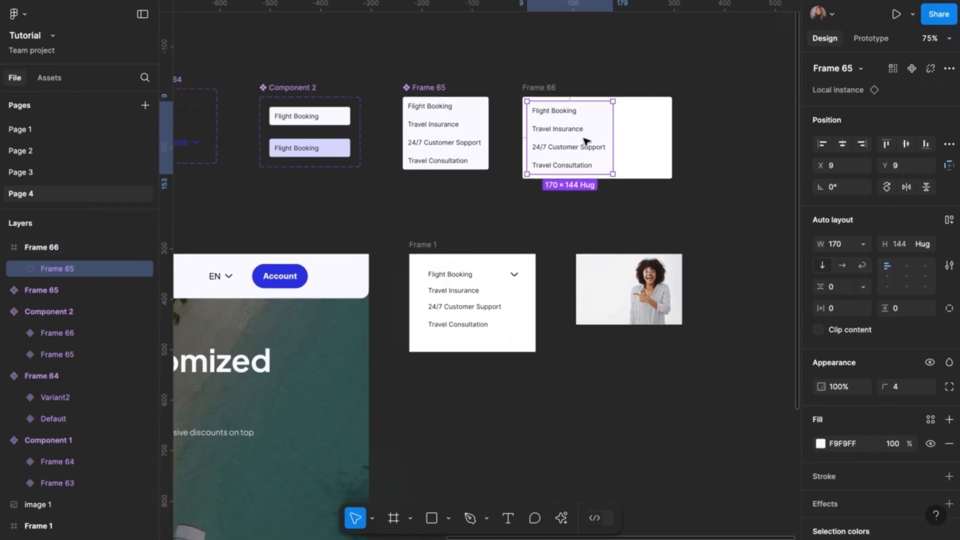
scroll(586, 143, "up", 1)
scroll(586, 143, "right", 1)
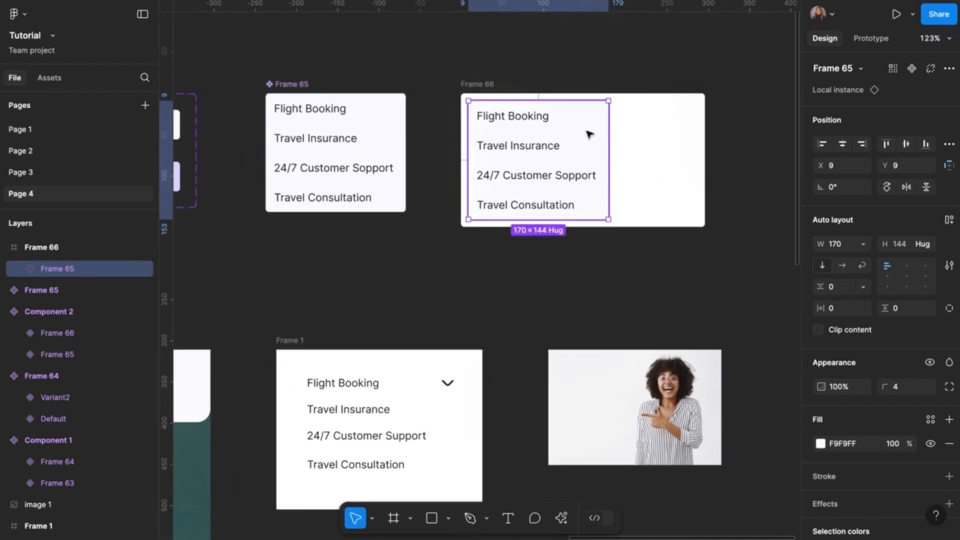
left_click(474, 86)
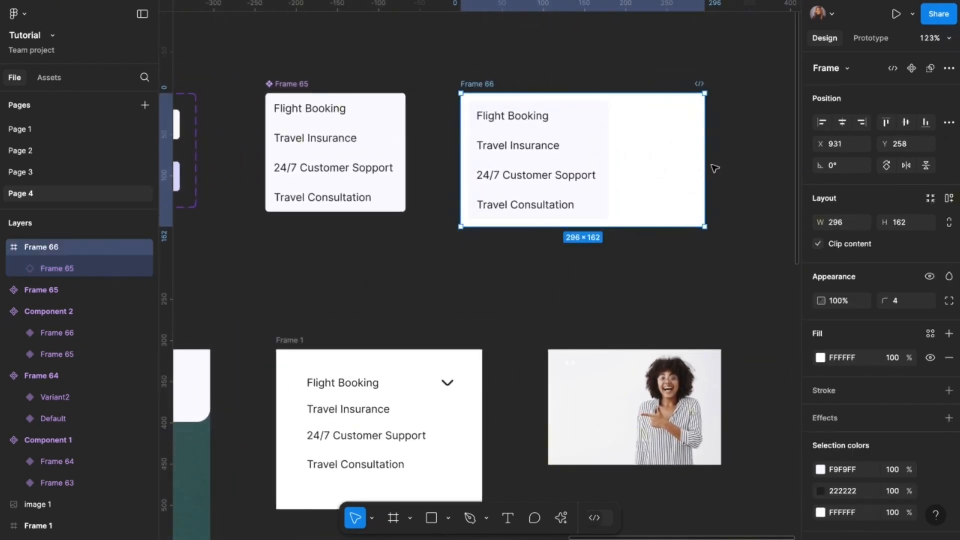
Set the width of the white frame holding the link list to 360.
left_click_drag(706, 166, 756, 165)
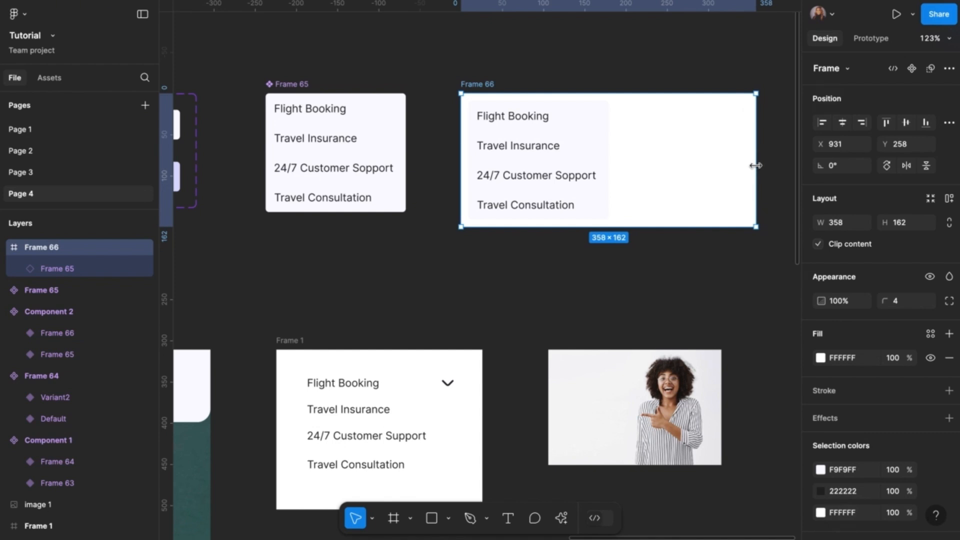
left_click(849, 228)
type("360")
key("Return")
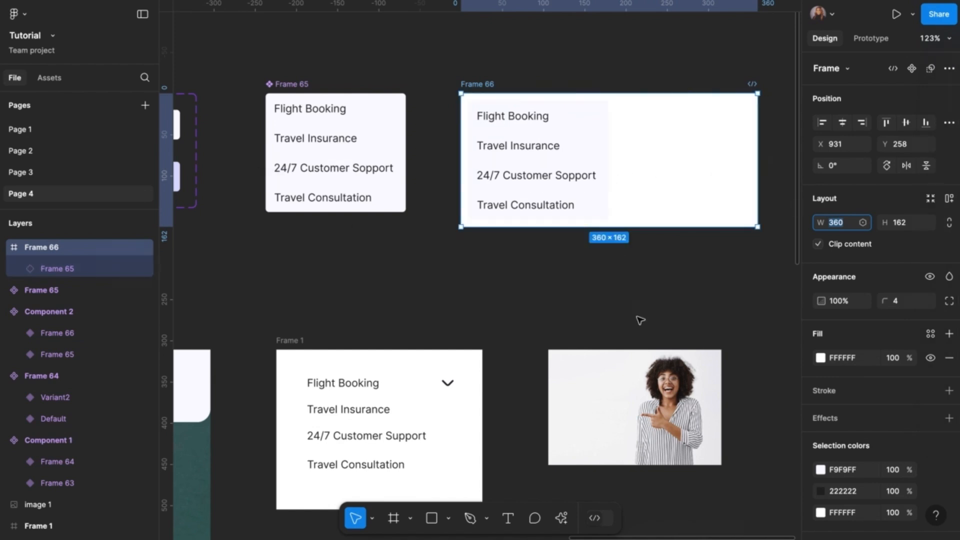
left_click(605, 298)
Draw a frame about 132 × 124 below the white dropdown frame and give it a corner radius of 4.
scroll(606, 298, "right", 3)
scroll(605, 298, "up", 1)
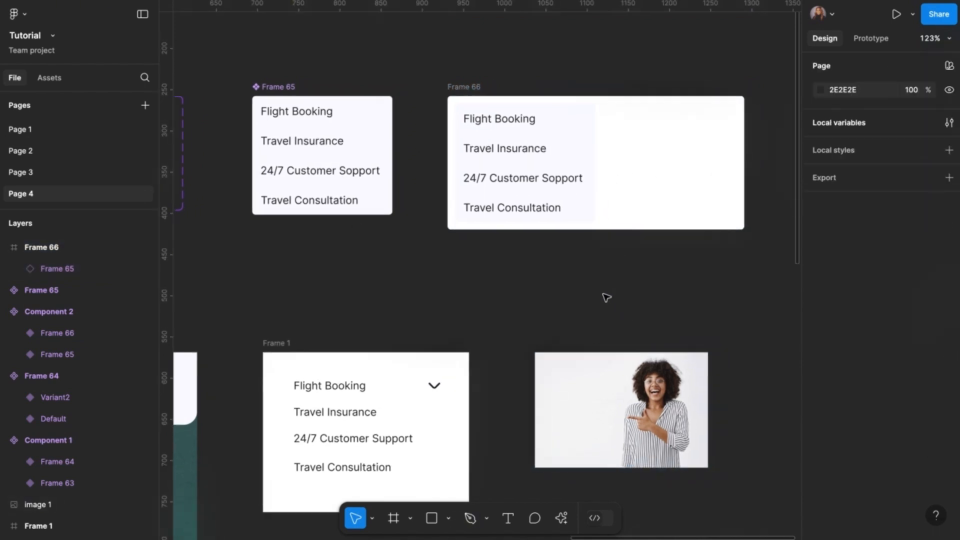
key("f")
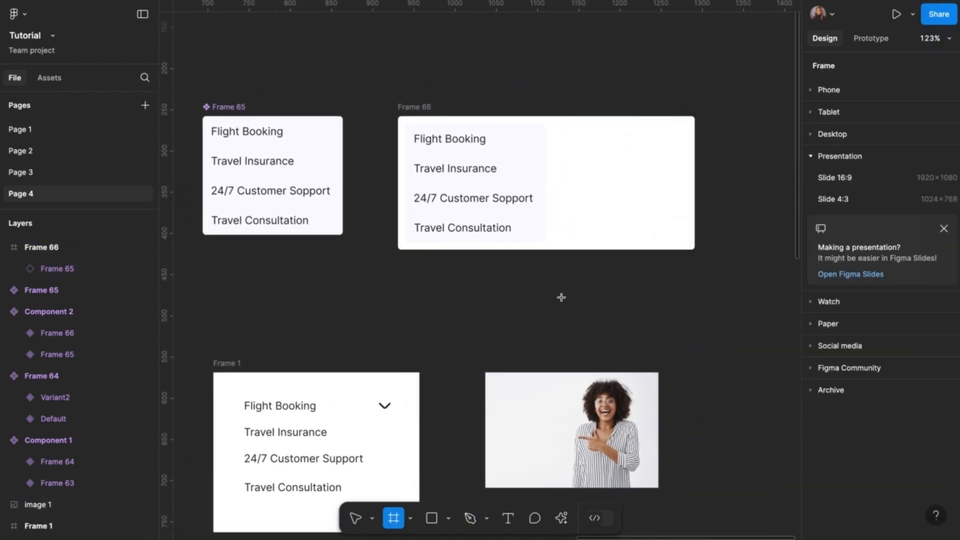
left_click_drag(571, 270, 681, 372)
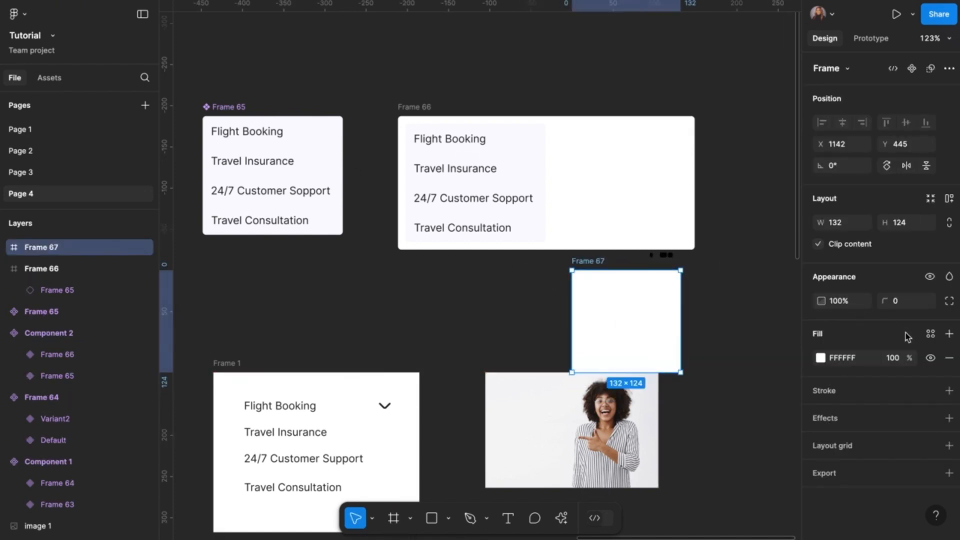
left_click(905, 305)
type("4")
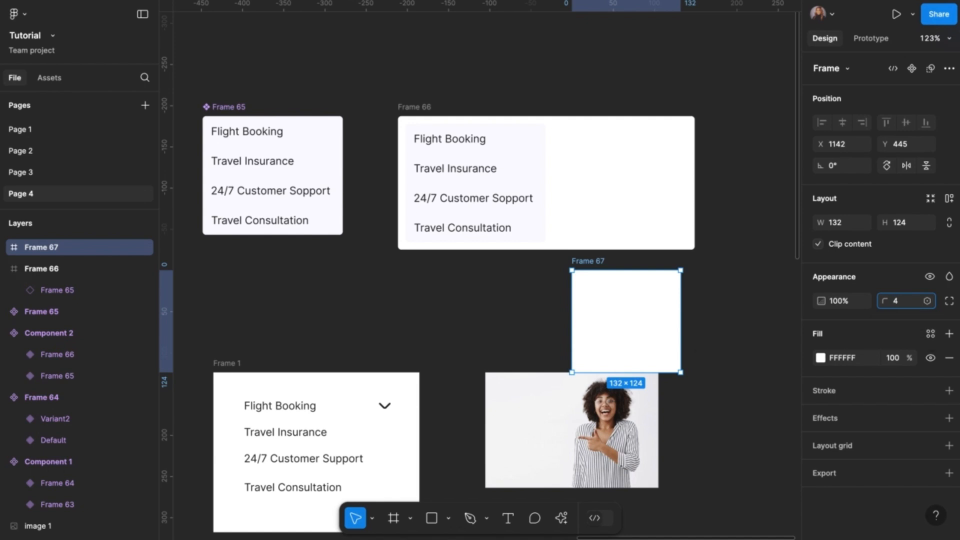
Fill the new frame with F9F9FF sampled from the link list background.
left_click(629, 316)
left_click(820, 358)
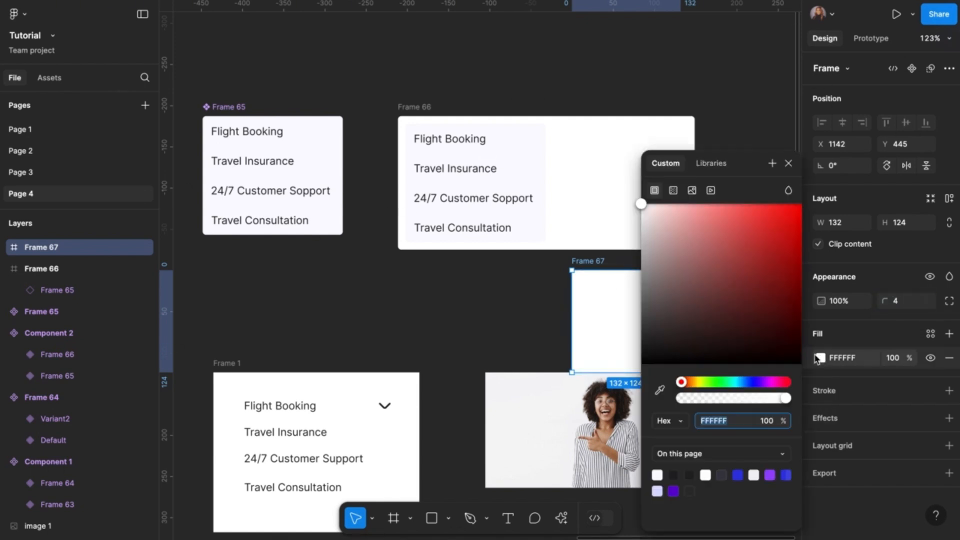
left_click(660, 394)
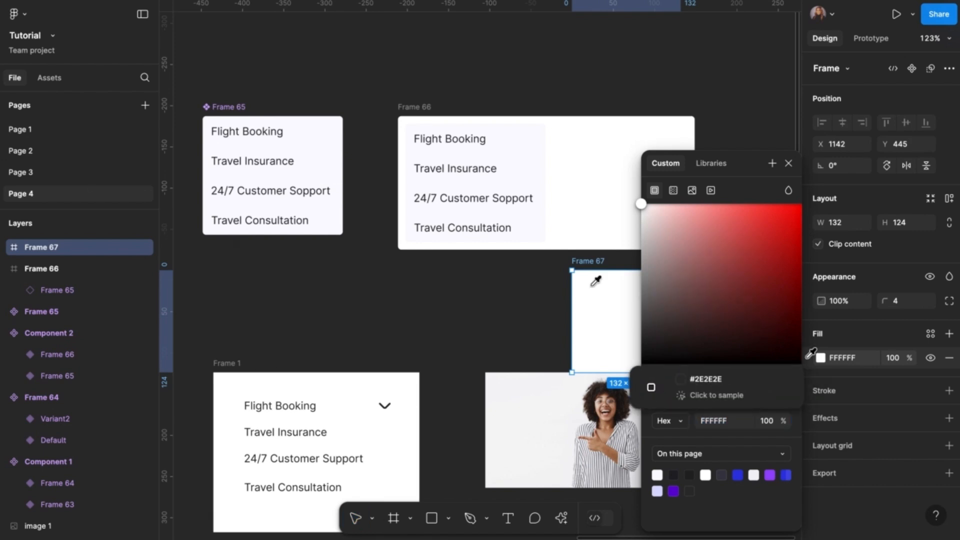
left_click(538, 161)
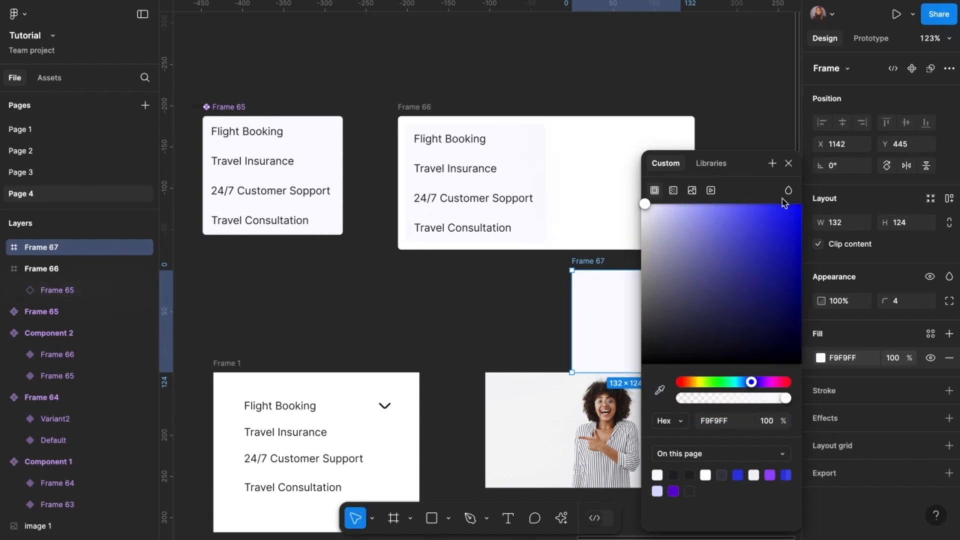
left_click(788, 163)
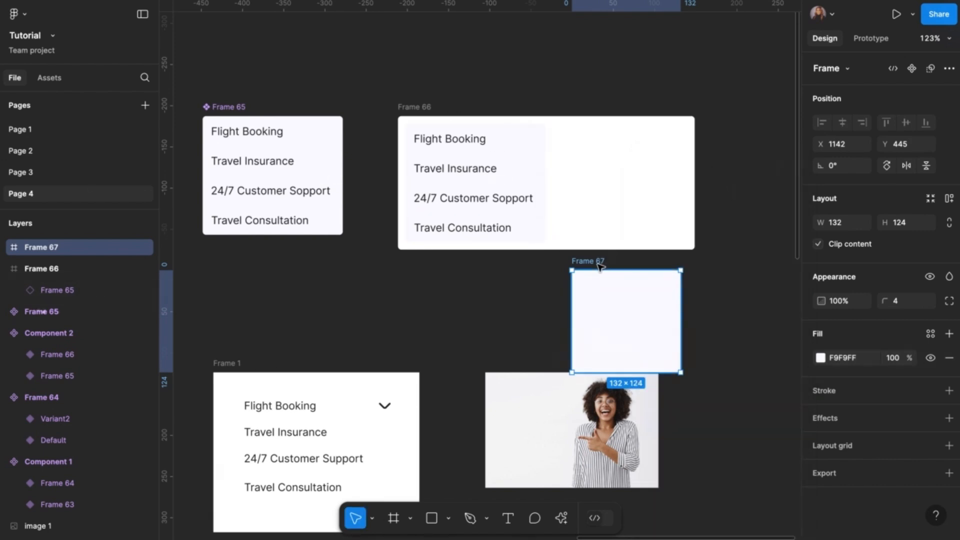
Move the F9F9FF frame beside the link list at about X 197, Y 9 inside the white frame and resize it to about 151 × 144.
left_click_drag(599, 265, 582, 126)
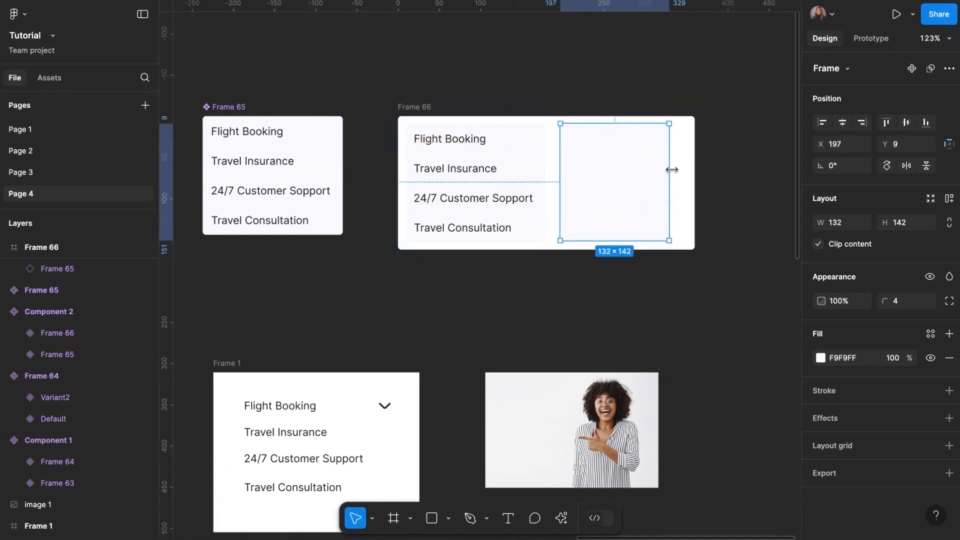
left_click_drag(671, 169, 683, 168)
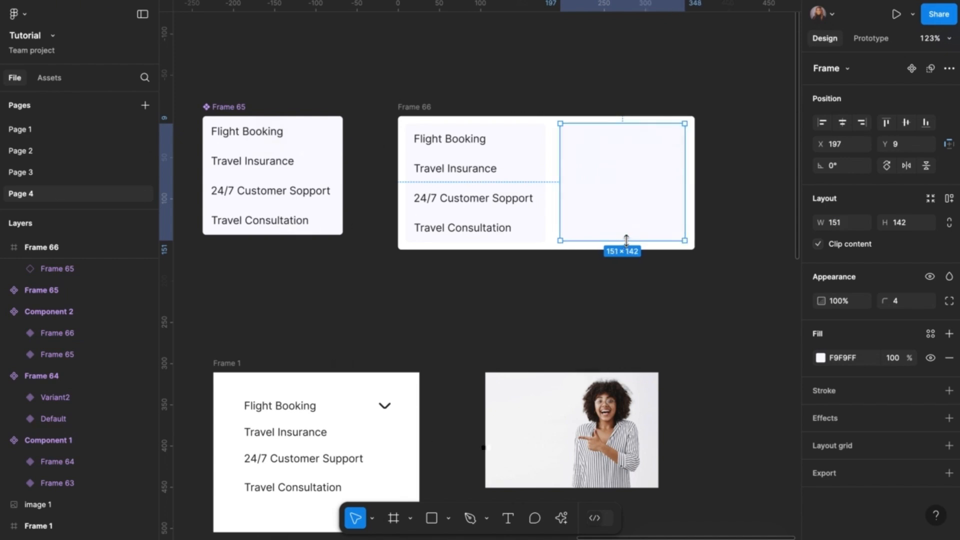
left_click_drag(626, 240, 626, 241)
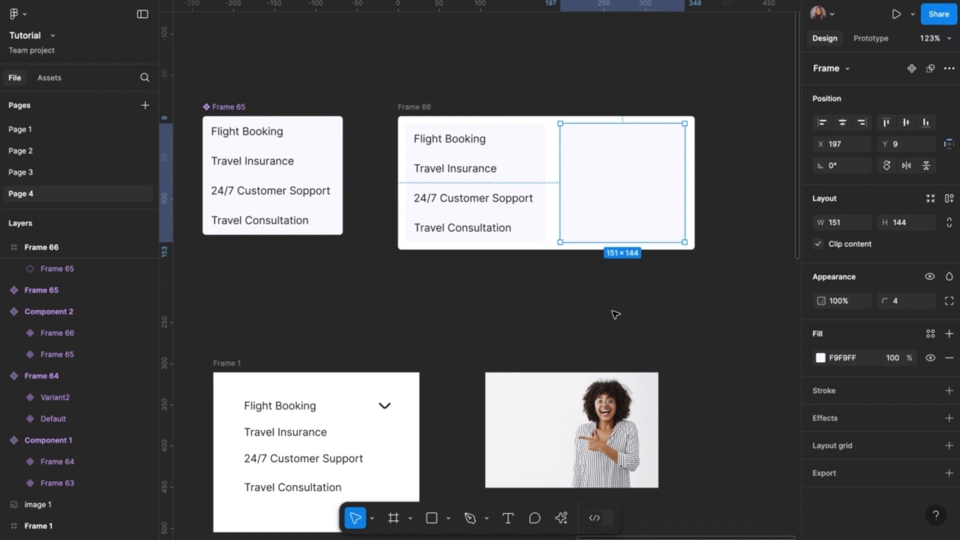
Move the photo of the woman into the frame beside the link list, placing it at about X -59, Y 0.
left_click_drag(583, 426, 652, 338)
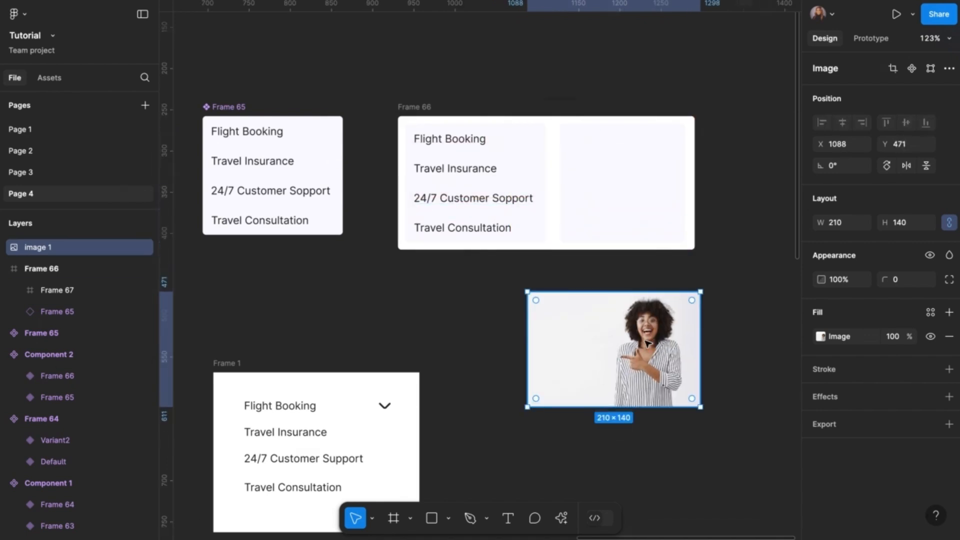
key("Delete")
left_click(626, 183)
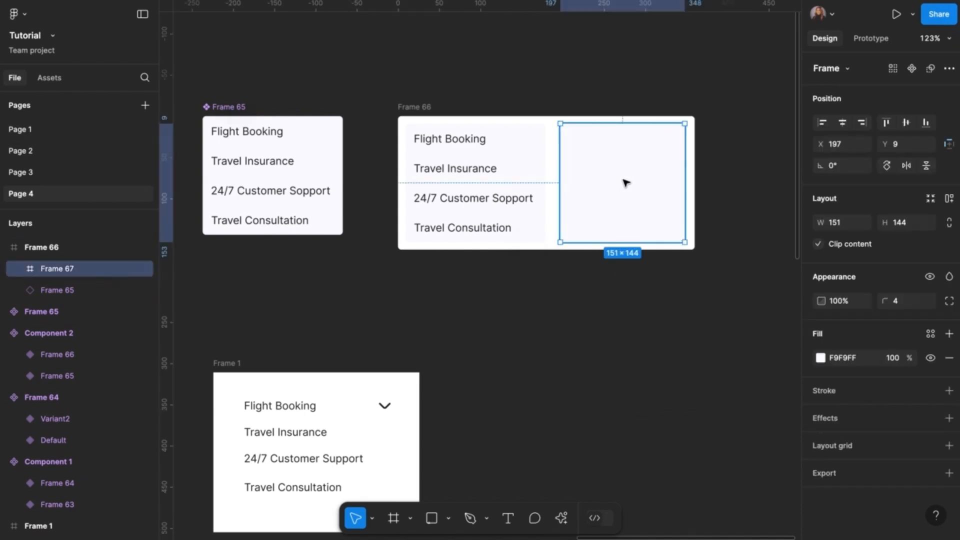
key("ctrl+v")
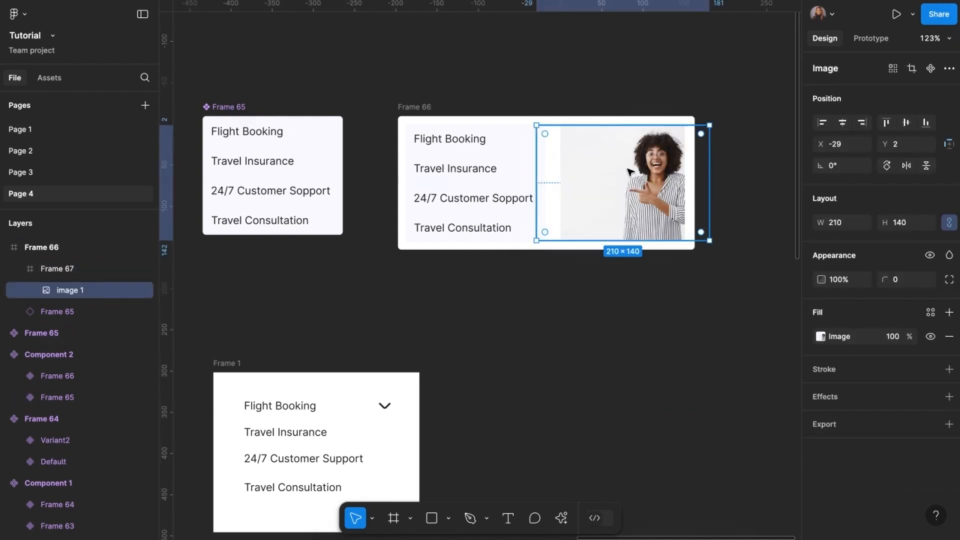
left_click_drag(629, 172, 602, 170)
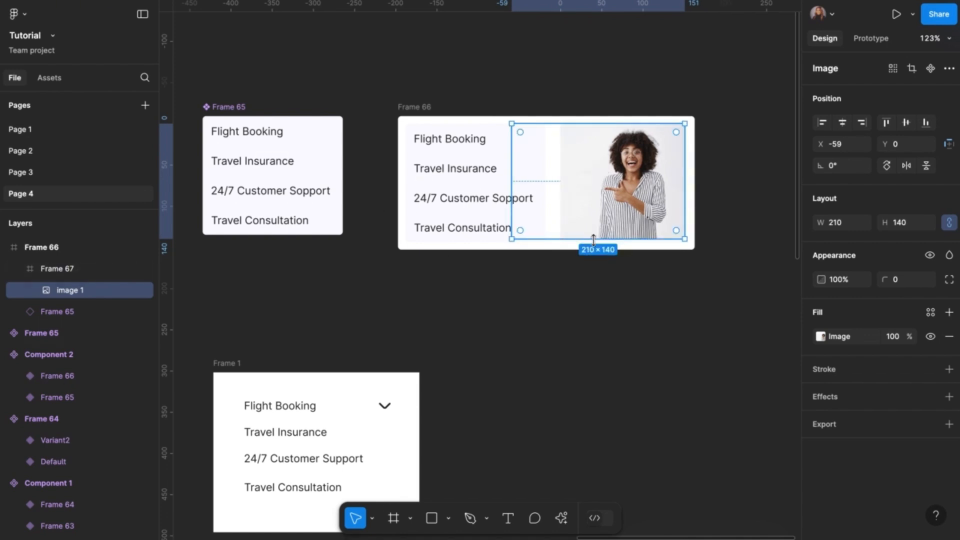
Scale the photo proportionally to about 216 × 144 to fill its frame's height, and shift it to about X -64, Y 0.
key("k")
key("Escape")
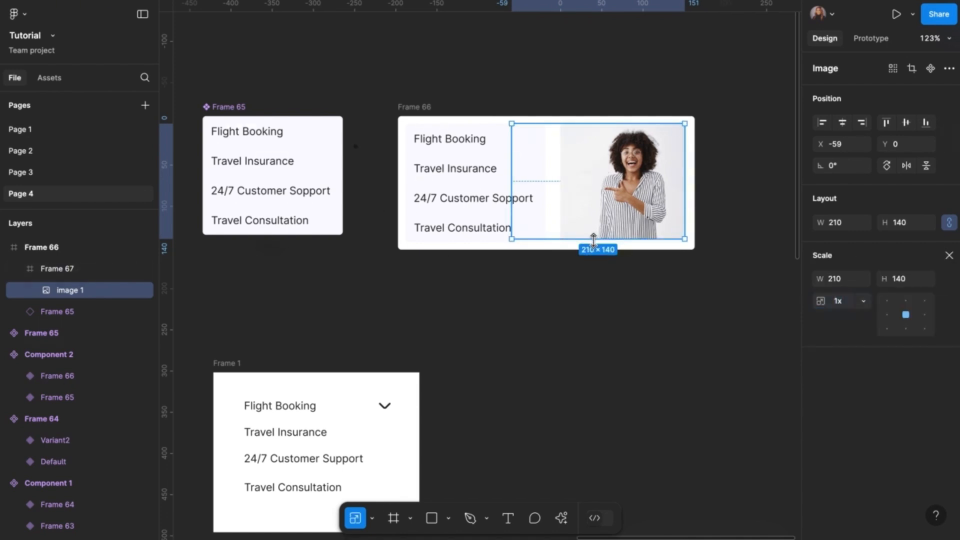
left_click_drag(593, 241, 593, 244)
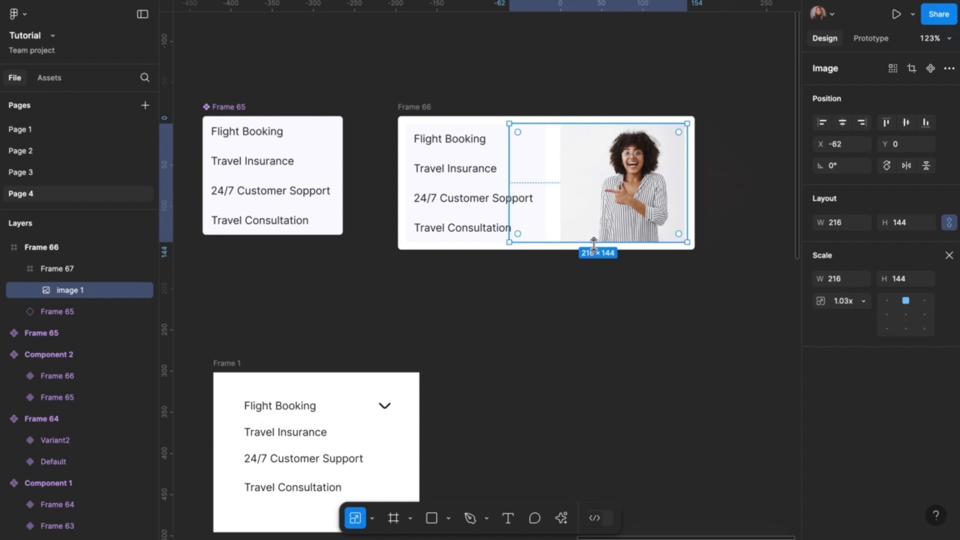
left_click(948, 256)
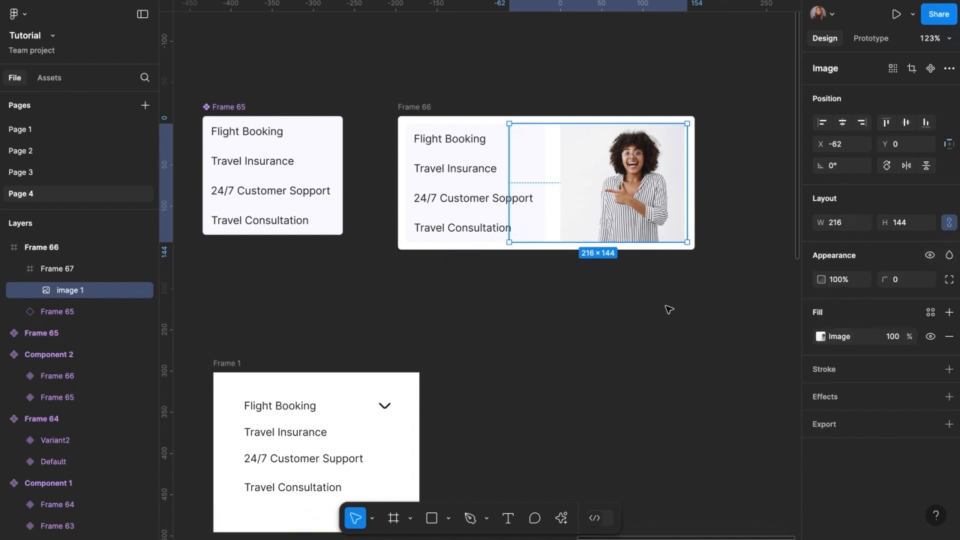
left_click_drag(652, 231, 649, 232)
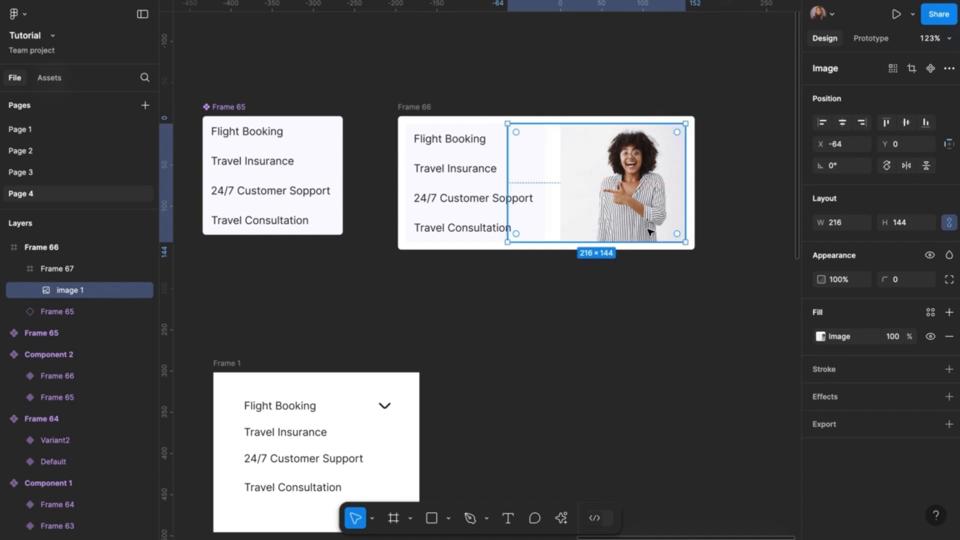
scroll(709, 210, "up", 6)
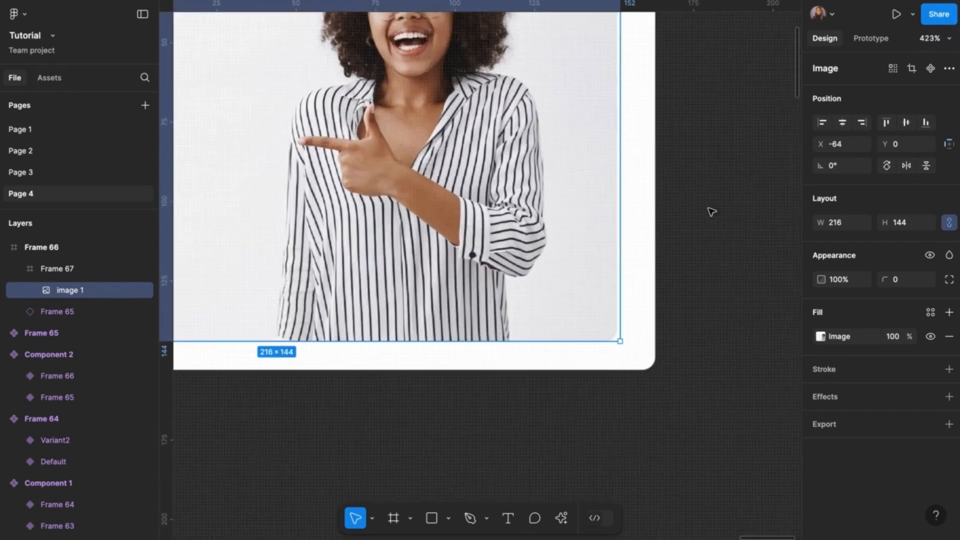
scroll(609, 239, "down", 8)
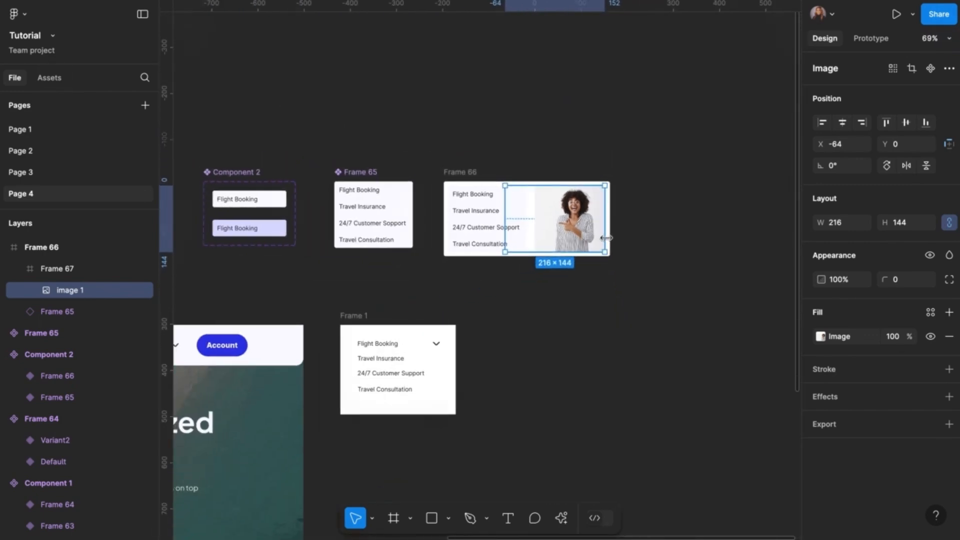
left_click(552, 306)
scroll(552, 306, "up", 3)
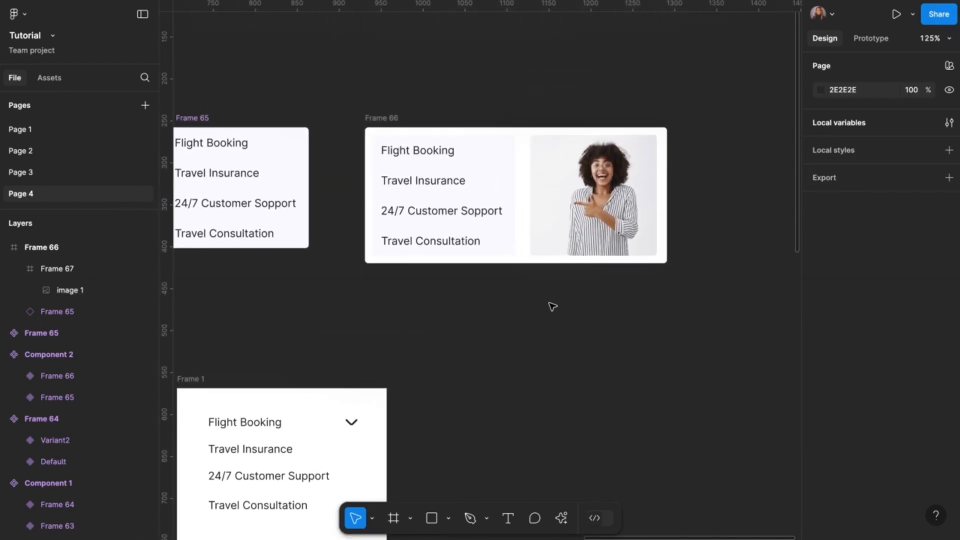
Set the horizontal spacing between the link list and the photo frame to 16.
left_click(495, 206)
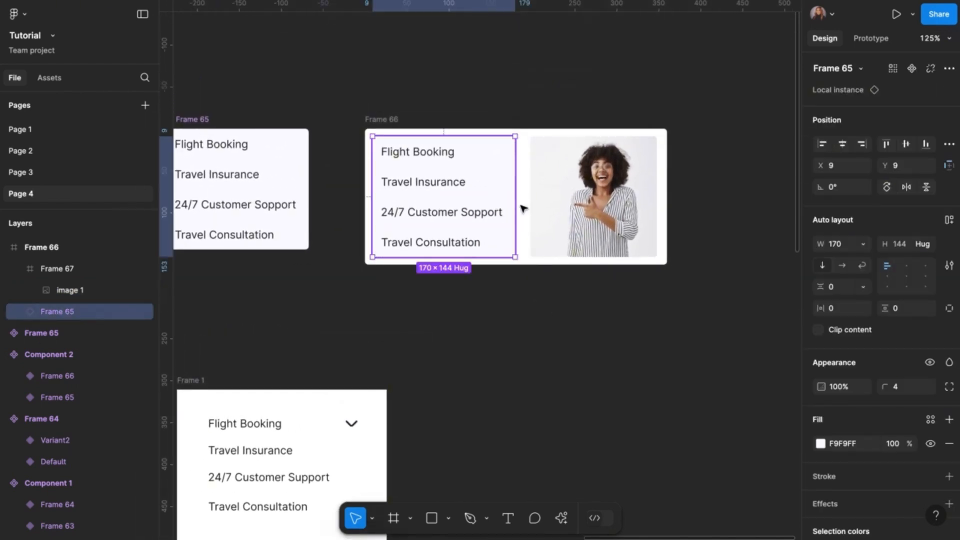
left_click(570, 211, "shift")
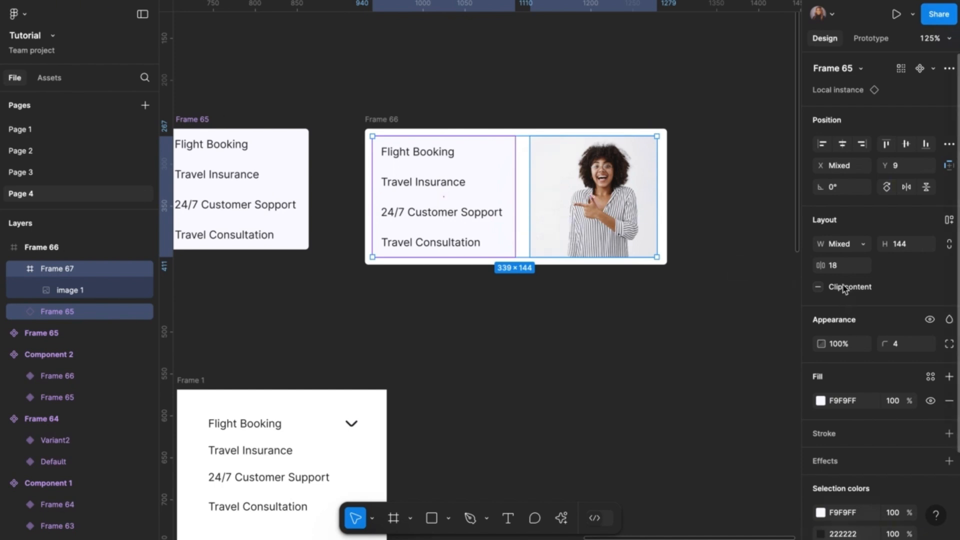
left_click(837, 268)
key("Down")
key("Down")
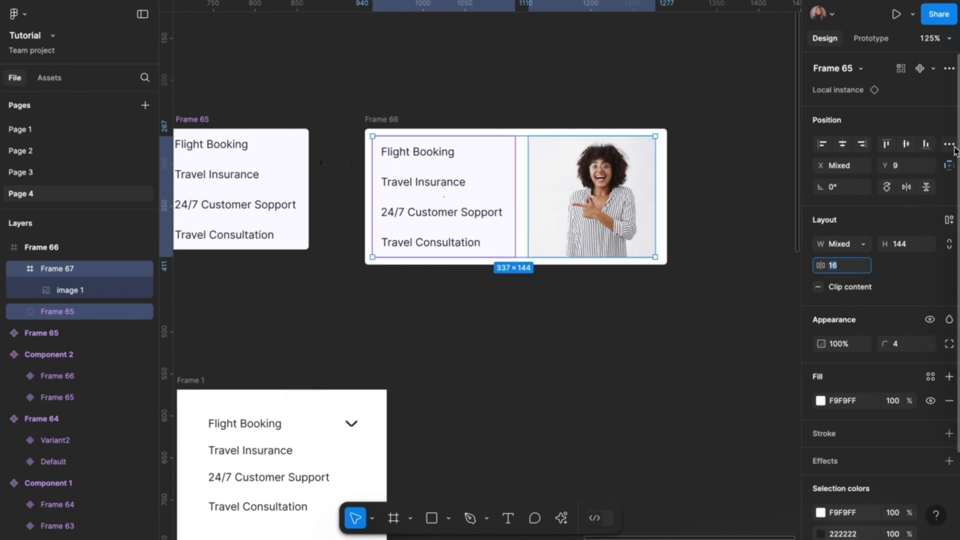
Wrap the link list and photo frame in an auto layout and centre it horizontally and vertically in the white frame.
left_click(948, 222)
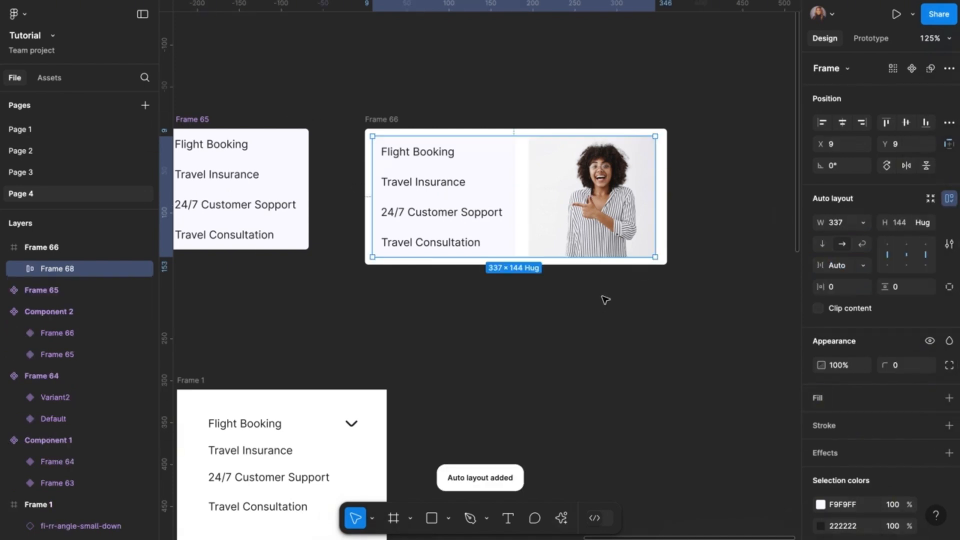
left_click(846, 123)
left_click(907, 125)
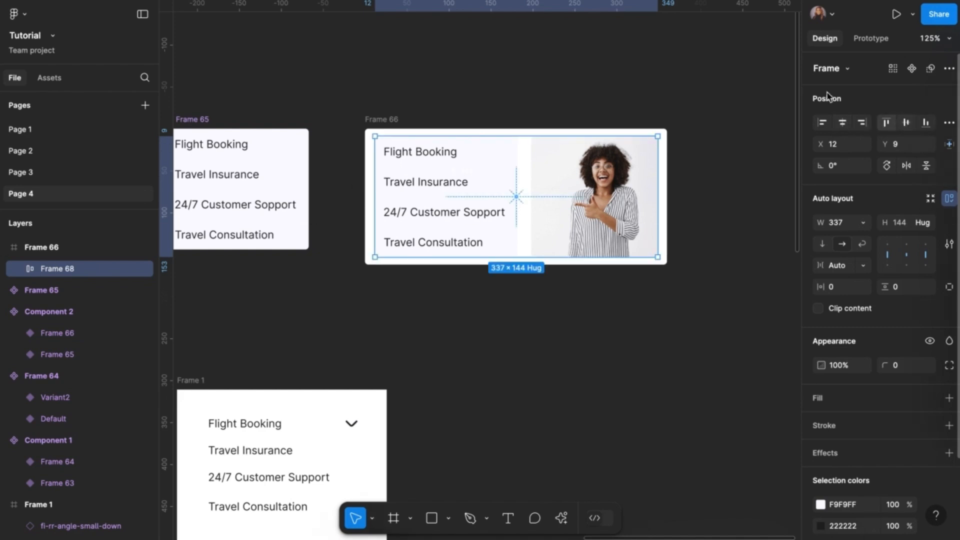
left_click(395, 120)
left_click(602, 262)
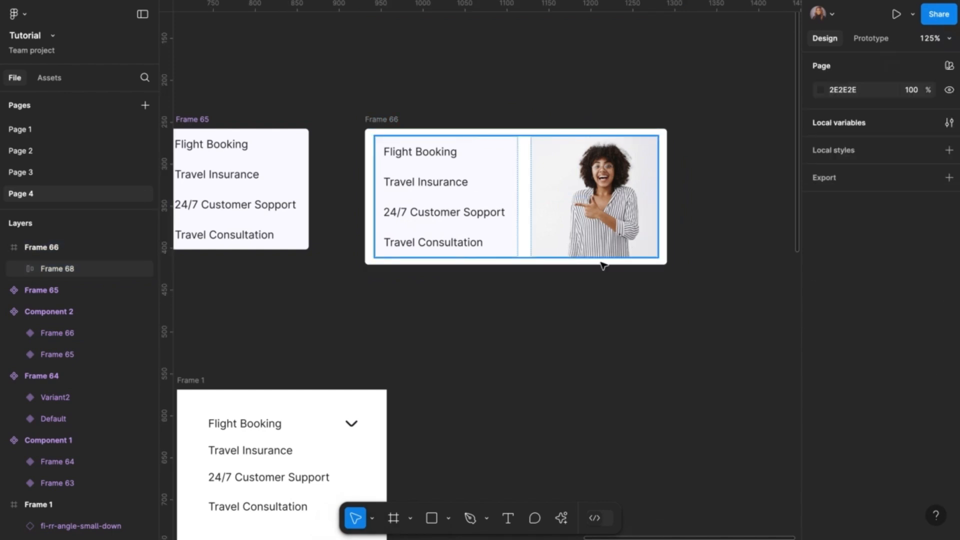
Draw a 24 × 24 triangle and rest its base on the white frame's upper edge at about X 978, Y 241.
left_click(449, 518)
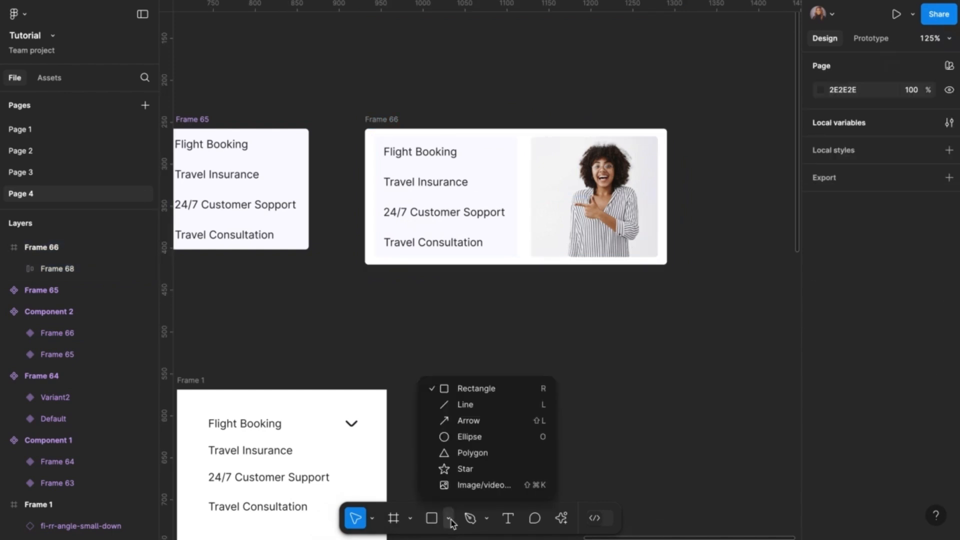
left_click(473, 453)
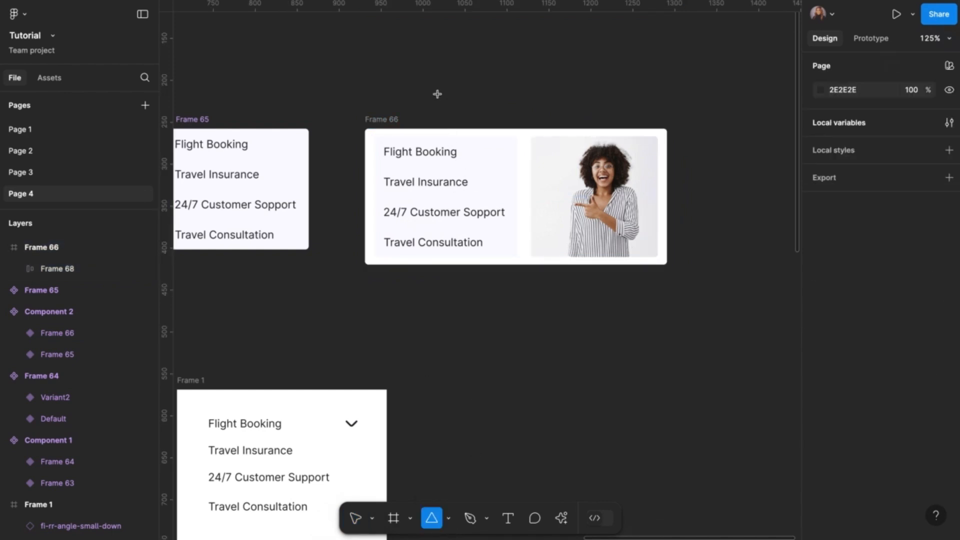
left_click_drag(437, 84, 417, 124)
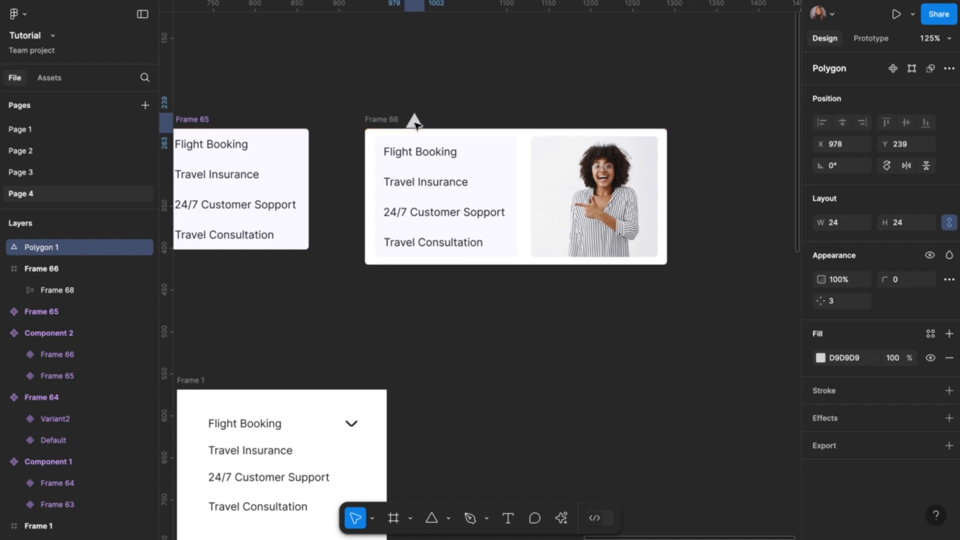
scroll(415, 123, "up", 5)
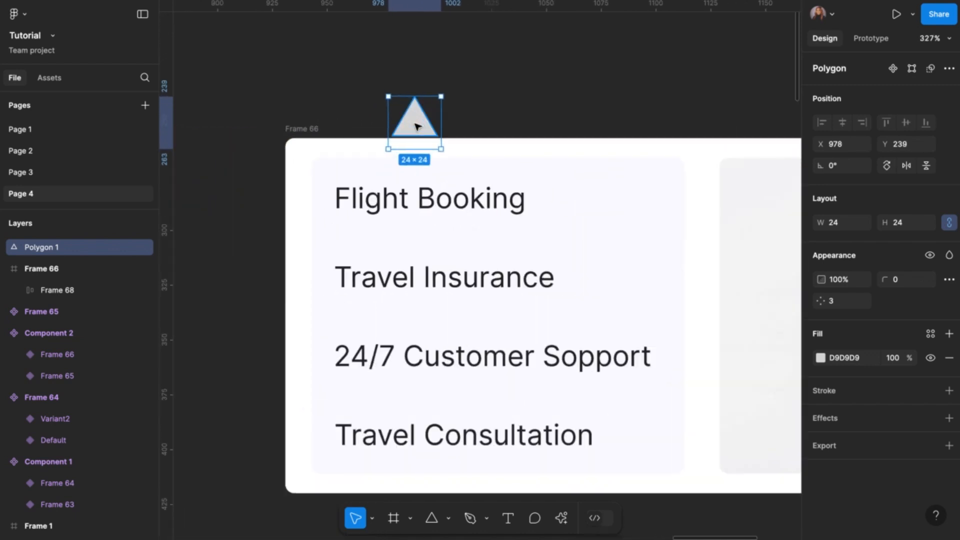
left_click_drag(418, 129, 417, 130)
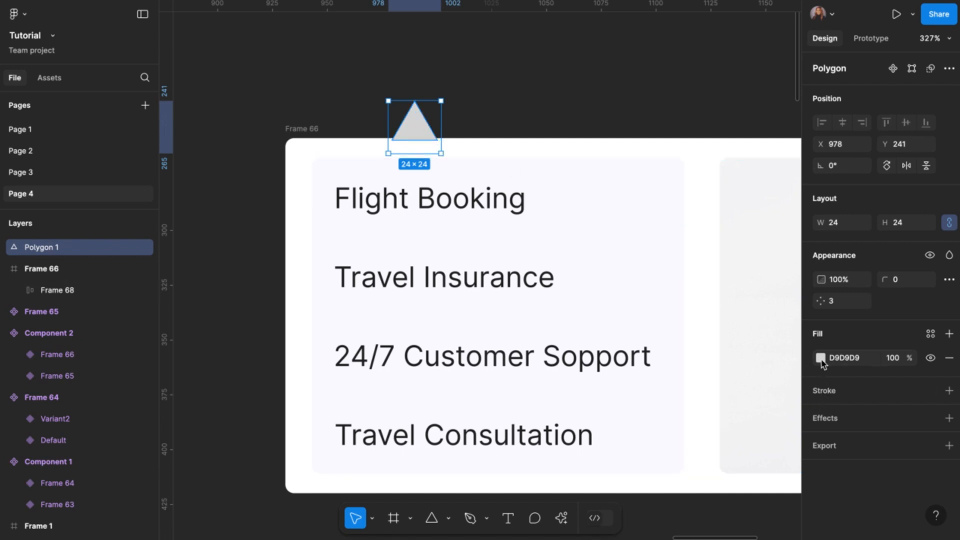
Open the triangle's fill colour and start the eyedropper to sample a new colour.
left_click(820, 357)
left_click(659, 390)
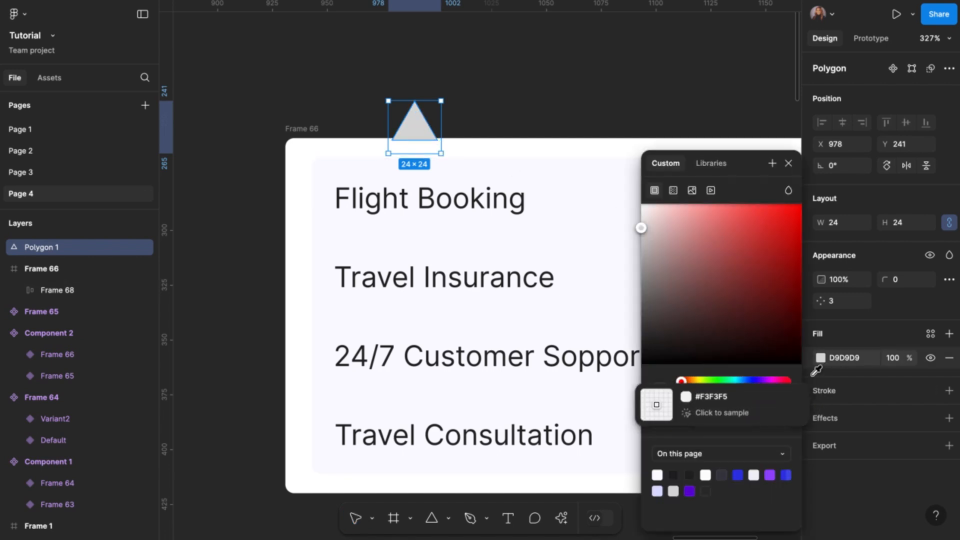
Fill the triangle with the white sampled from the menu card, and group it with Frame 66.
left_click(296, 173)
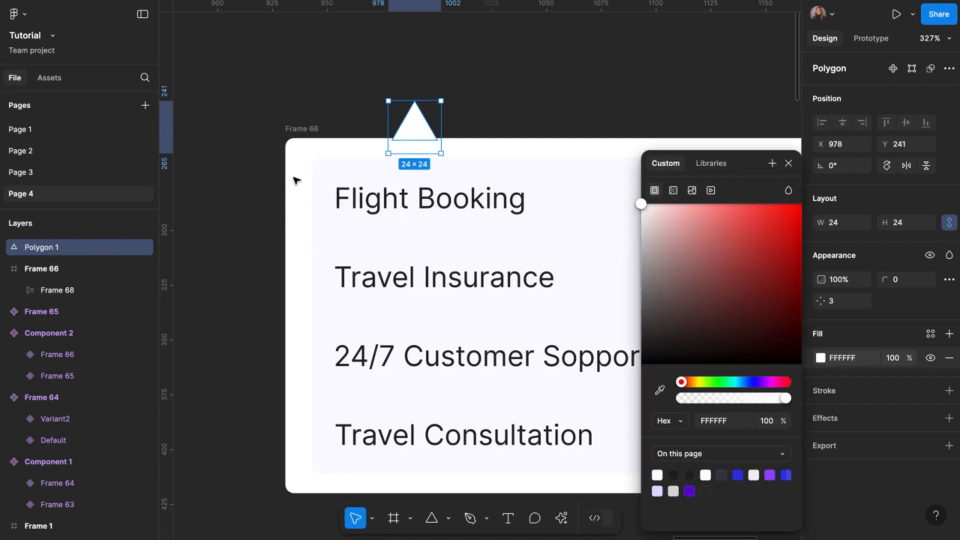
left_click(788, 163)
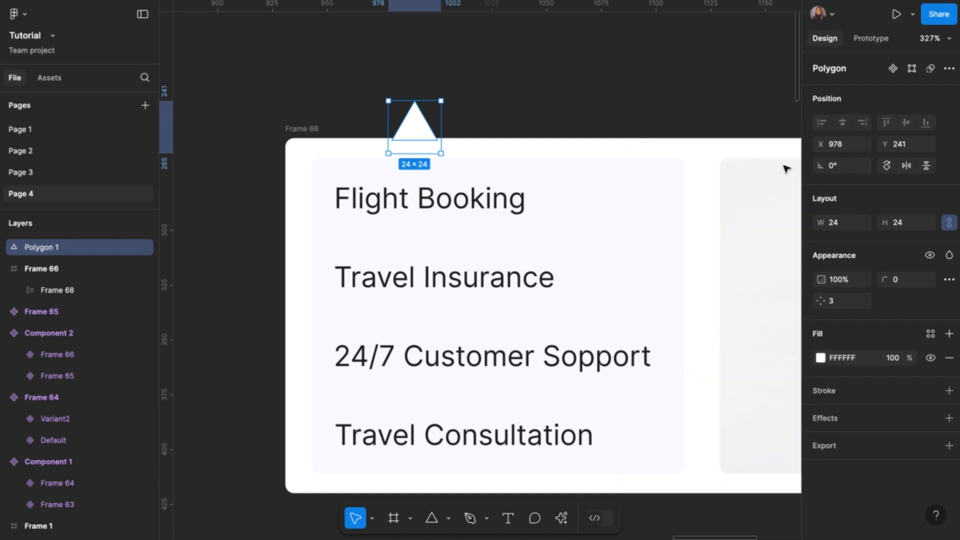
left_click(316, 130, "shift")
scroll(316, 129, "down", 6)
scroll(315, 129, "up", 2)
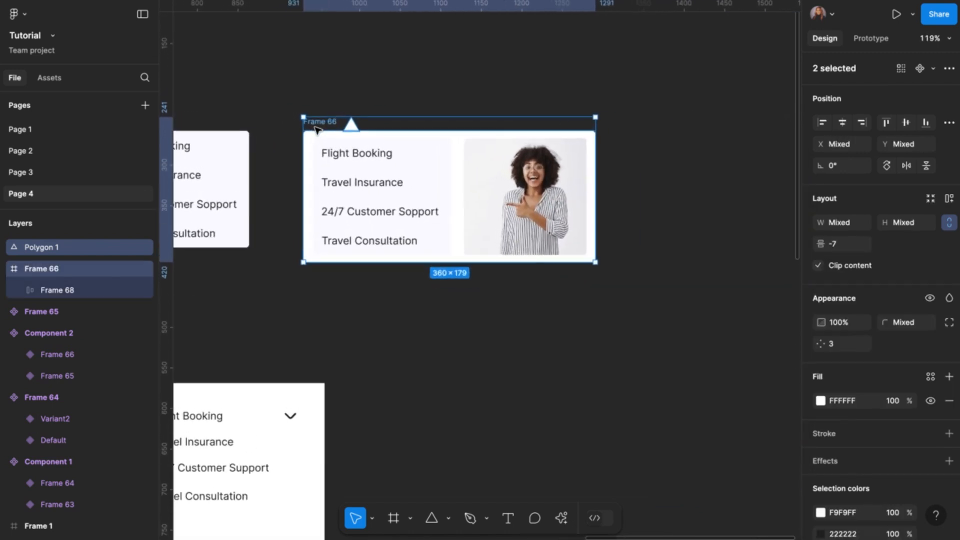
scroll(316, 130, "up", 1)
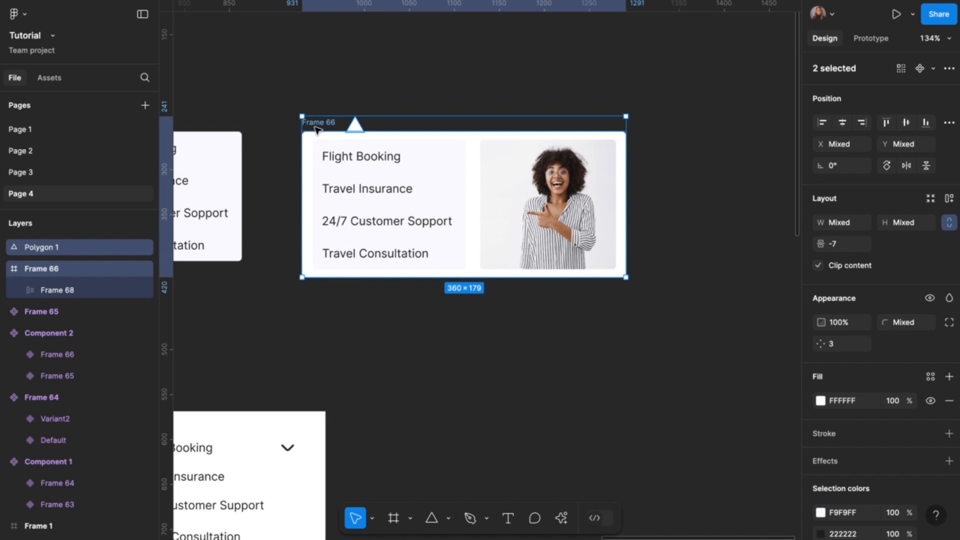
key("ctrl+g")
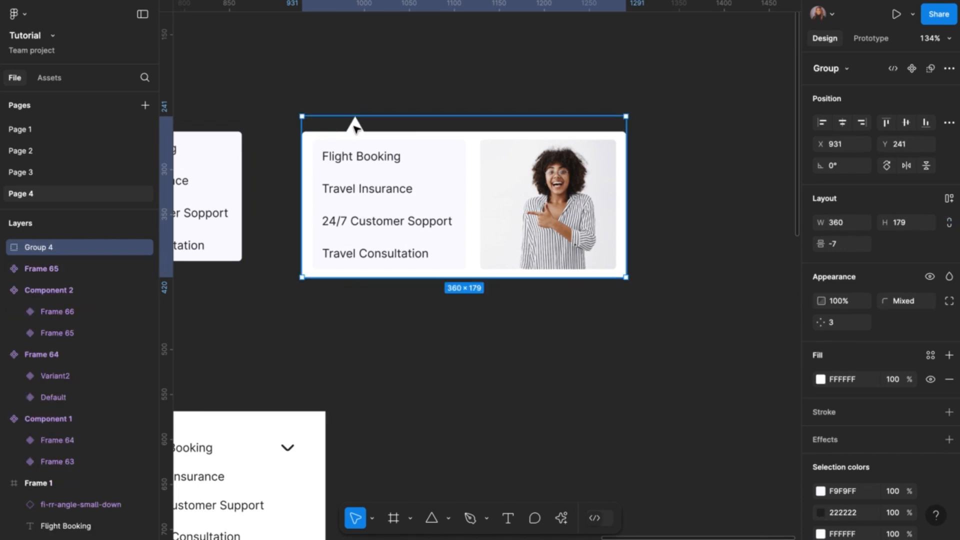
Resize the triangle inside the group to 20 × 20.
scroll(355, 128, "up", 5)
double_click(360, 127)
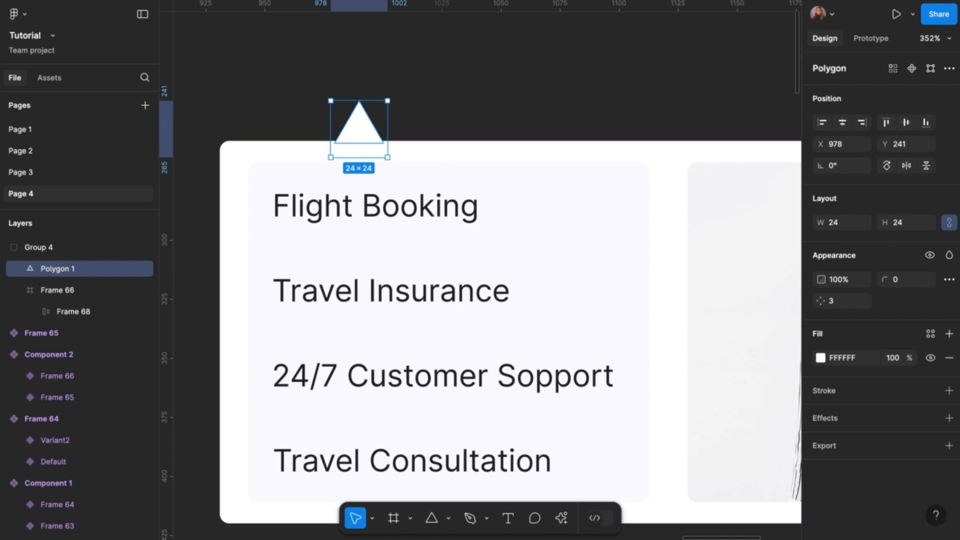
left_click(902, 227)
key("Down")
key("Down")
key("Down")
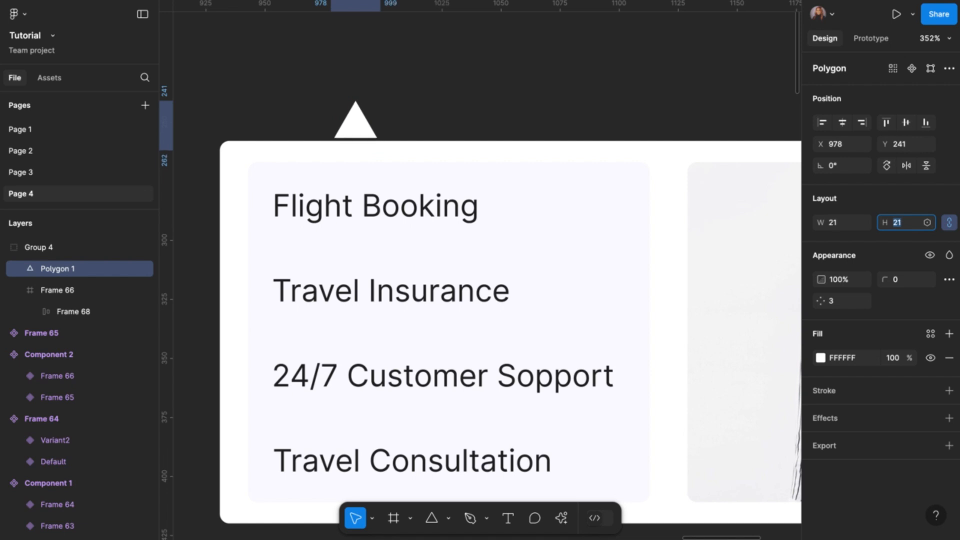
key("Down")
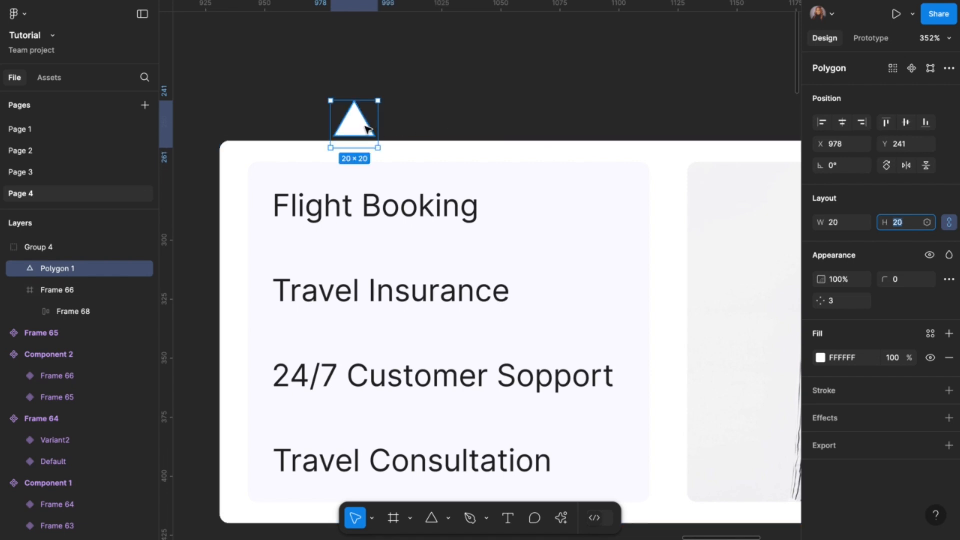
Nudge the triangle down to Y 247 so its base overlaps the card's upper edge.
left_click(367, 130)
key("Down")
key("Down")
key("Down")
key("Down")
key("Down")
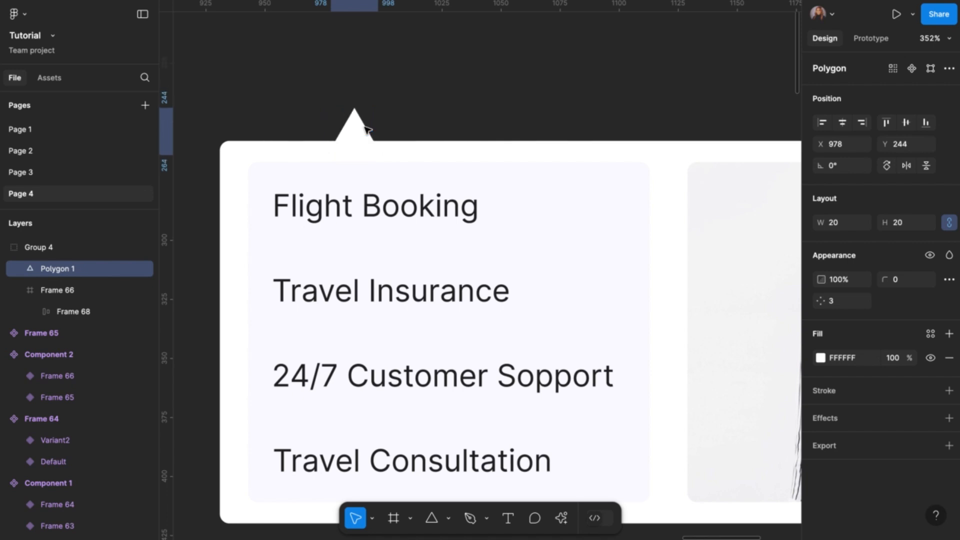
key("Down")
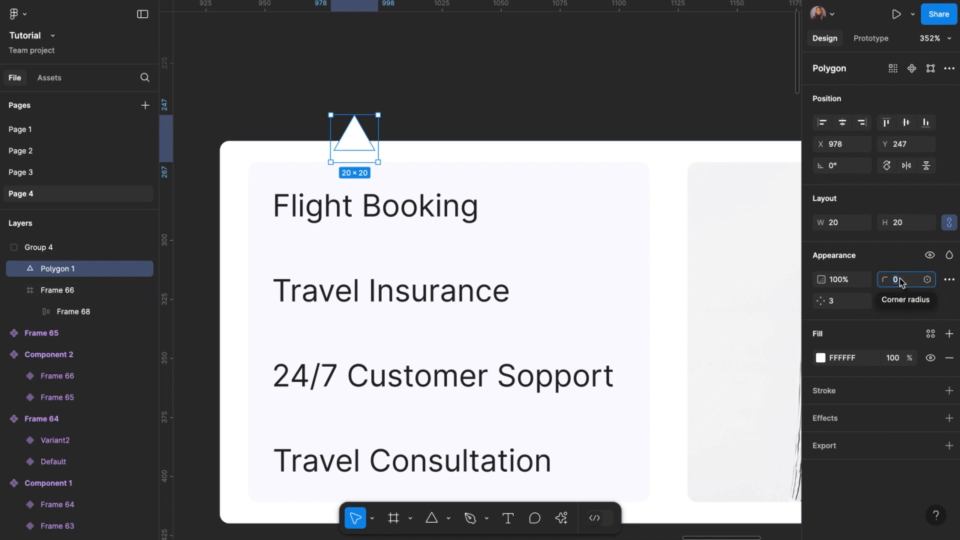
Round the triangle's corners with a radius of 1 and deselect it.
key("Up")
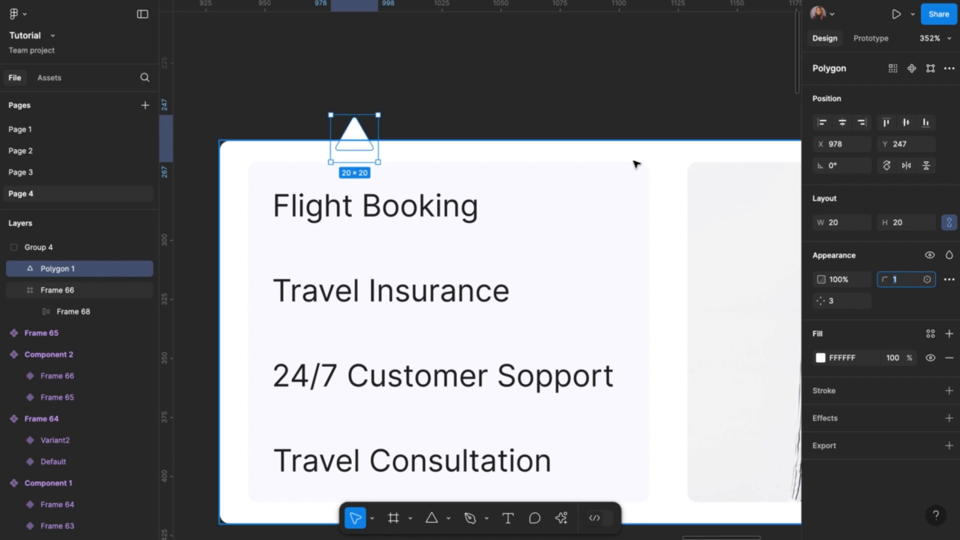
scroll(406, 128, "down", 5)
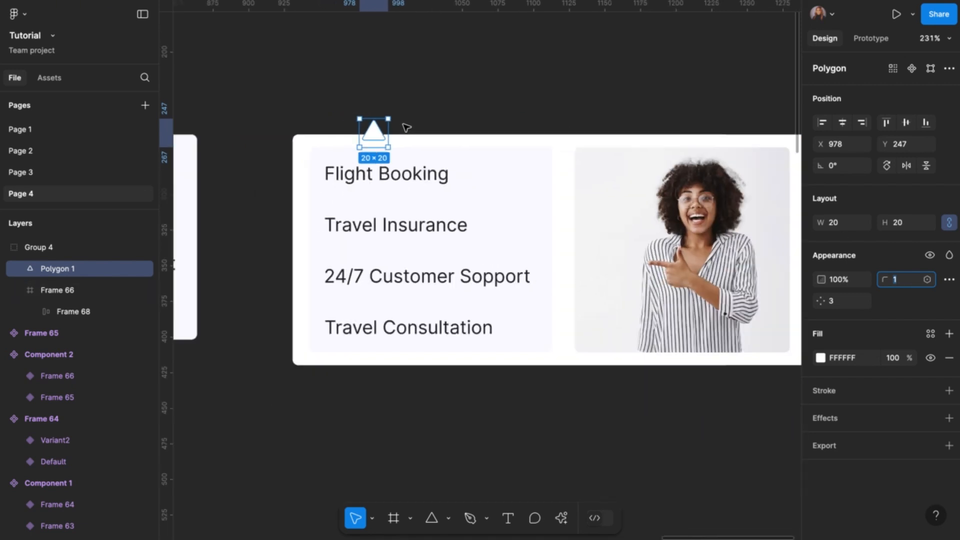
left_click(407, 126)
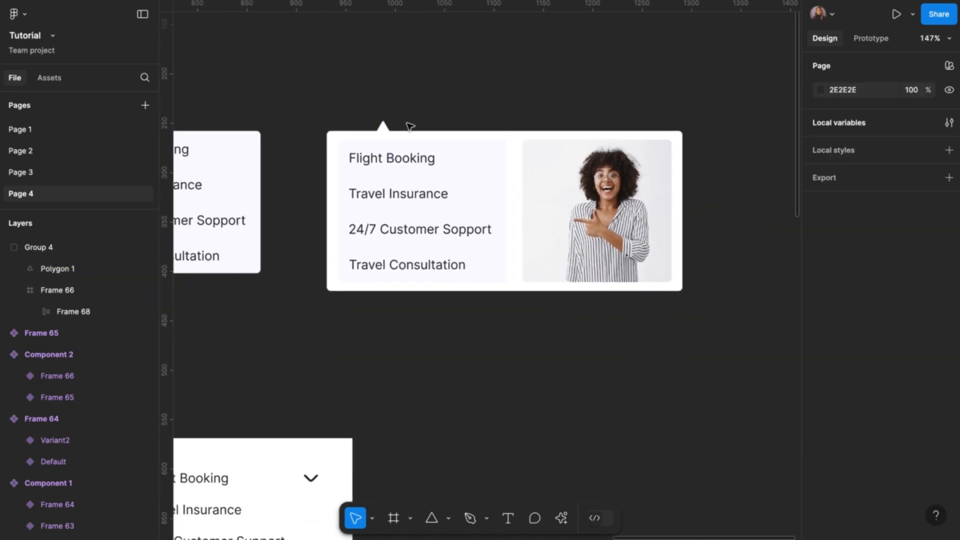
Convert the group of triangle and menu card into a frame with Frame selection.
left_click(360, 142)
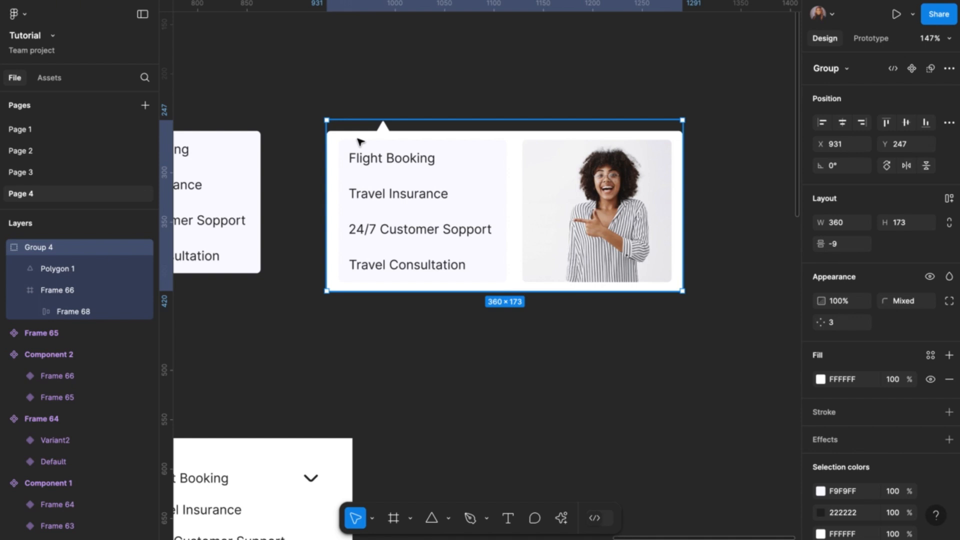
right_click(360, 142)
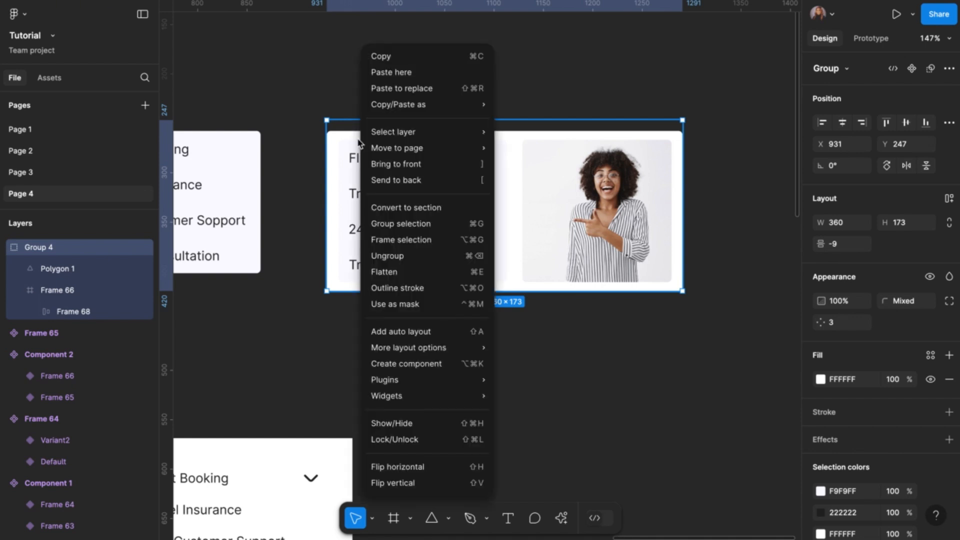
left_click(397, 241)
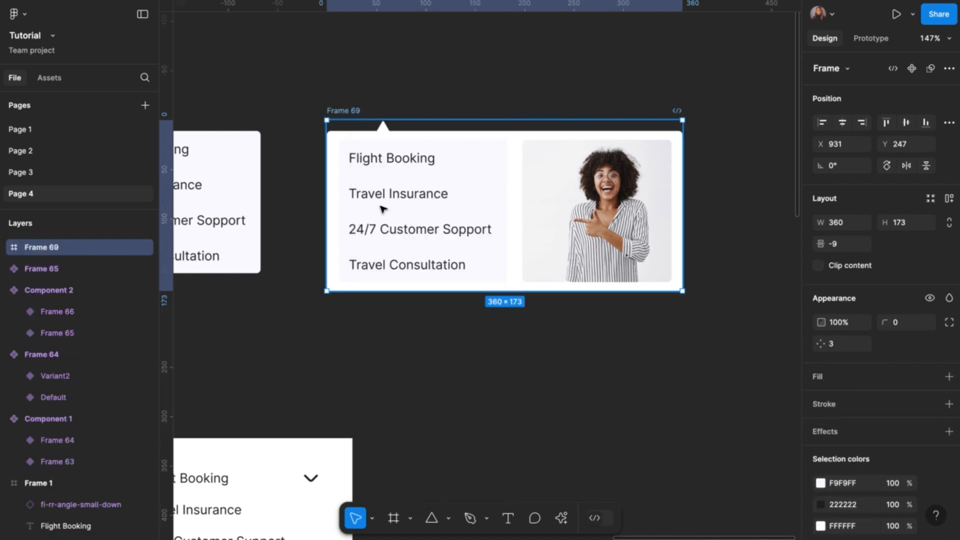
Select the nested Services instance in the hero section's navigation bar.
scroll(380, 143, "down", 5)
scroll(381, 144, "up", 2)
scroll(380, 143, "left", 3)
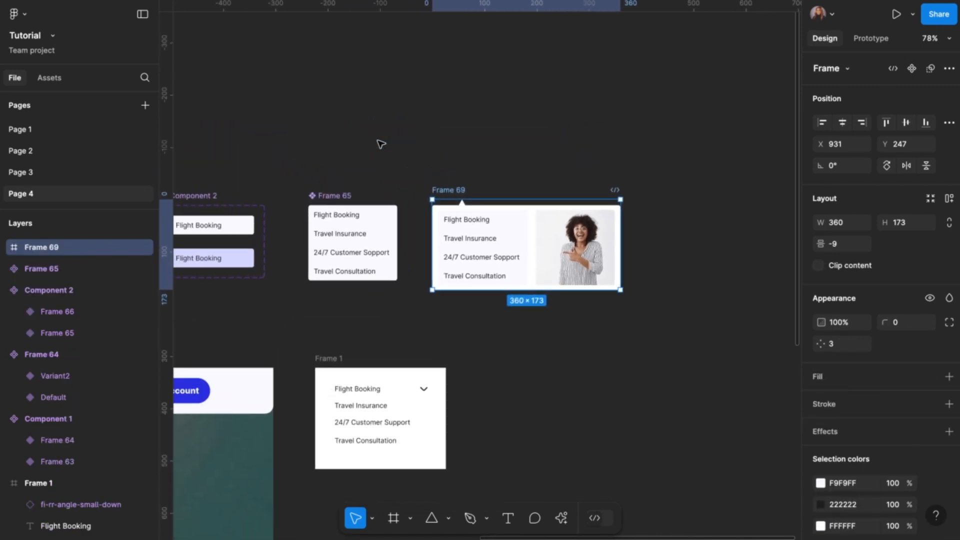
scroll(431, 268, "down", 4)
scroll(431, 269, "left", 4)
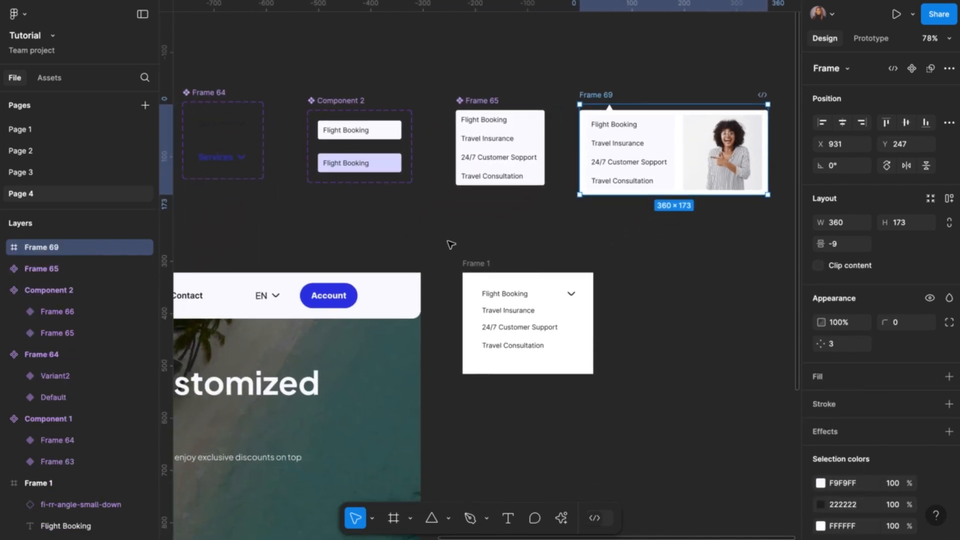
scroll(450, 246, "left", 4)
scroll(498, 191, "left", 4)
scroll(498, 192, "up", 1)
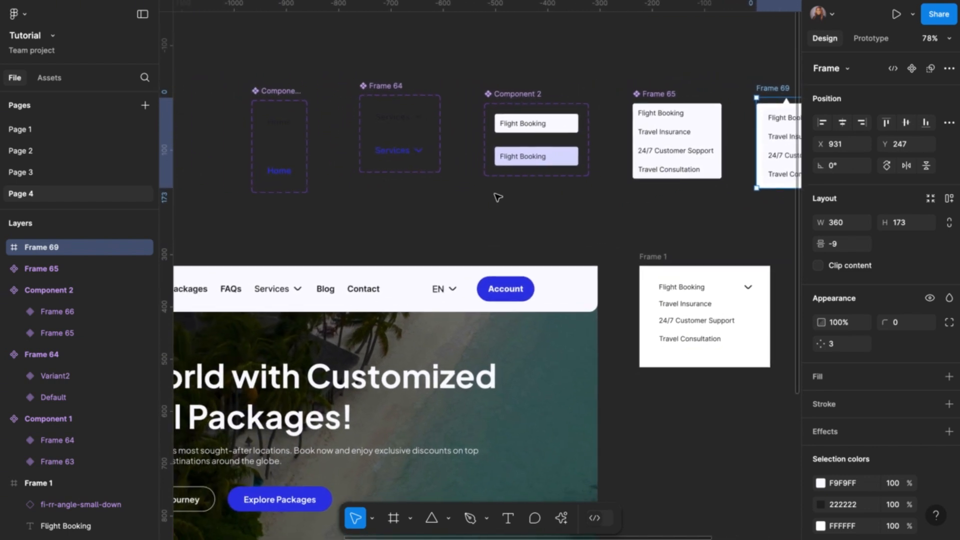
left_click(289, 297)
left_click(289, 296)
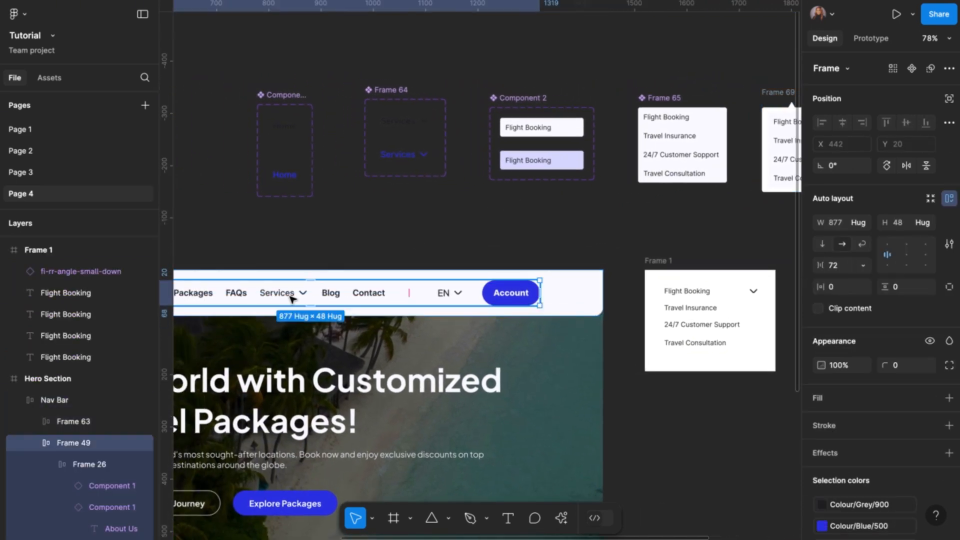
left_click(291, 298)
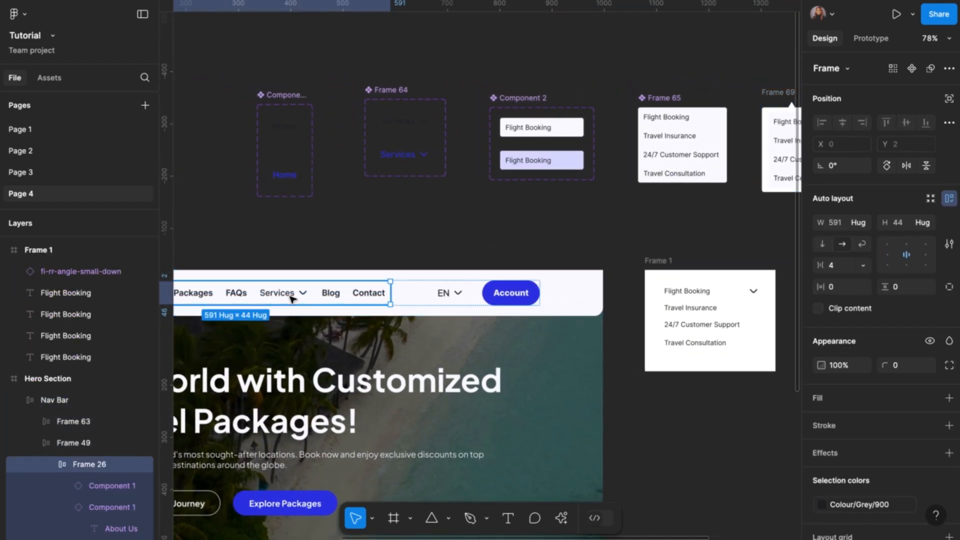
left_click(291, 299)
Examine the row of menu components and the framed drop-down card above the hero section.
scroll(325, 265, "right", 2)
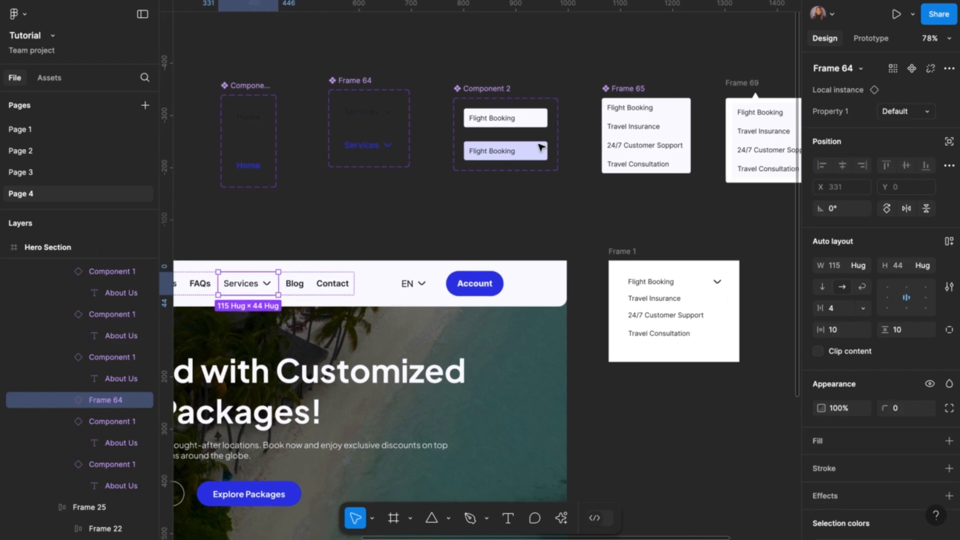
scroll(531, 137, "right", 3)
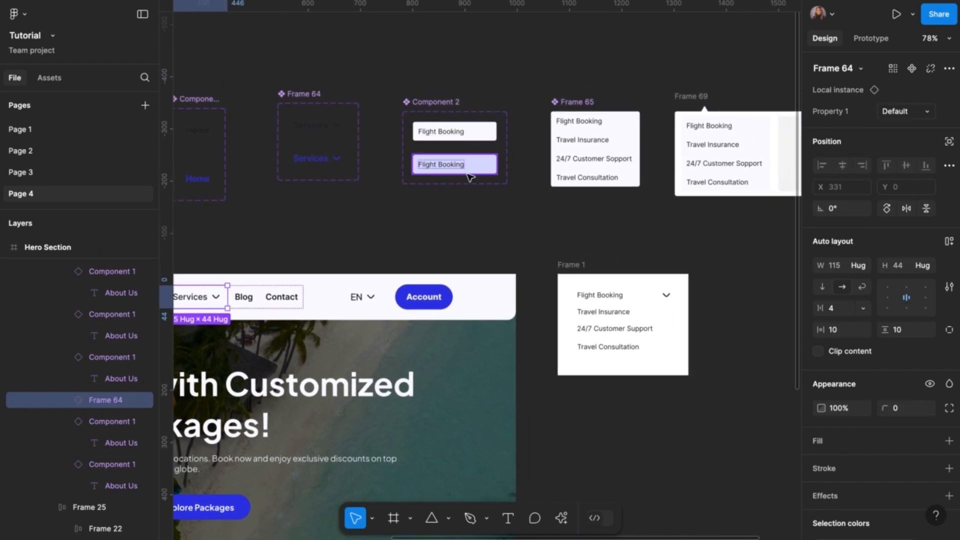
scroll(522, 160, "right", 3)
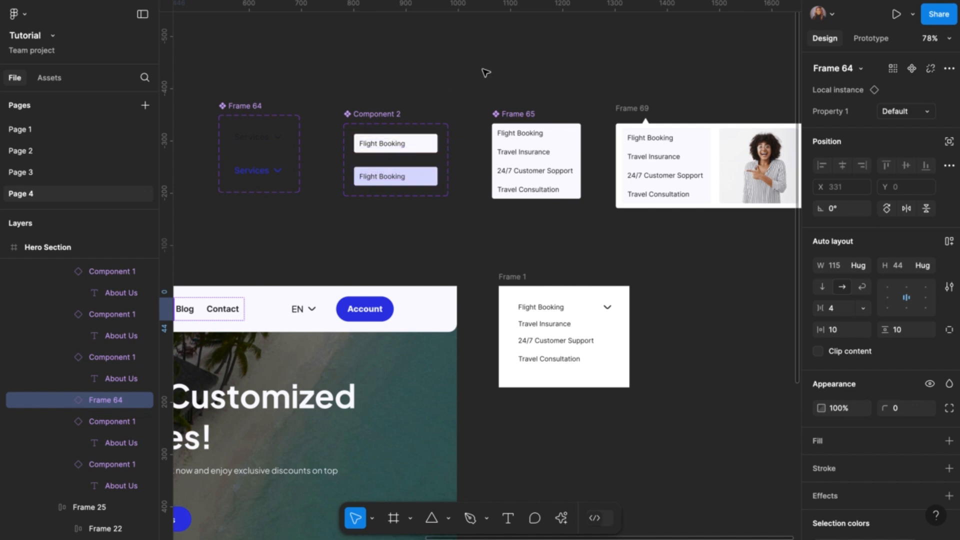
scroll(421, 177, "up", 5)
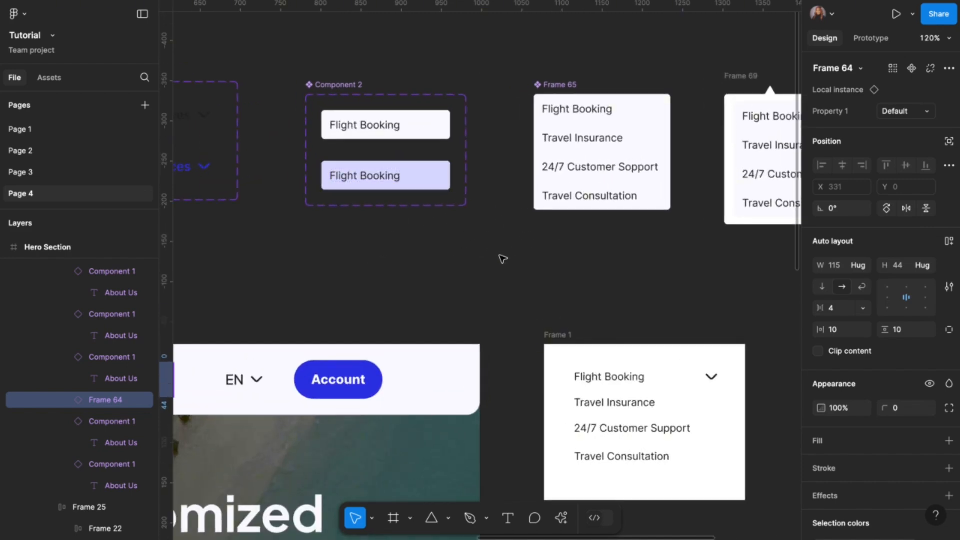
scroll(503, 258, "right", 2)
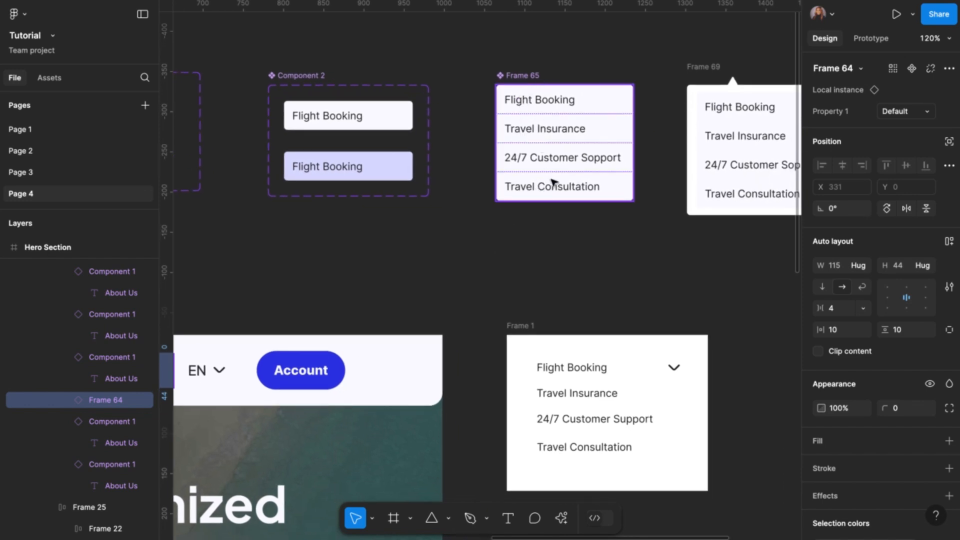
scroll(552, 181, "right", 4)
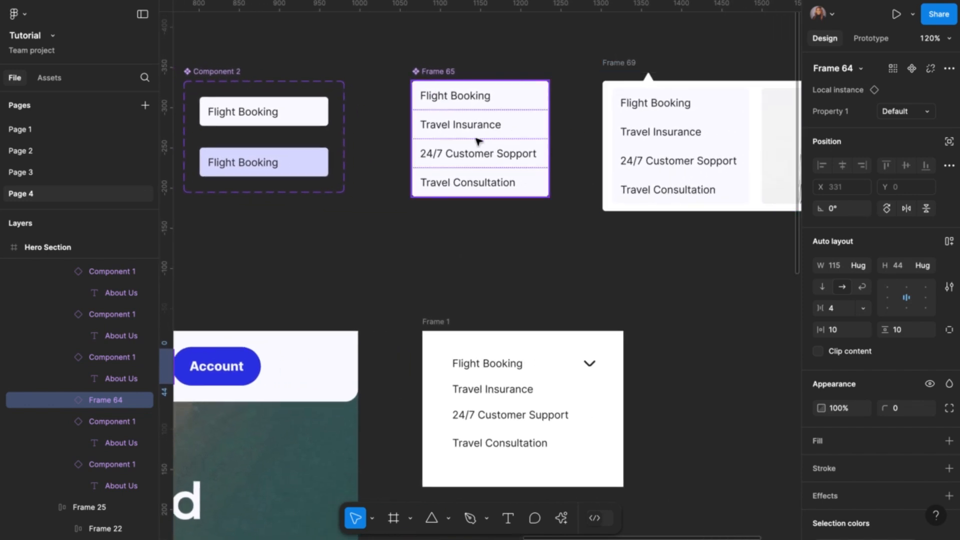
scroll(523, 153, "down", 5)
scroll(523, 153, "down", 2)
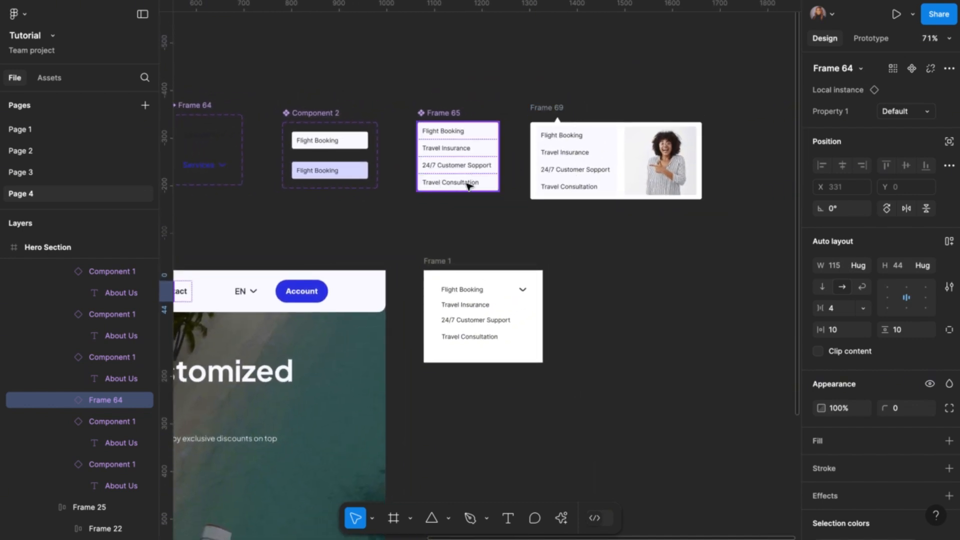
scroll(468, 186, "left", 5)
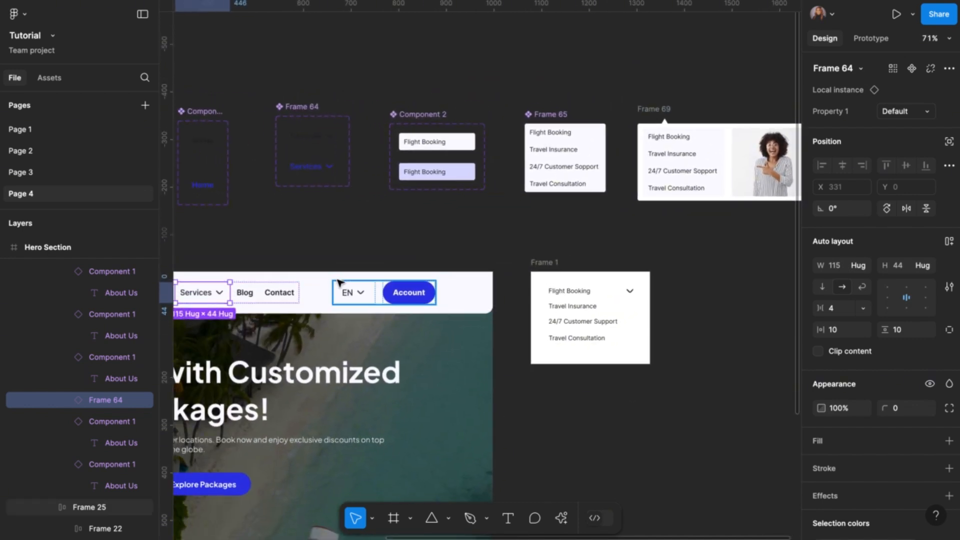
Display the prototype interactions of the Services instance in the navigation bar.
left_click(880, 44)
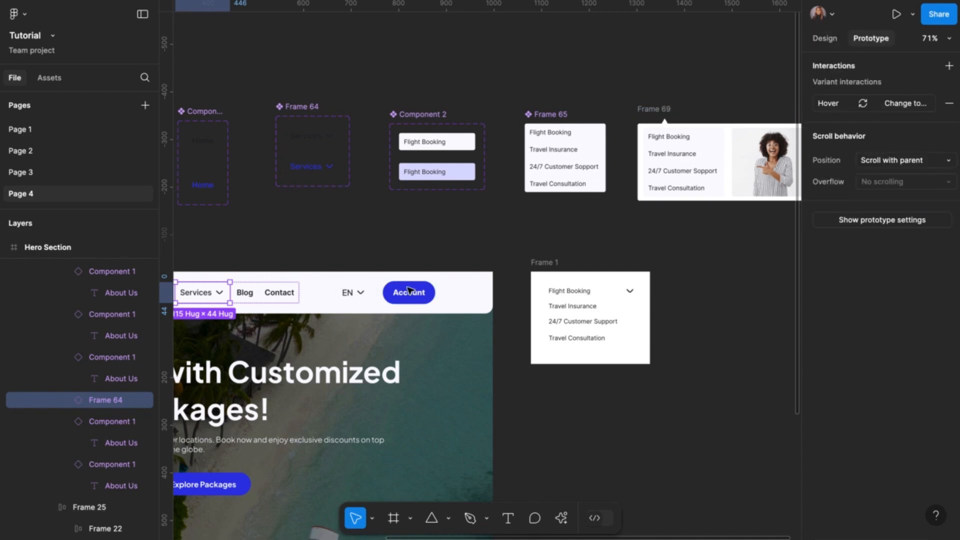
scroll(411, 291, "left", 3)
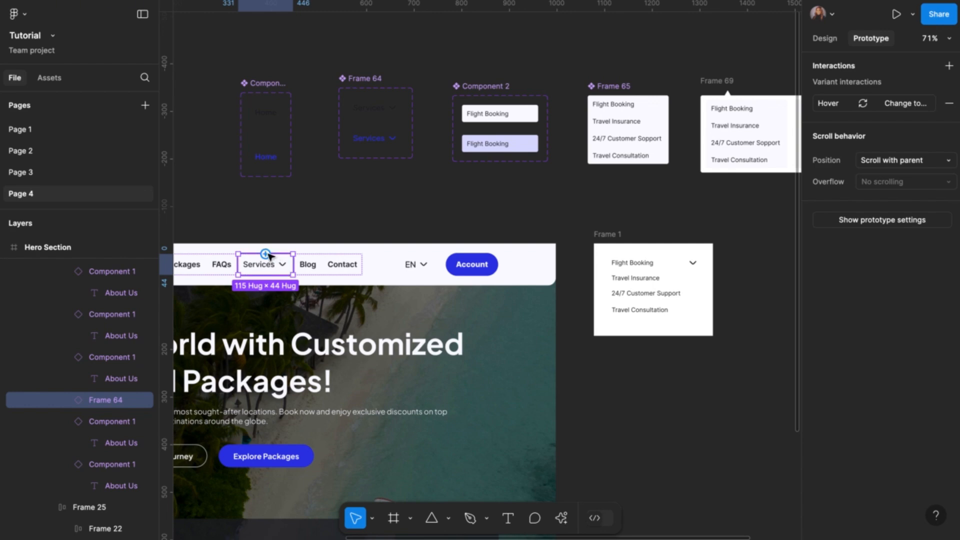
Place Frame 69 beside the hero section near the navigation bar, moving Frame 1 farther away to make room.
left_click_drag(268, 257, 565, 331)
left_click(586, 231)
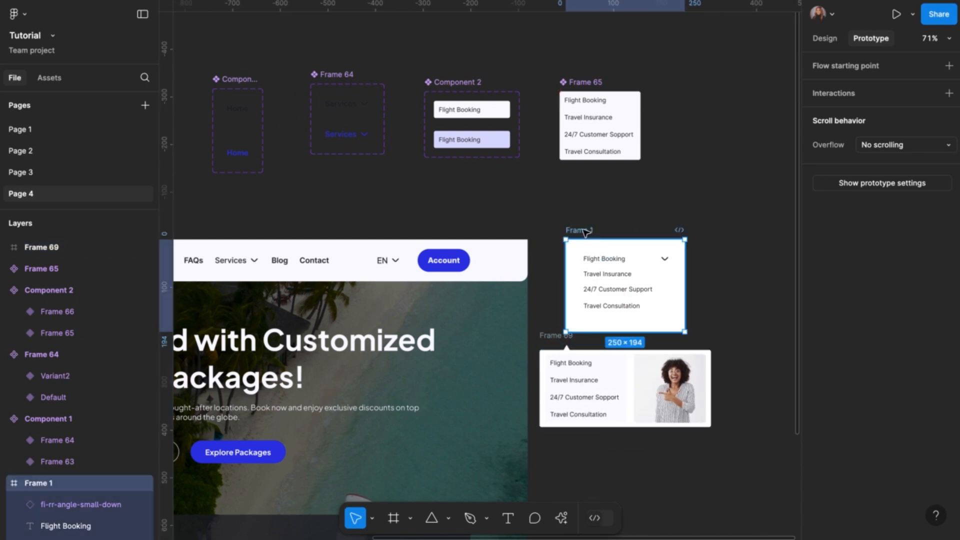
left_click_drag(586, 232, 788, 209)
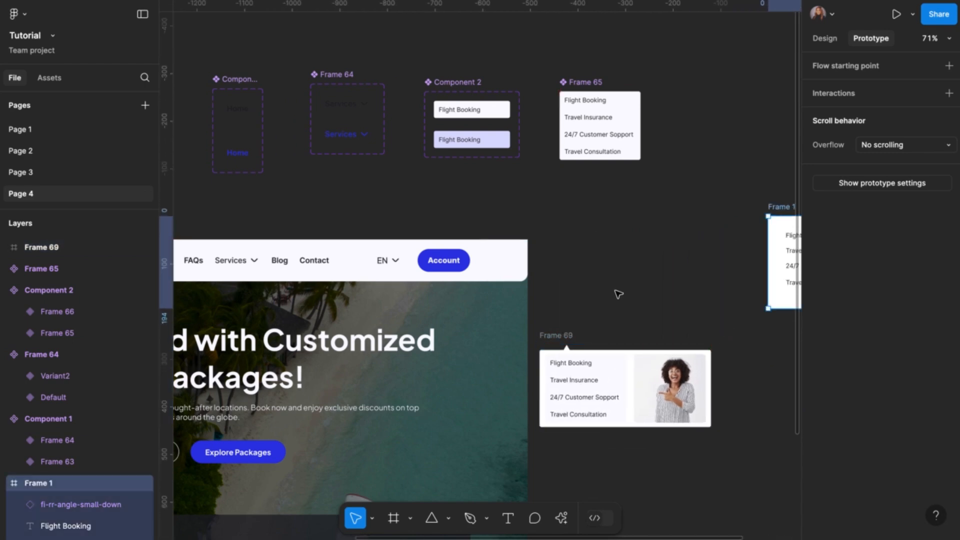
left_click_drag(565, 341, 582, 212)
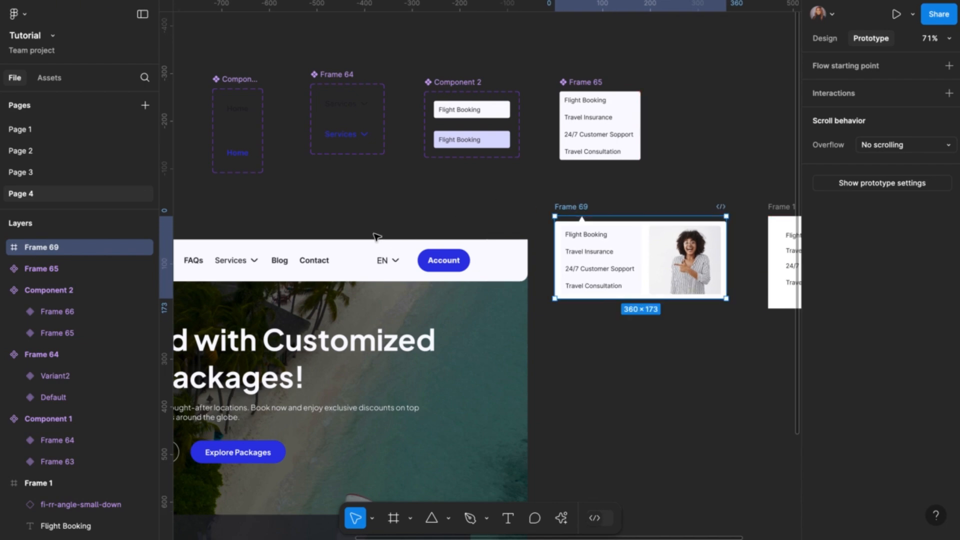
Link the navigation bar's Services instance to Frame 69 with an On click interaction that opens it as an overlay.
left_click(253, 262)
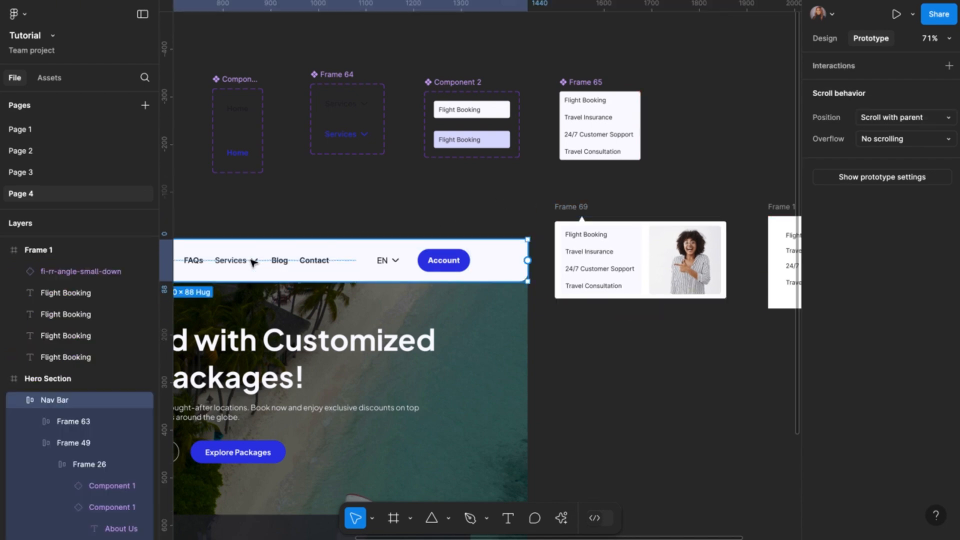
left_click(254, 262)
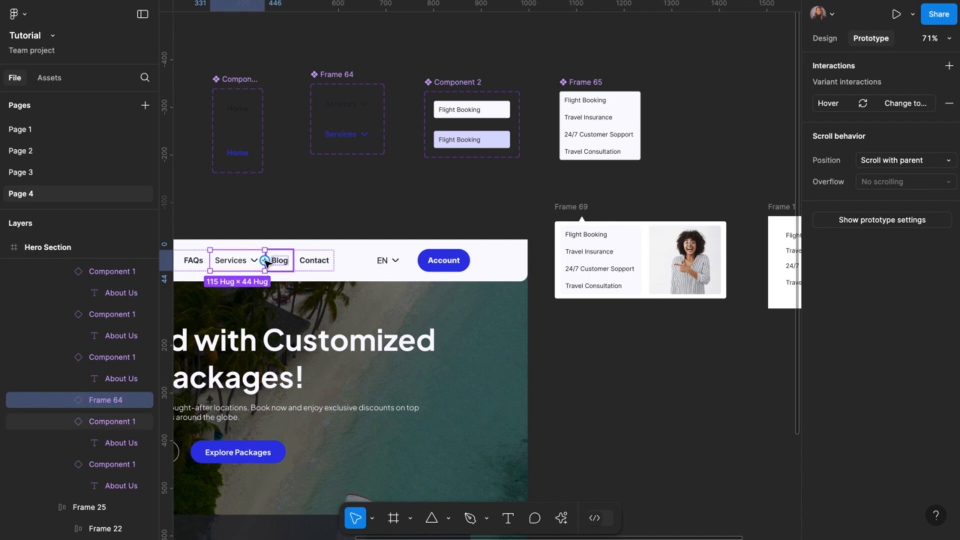
left_click_drag(264, 260, 596, 260)
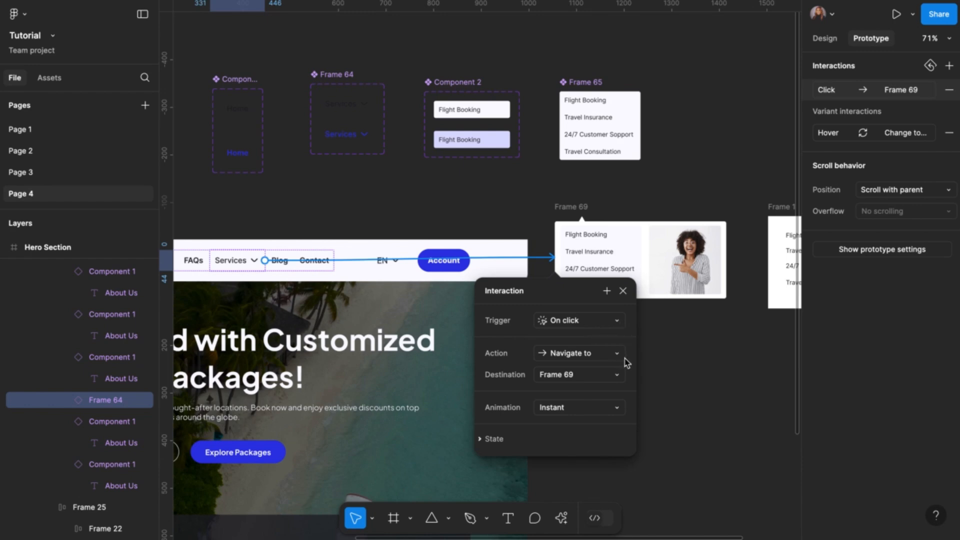
left_click(618, 354)
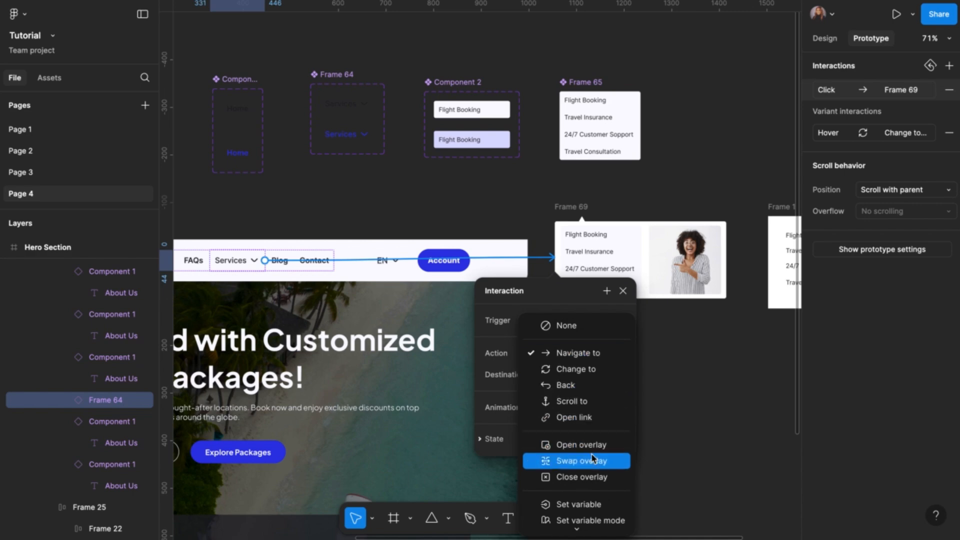
left_click(581, 444)
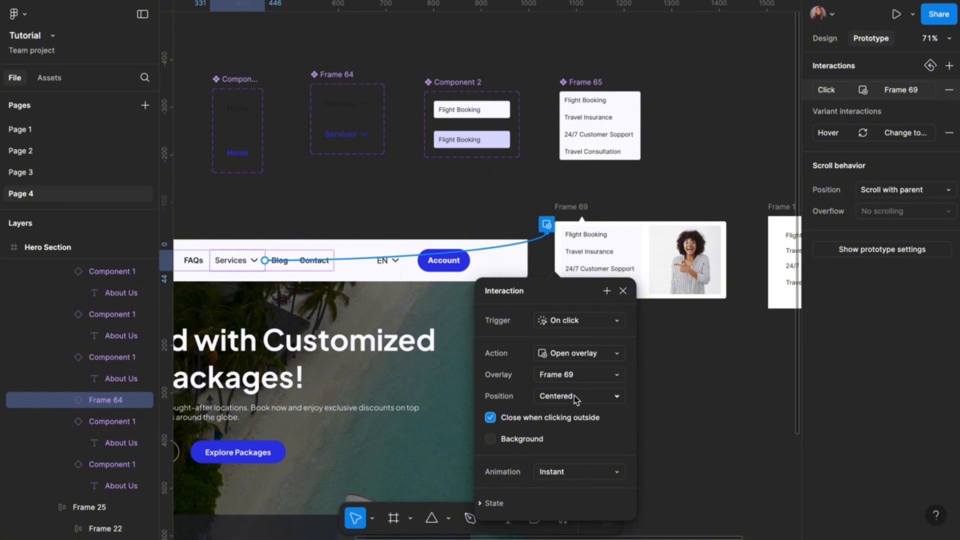
Set the overlay's position to Manual and place Frame 69 directly beneath the Services item.
left_click(620, 396)
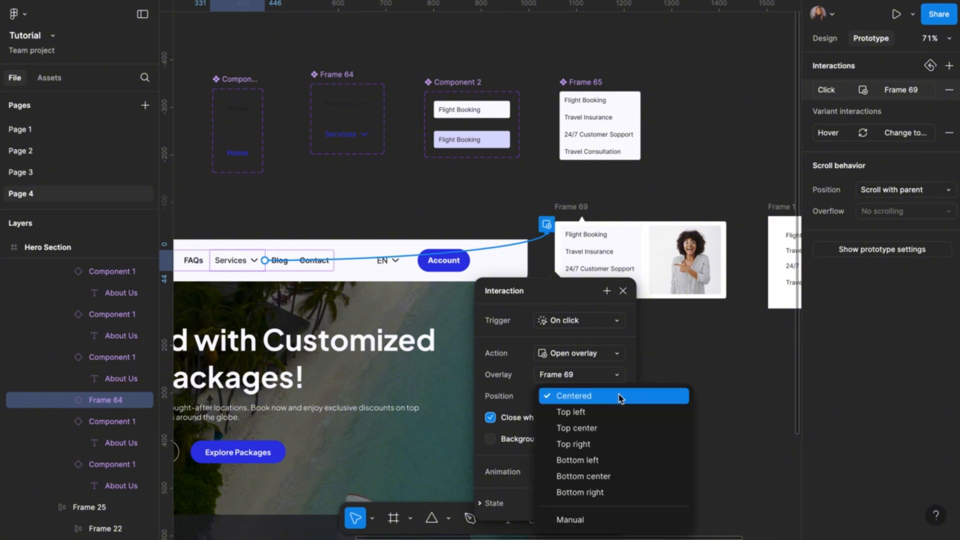
left_click(581, 520)
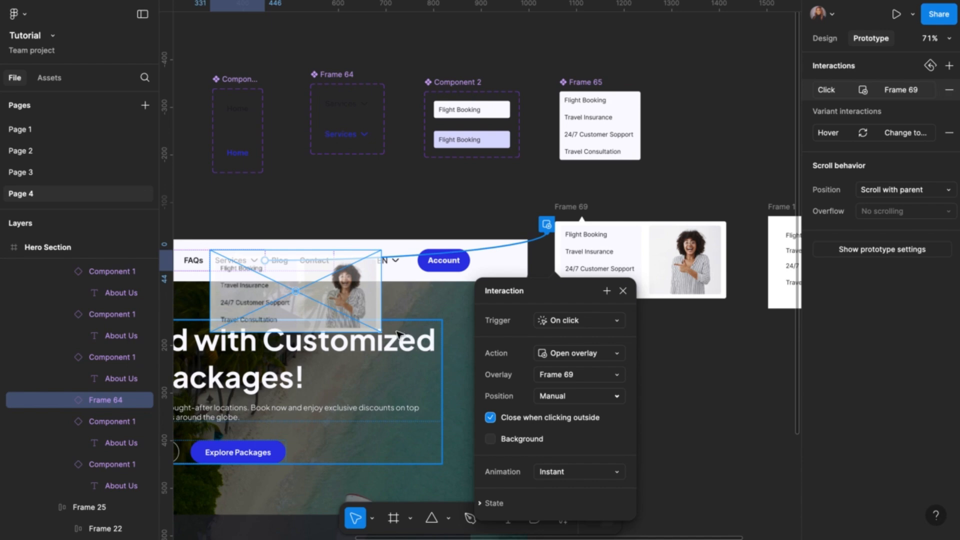
scroll(398, 334, "down", 4)
scroll(398, 333, "left", 4)
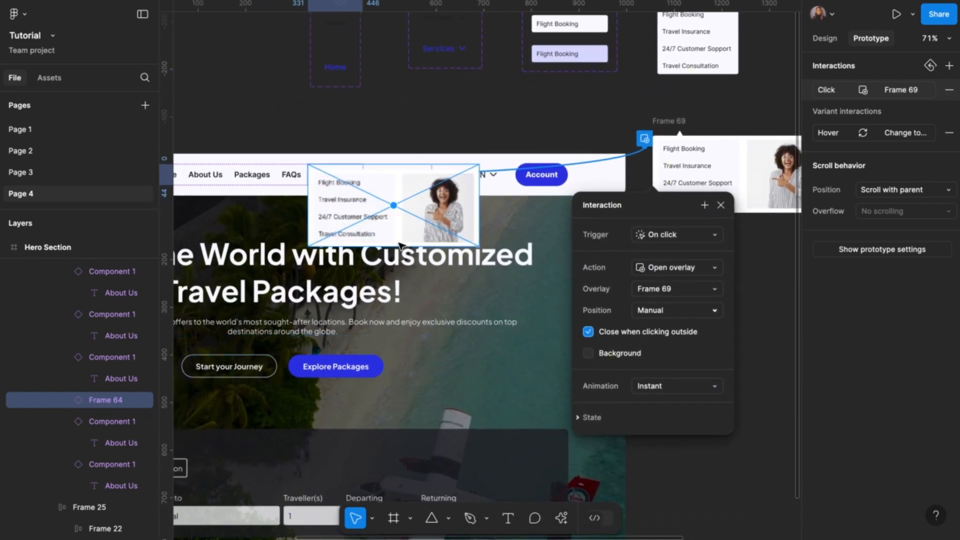
scroll(400, 245, "up", 2)
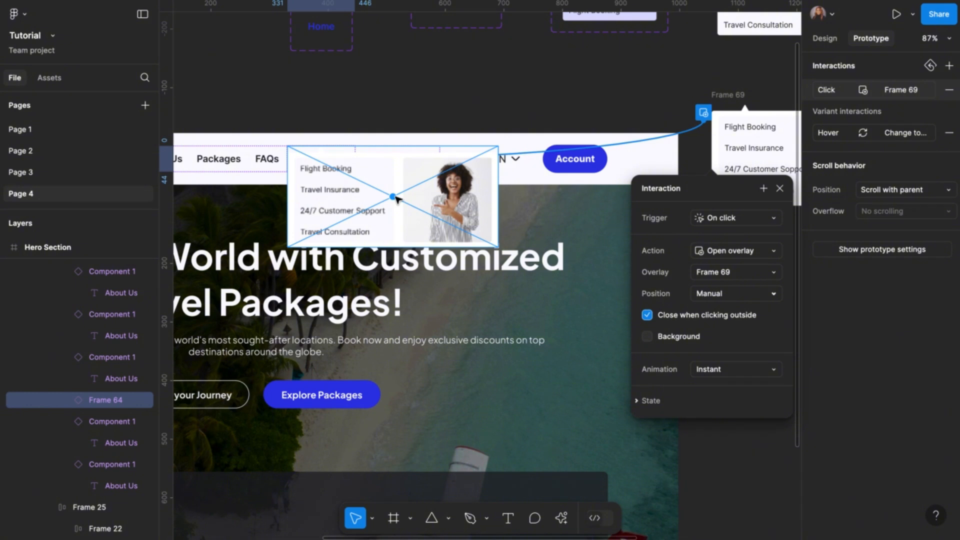
left_click_drag(395, 198, 398, 222)
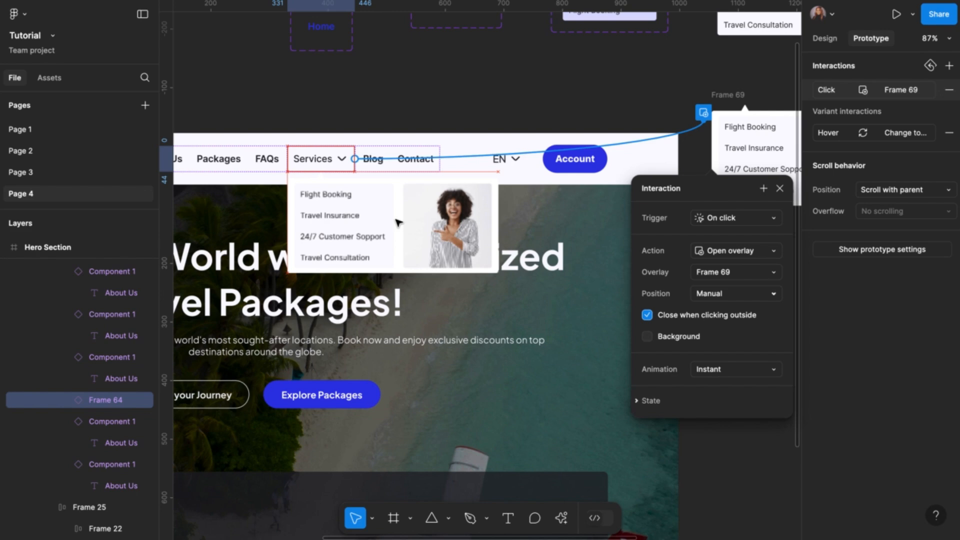
scroll(398, 223, "left", 3)
scroll(399, 222, "up", 1)
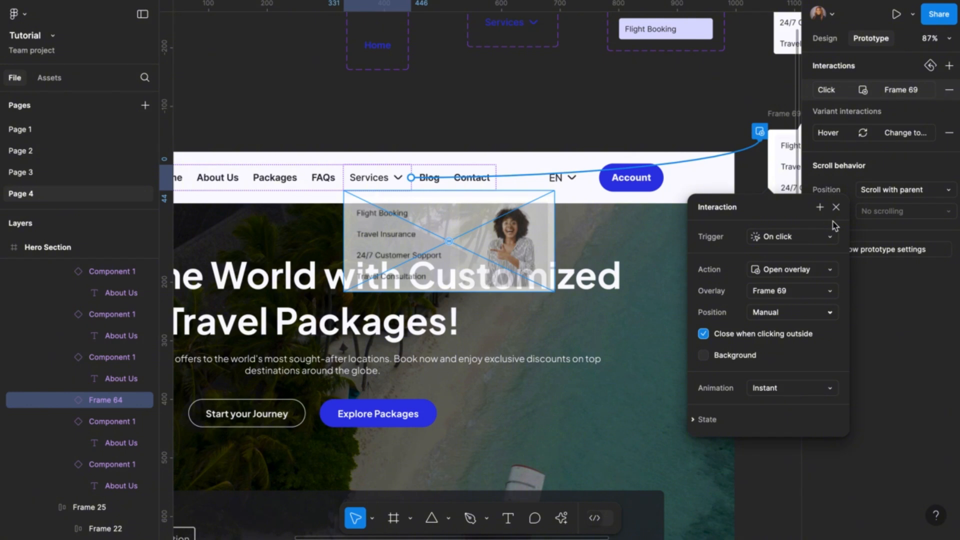
Keep the overlay's animation at Instant and close the interaction settings.
left_click(830, 390)
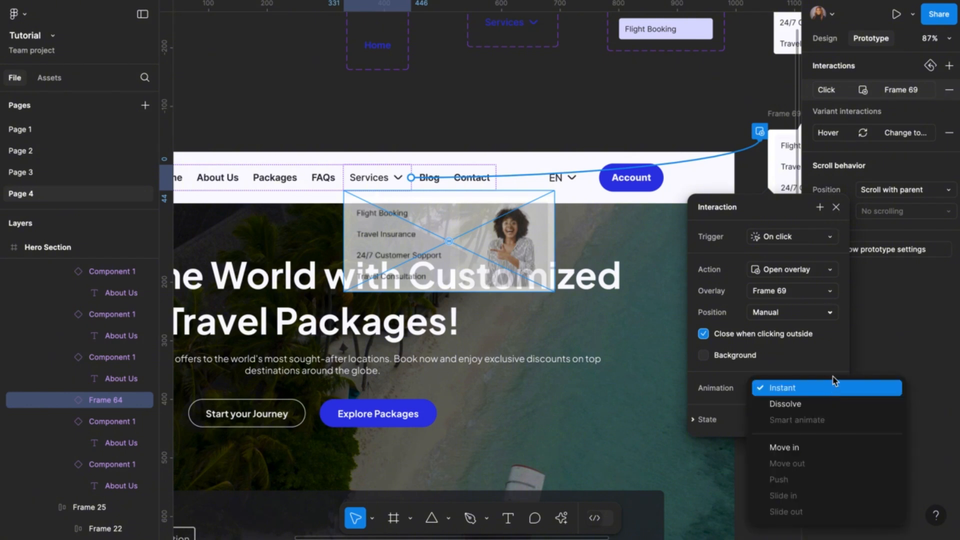
left_click(820, 391)
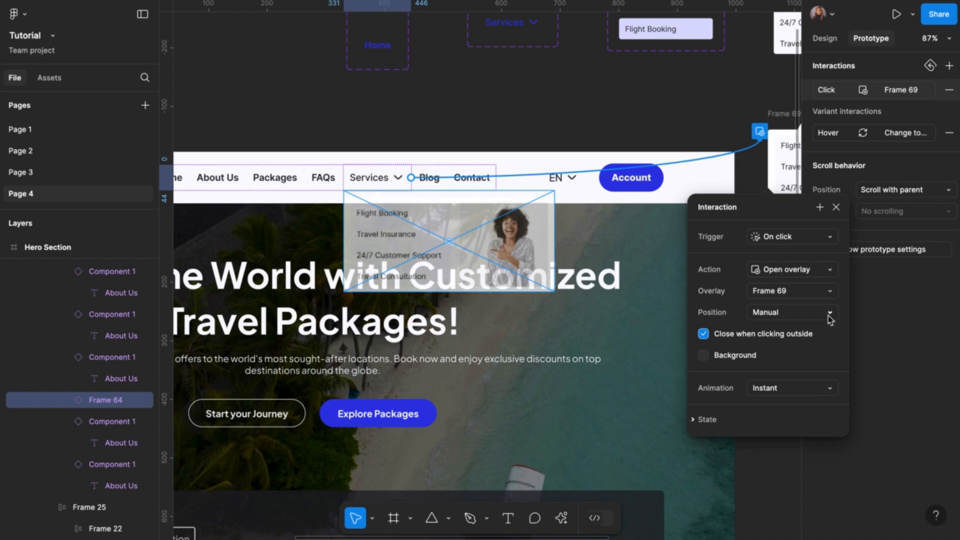
left_click(836, 208)
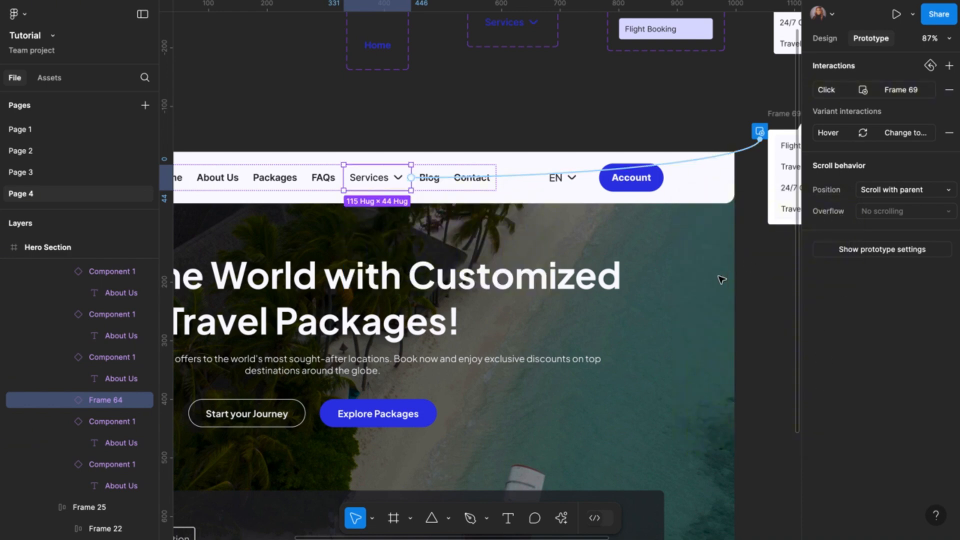
Preview the Hero Section prototype, test opening and dismissing the Services drop-down and its item hover states, and close the preview.
scroll(721, 278, "down", 5)
scroll(721, 278, "down", 2)
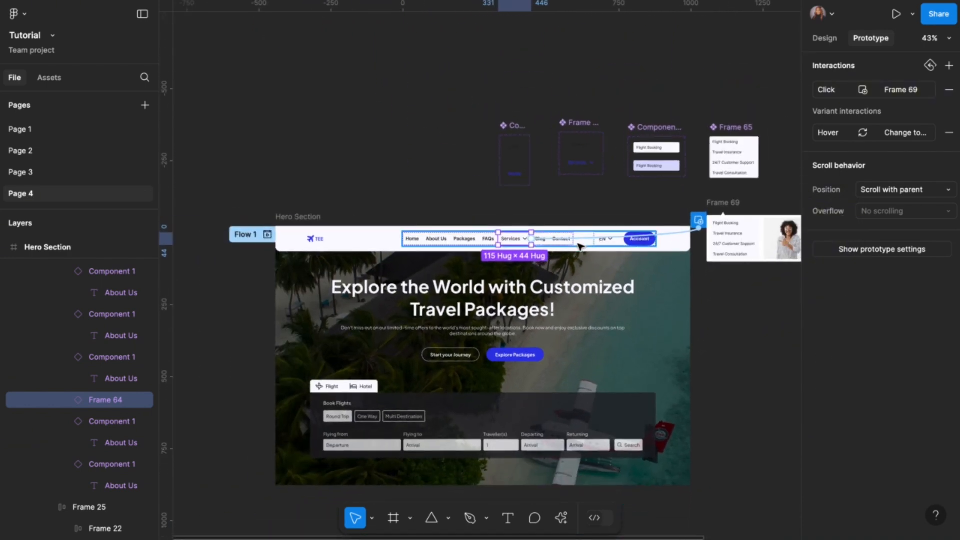
left_click(302, 217)
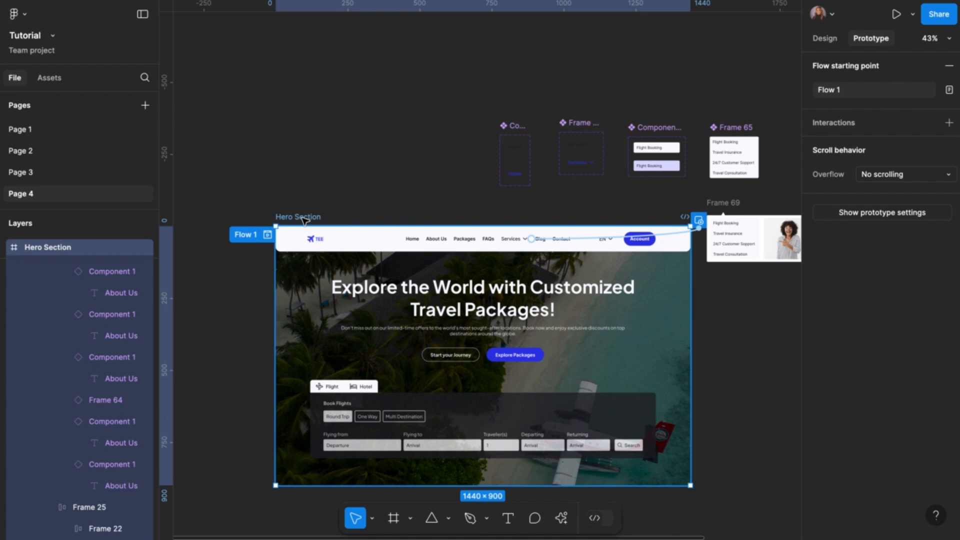
key("shift+space")
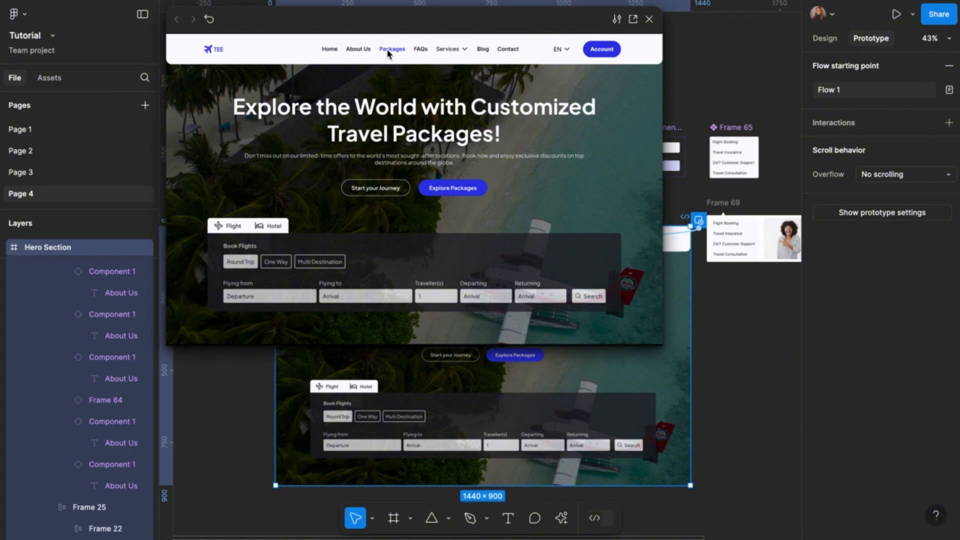
left_click(465, 53)
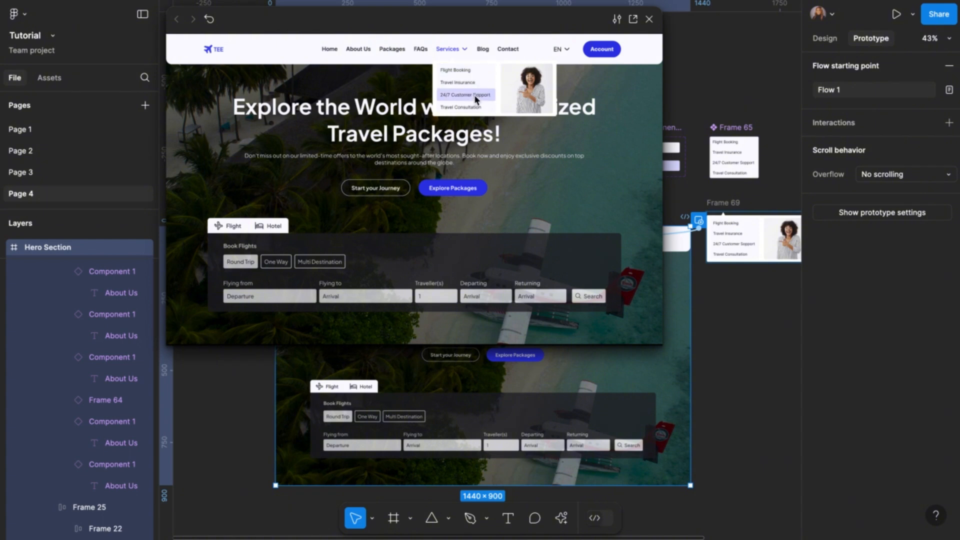
scroll(718, 193, "right", 1)
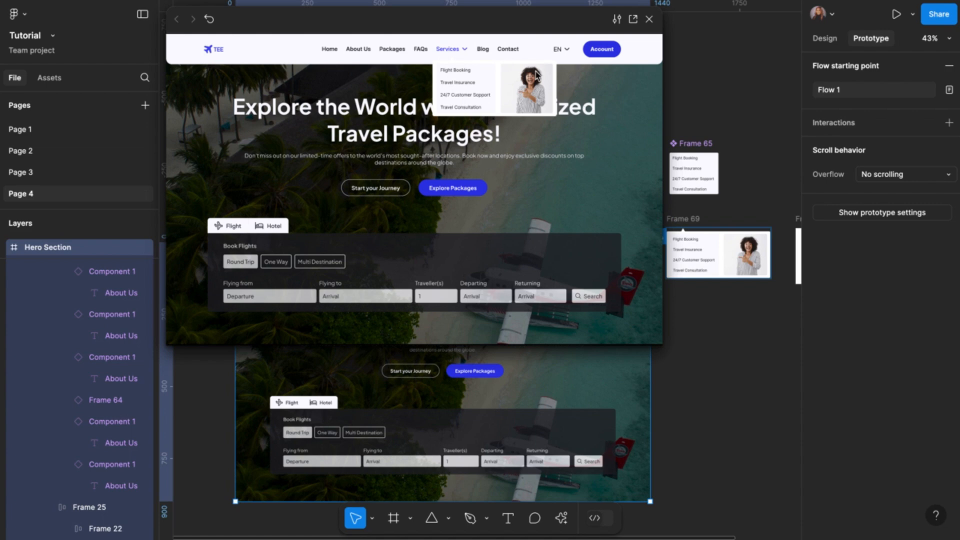
left_click(574, 64)
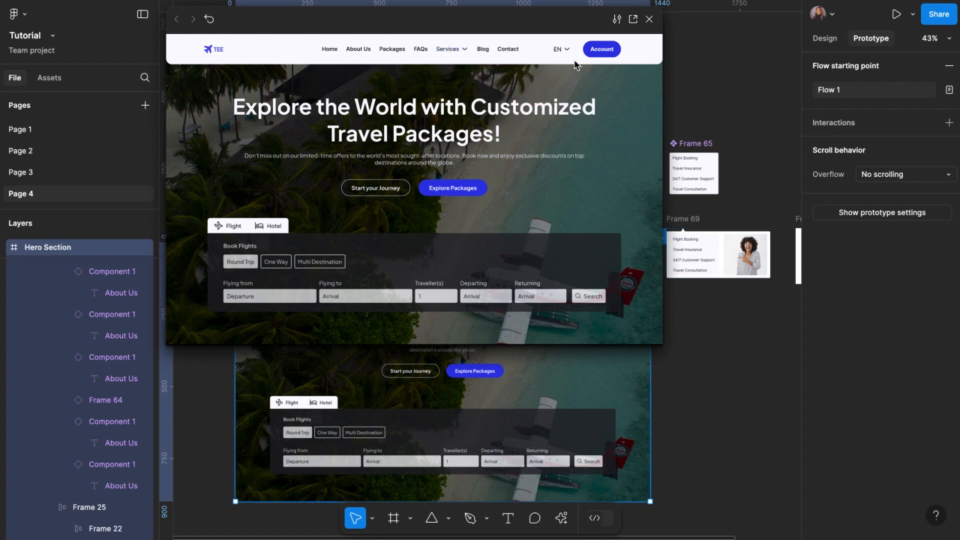
left_click(463, 50)
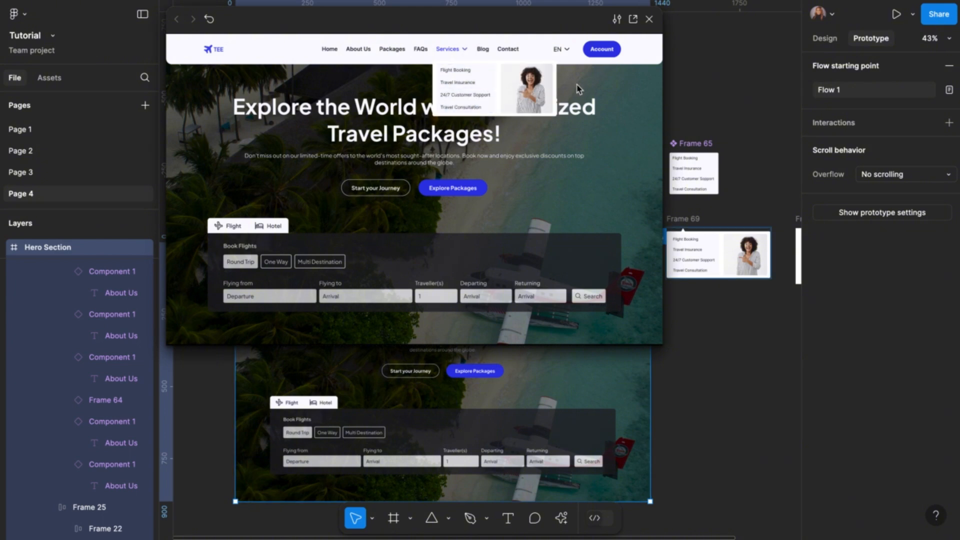
left_click(696, 245)
left_click(650, 20)
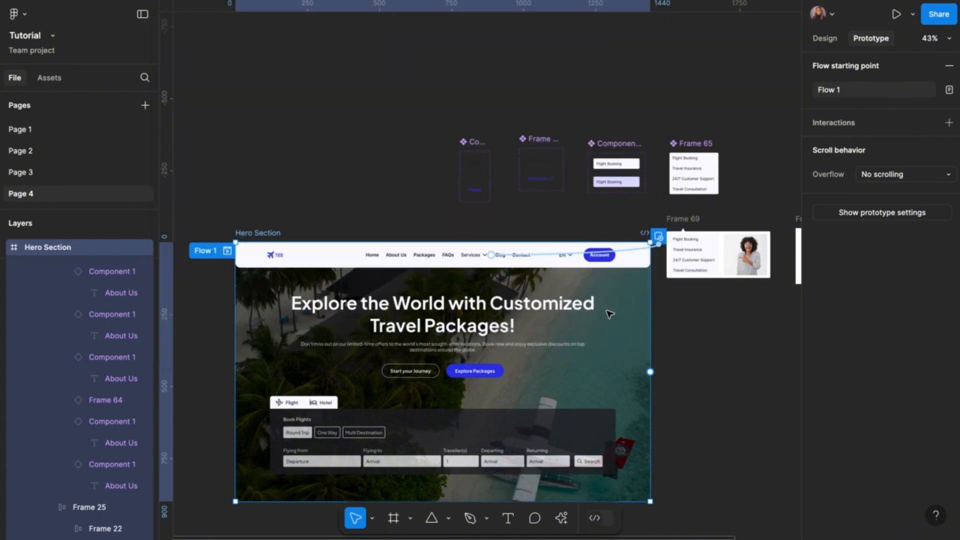
Show the design properties of the frame holding the hero section's heading, subtitle and buttons.
scroll(610, 313, "down", 5)
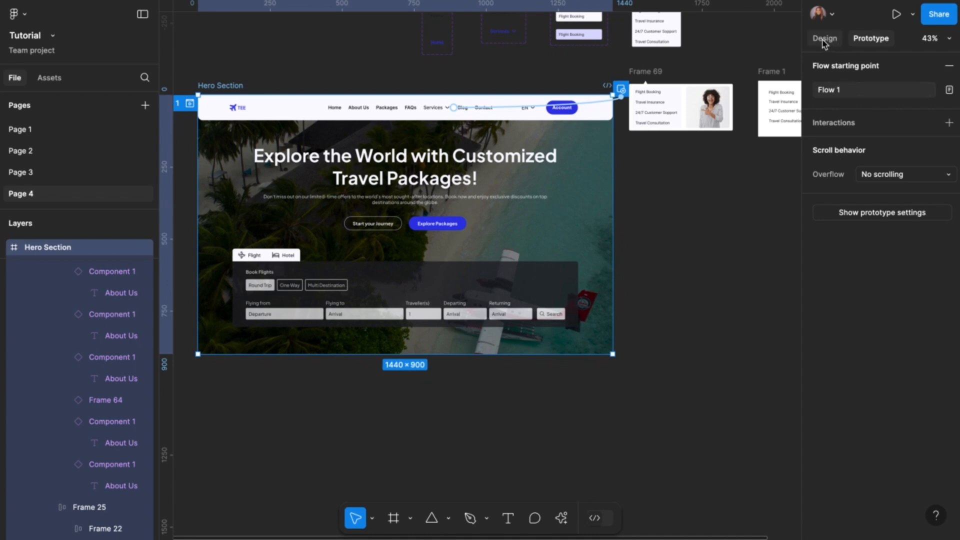
left_click(822, 42)
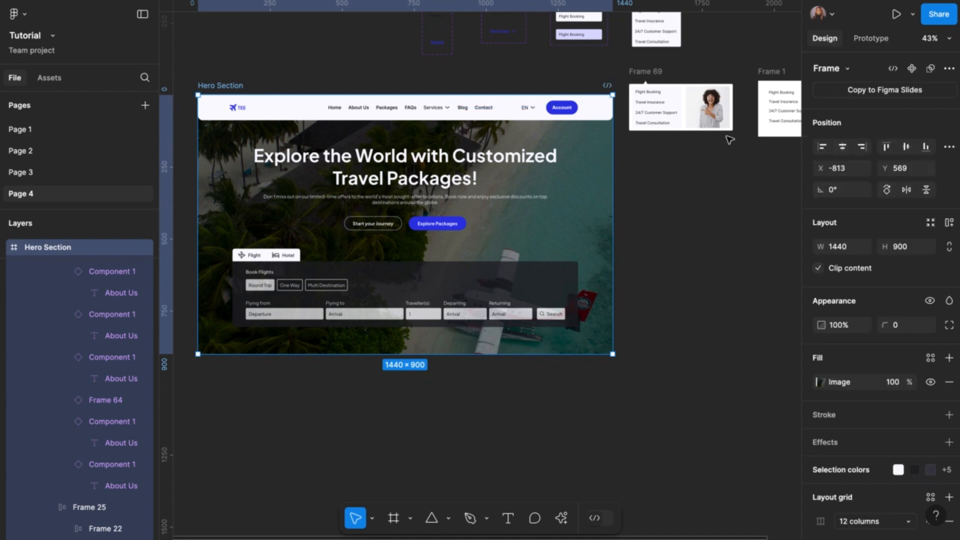
left_click(650, 248)
scroll(650, 249, "right", 2)
scroll(650, 249, "down", 3)
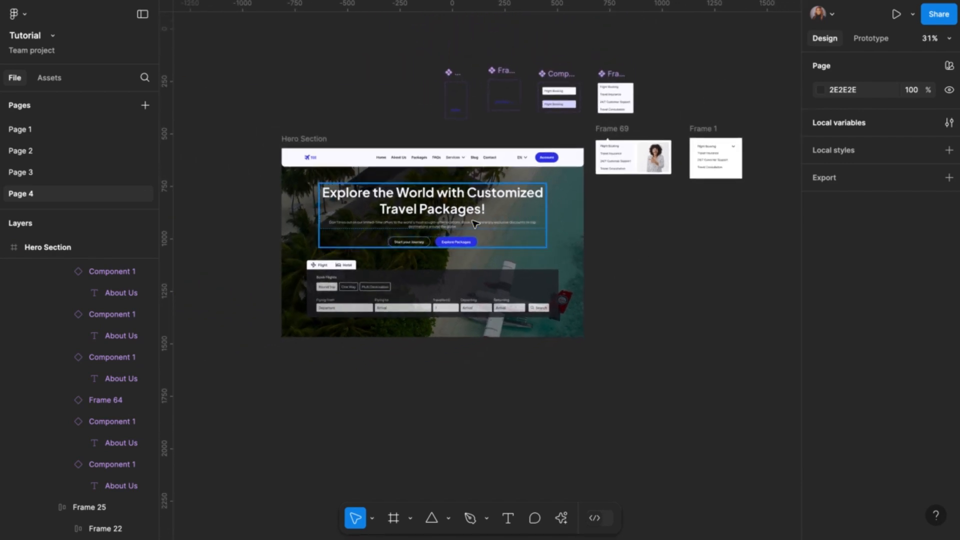
left_click(446, 220)
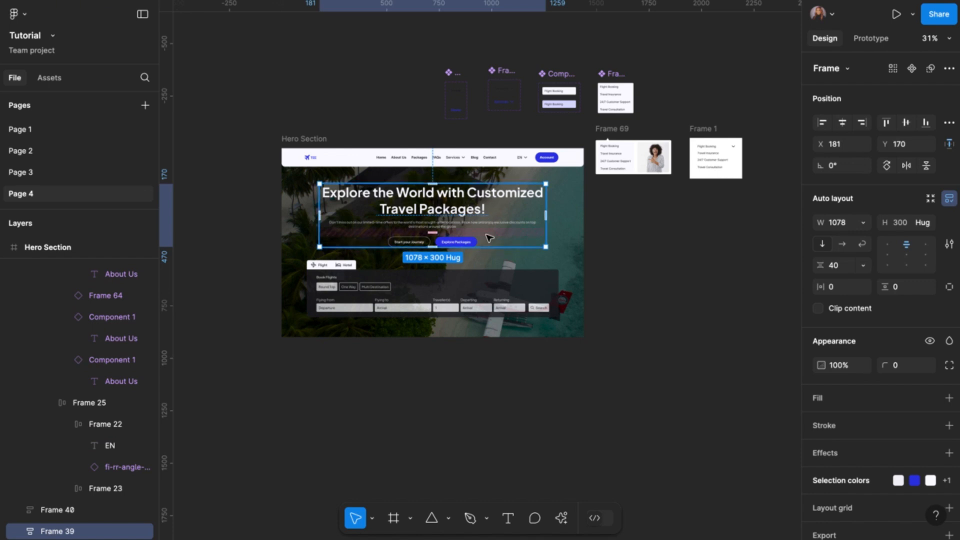
scroll(489, 238, "right", 3)
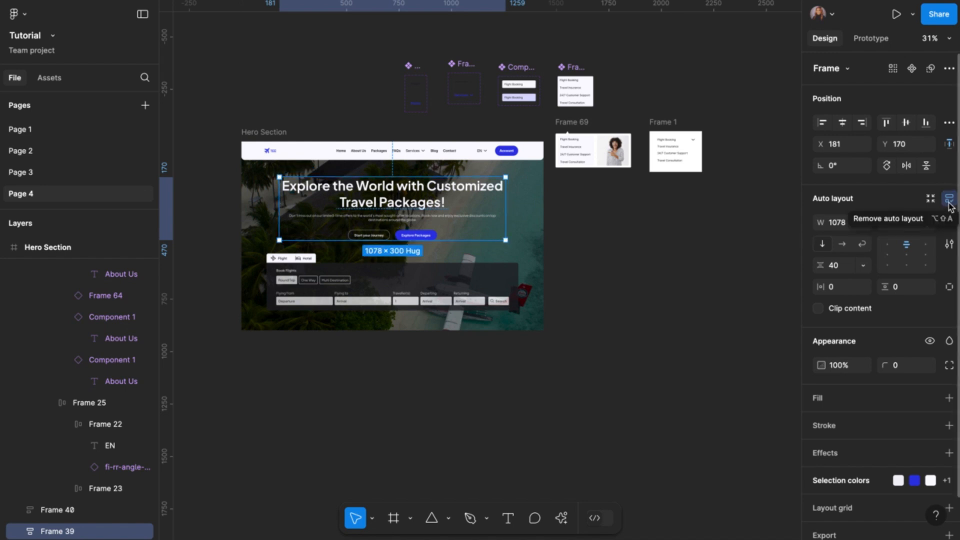
scroll(450, 200, "left", 5)
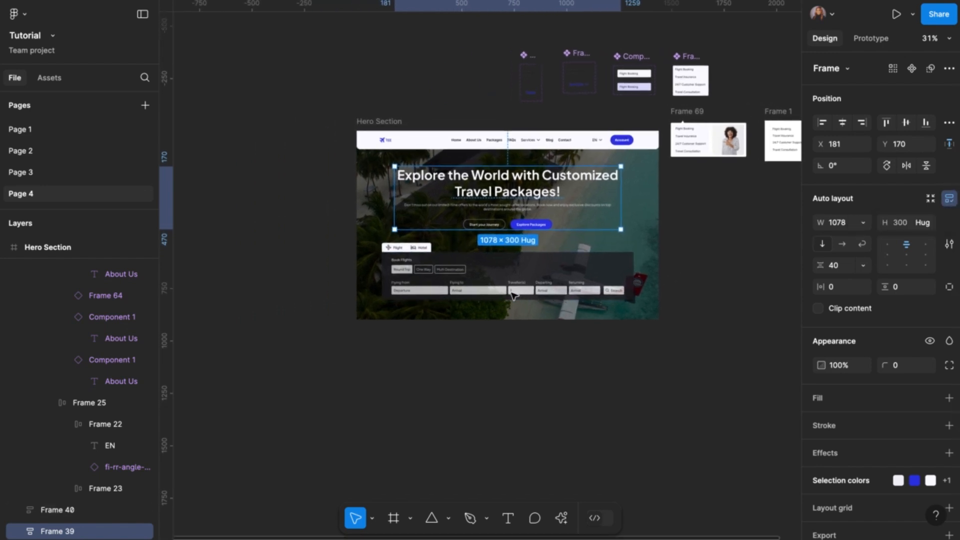
Duplicate the Hero Section frame and place the copy clear of the original at about X -2365, Y 569.
left_click(392, 126)
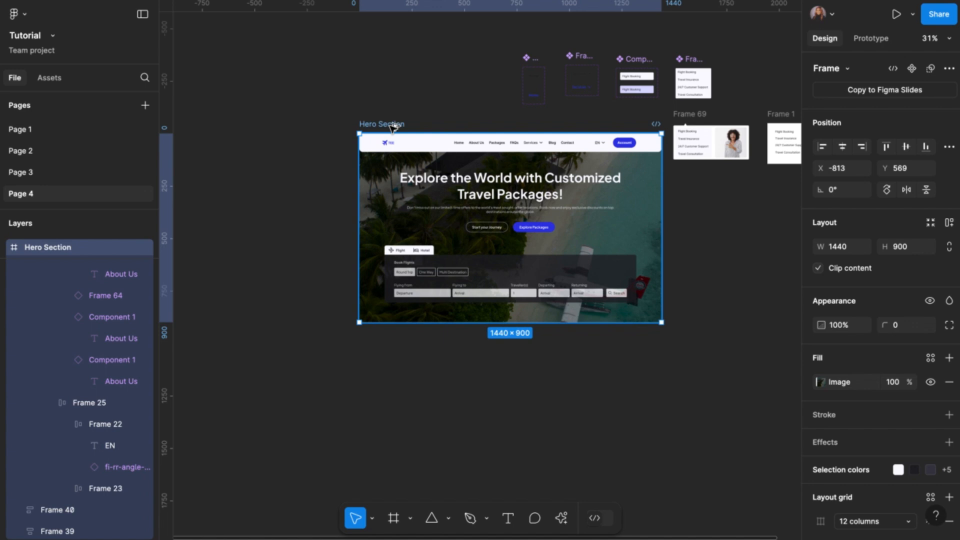
left_click_drag(390, 124, 194, 125)
scroll(194, 125, "left", 6)
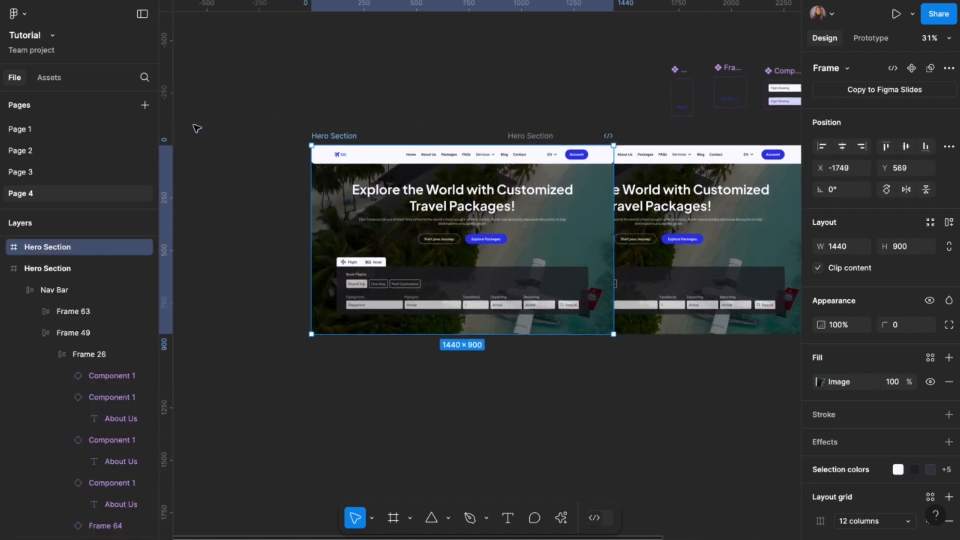
left_click_drag(333, 138, 212, 138)
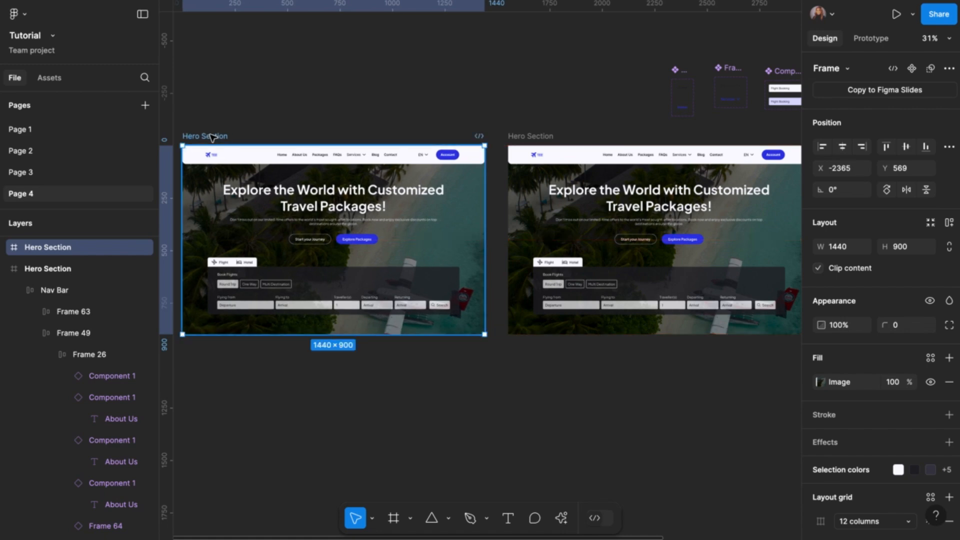
Remove the auto layout from the original hero section's frame of heading, subtitle and buttons, and ungroup that frame.
scroll(500, 240, "right", 3)
scroll(595, 241, "up", 3)
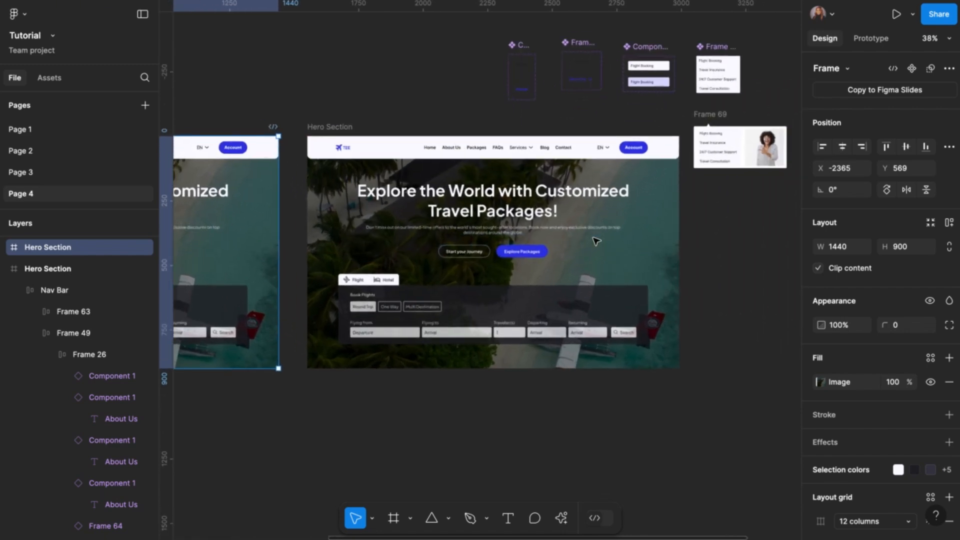
scroll(594, 240, "right", 3)
left_click(413, 202)
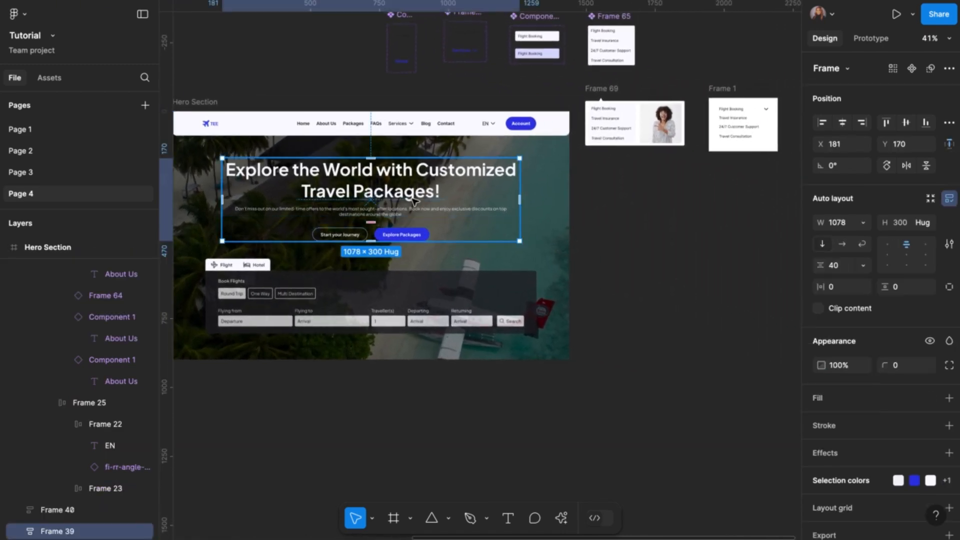
left_click(949, 200)
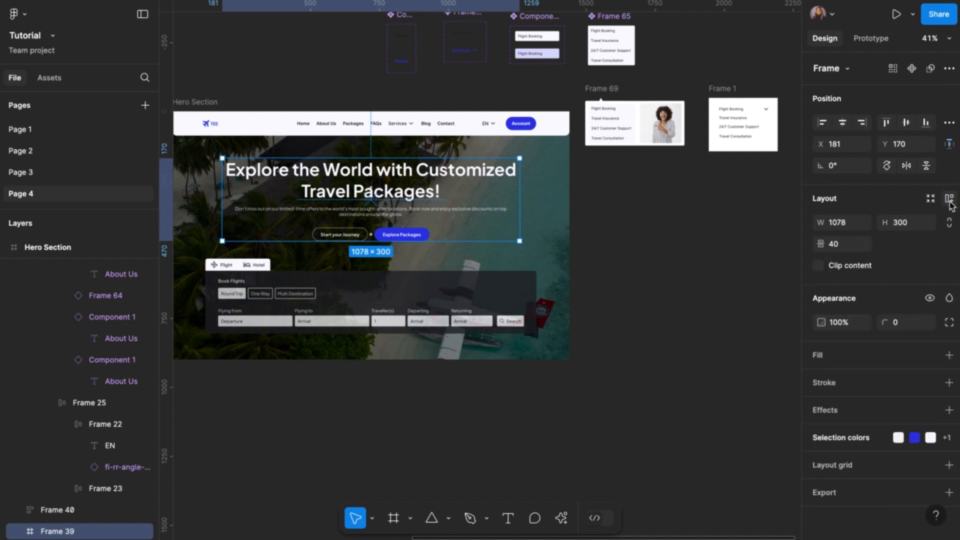
right_click(413, 201)
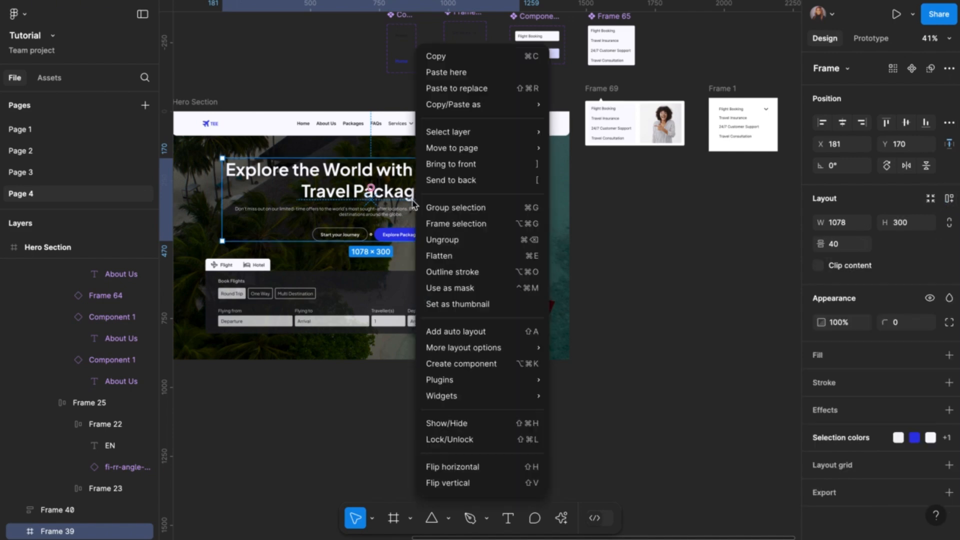
left_click(469, 244)
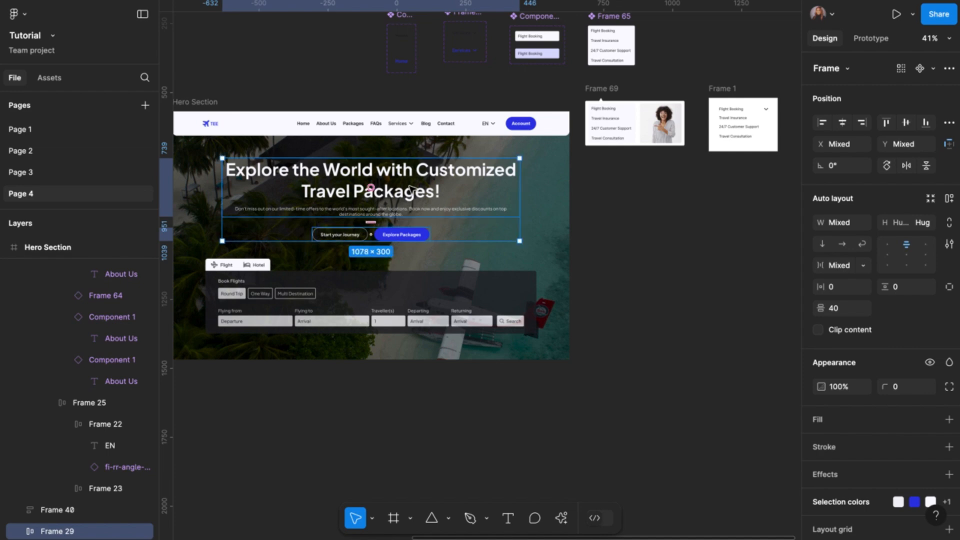
Duplicate the heading-and-subtitle frame out of the hero section and place the copy on empty canvas at about X 901, Y 1180.
key("shift+a")
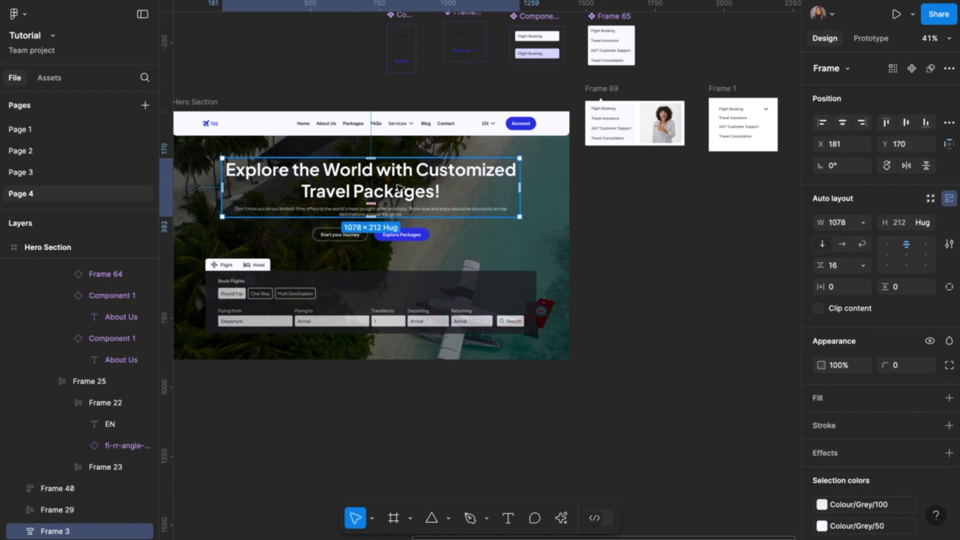
scroll(403, 279, "up", 5)
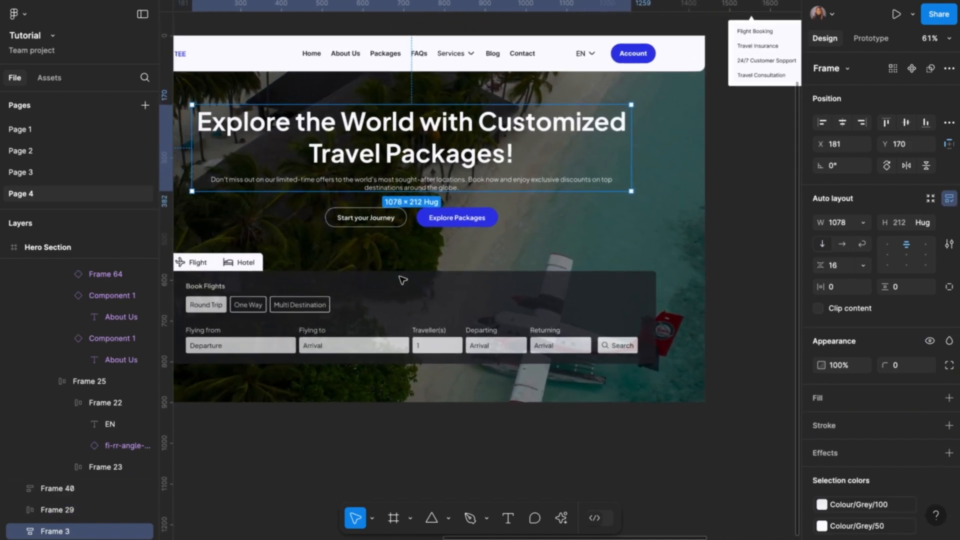
scroll(399, 279, "down", 3)
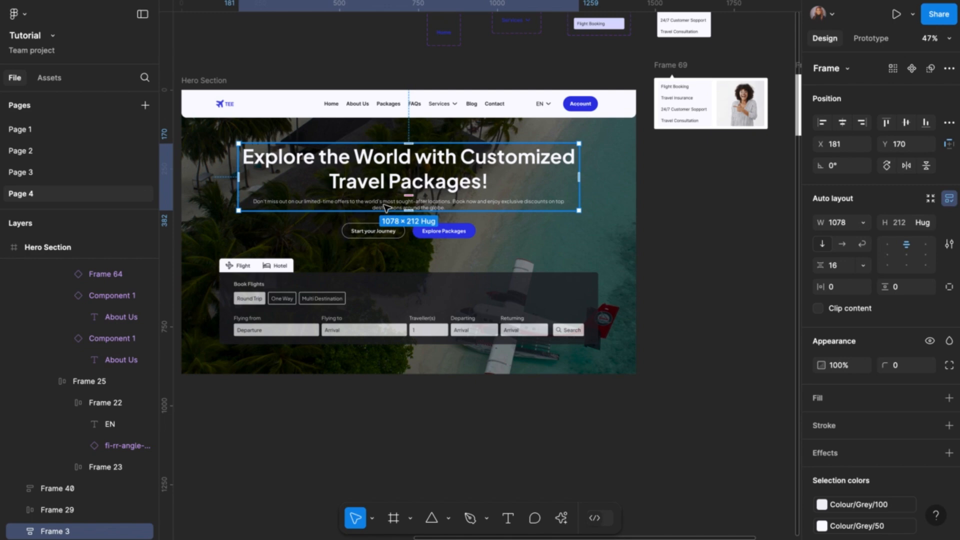
scroll(385, 206, "right", 5)
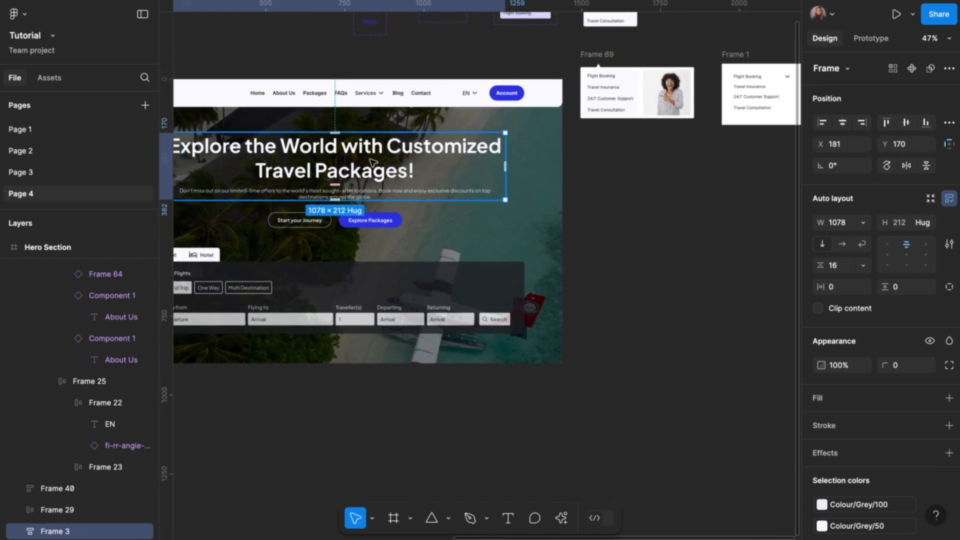
left_click_drag(374, 160, 774, 331)
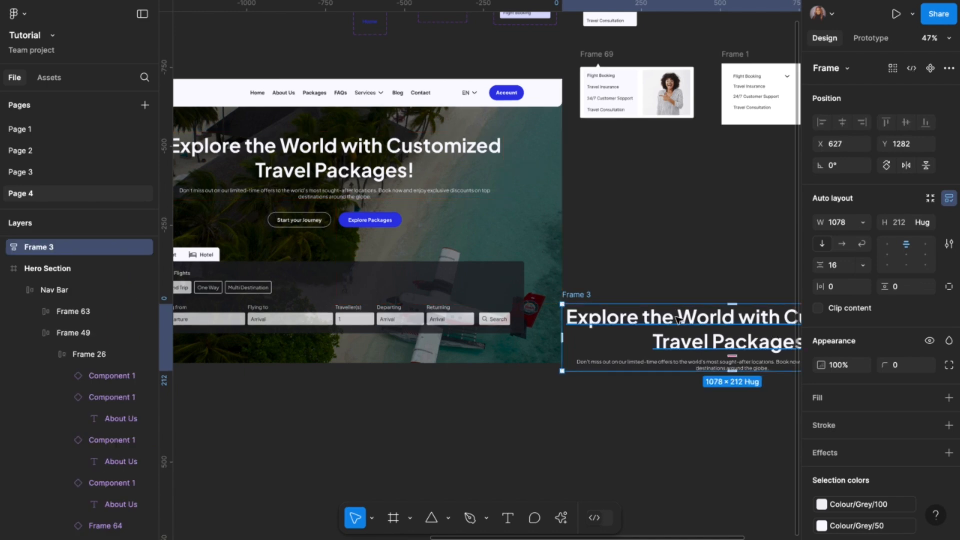
scroll(679, 321, "right", 5)
scroll(664, 326, "down", 2)
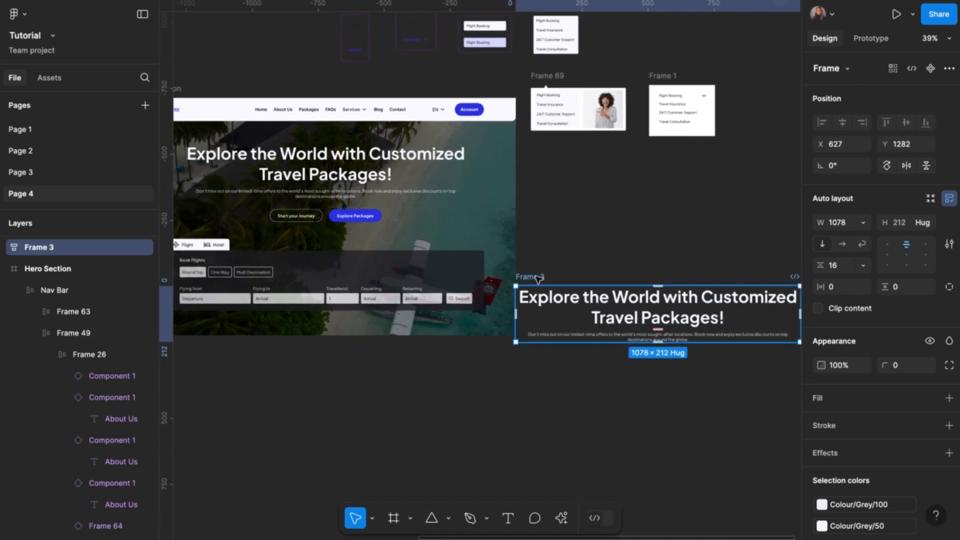
left_click_drag(535, 276, 607, 249)
scroll(608, 250, "right", 2)
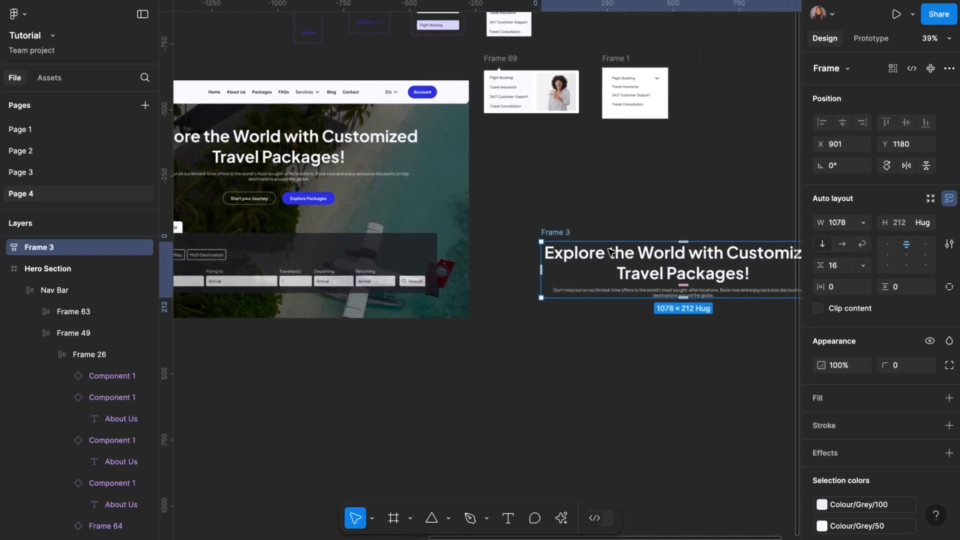
scroll(609, 283, "right", 4)
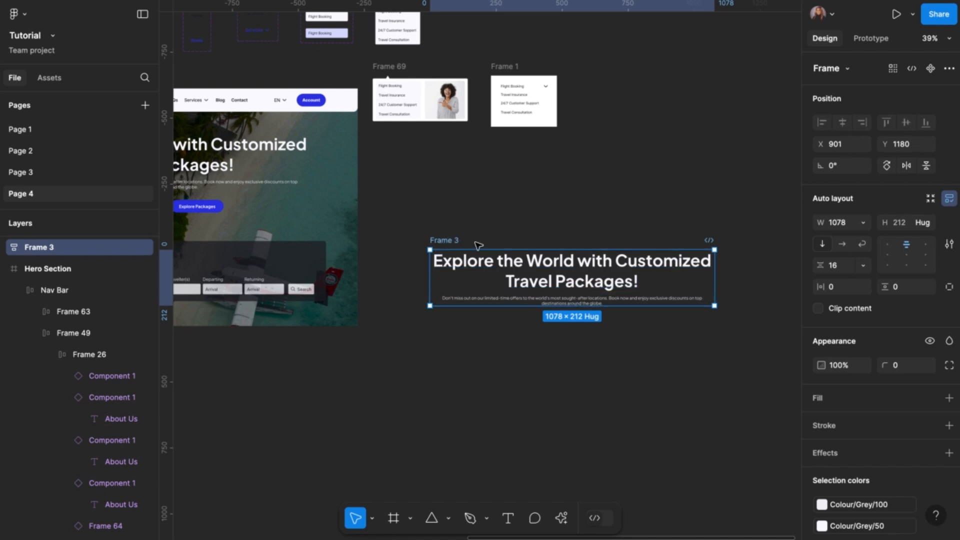
Remove the auto layout from the copied heading-and-subtitle frame and ungroup it into its two separate text layers.
left_click(949, 199)
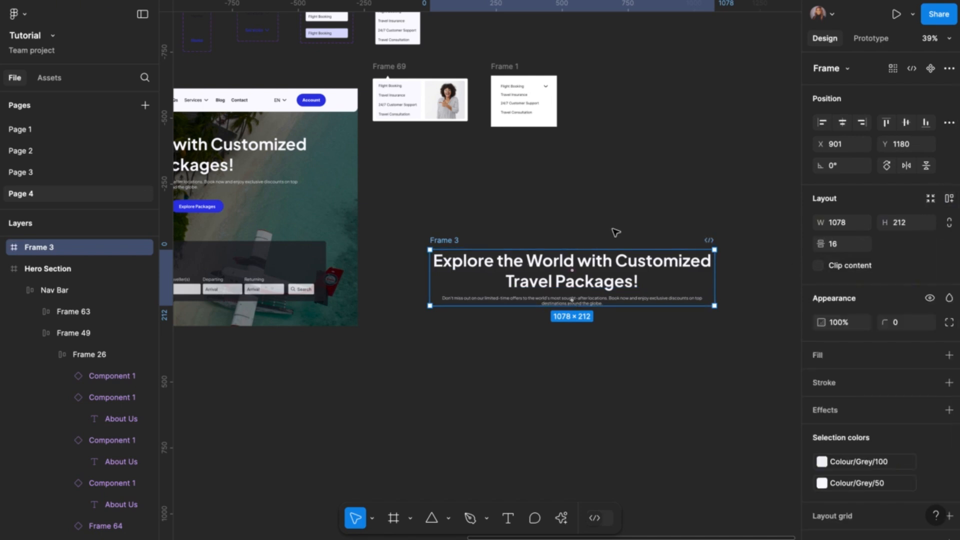
right_click(459, 242)
left_click(489, 240)
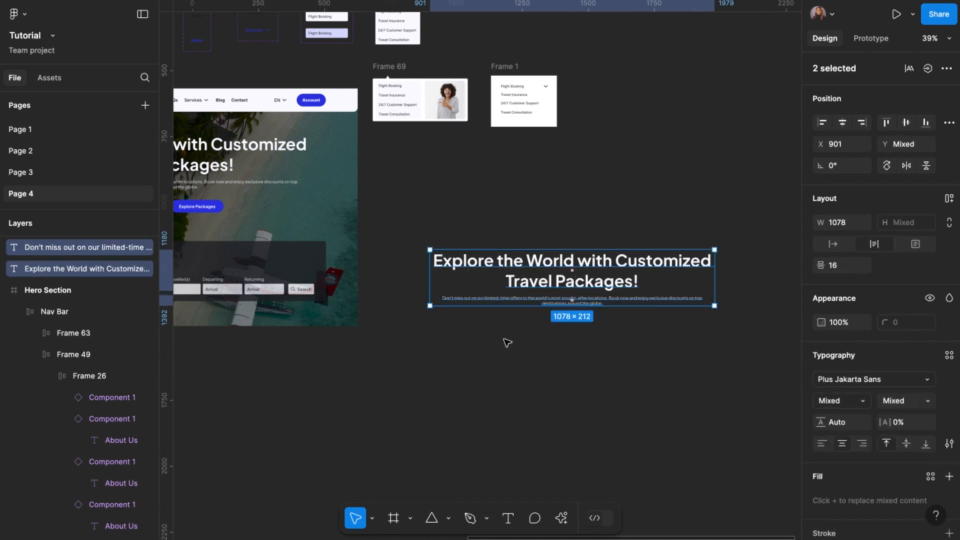
left_click(496, 367)
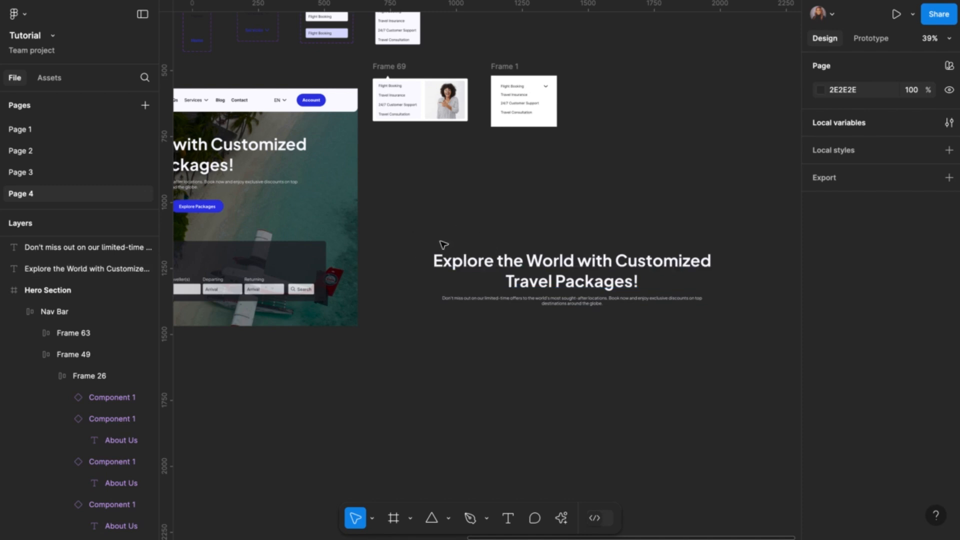
Group the copied heading and subtitle texts, and wrap the group in a new frame.
left_click_drag(423, 236, 760, 359)
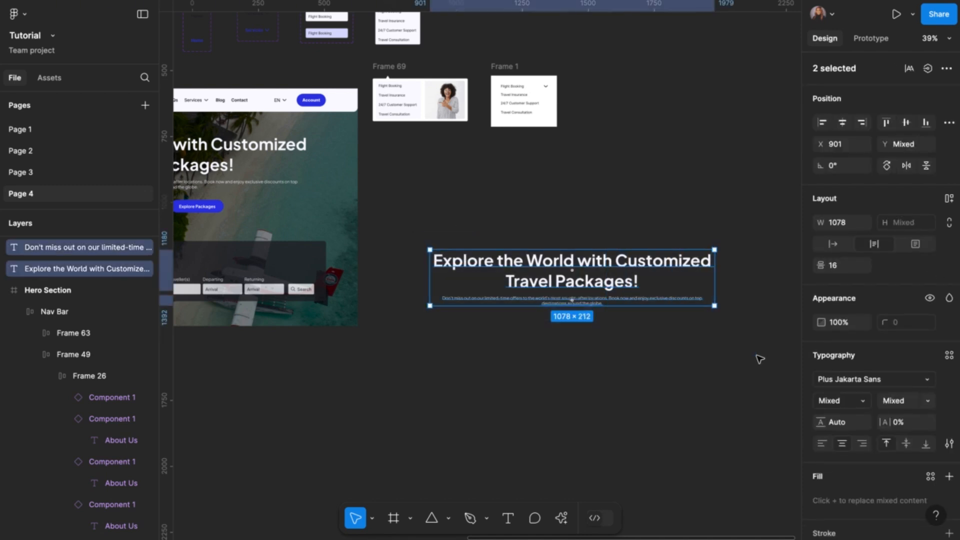
right_click(621, 286)
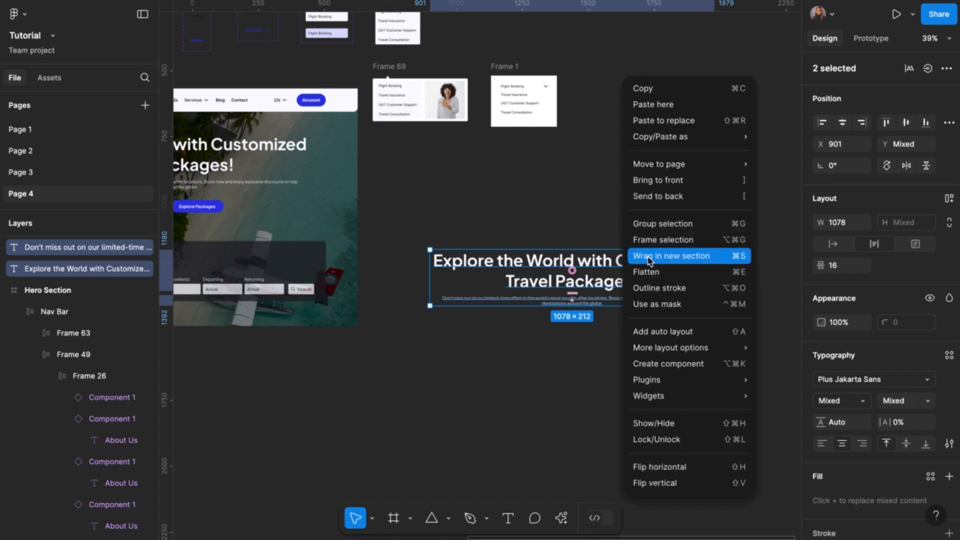
left_click(653, 231)
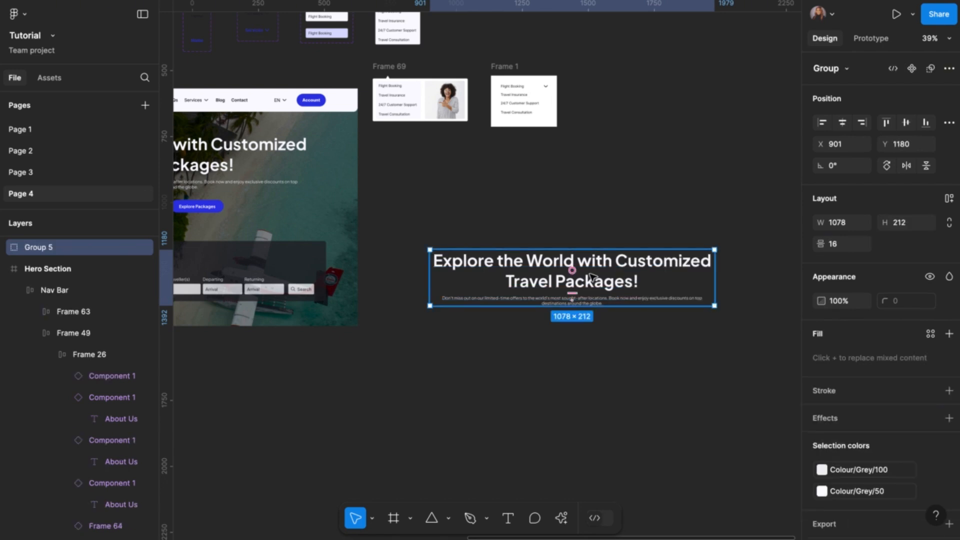
right_click(476, 274)
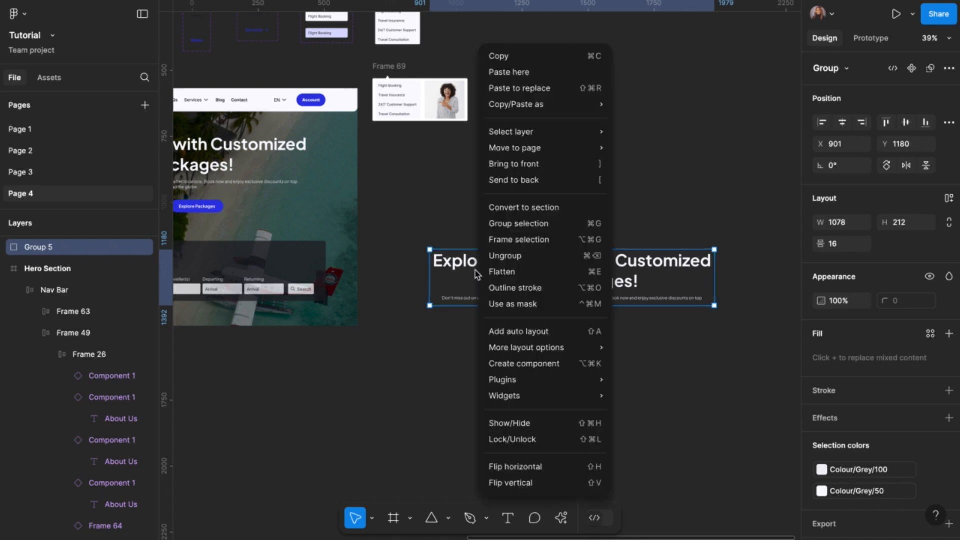
left_click(508, 241)
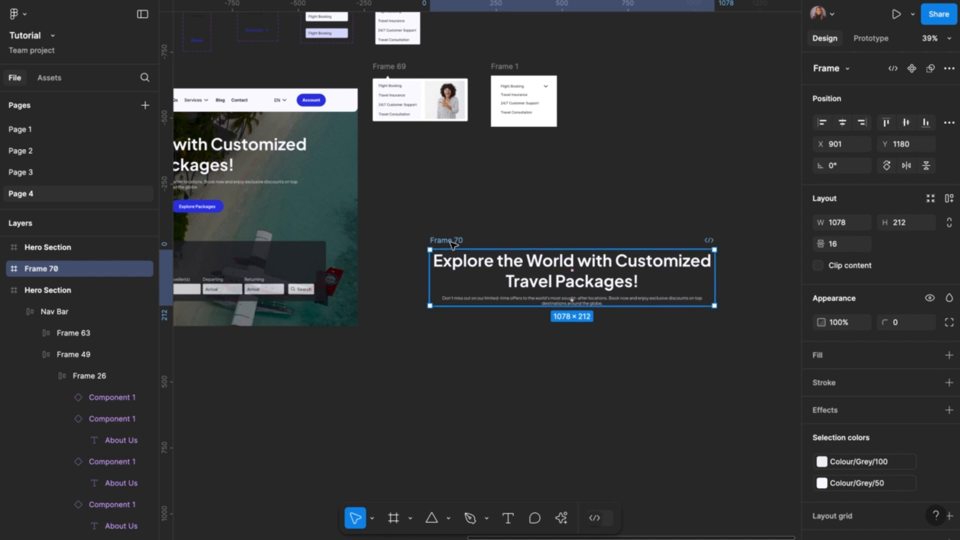
Duplicate the new heading frame straight below the original, at about X 901, Y 1579.
left_click_drag(452, 243, 453, 350)
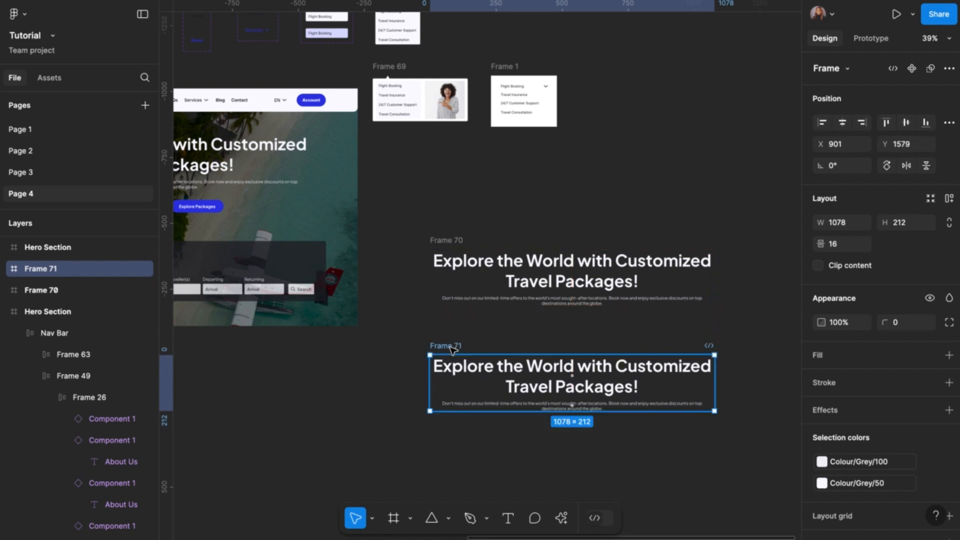
scroll(453, 350, "down", 2)
scroll(453, 350, "right", 2)
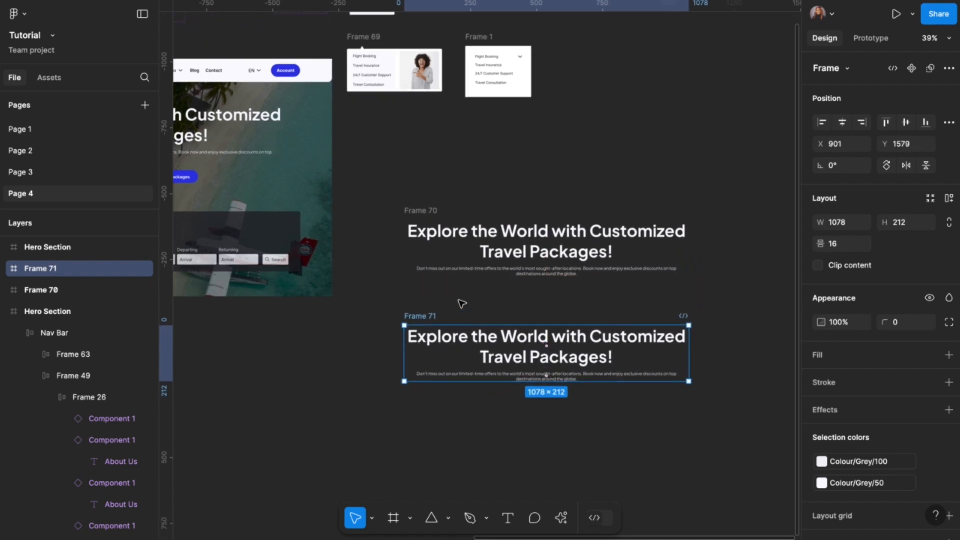
scroll(374, 216, "left", 2)
scroll(374, 216, "up", 1)
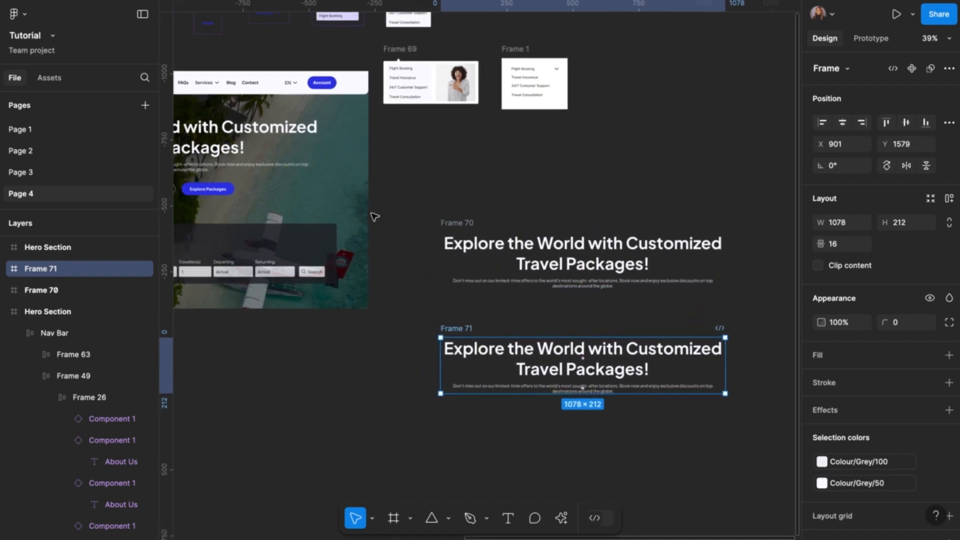
scroll(374, 215, "left", 10)
scroll(373, 216, "up", 2)
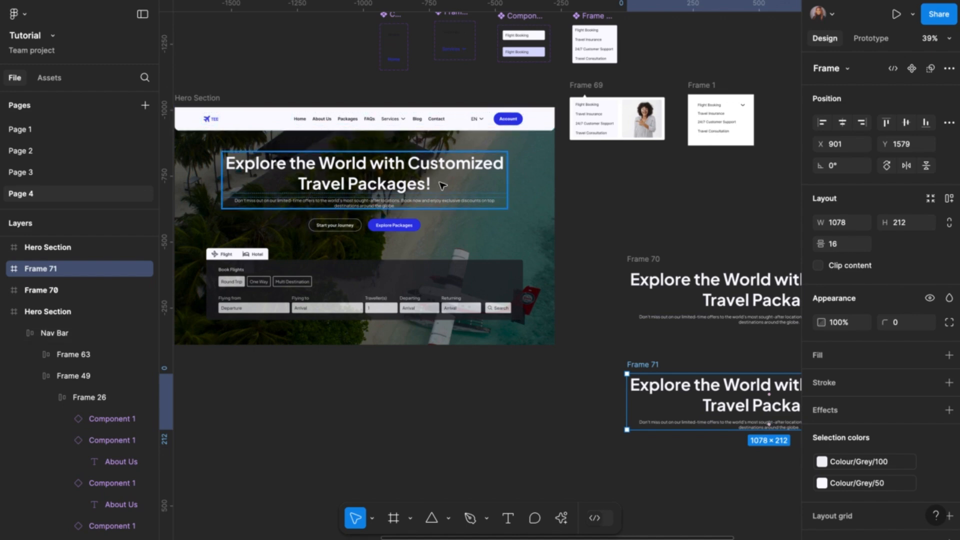
scroll(443, 186, "right", 4)
scroll(443, 186, "down", 1)
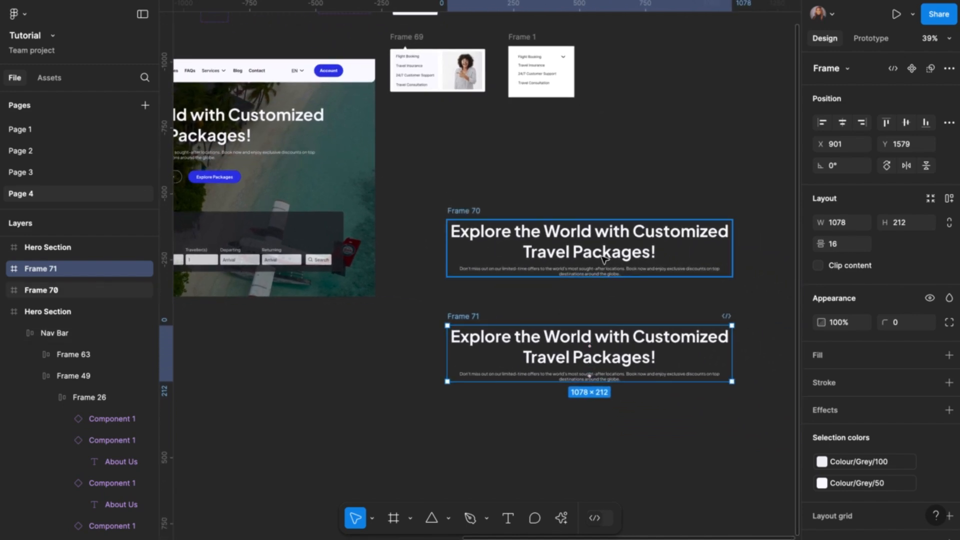
Turn on Clip content for Frame 70, the upper of the two heading frames.
left_click(535, 244)
left_click(535, 244)
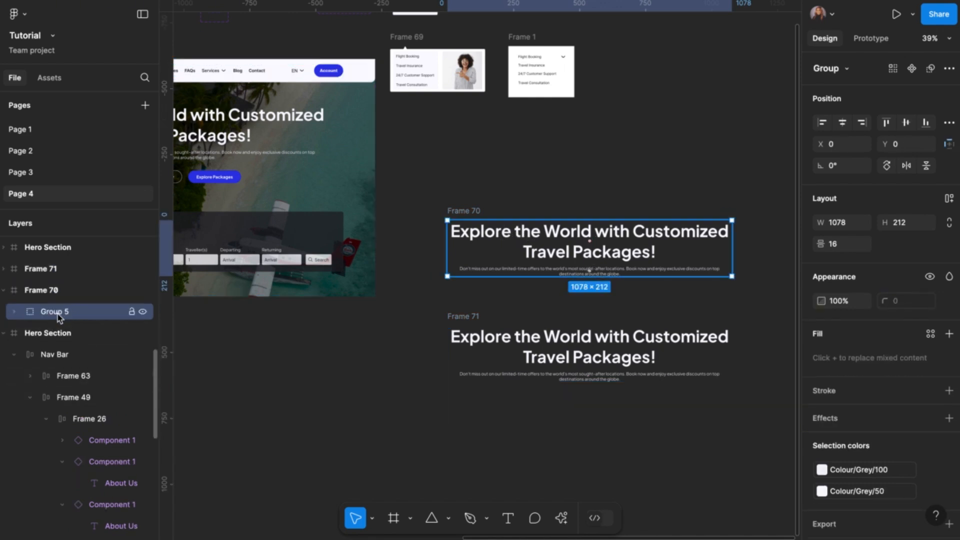
left_click(467, 212)
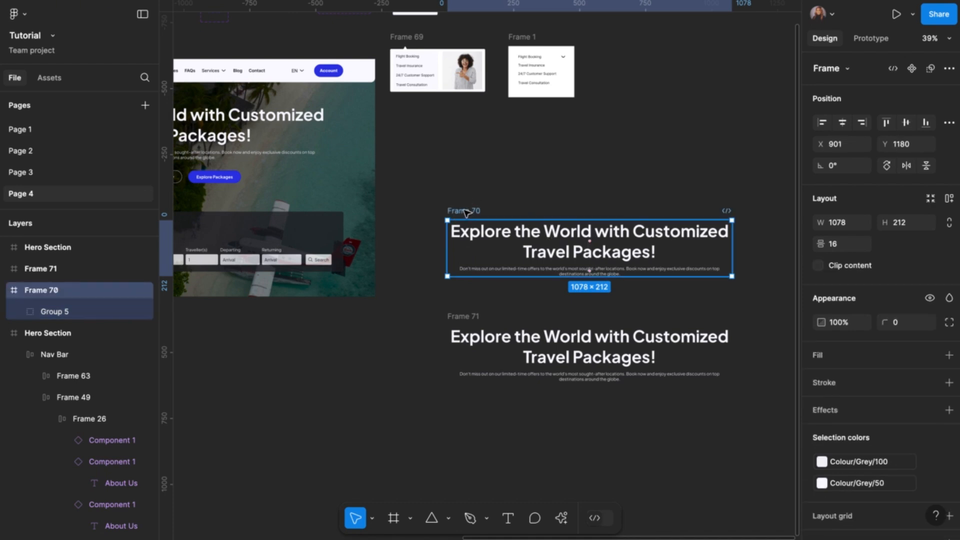
left_click(819, 266)
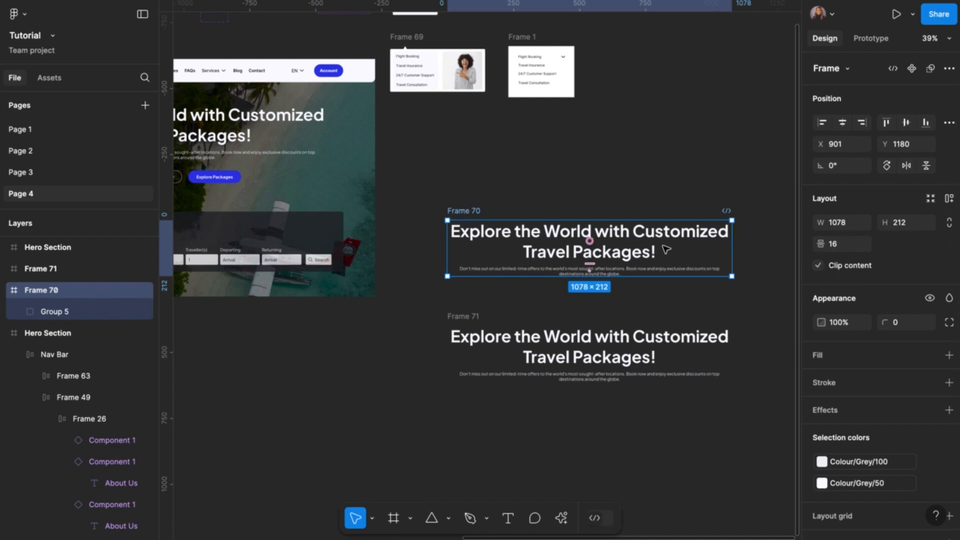
Move the text group inside Frame 70 straight up beyond the frame's upper edge to Y -280, and deselect it.
left_click(75, 313)
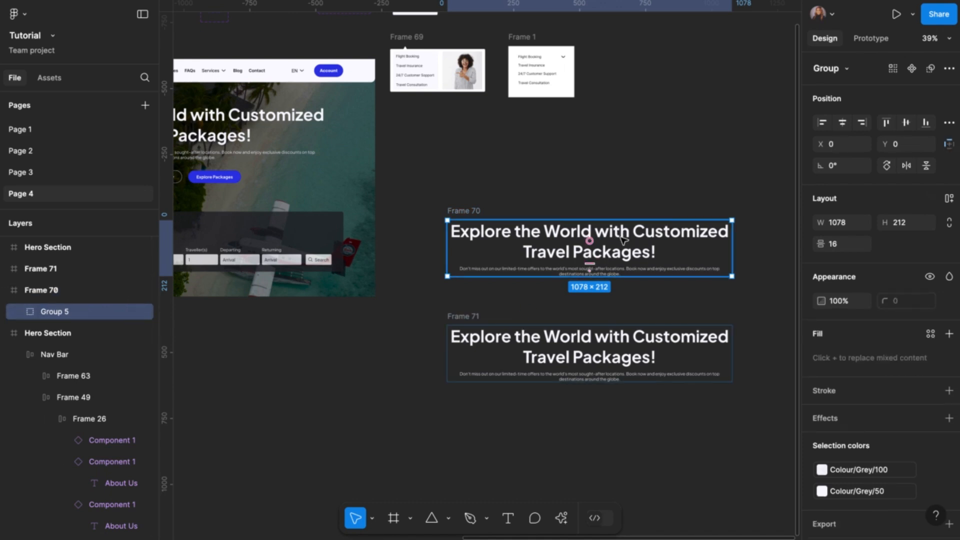
key("shift+Up")
key("shift+Up")
key("shift+Up")
key("shift+Up")
key("shift+Up")
key("shift+Up")
key("shift+Up")
key("shift+Up")
key("shift+Up")
key("shift+Up")
key("shift+Up")
key("shift+Up")
key("shift+Up")
key("shift+Up")
key("shift+Up")
key("shift+Up")
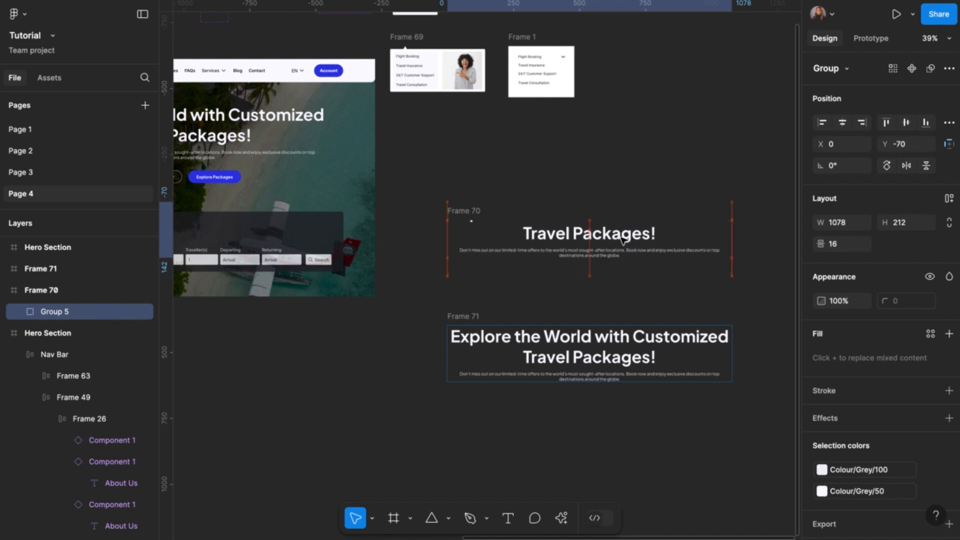
key("shift+Up")
key("shift+Up")
key("shift+Up")
key("shift+Up")
key("shift+Up")
key("shift+Up")
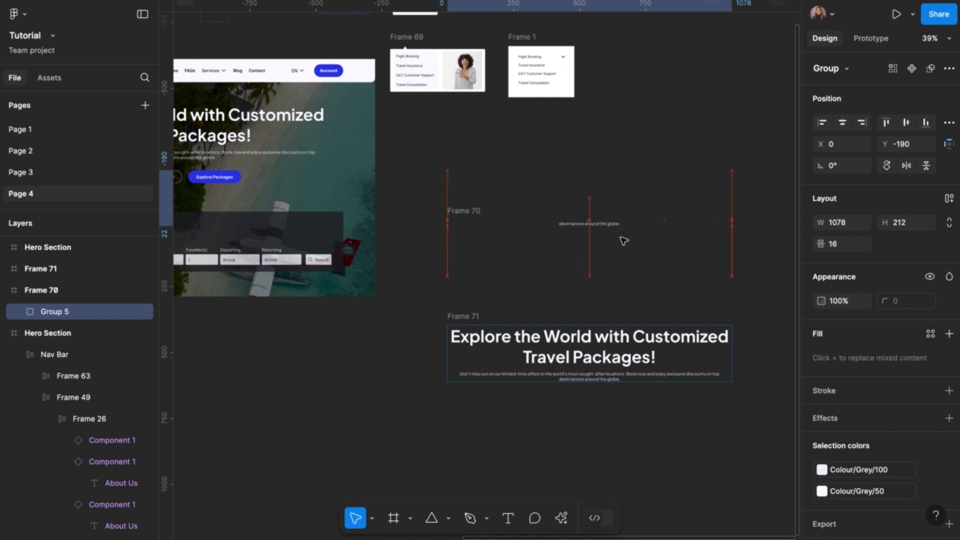
key("shift+Up")
key("shift+Up")
key("shift+Up")
key("shift+Up")
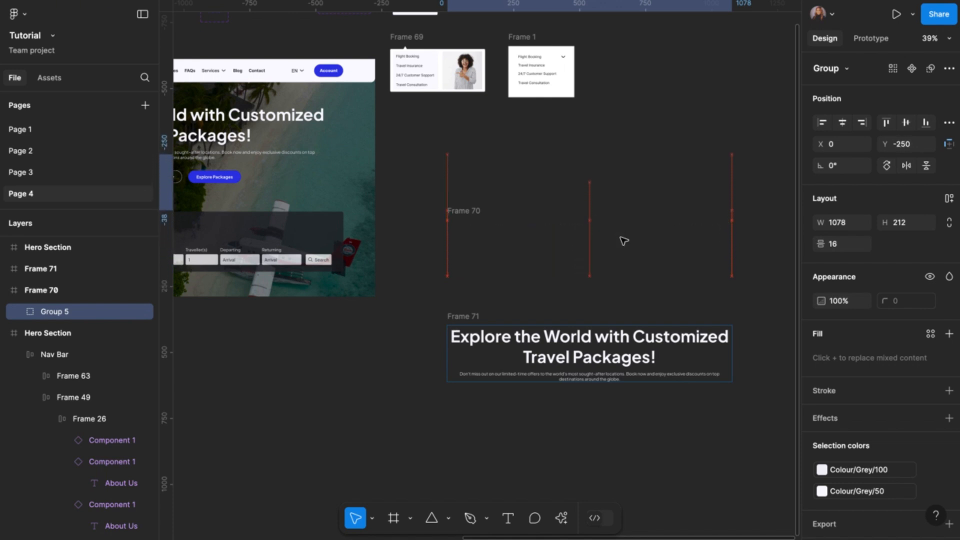
key("shift+Up")
key("shift+Up")
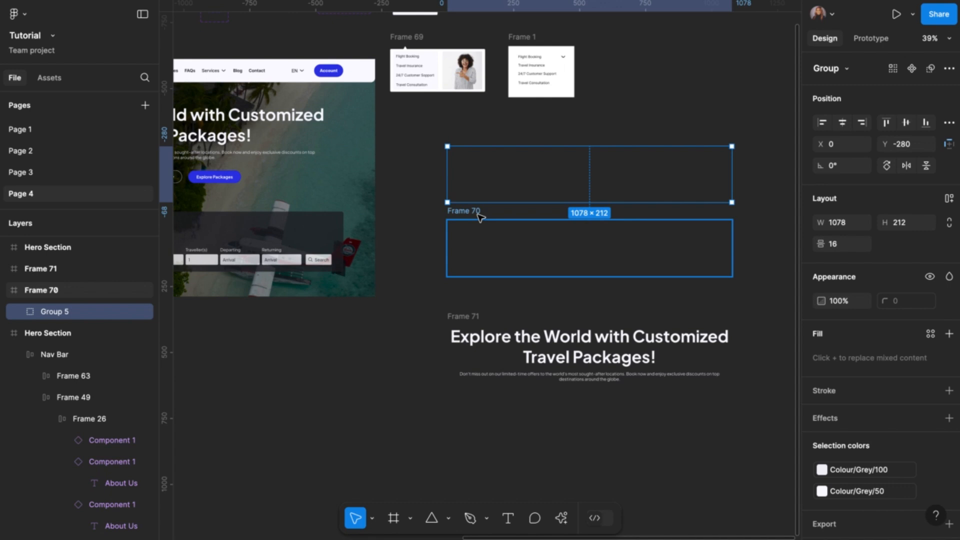
left_click(403, 281)
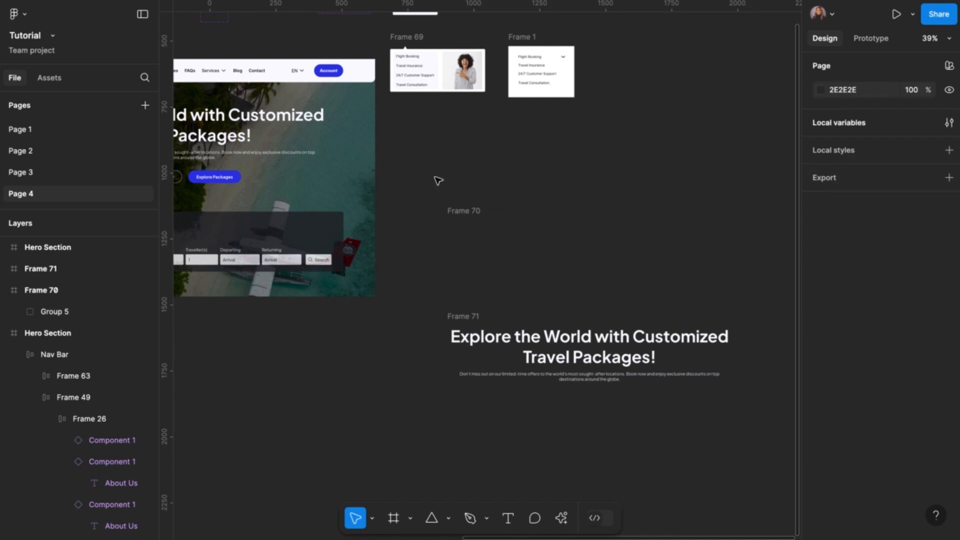
Combine Frame 70 and Frame 71 into one component set.
left_click_drag(434, 178, 770, 424)
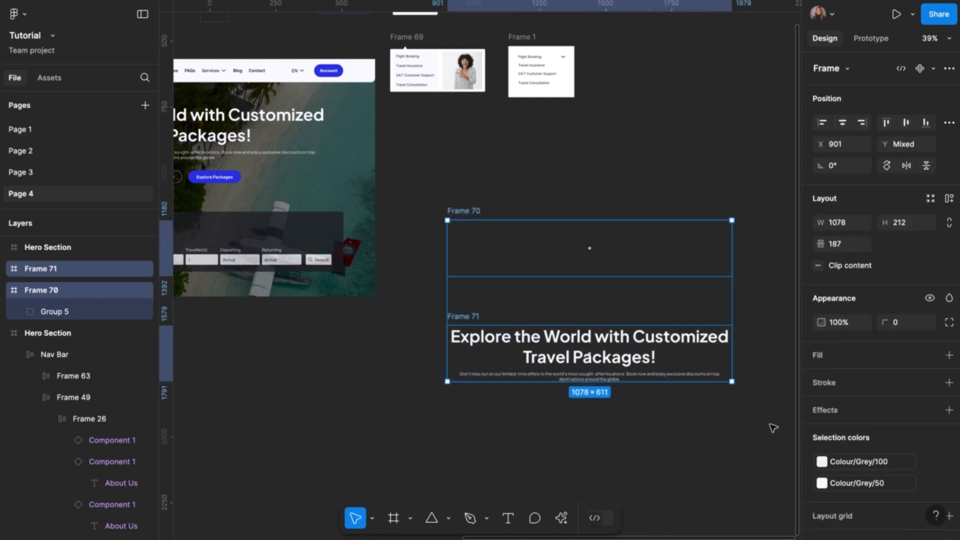
left_click(948, 69)
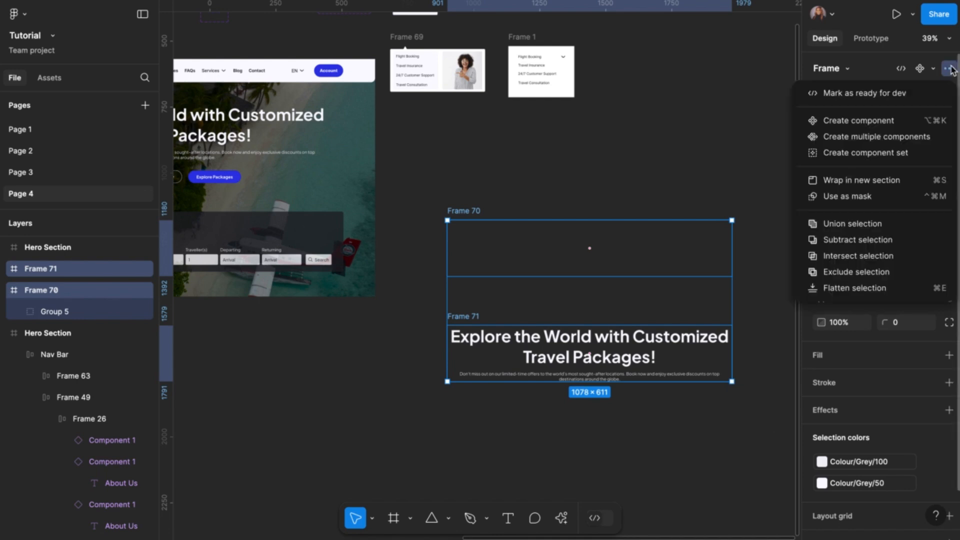
left_click(860, 157)
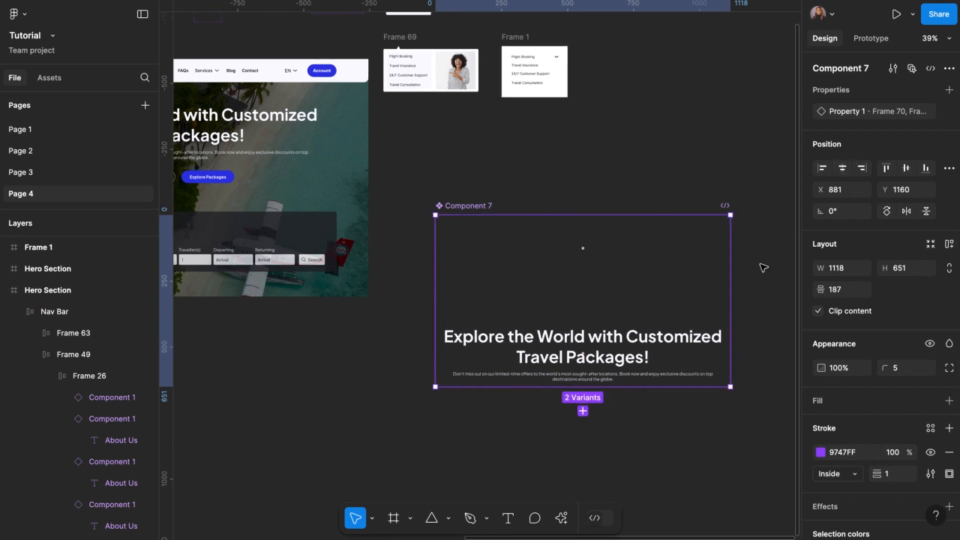
Add a prototype interaction from the Frame 70 variant that changes to Frame 71 after an 800 ms delay.
left_click(886, 43)
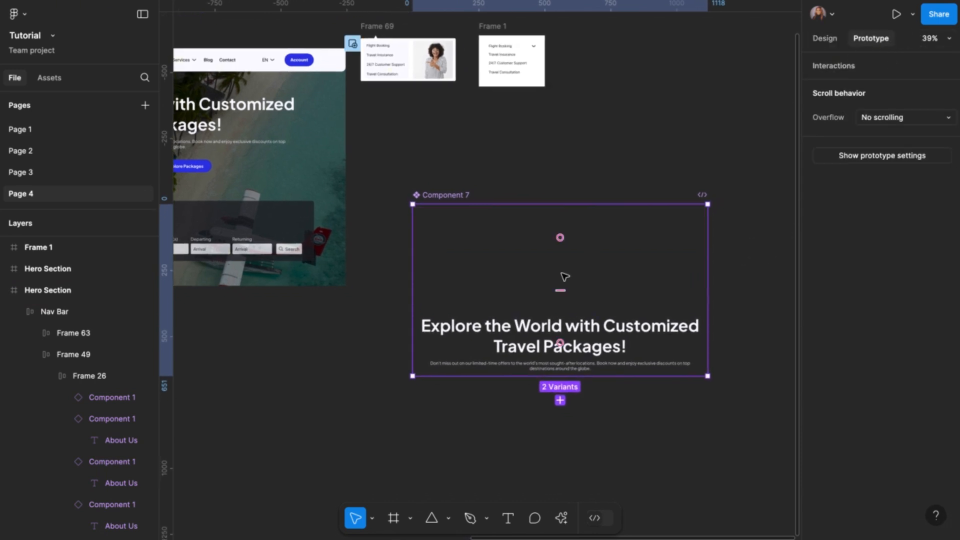
left_click(573, 265)
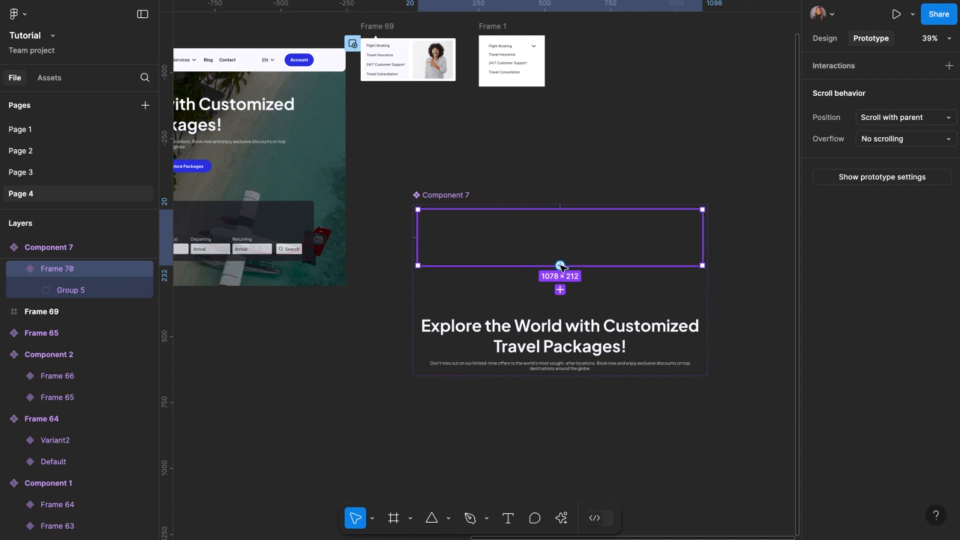
left_click_drag(560, 265, 559, 325)
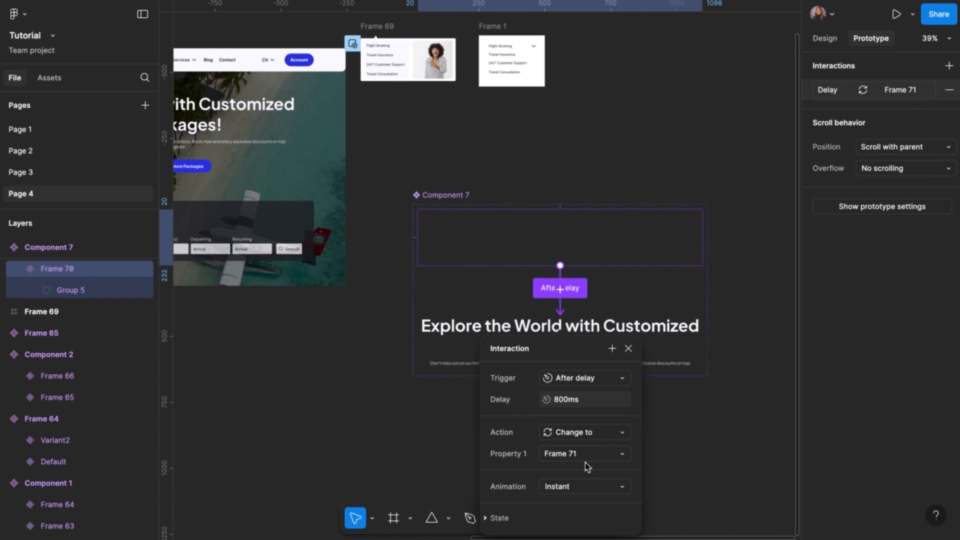
Set the interaction's animation to Smart animate with an Ease in curve and a 1000 ms duration, and close its settings.
left_click(623, 488)
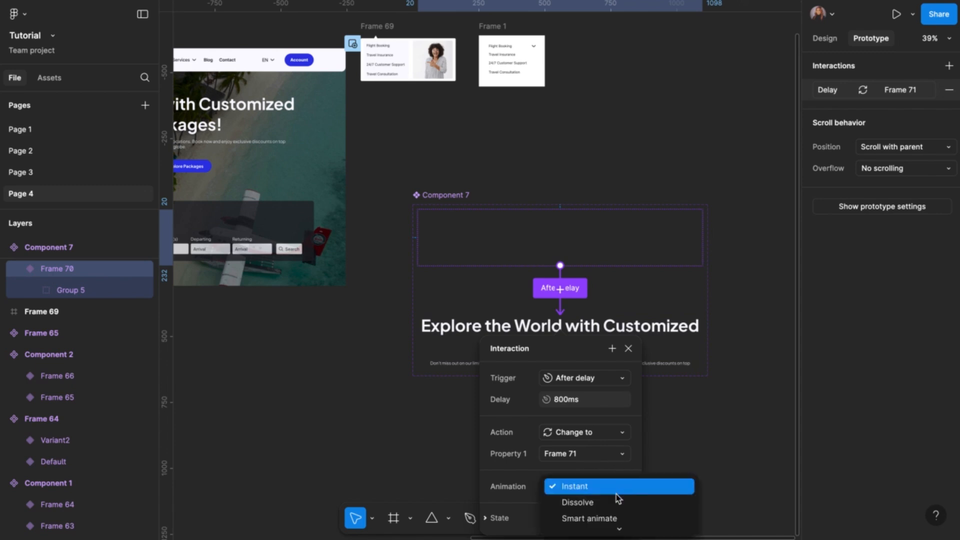
left_click(598, 518)
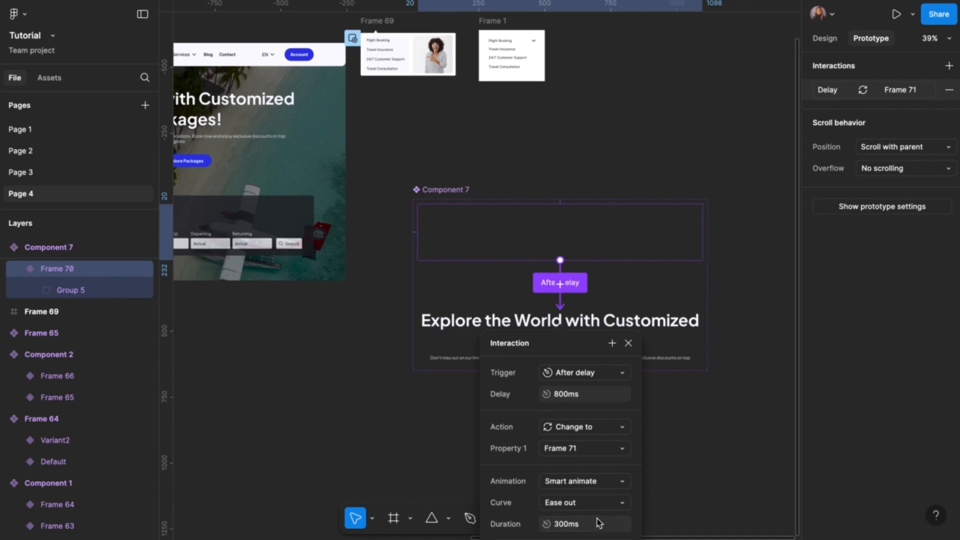
left_click(565, 524)
double_click(565, 525)
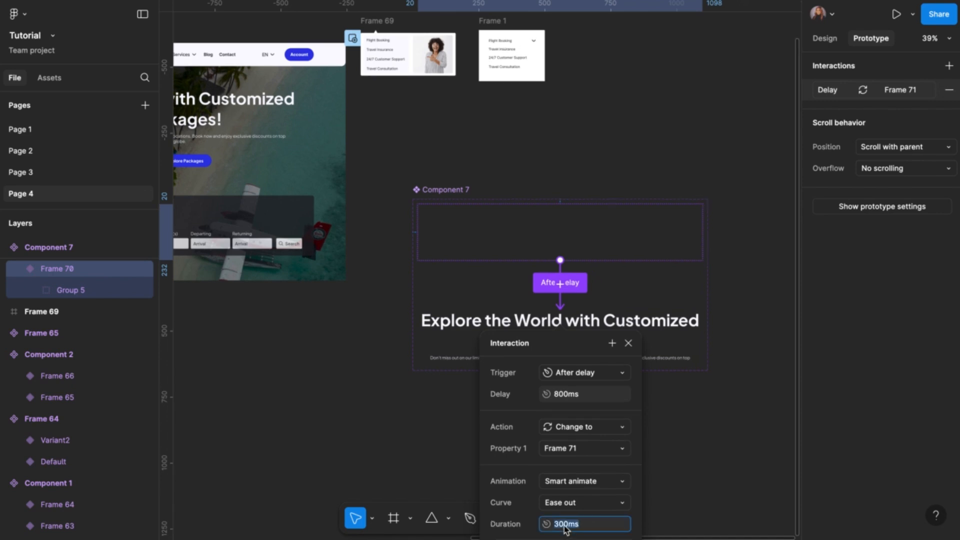
type("1000")
key("Return")
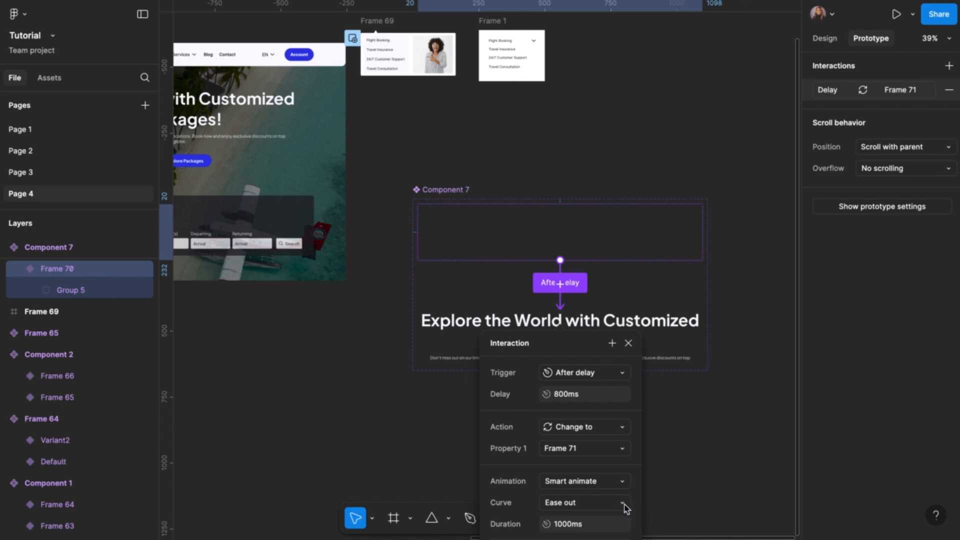
left_click(626, 509)
left_click(606, 487)
scroll(608, 472, "down", 2)
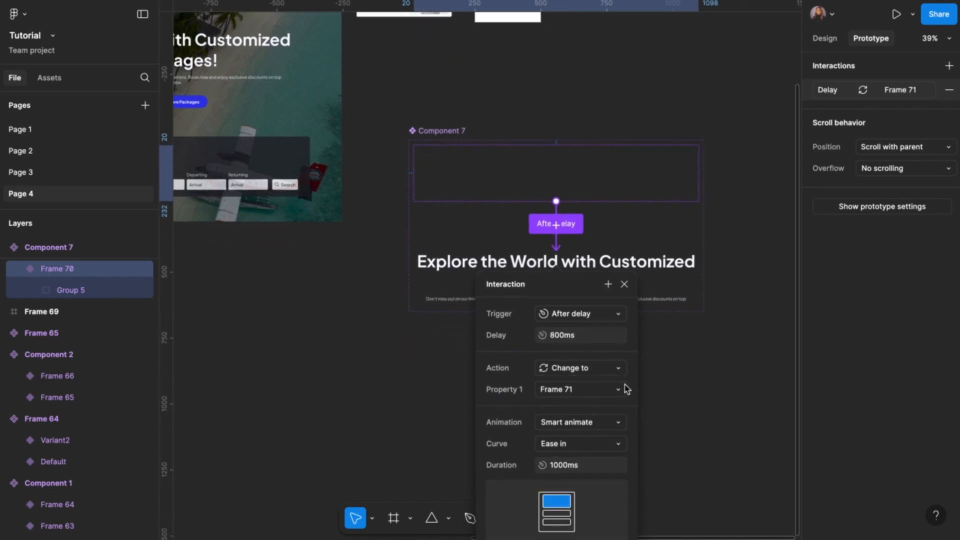
left_click(625, 284)
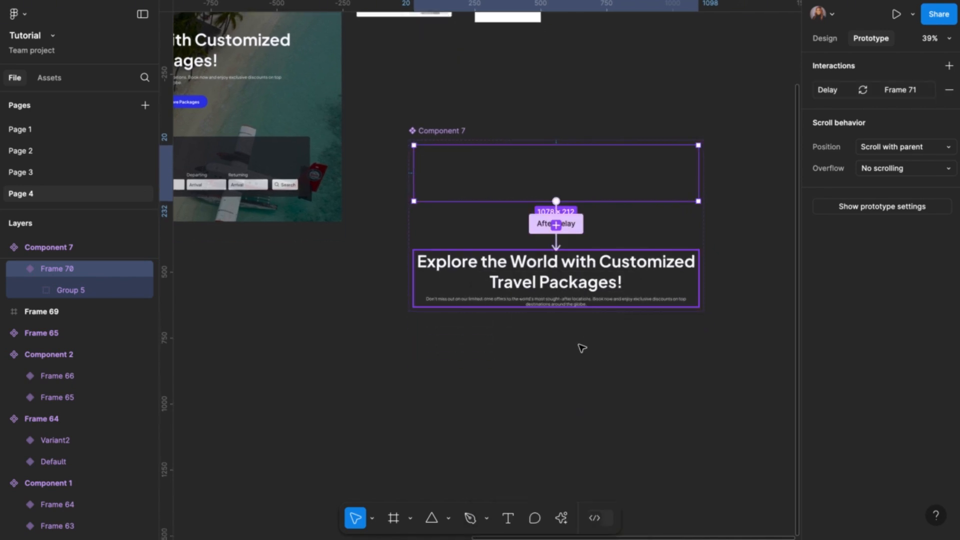
Copy the Frame 70 variant and paste it to replace the heading and subtitle frame in the Hero Section.
scroll(580, 347, "down", 2)
scroll(576, 352, "left", 2)
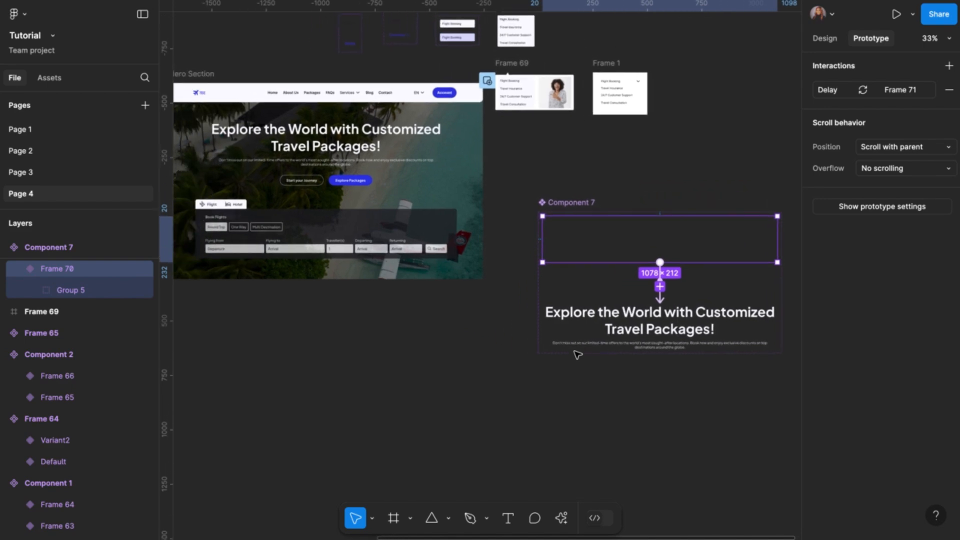
left_click(825, 39)
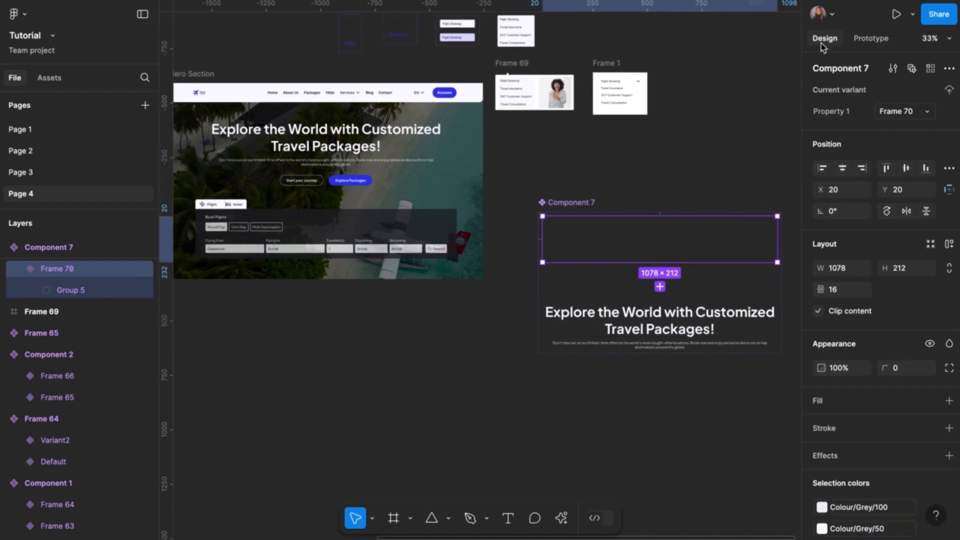
right_click(642, 239)
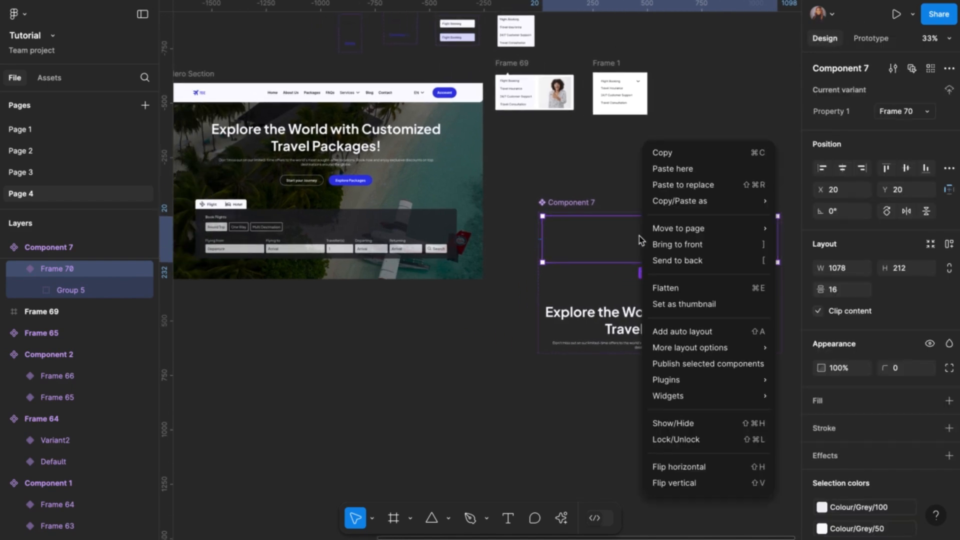
left_click(687, 155)
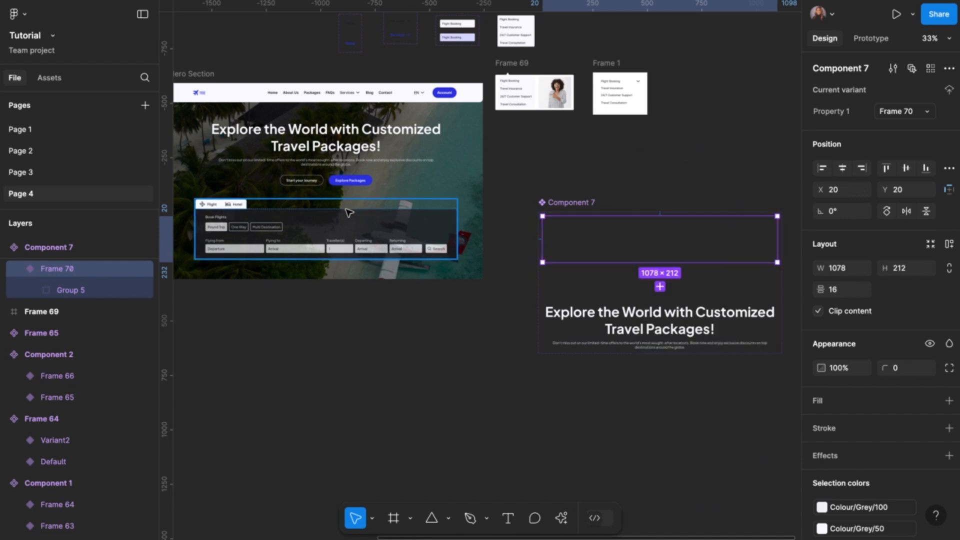
left_click(345, 160)
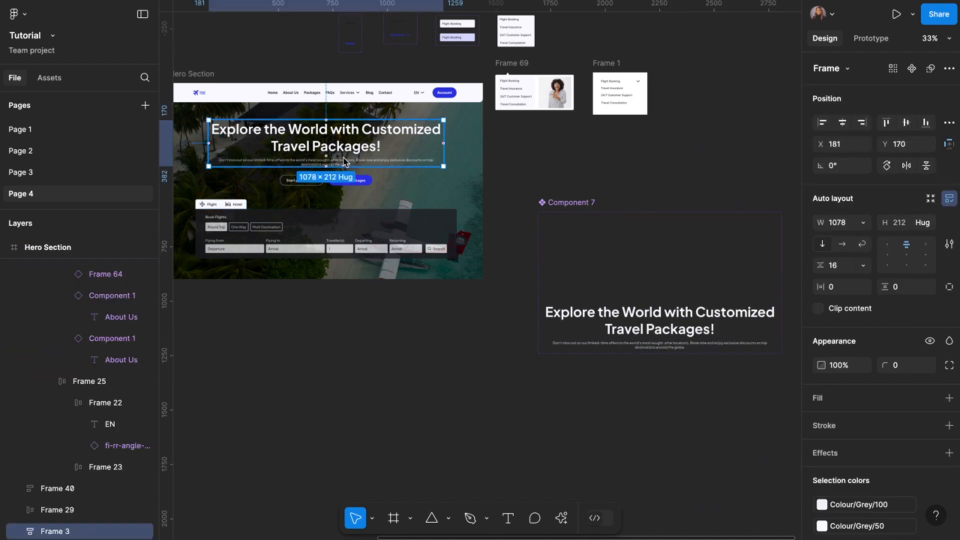
right_click(346, 160)
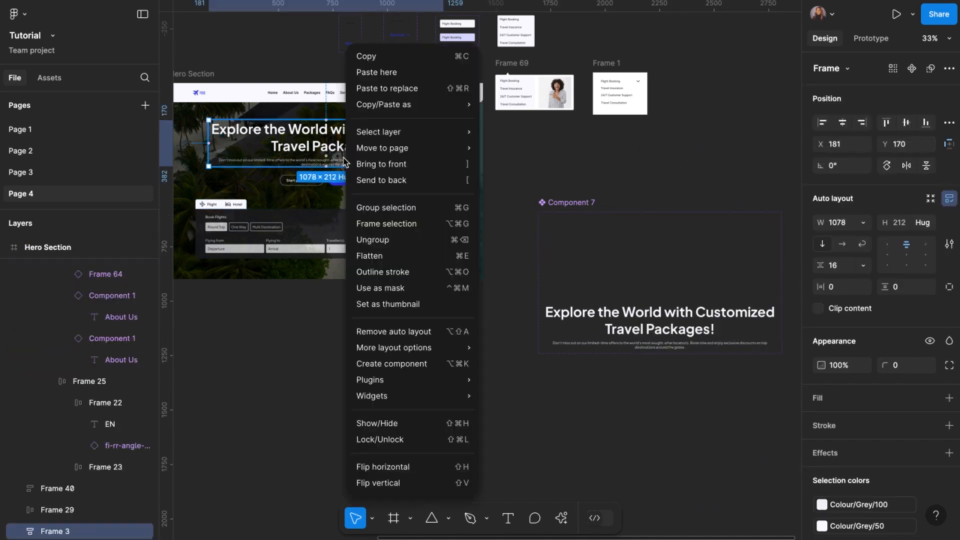
left_click(400, 95)
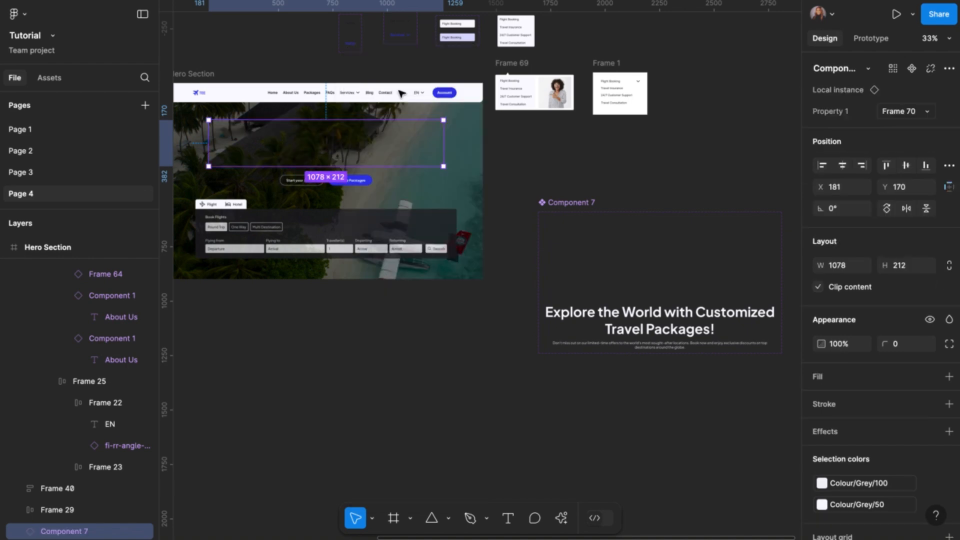
Preview the Hero Section prototype, restart it to check the heading animation, and close the preview.
scroll(373, 118, "left", 5)
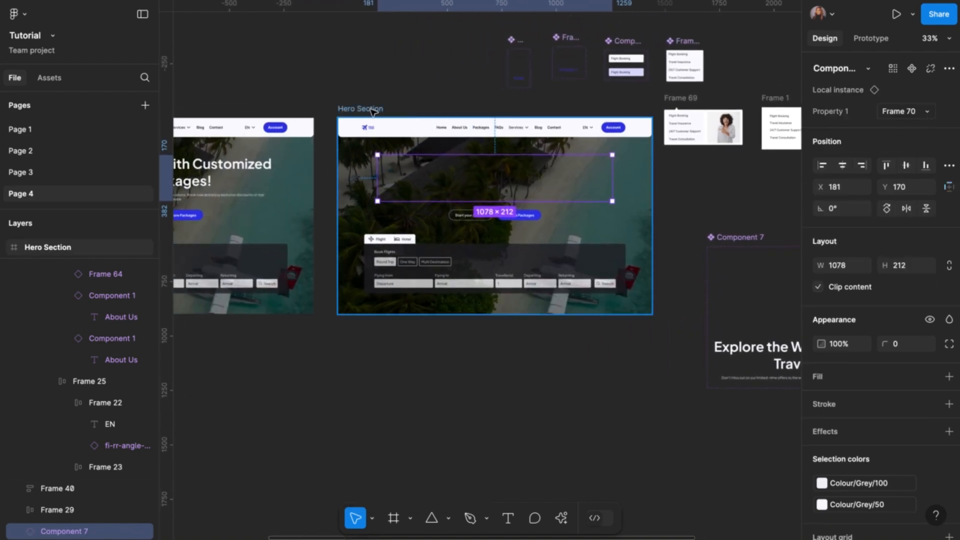
left_click(373, 109)
key("shift+space")
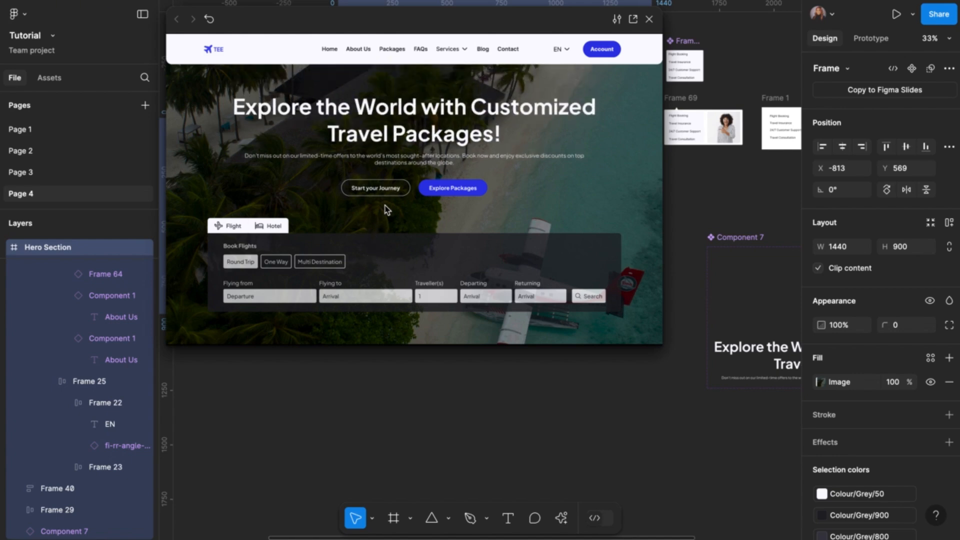
left_click(208, 19)
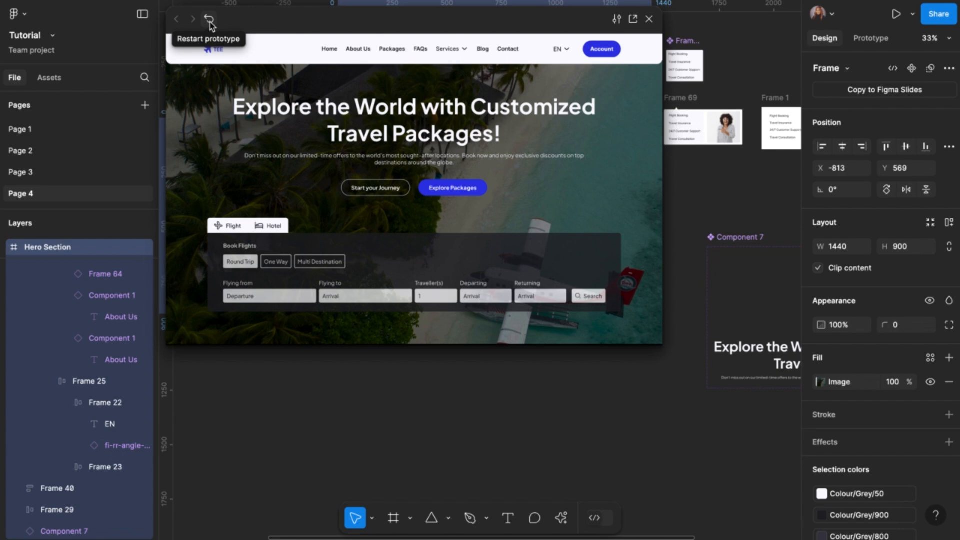
left_click(209, 19)
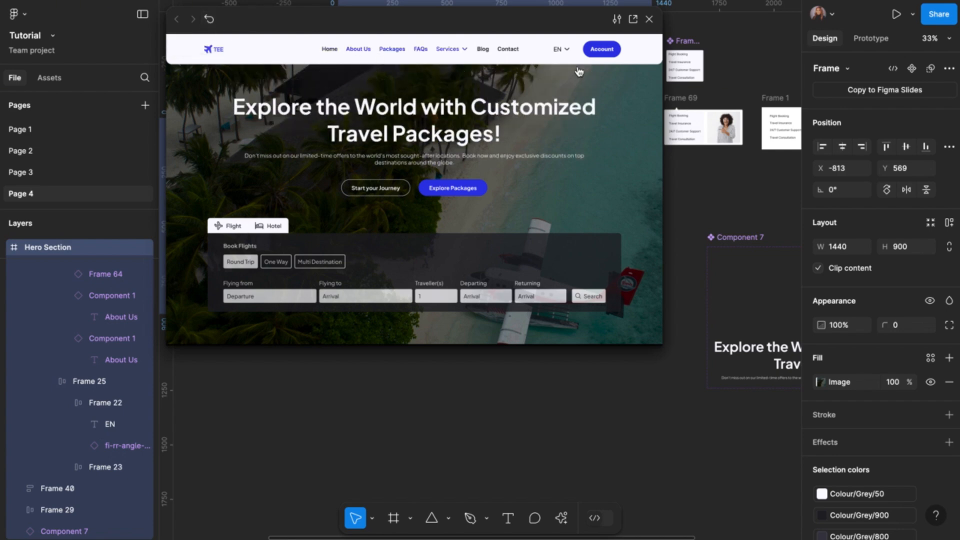
left_click(649, 20)
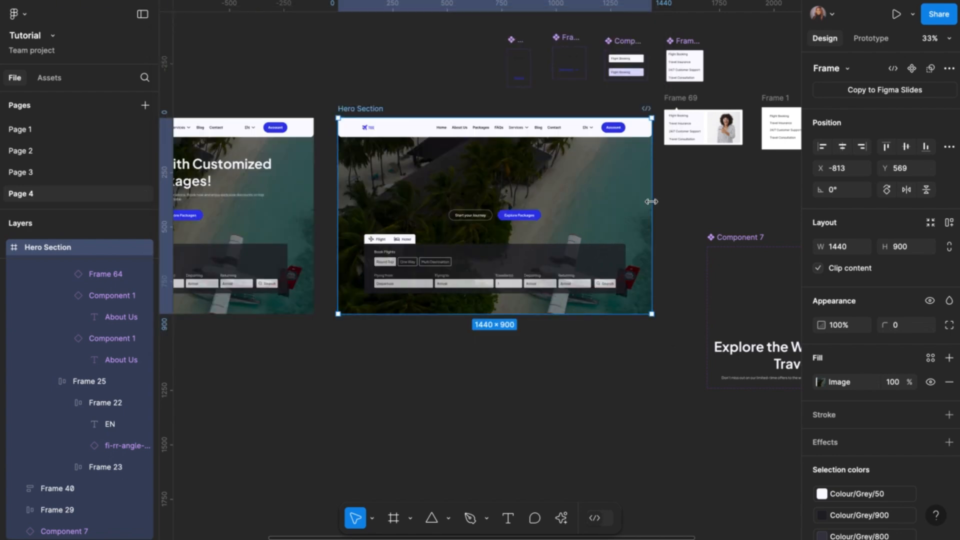
Duplicate the booking form and the button row together below the Hero Section, with the form at about X -590, Y 2077, and deselect them.
scroll(651, 202, "right", 5)
scroll(664, 272, "right", 5)
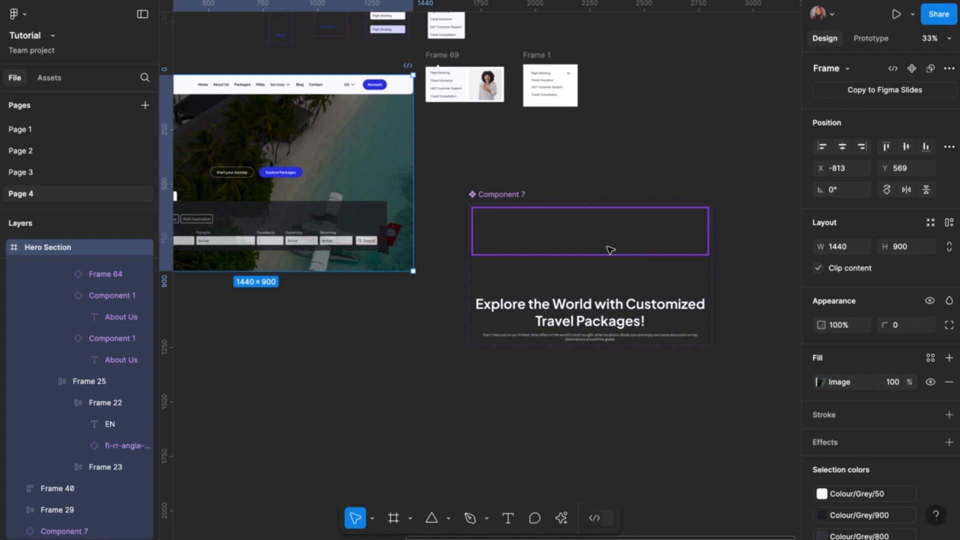
scroll(632, 268, "down", 2)
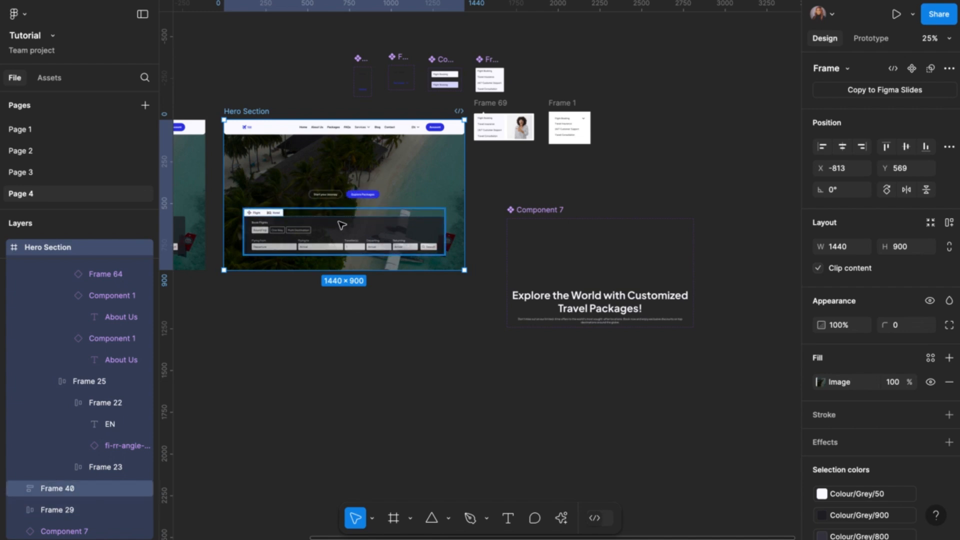
scroll(325, 226, "up", 1)
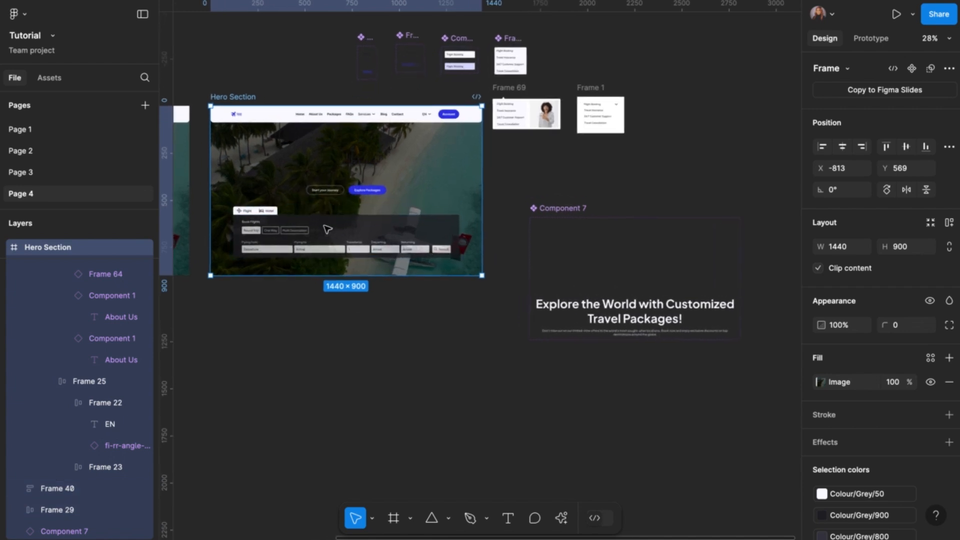
left_click(297, 229)
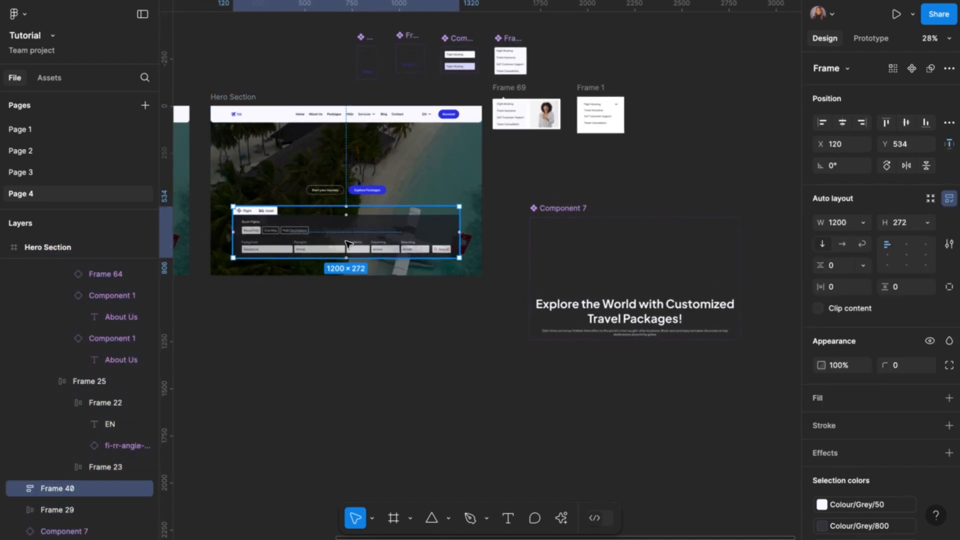
left_click(332, 194, "shift")
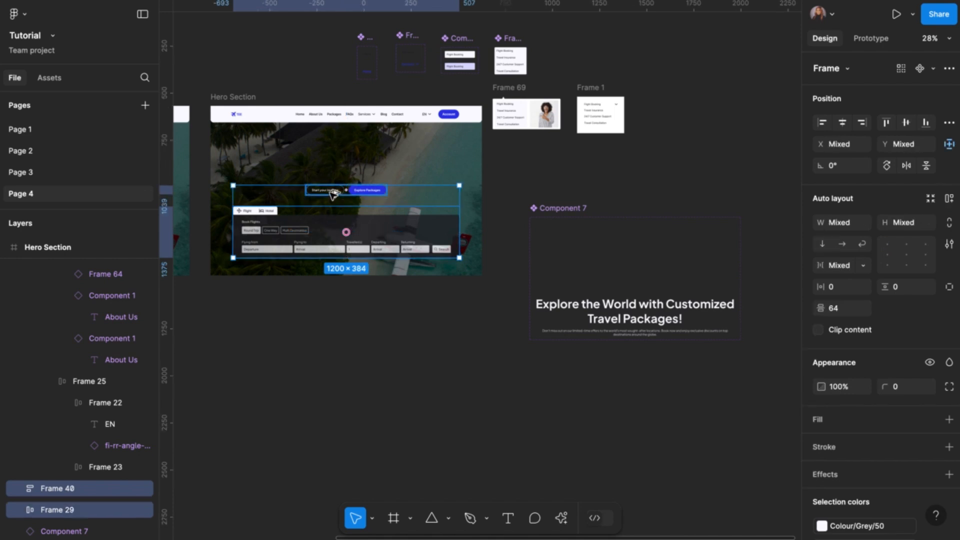
left_click_drag(333, 194, 350, 379)
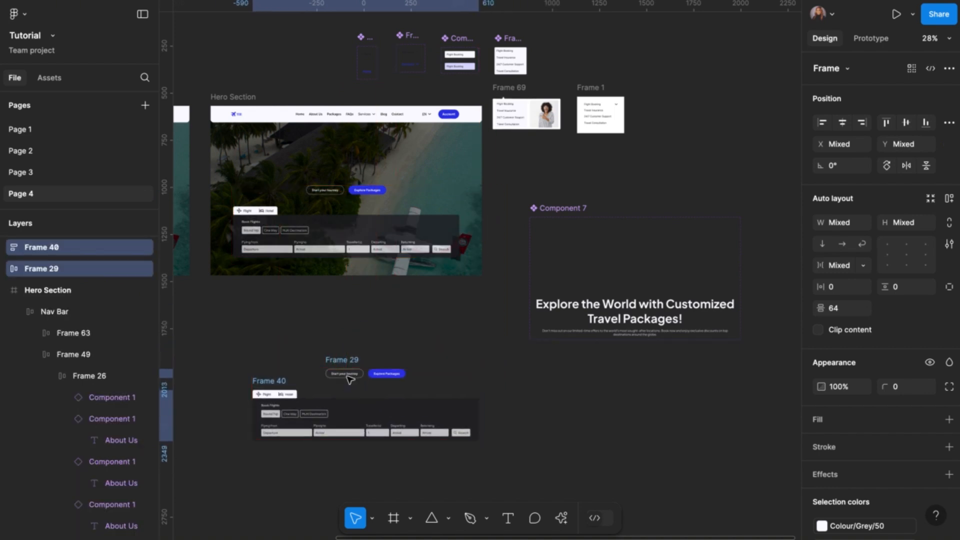
scroll(321, 384, "down", 3)
scroll(321, 384, "left", 3)
left_click(307, 389)
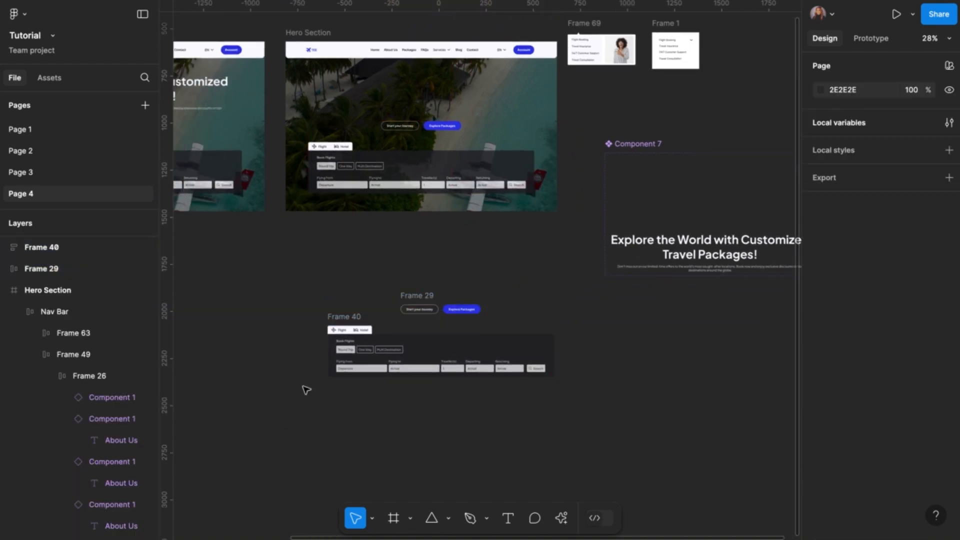
Remove auto layout from the copied booking form, Frame 40, and ungroup it.
left_click(355, 317)
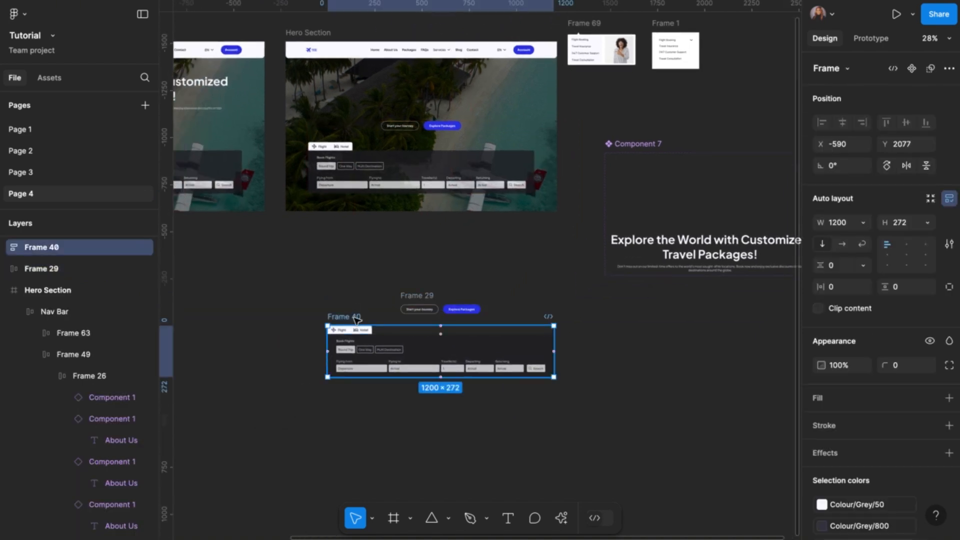
left_click(949, 200)
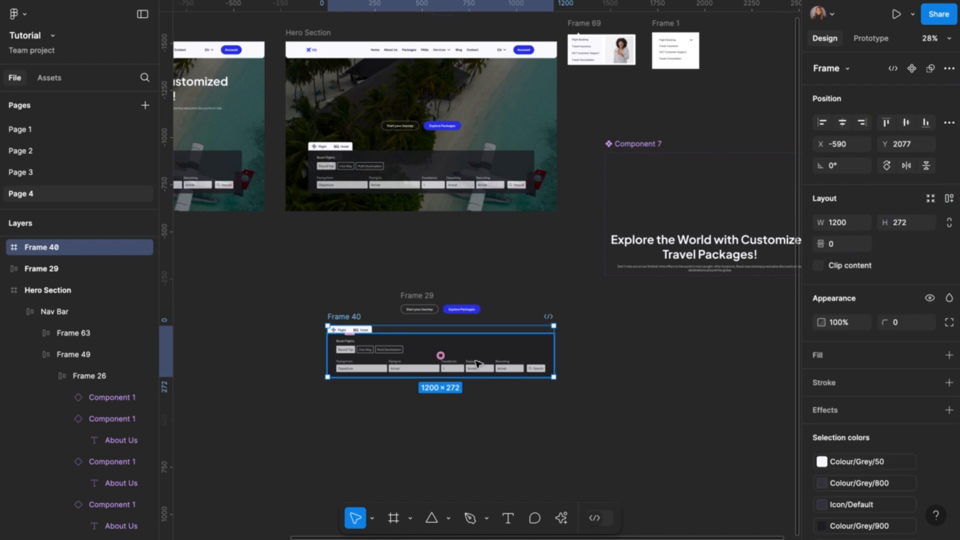
right_click(357, 317)
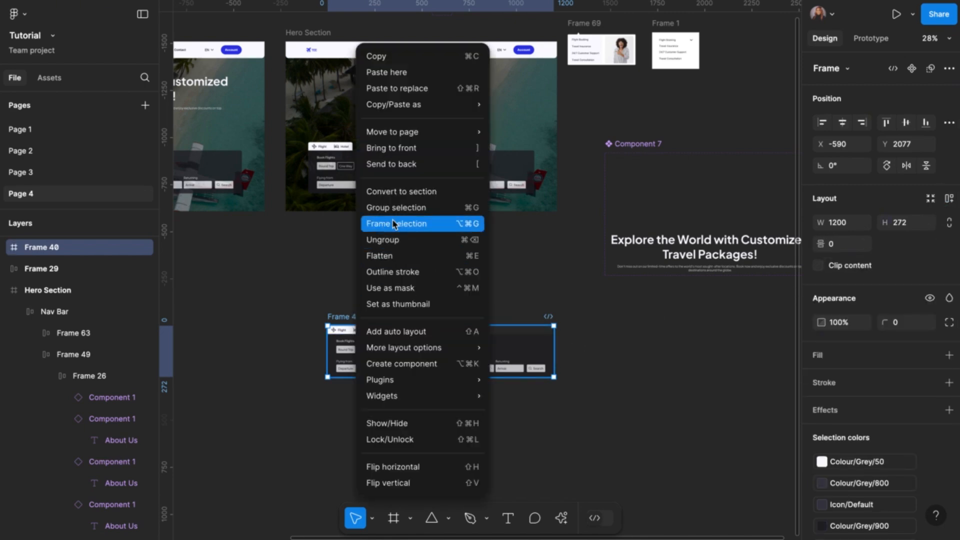
left_click(395, 240)
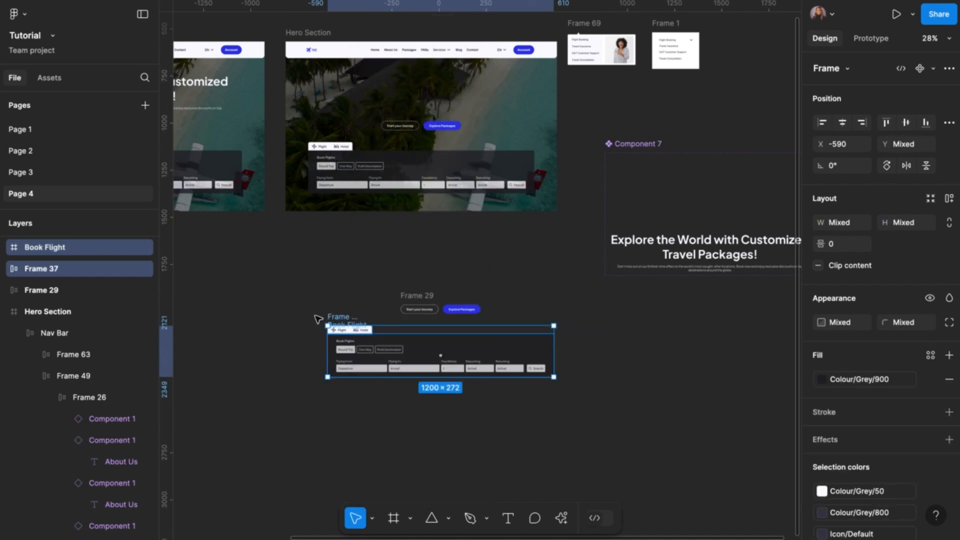
Group the copied Flight/Hotel tab row, Frame 37, together with the Book Flight form below the Hero Section.
left_click(296, 347)
scroll(385, 372, "up", 5)
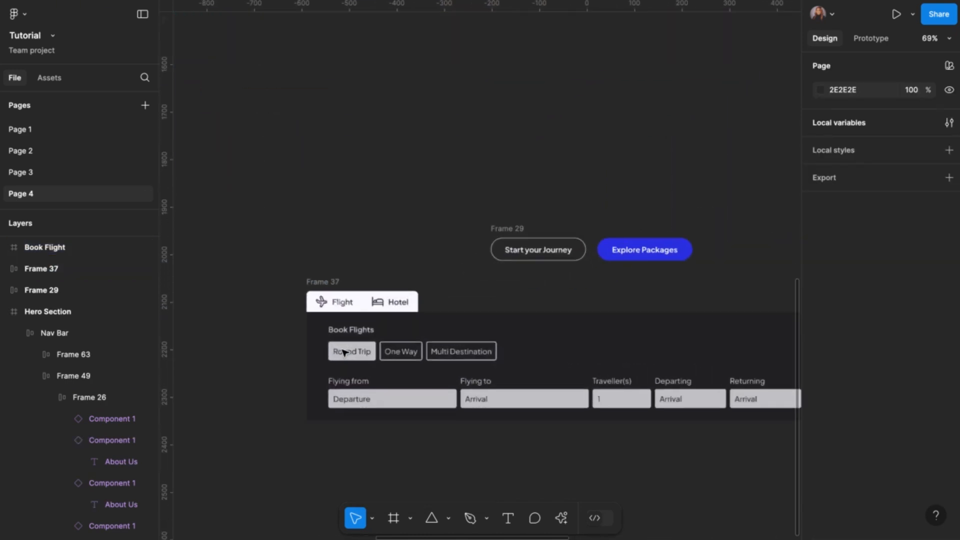
scroll(344, 352, "down", 4)
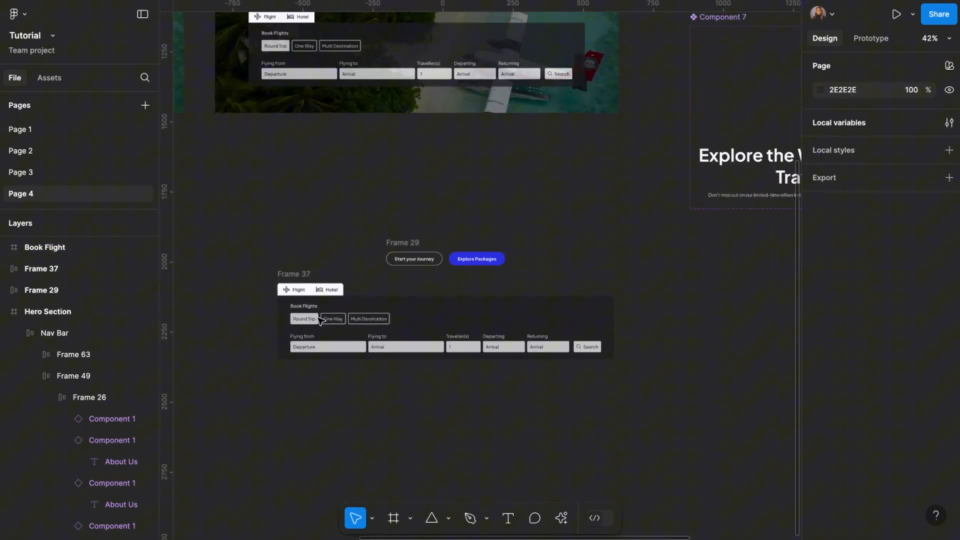
left_click(295, 275)
left_click(296, 277)
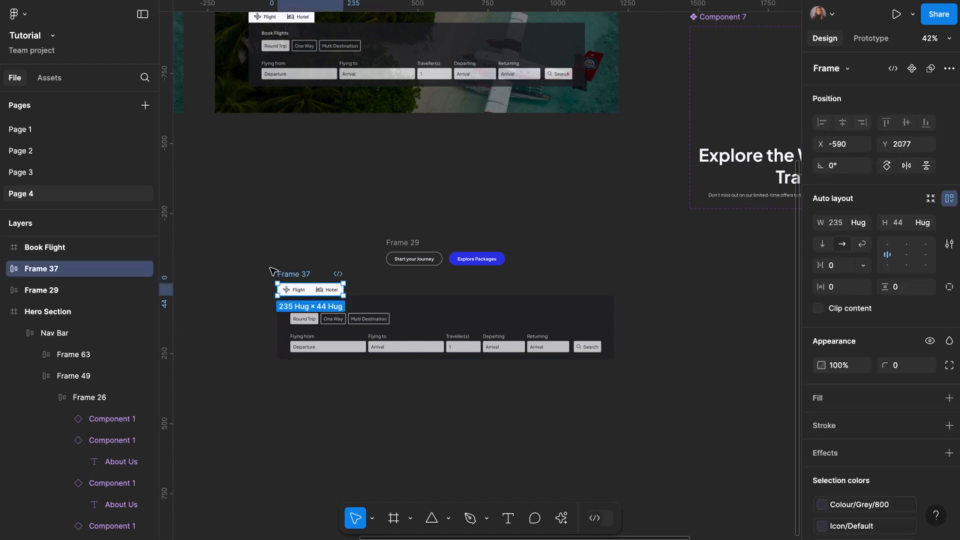
left_click(274, 272)
left_click_drag(270, 269, 665, 411)
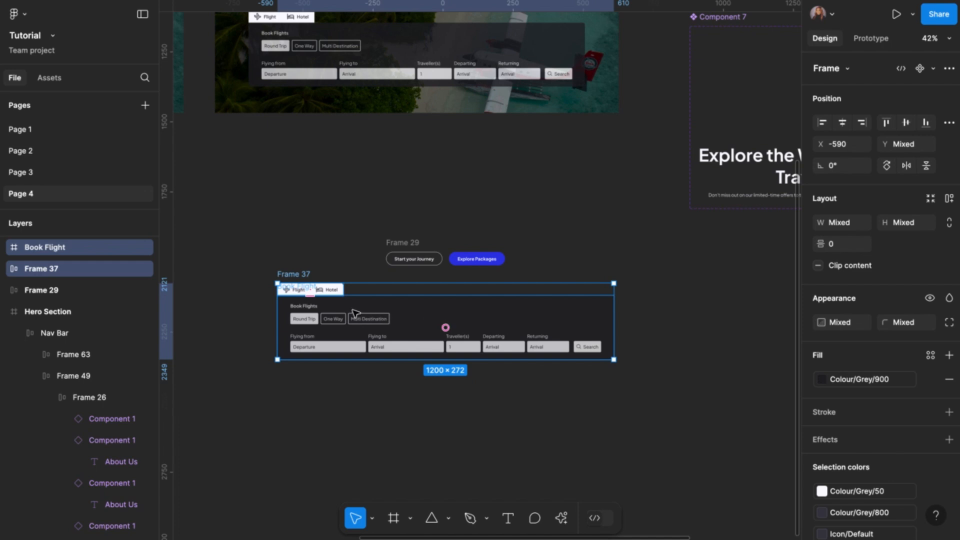
key("ctrl+g")
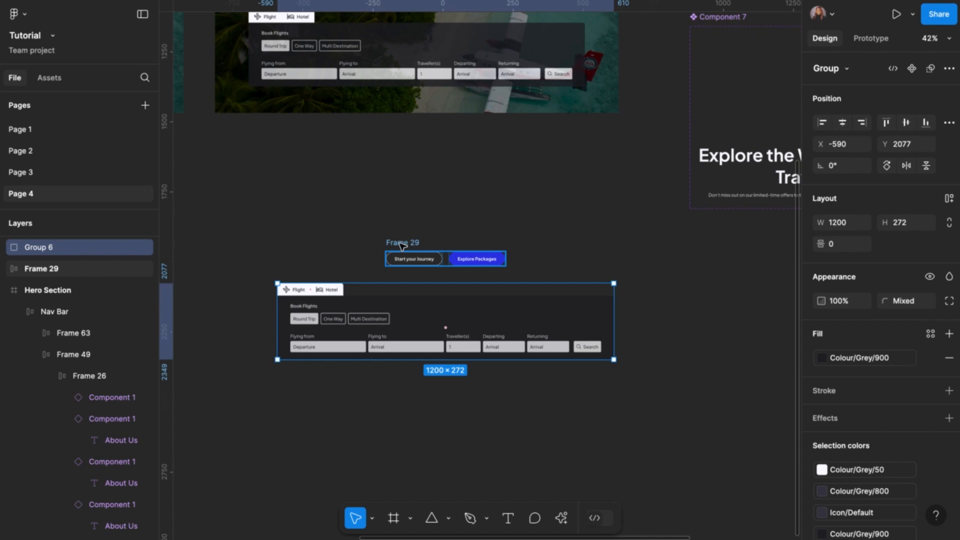
Group the booking form with the button row, Frame 29, and wrap the resulting group in a frame.
left_click(401, 245, "shift")
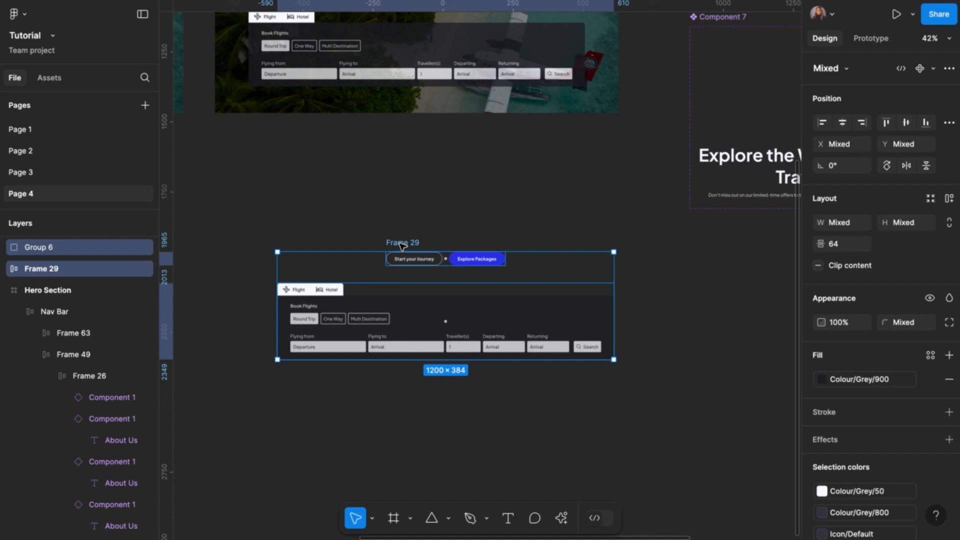
key("ctrl+g")
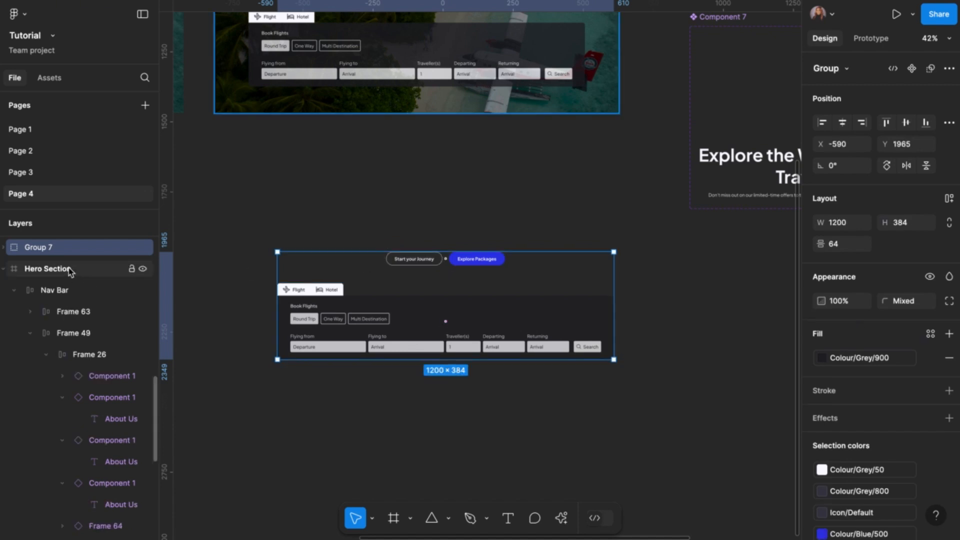
right_click(313, 272)
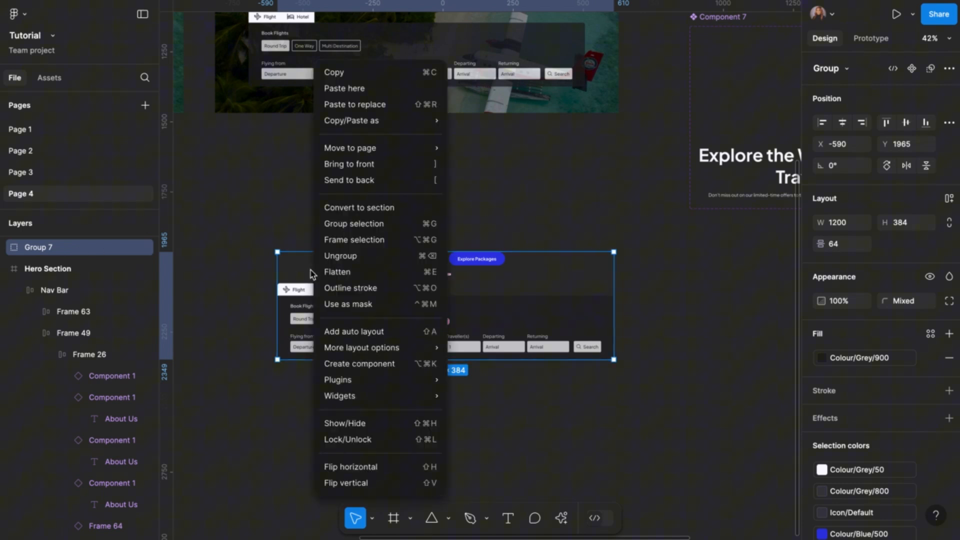
left_click(359, 245)
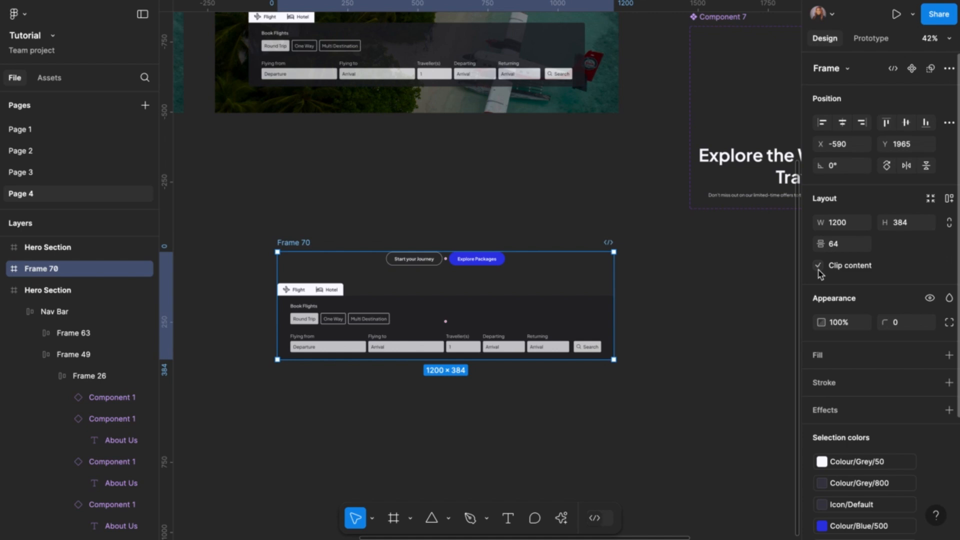
Duplicate the new buttons and booking form frame directly below the original, at about X -590, Y 2621.
scroll(649, 334, "down", 3)
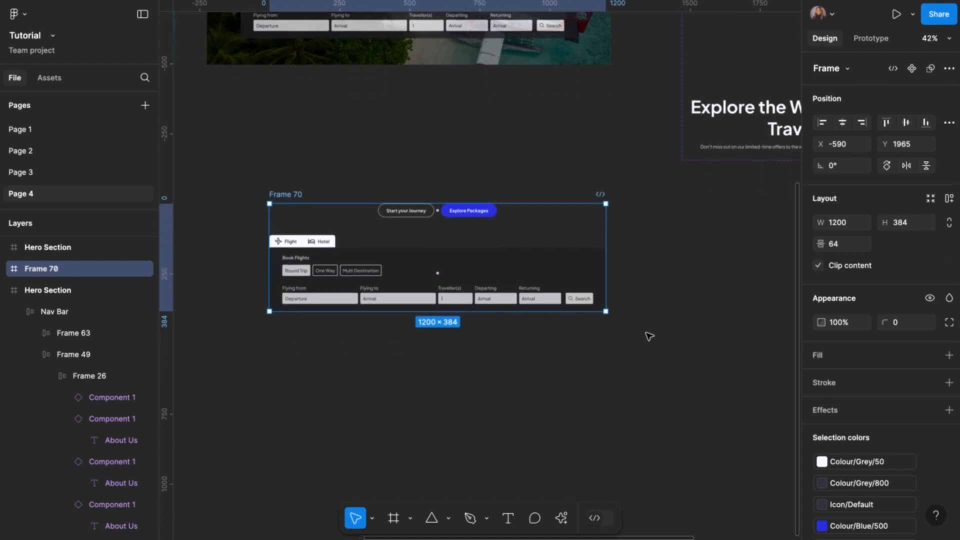
scroll(649, 336, "down", 5)
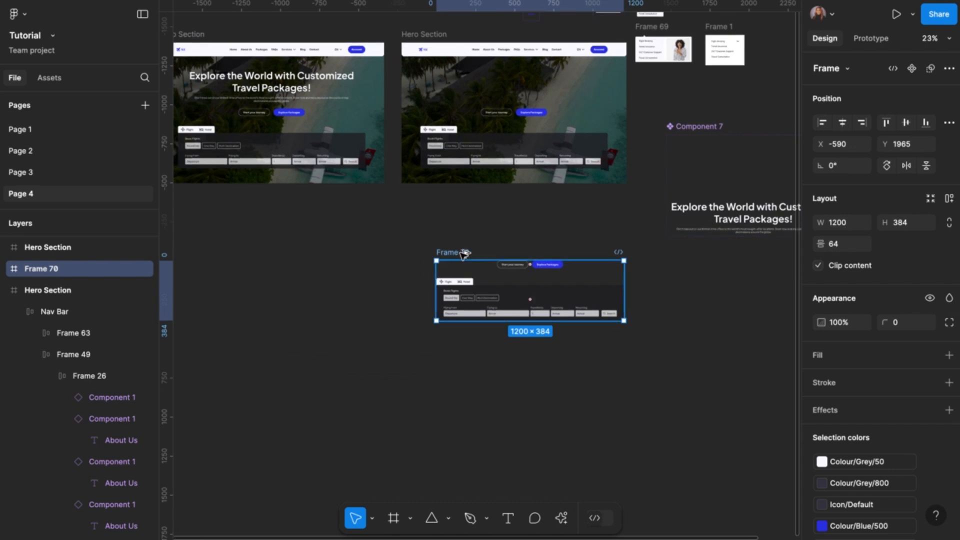
left_click_drag(464, 253, 464, 352)
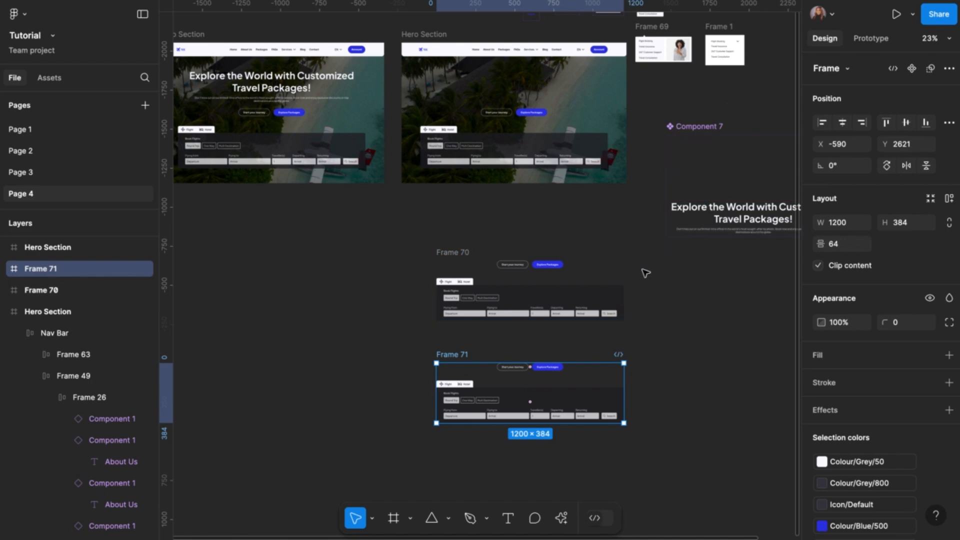
scroll(645, 273, "up", 4)
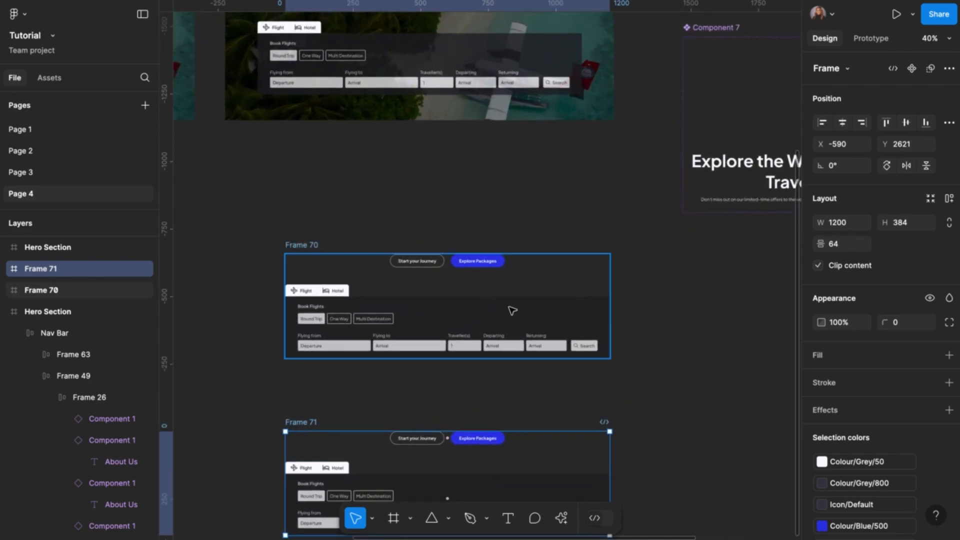
scroll(512, 310, "down", 3)
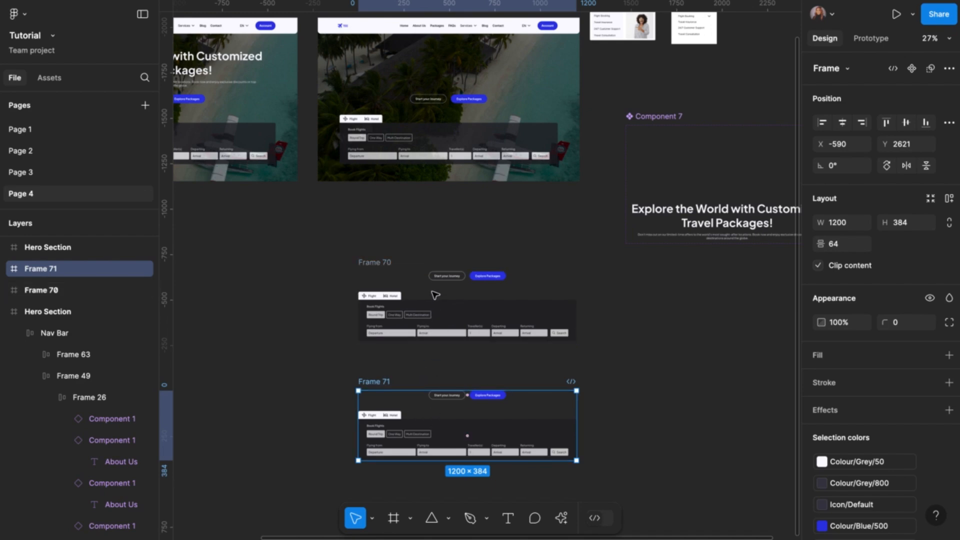
Set the opacity of the upper buttons and booking form frame, Frame 70, to 0%.
left_click(389, 268)
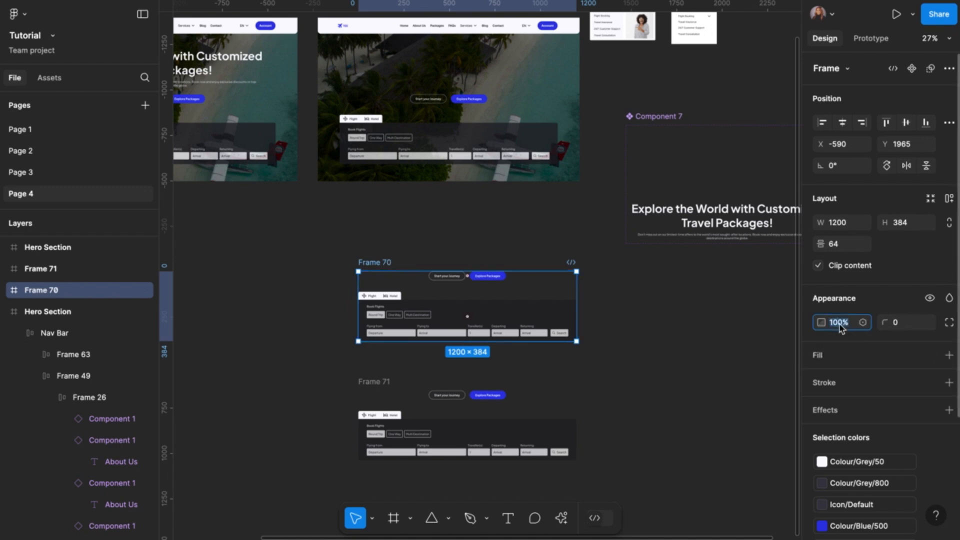
type("0")
left_click(867, 308)
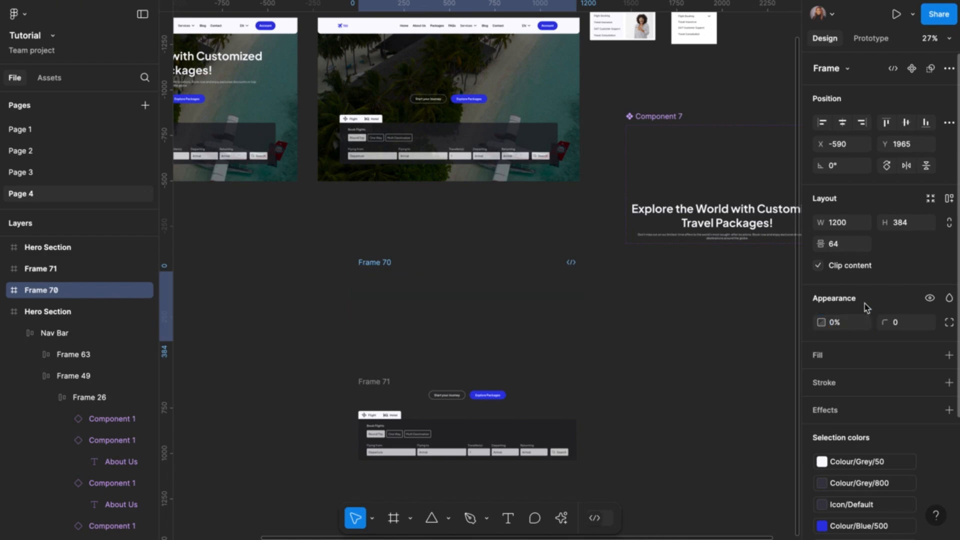
Combine the transparent Frame 70 and the visible Frame 71 into a component set.
scroll(632, 388, "down", 3)
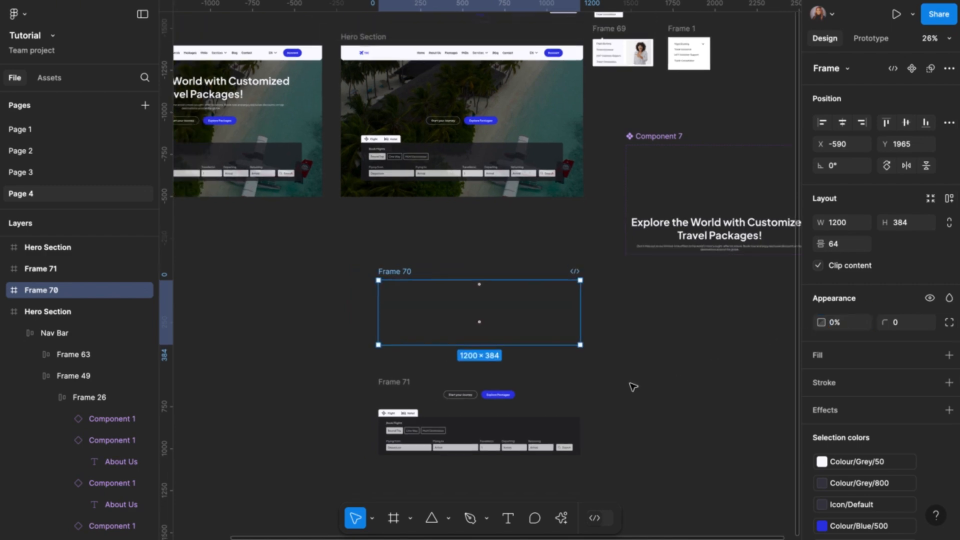
scroll(632, 387, "up", 3)
scroll(445, 315, "down", 2)
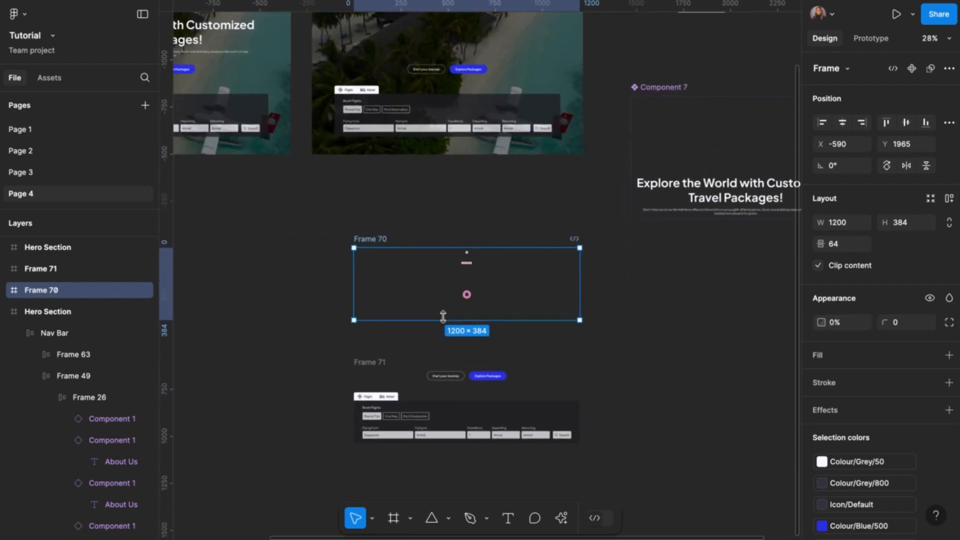
left_click_drag(344, 213, 623, 454)
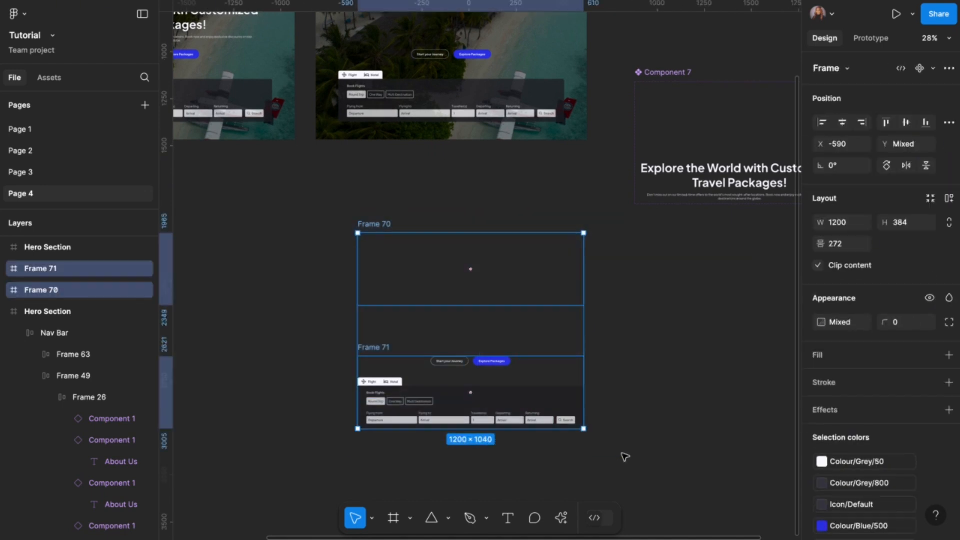
left_click(949, 69)
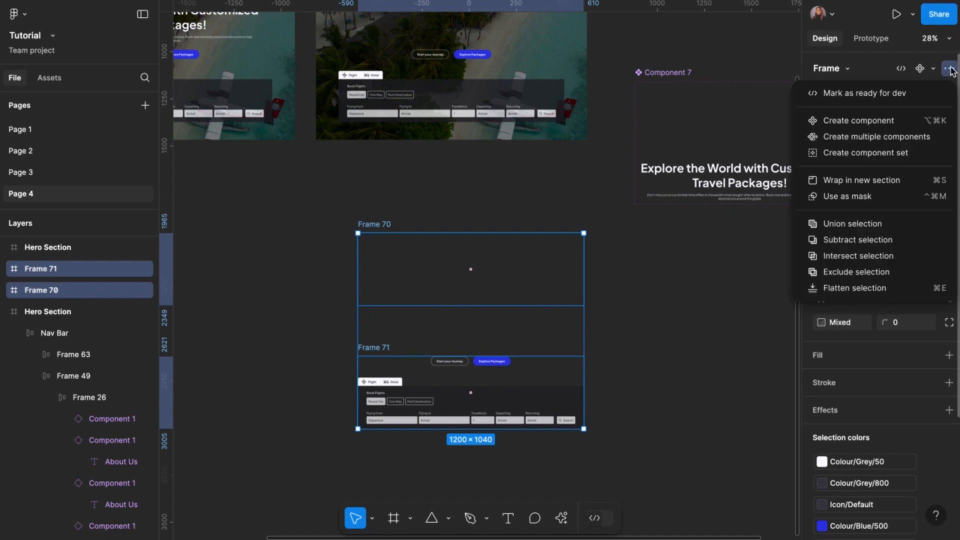
left_click(856, 153)
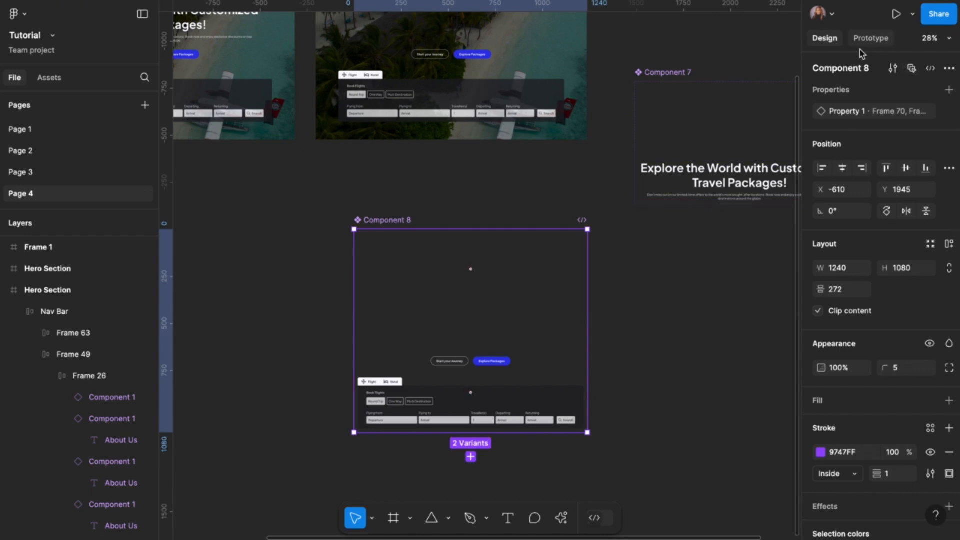
Add a prototype interaction from the transparent variant that changes to Frame 71 after a delay of 800 ms.
left_click(870, 40)
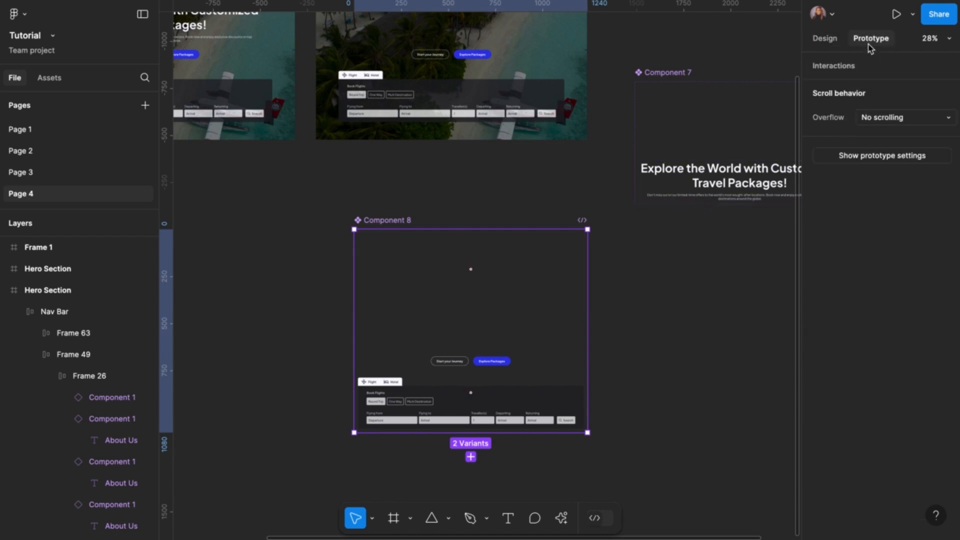
left_click(474, 290)
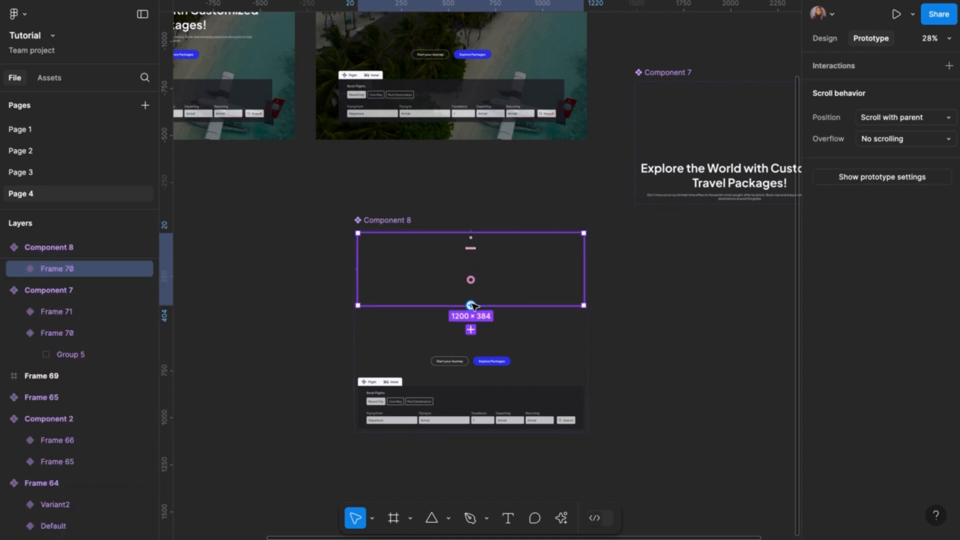
left_click_drag(471, 305, 470, 361)
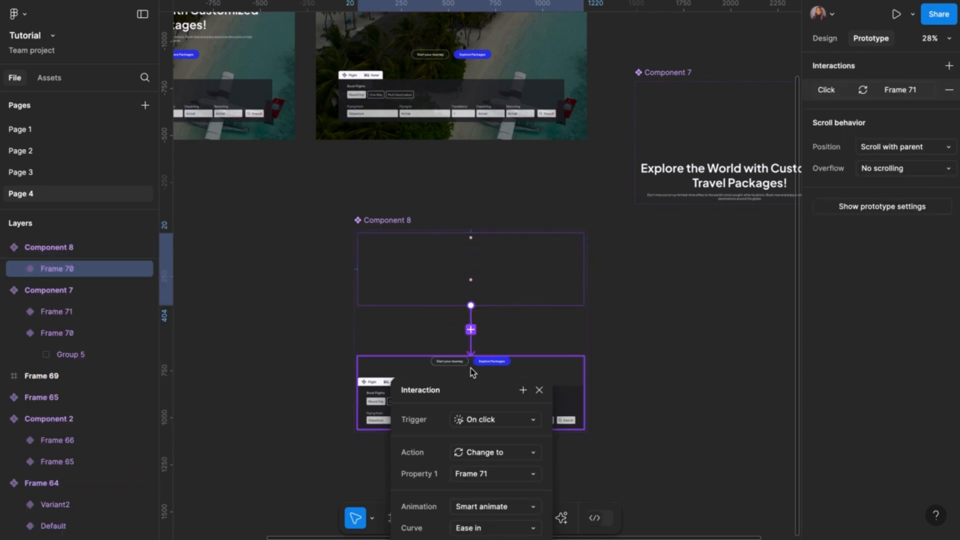
left_click(520, 419)
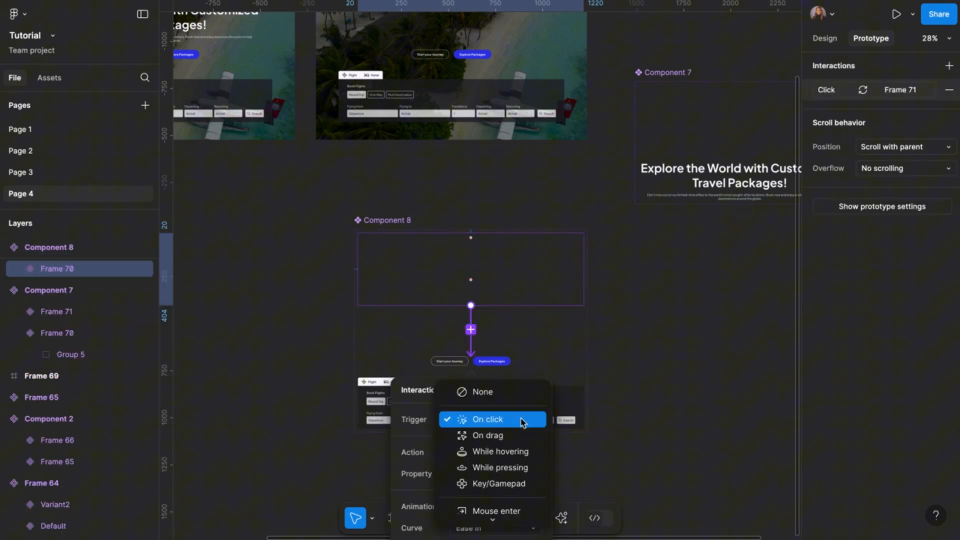
left_click(505, 515)
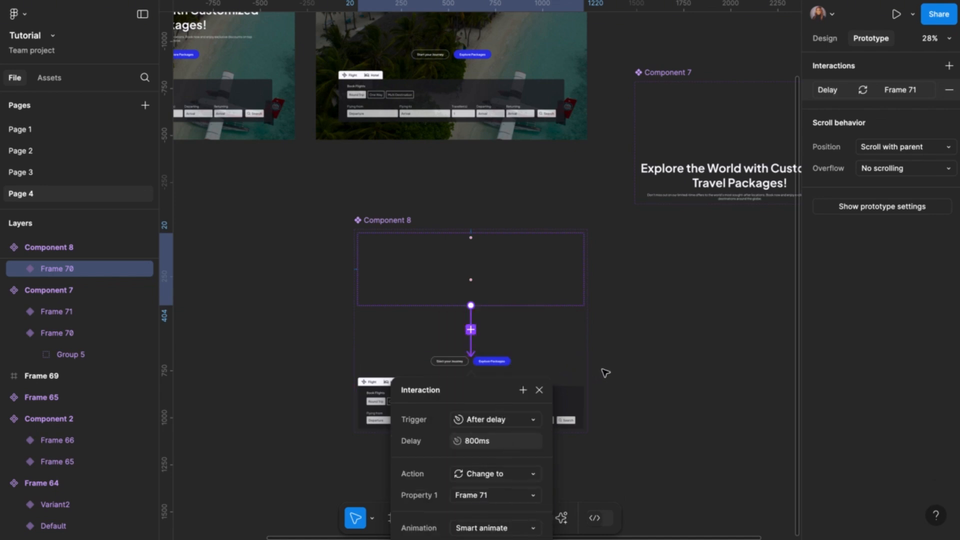
scroll(605, 373, "down", 5)
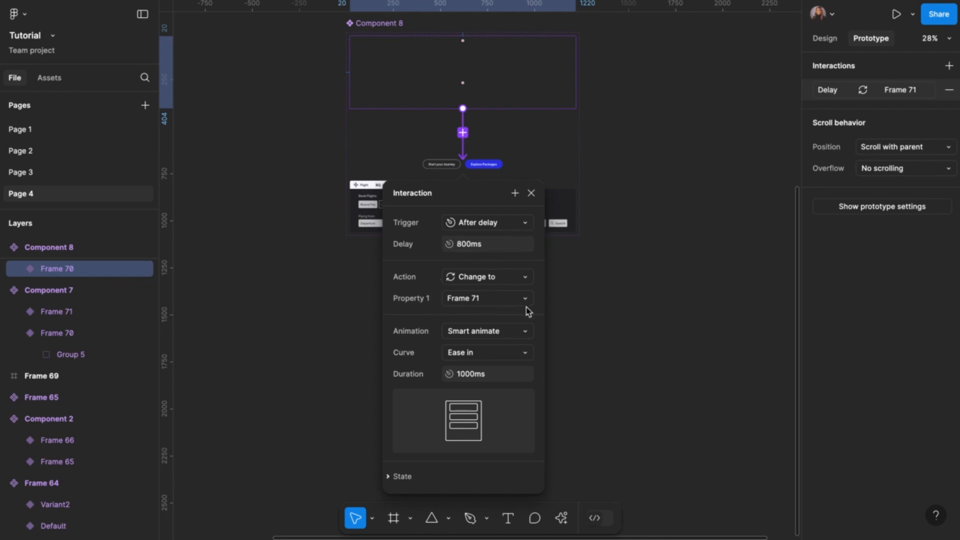
Keep Smart animate for the delayed interaction, set its curve to Slow and its duration to 1500 ms, and close the interaction settings.
left_click(527, 337)
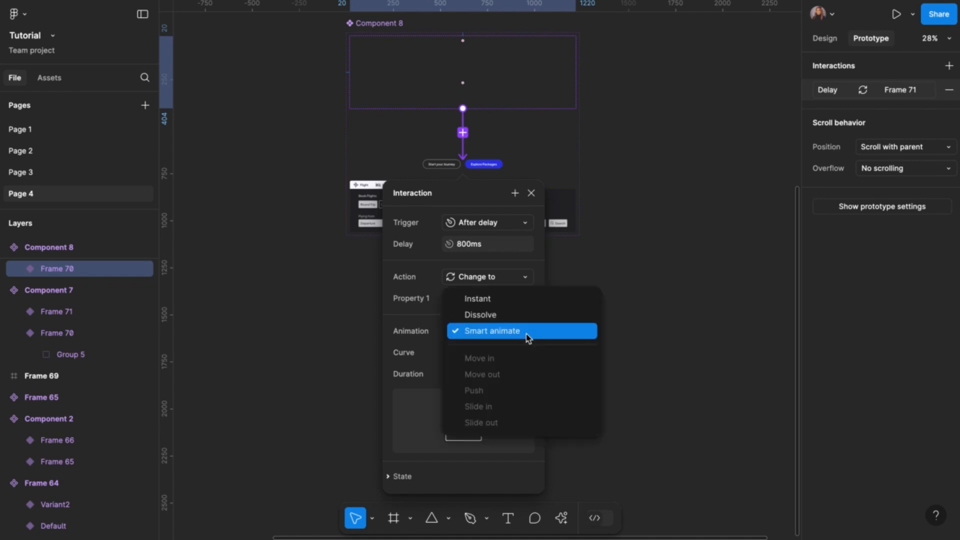
left_click(528, 338)
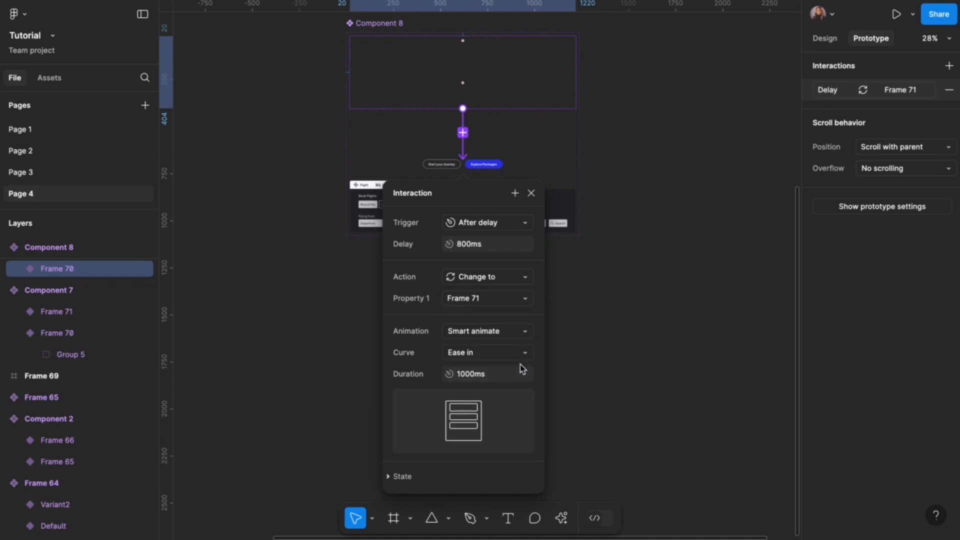
left_click(525, 354)
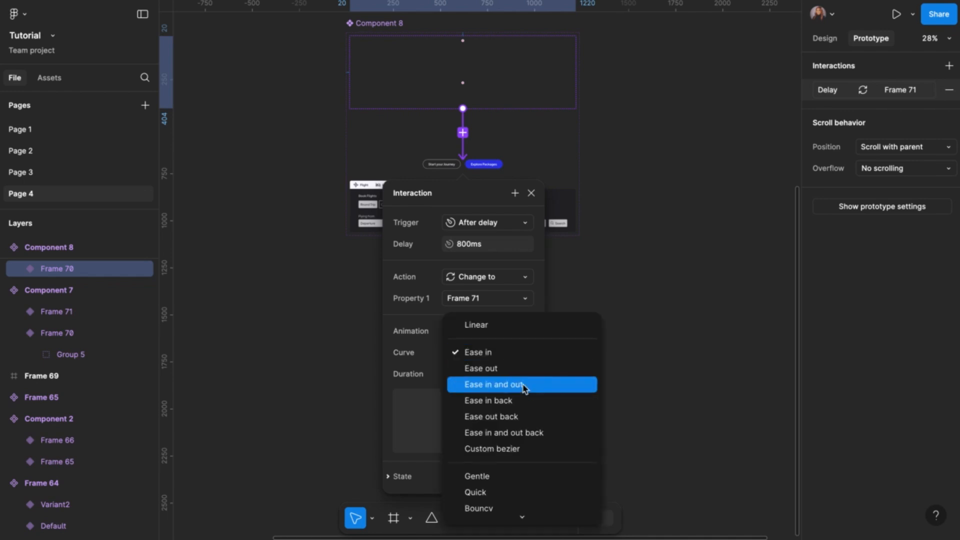
scroll(500, 468, "down", 2)
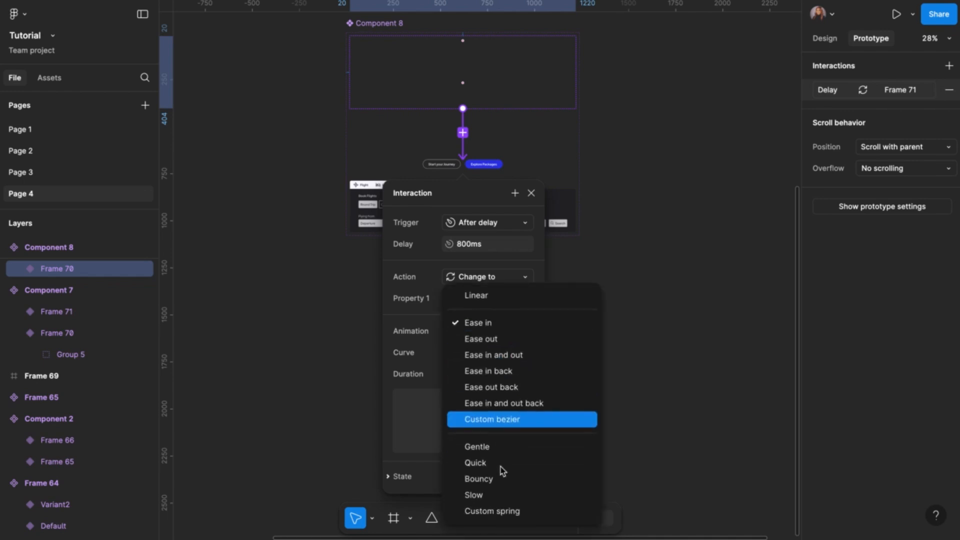
left_click(492, 494)
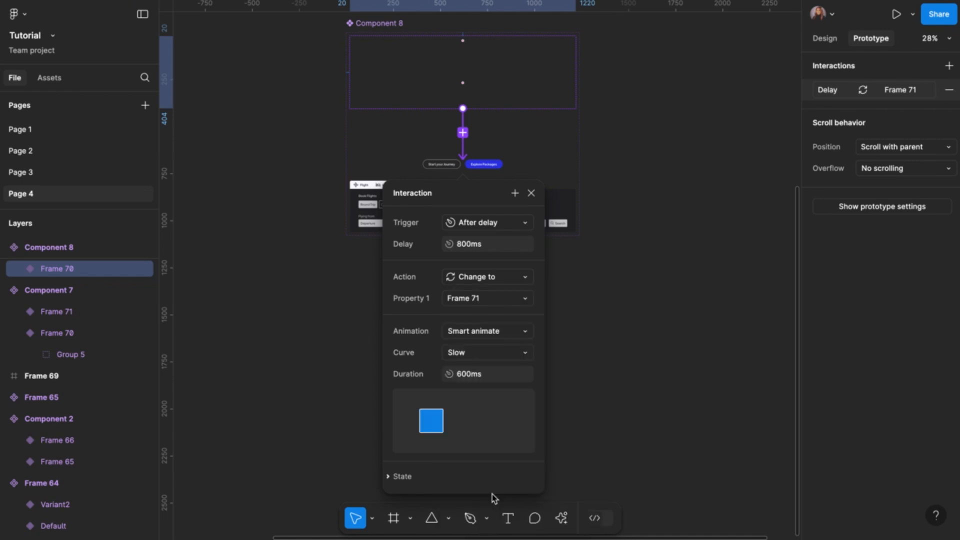
left_click(468, 376)
type("1500")
key("Return")
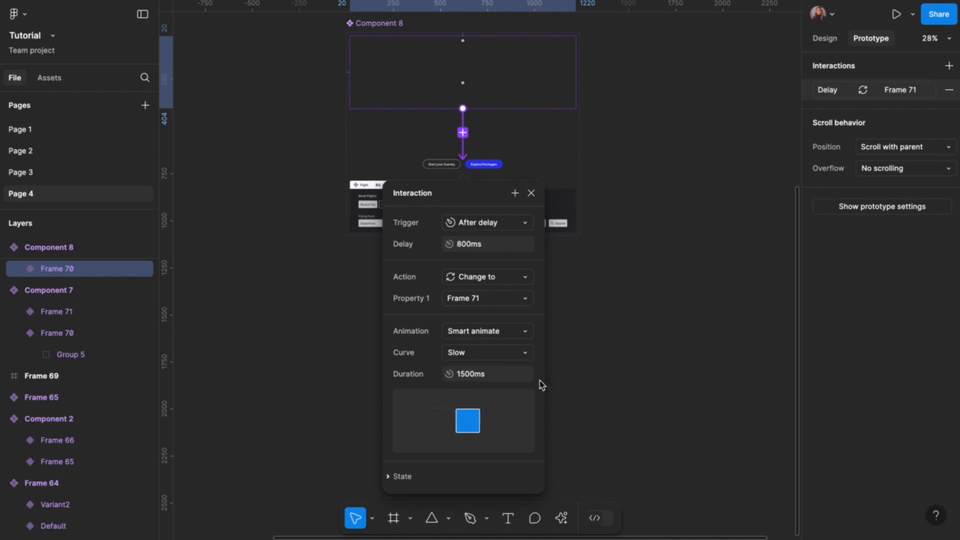
left_click(531, 194)
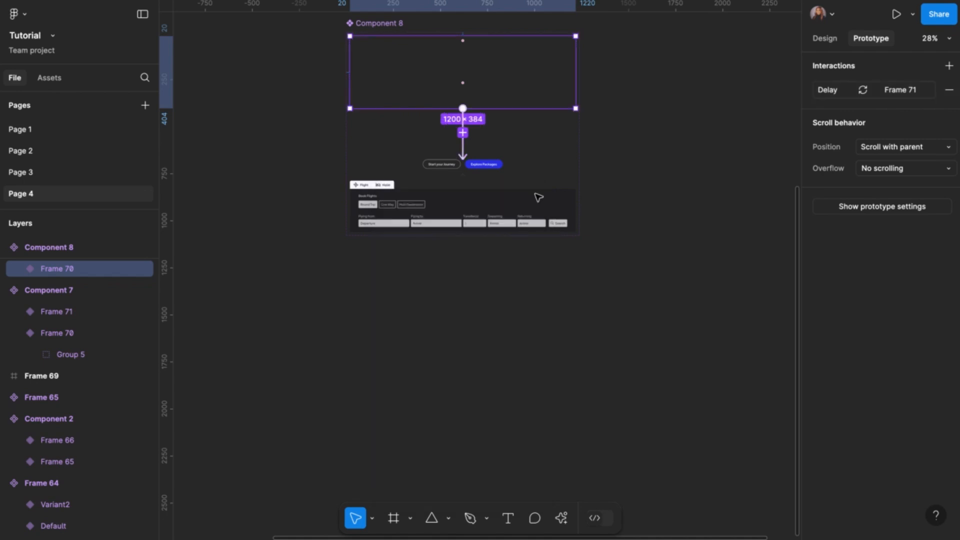
scroll(520, 334, "up", 3)
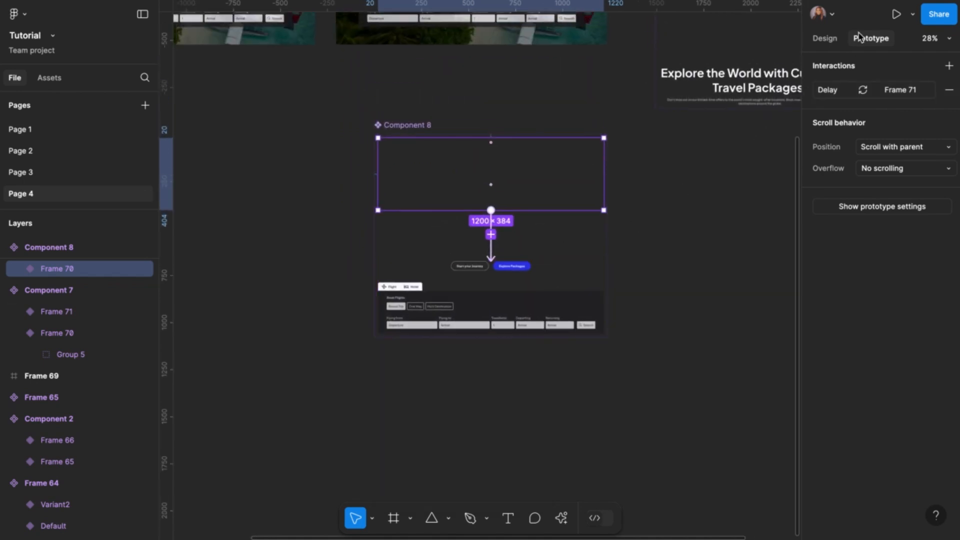
Copy the transparent Frame 70 variant of Component 8.
left_click(825, 39)
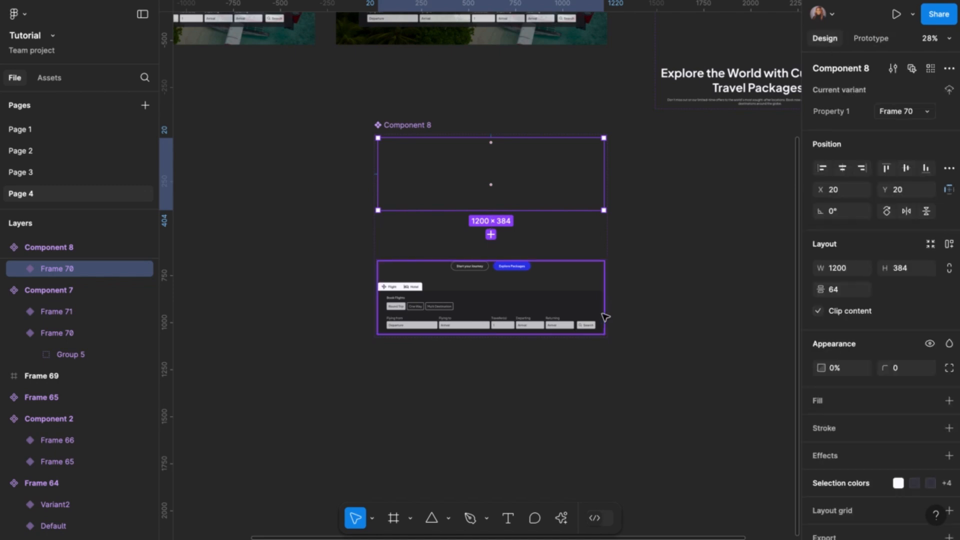
scroll(603, 317, "down", 3)
scroll(605, 317, "up", 1)
scroll(511, 279, "up", 2)
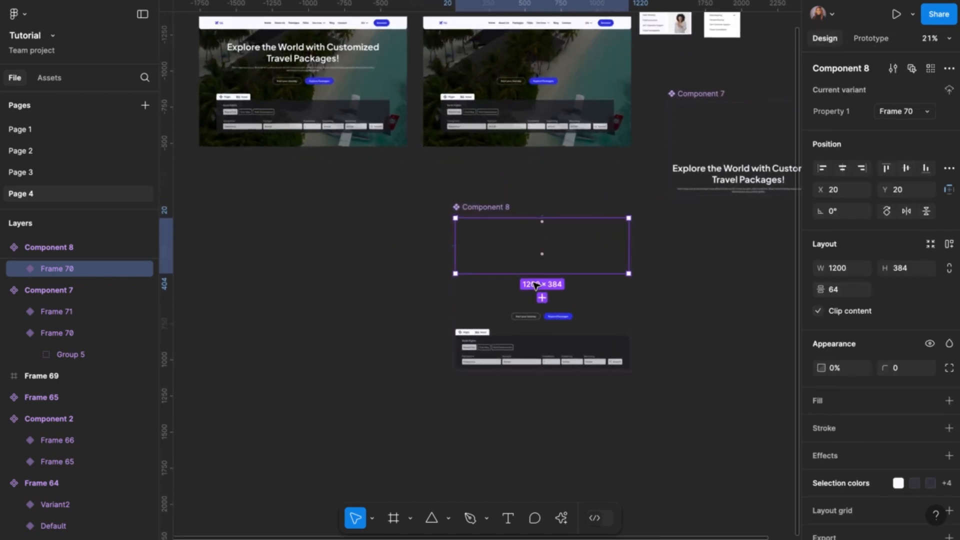
right_click(515, 254)
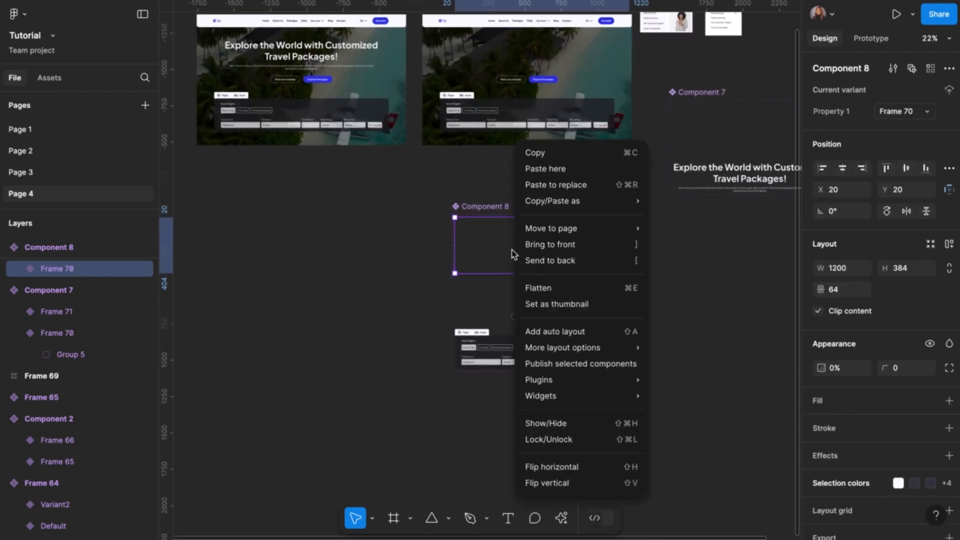
left_click(561, 159)
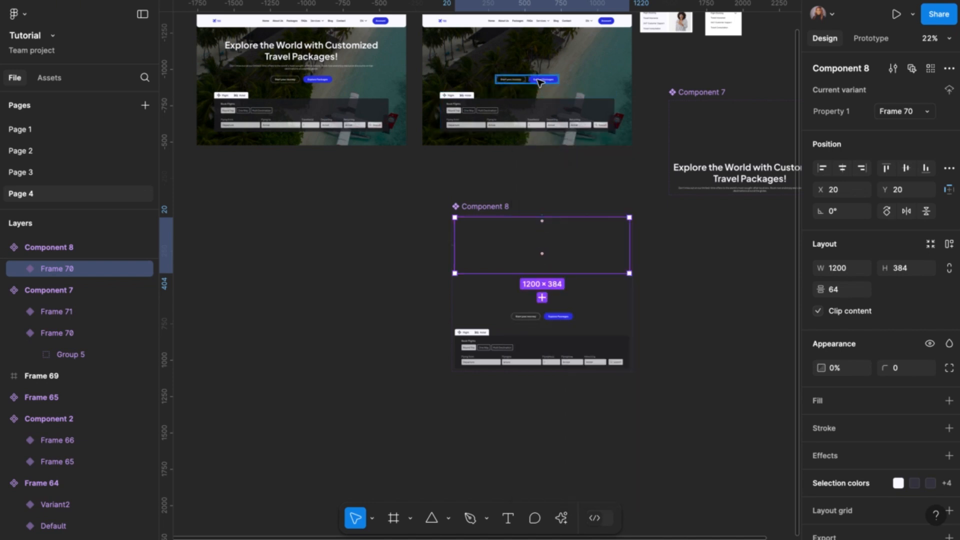
Group the two buttons and the booking form in the Hero Section frame that has no visible heading.
left_click(522, 186)
scroll(523, 186, "up", 2)
scroll(523, 186, "up", 2)
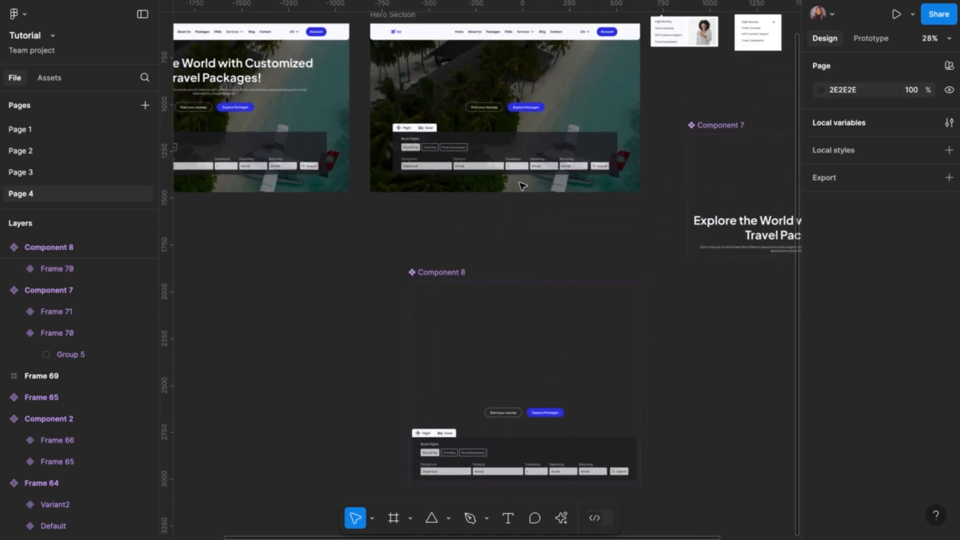
scroll(522, 186, "up", 1)
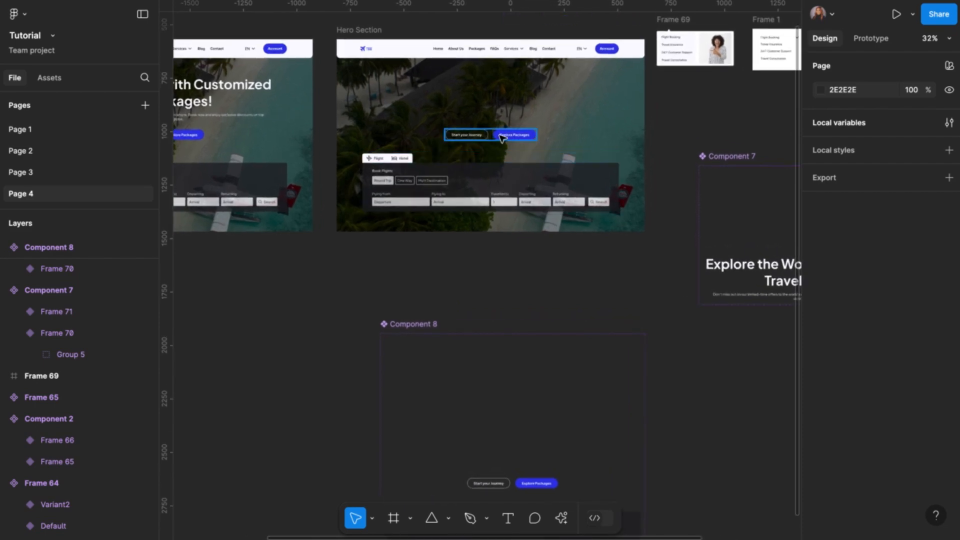
left_click(503, 137)
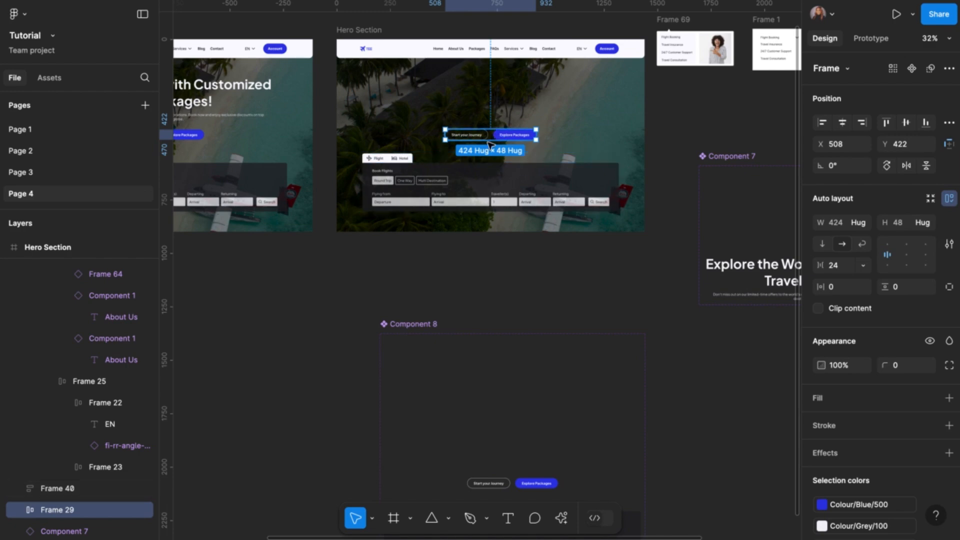
left_click(473, 174, "shift")
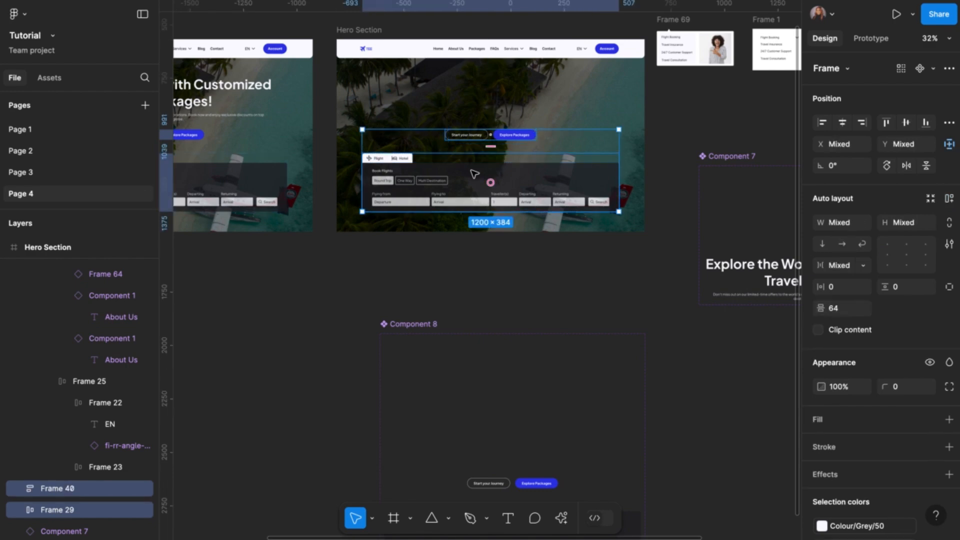
key("ctrl+g")
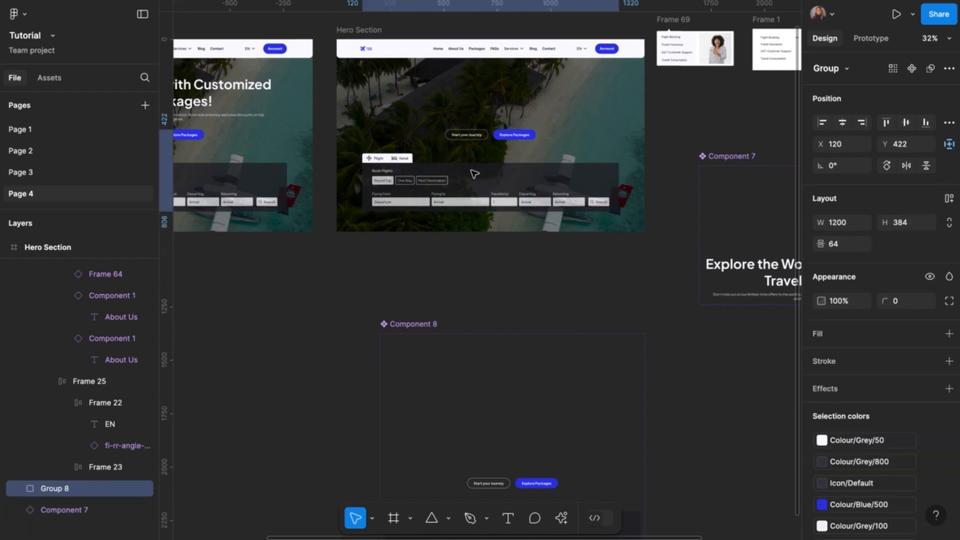
Copy Component 8's transparent Frame 70 variant and paste it to replace the grouped buttons and booking form in the Hero Section.
scroll(476, 220, "down", 3)
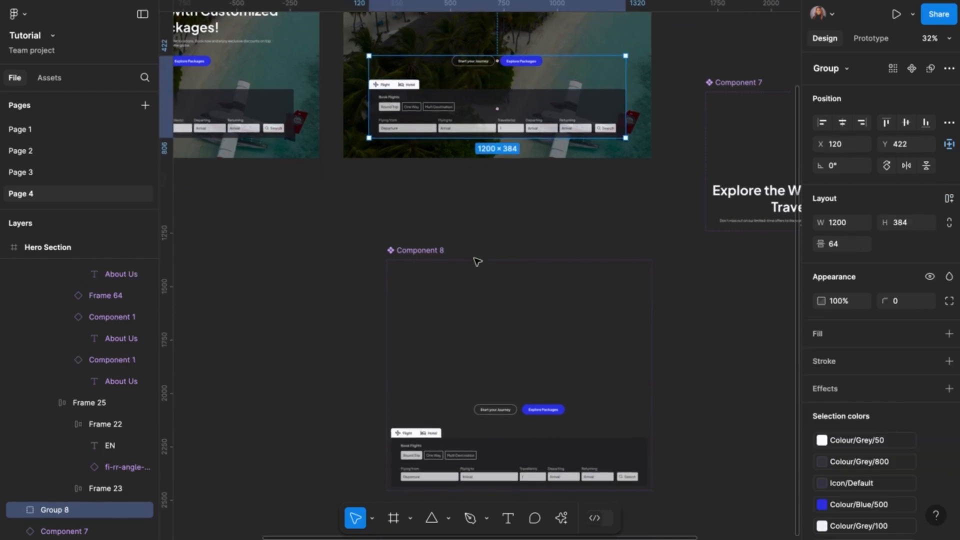
left_click(471, 302)
right_click(472, 303)
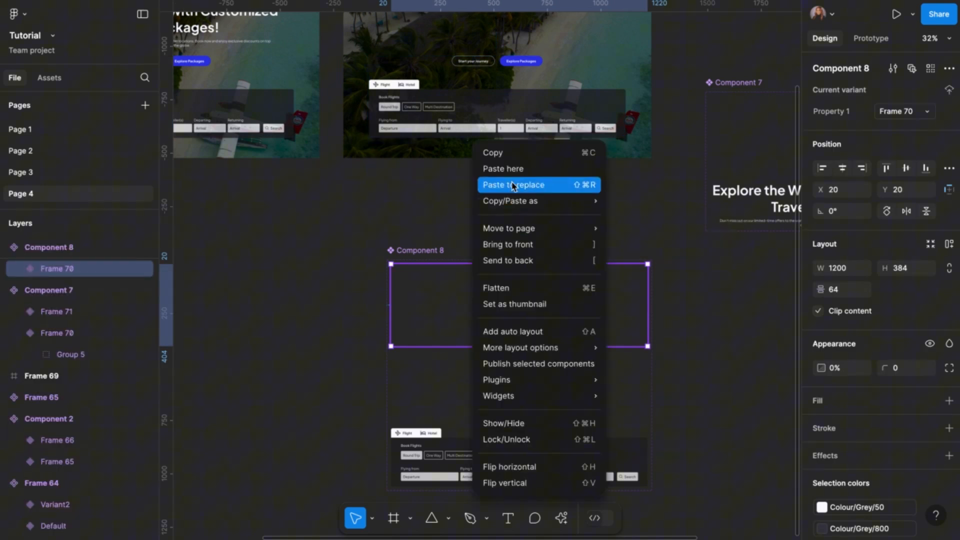
left_click(514, 153)
left_click(498, 88)
right_click(499, 88)
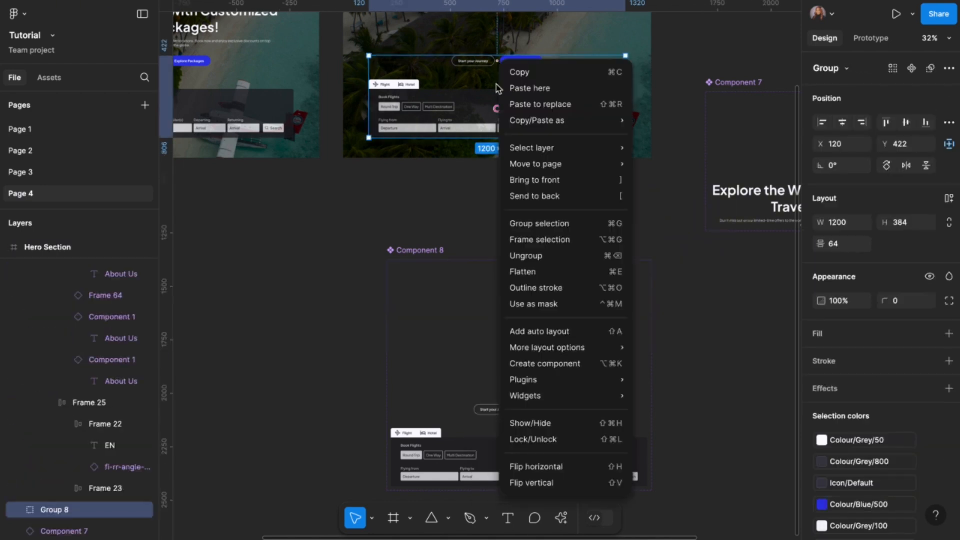
left_click(555, 105)
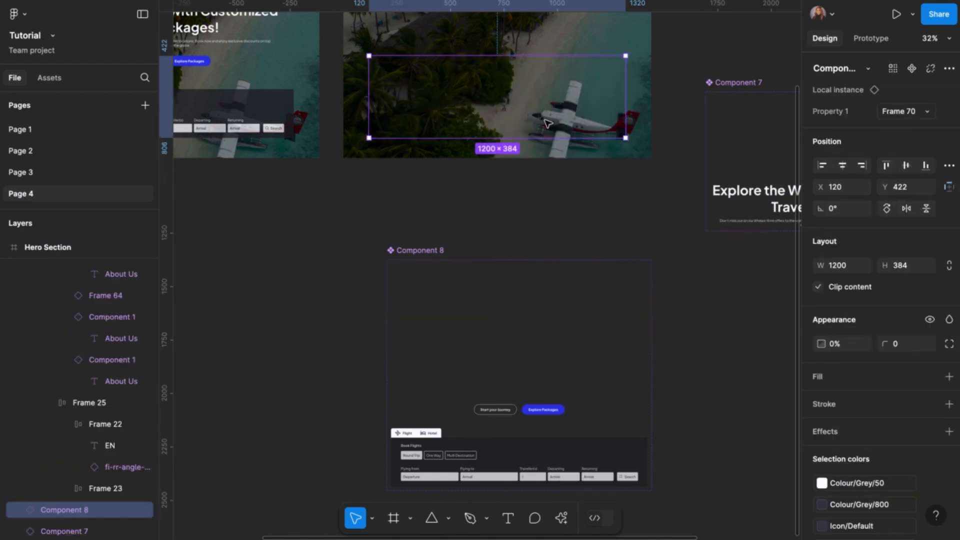
Preview the animated Hero Section prototype, restart it once to check the staggered reveal, and close the preview.
scroll(523, 215, "down", 3)
scroll(523, 215, "up", 2)
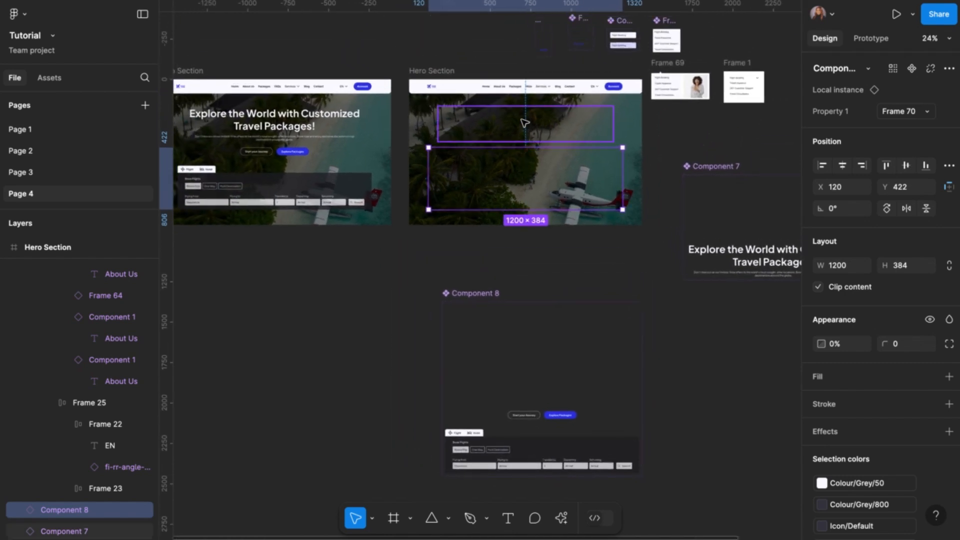
left_click(453, 72)
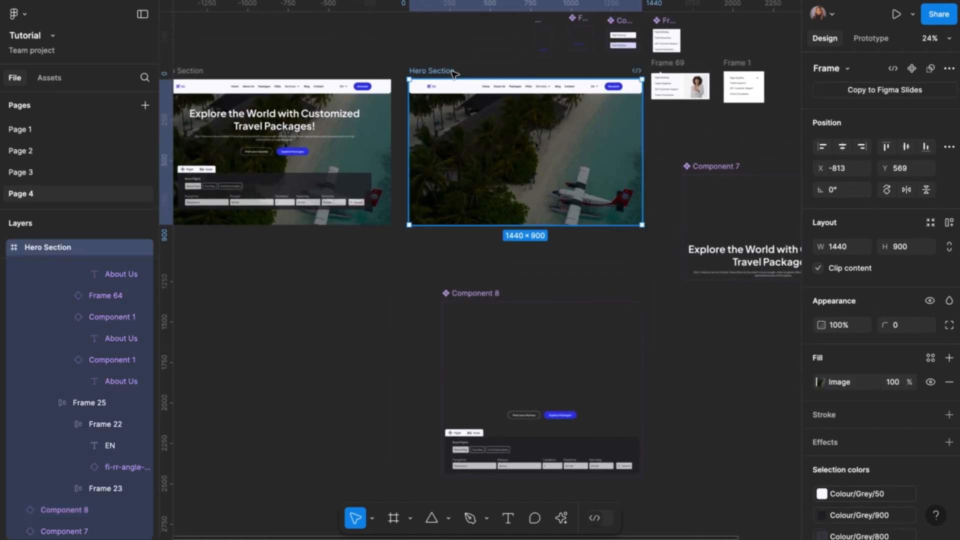
key("shift+space")
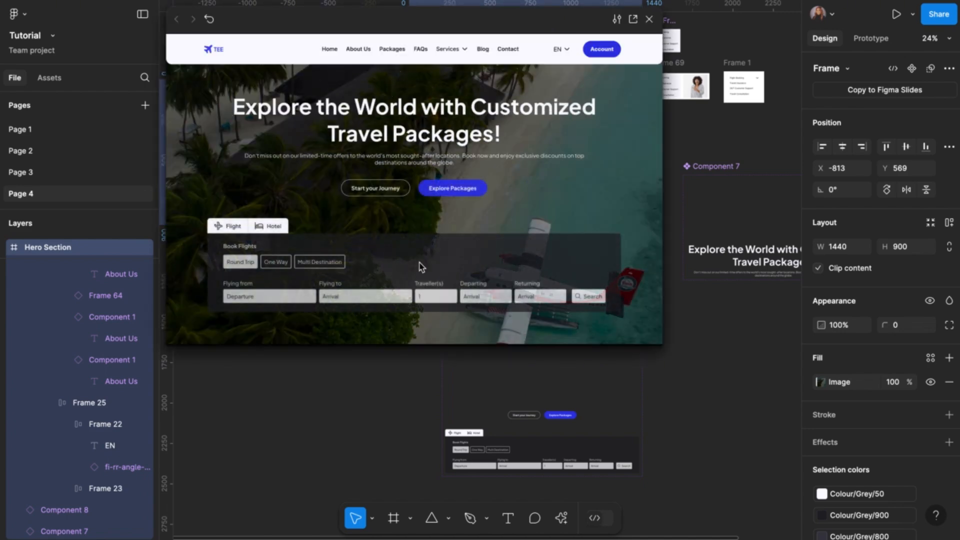
left_click(210, 20)
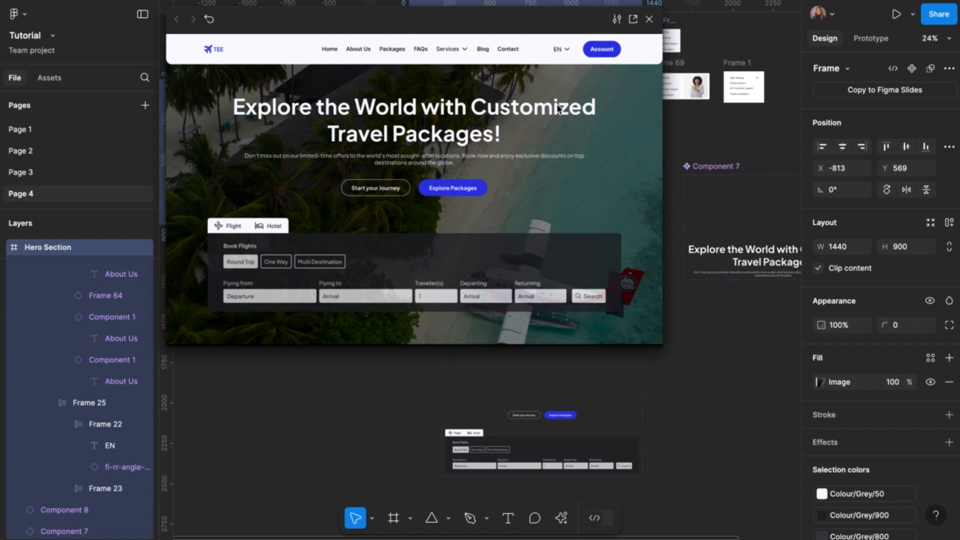
left_click(649, 19)
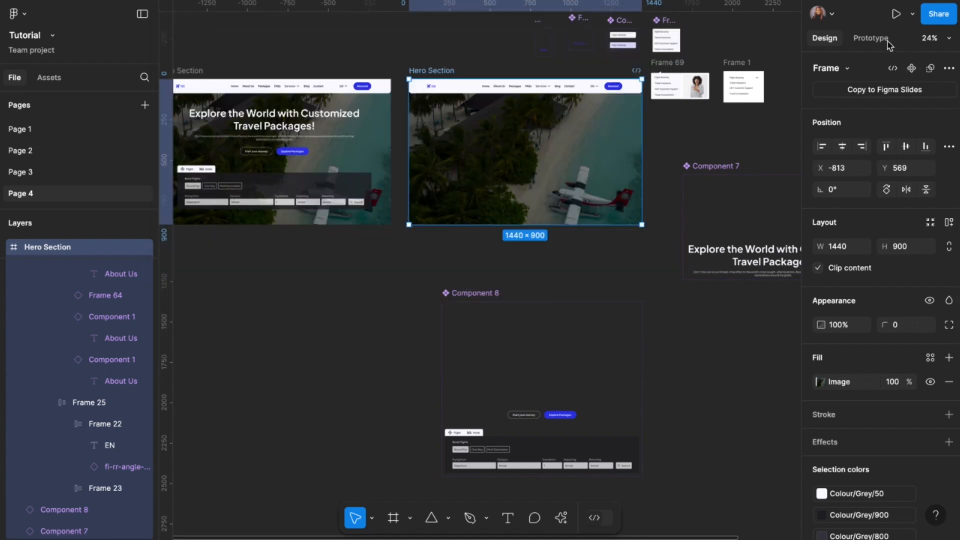
Set the duration of the delayed interaction on Component 8's transparent variant to 2000 ms and close its settings.
key("shift+e")
scroll(644, 384, "down", 2)
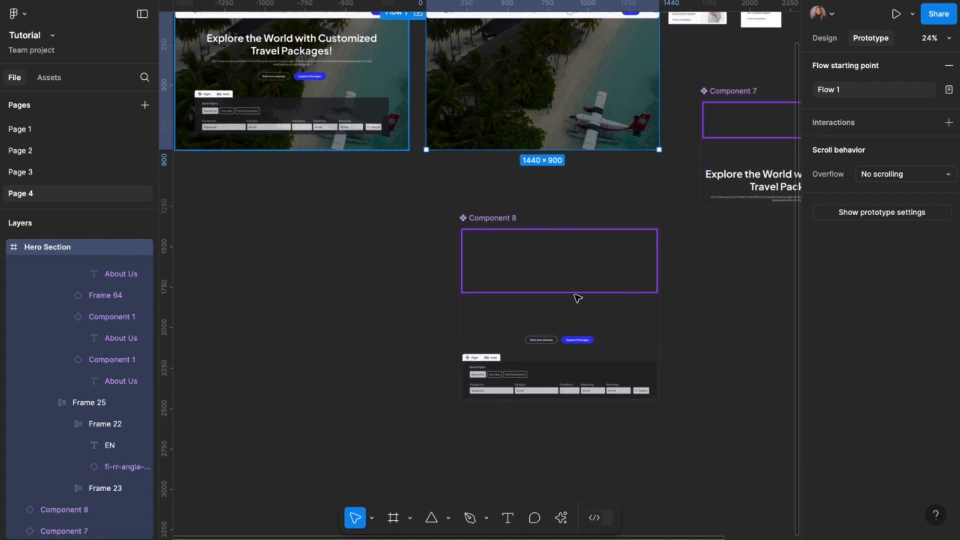
left_click(567, 303)
left_click(563, 315)
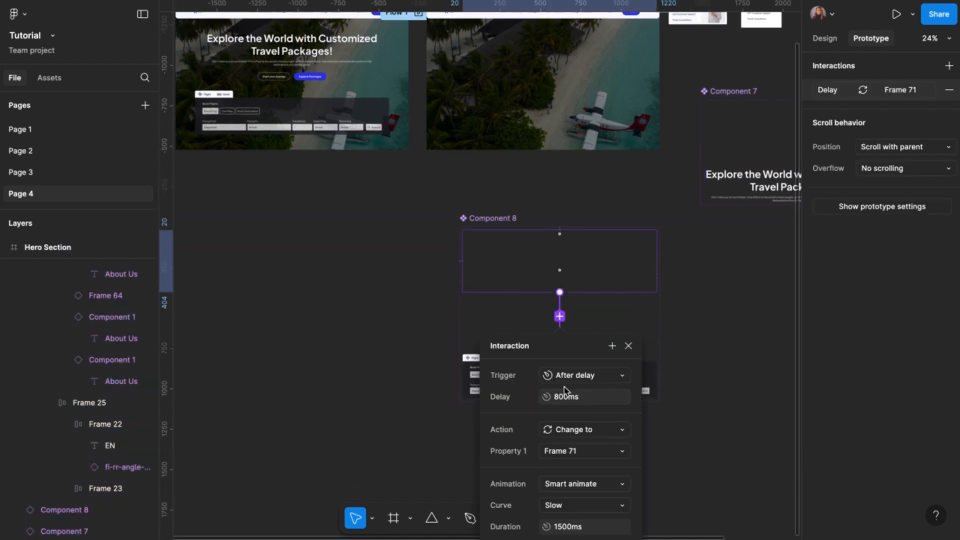
scroll(587, 483, "down", 2)
left_click(573, 483)
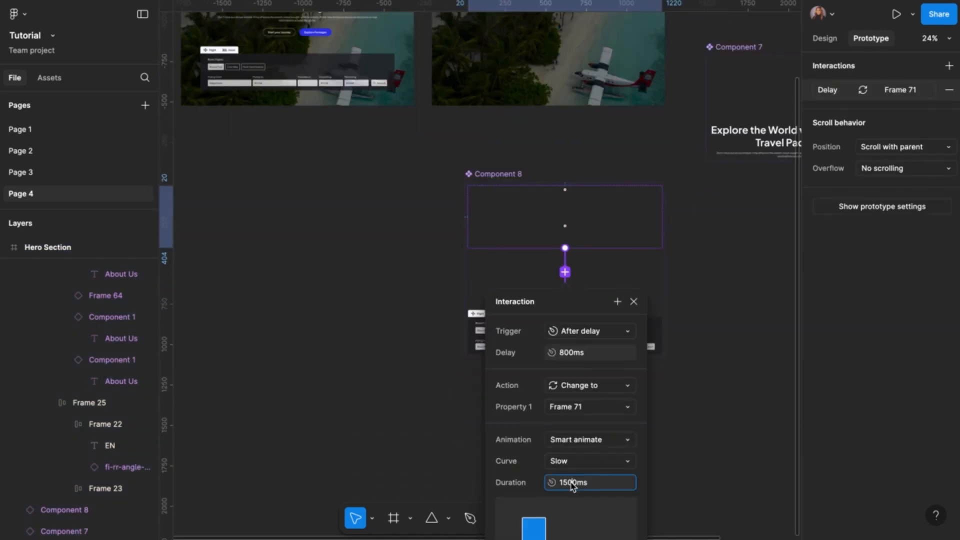
type("2000")
key("Return")
left_click(633, 302)
Preview the Hero Section again to check the buttons and booking form's reveal timing, and close the preview.
scroll(607, 281, "up", 5)
scroll(607, 281, "left", 2)
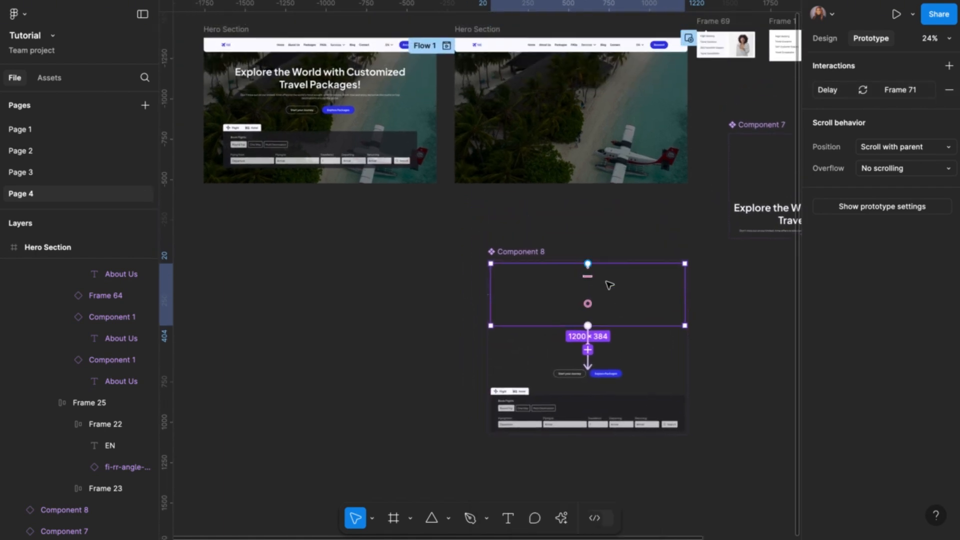
left_click(507, 55)
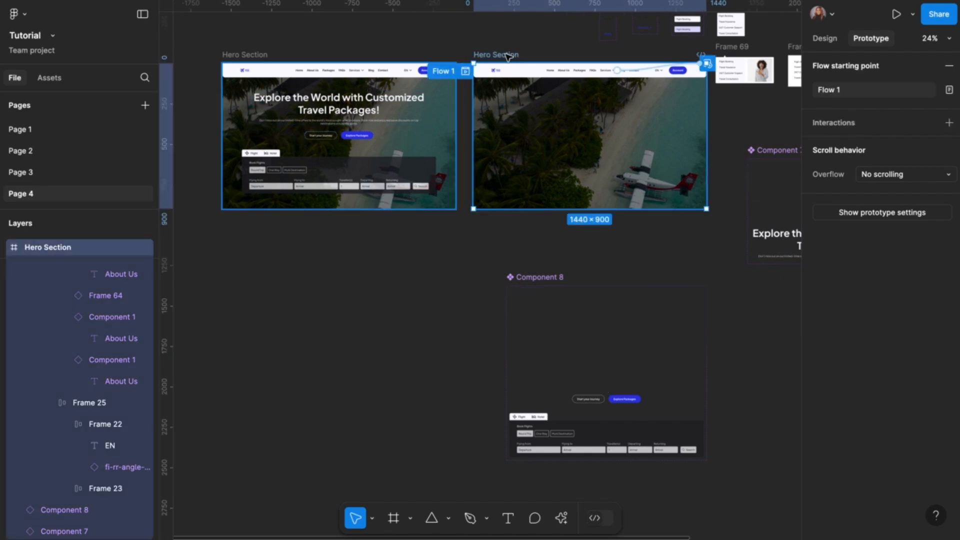
key("shift+space")
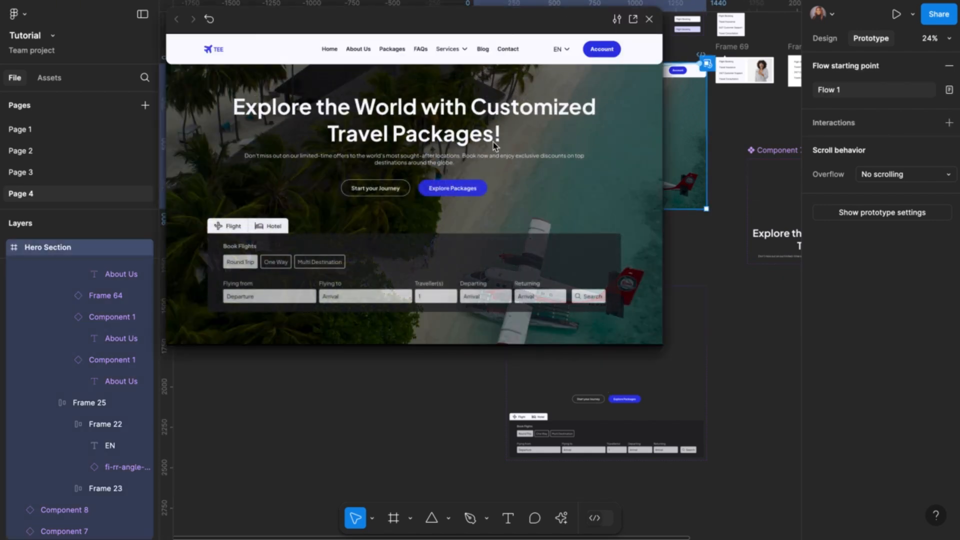
left_click(649, 19)
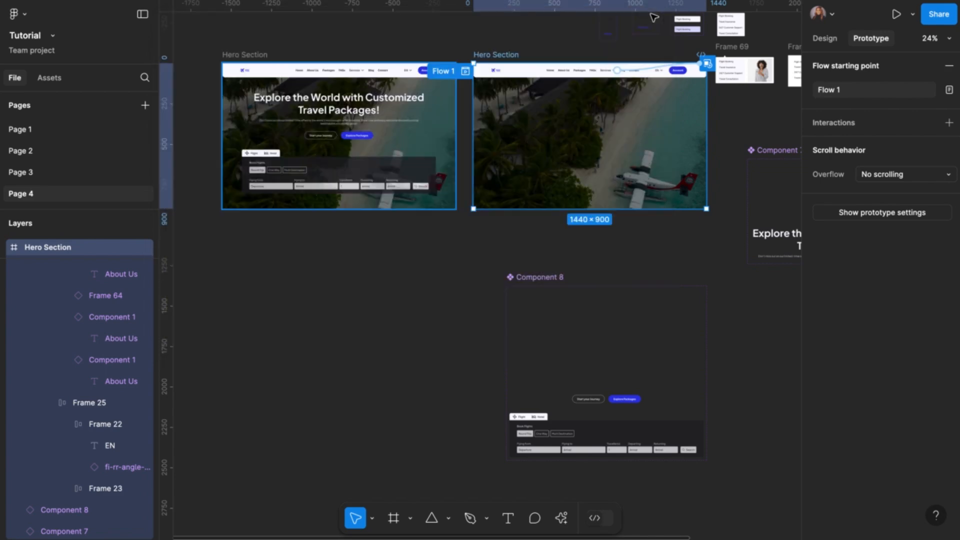
Set the duration of Component 8's delayed interaction to 2500 ms and close the interaction settings.
left_click(621, 327)
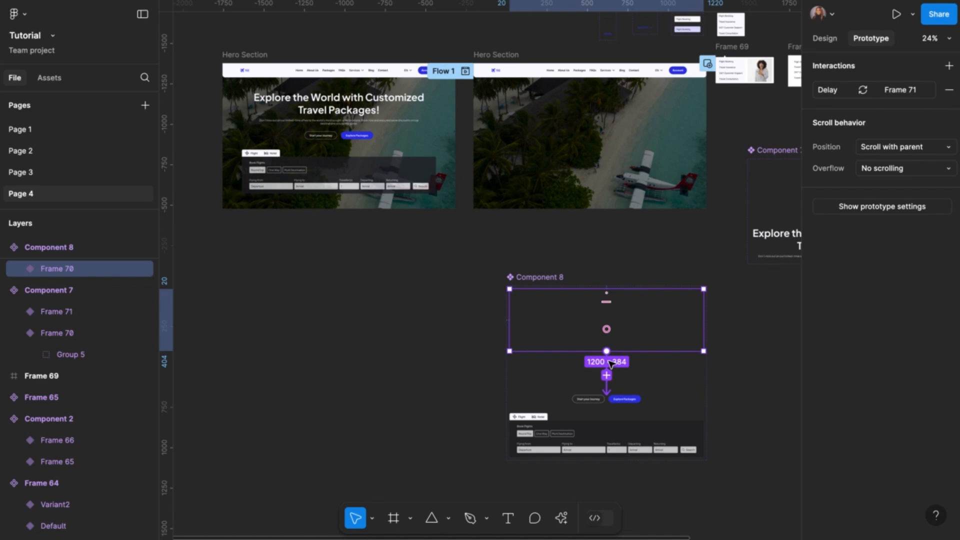
left_click(608, 367)
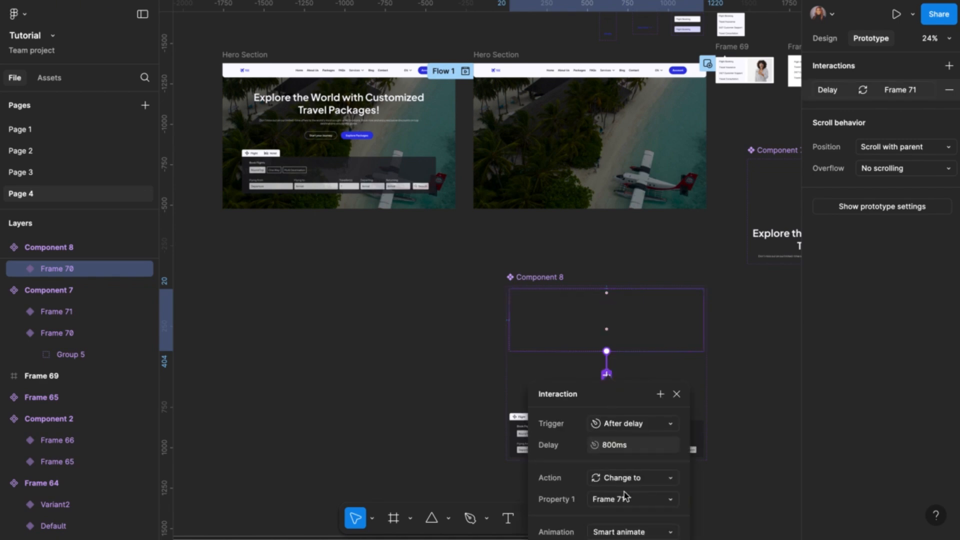
scroll(624, 495, "down", 3)
left_click(602, 497)
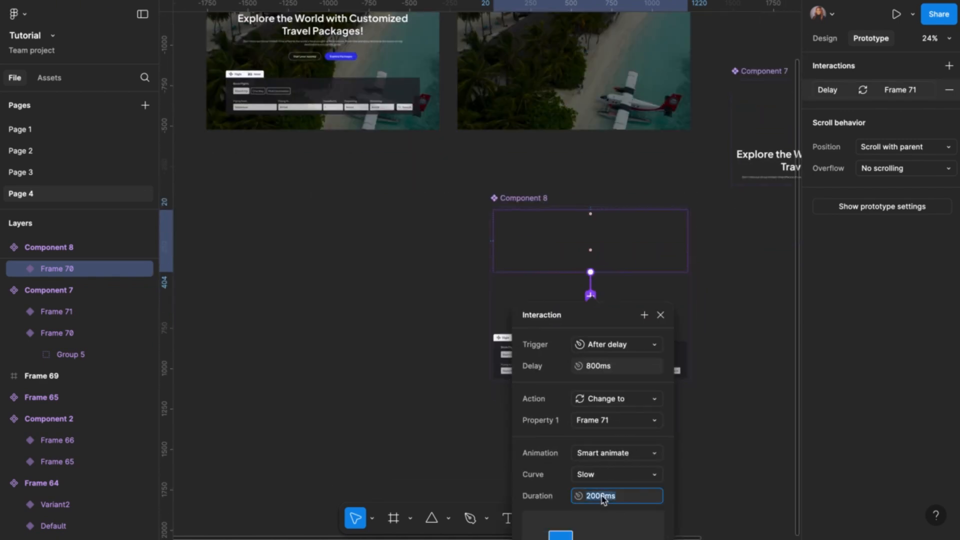
type("2500")
key("Return")
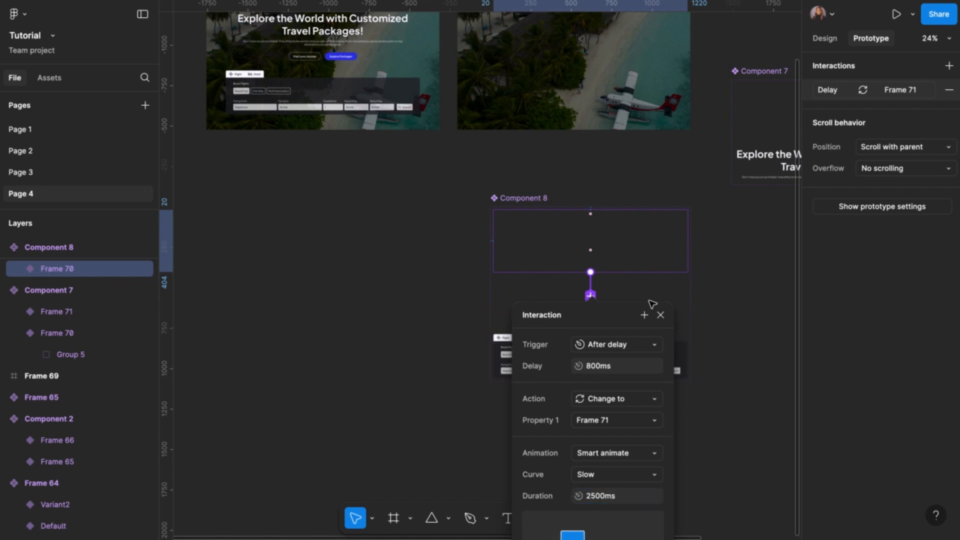
left_click(662, 316)
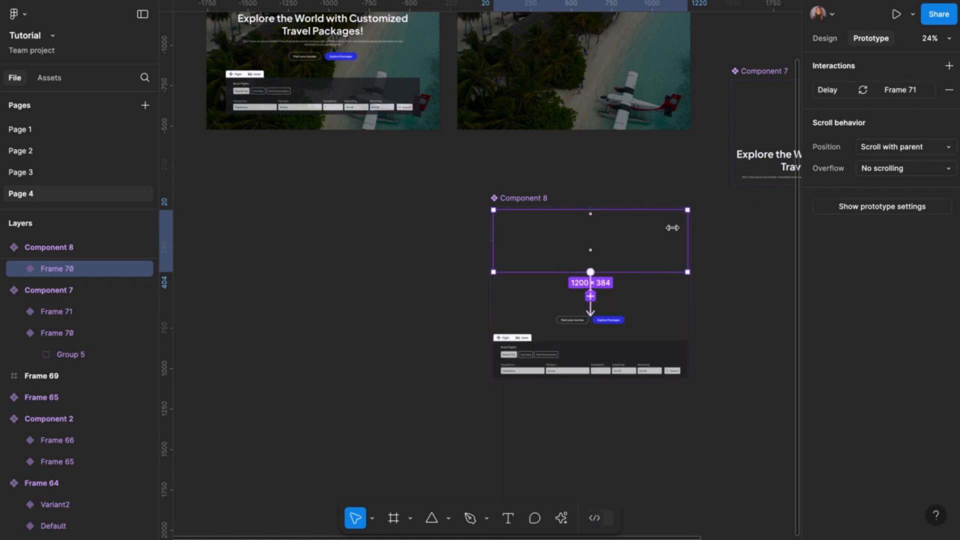
Preview the Hero Section prototype, test the Services dropdown, and restart the prototype several times to check the full reveal animation.
scroll(669, 234, "up", 3)
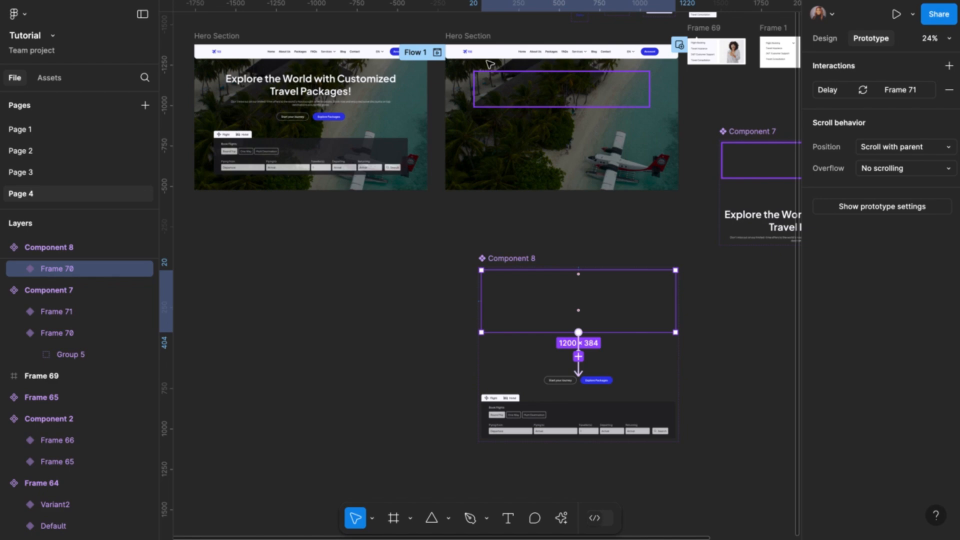
left_click(484, 36)
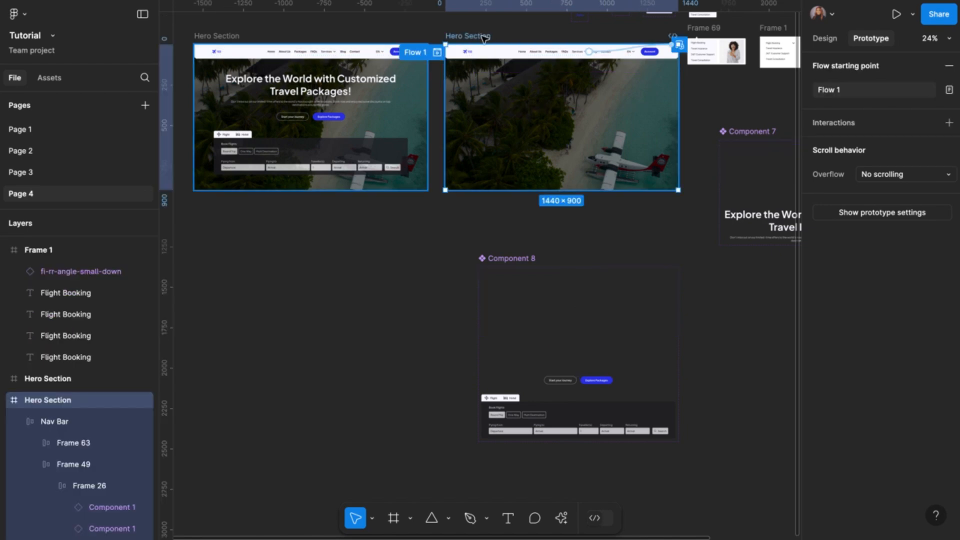
key("shift+space")
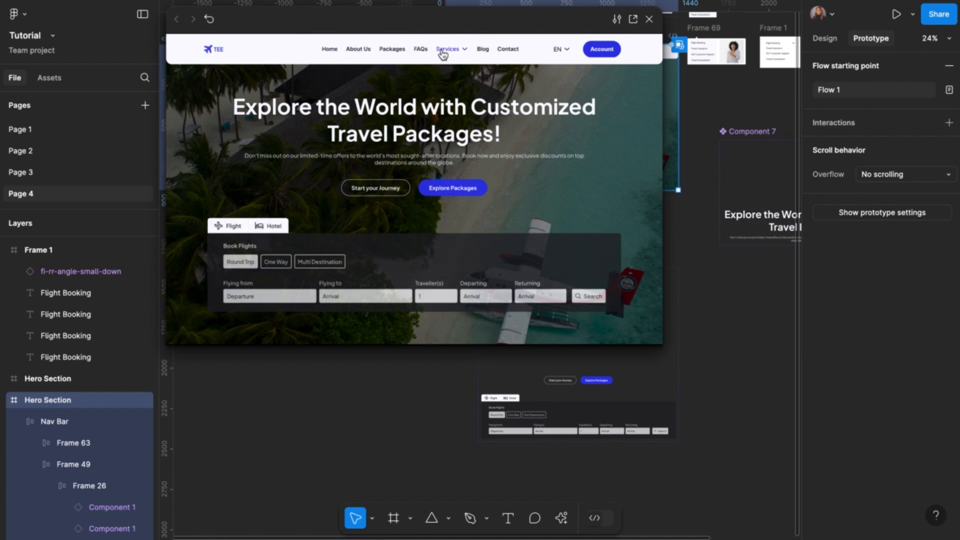
left_click(466, 52)
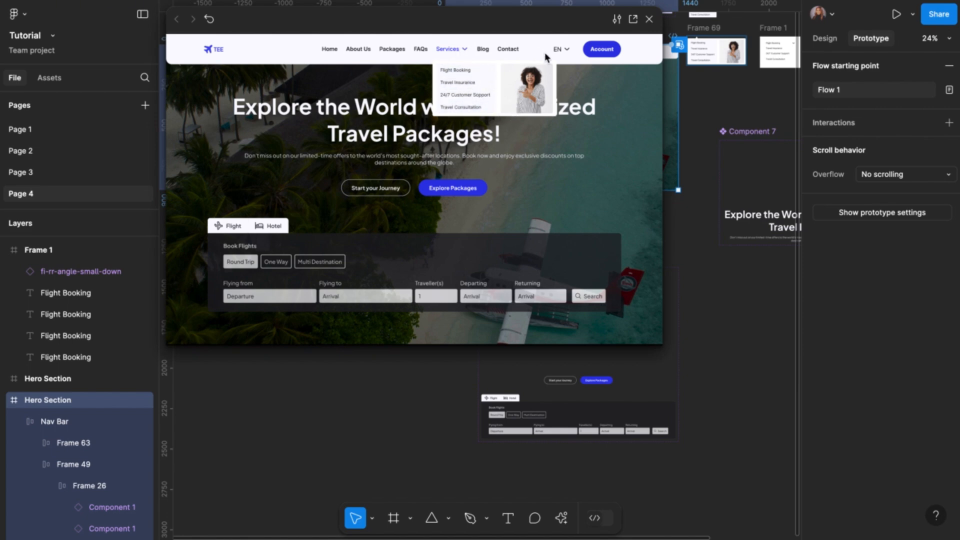
left_click(210, 21)
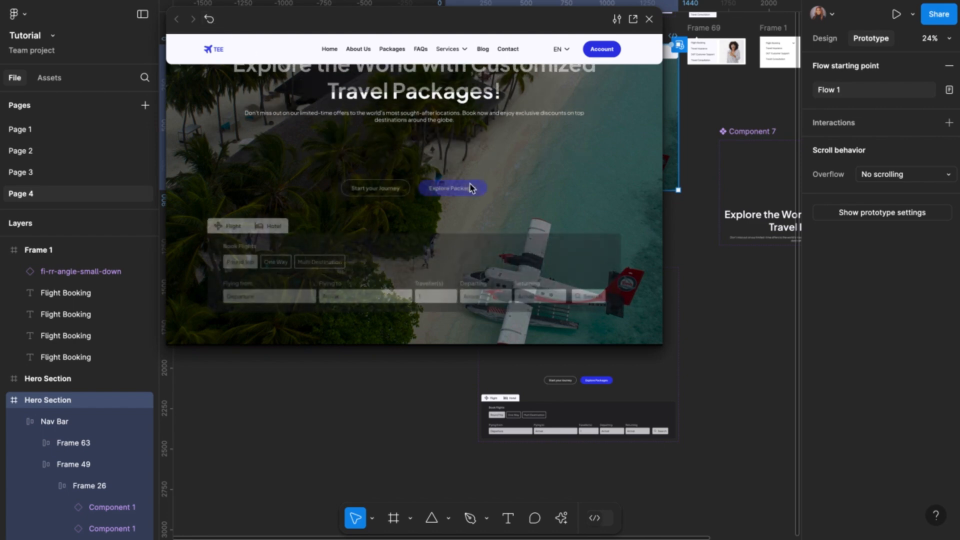
left_click(210, 21)
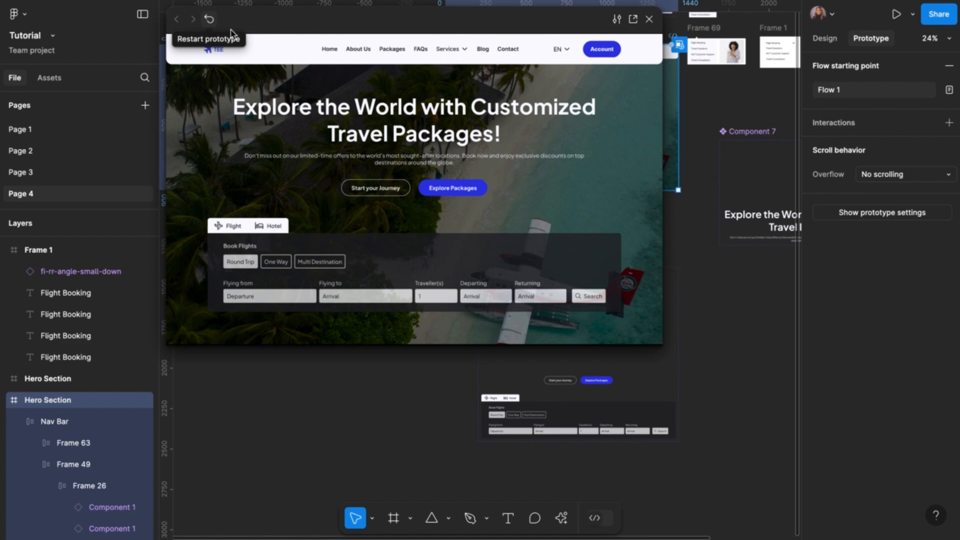
left_click(211, 19)
left_click(213, 20)
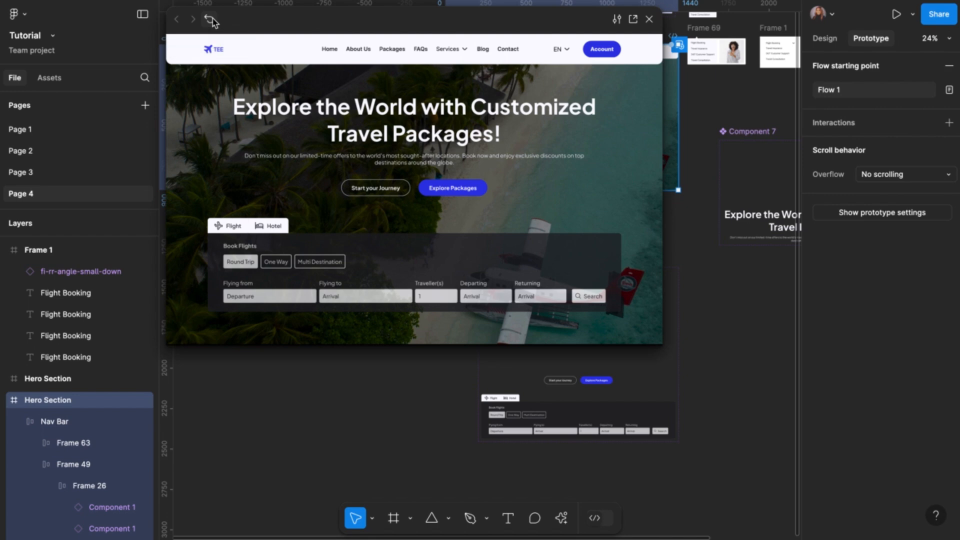